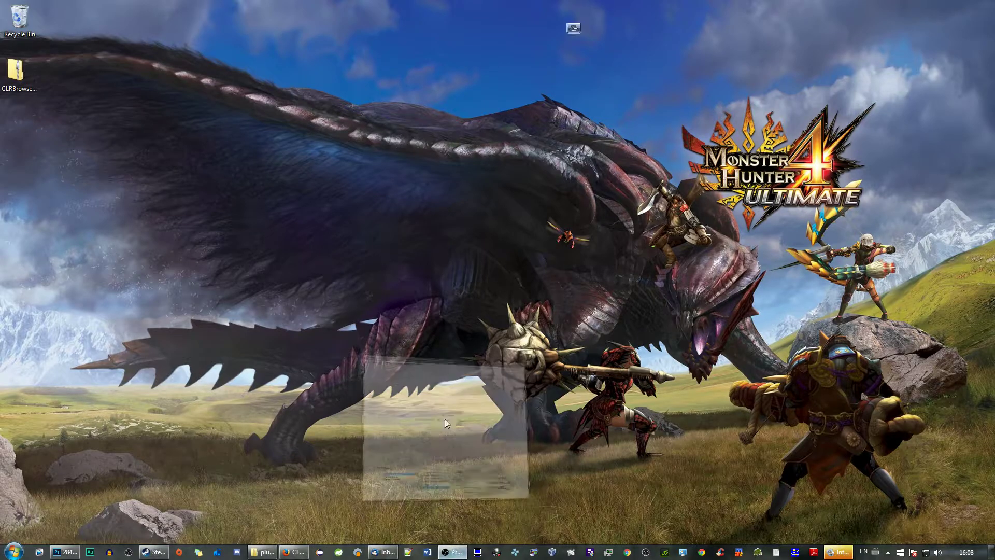
Bring up the Open Broadcaster Software window and reposition it on the desktop.
{"action": "left_click", "coordinate": [452, 551]}
{"action": "left_click_drag", "start_coordinate": [356, 36], "coordinate": [366, 35]}
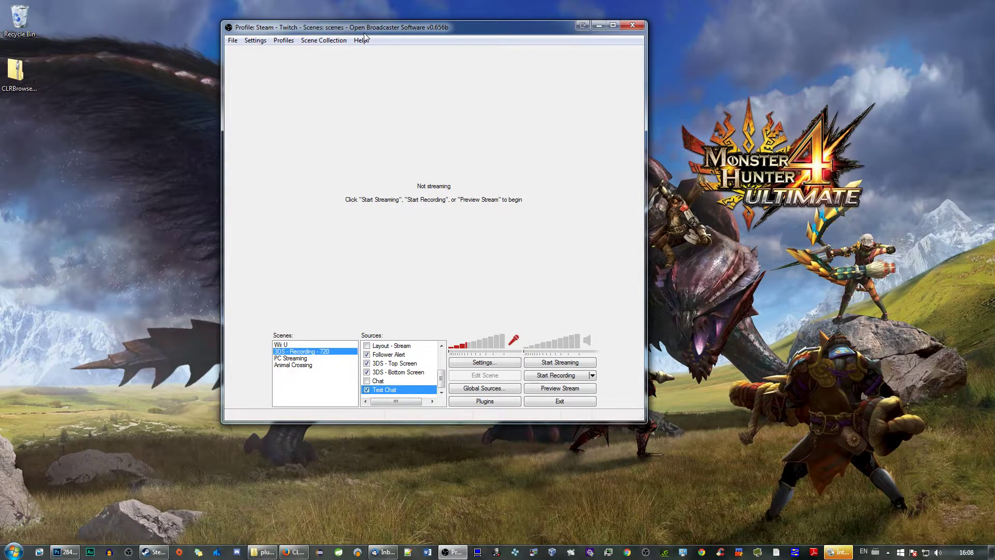
{"action": "left_click_drag", "start_coordinate": [364, 35], "coordinate": [360, 36]}
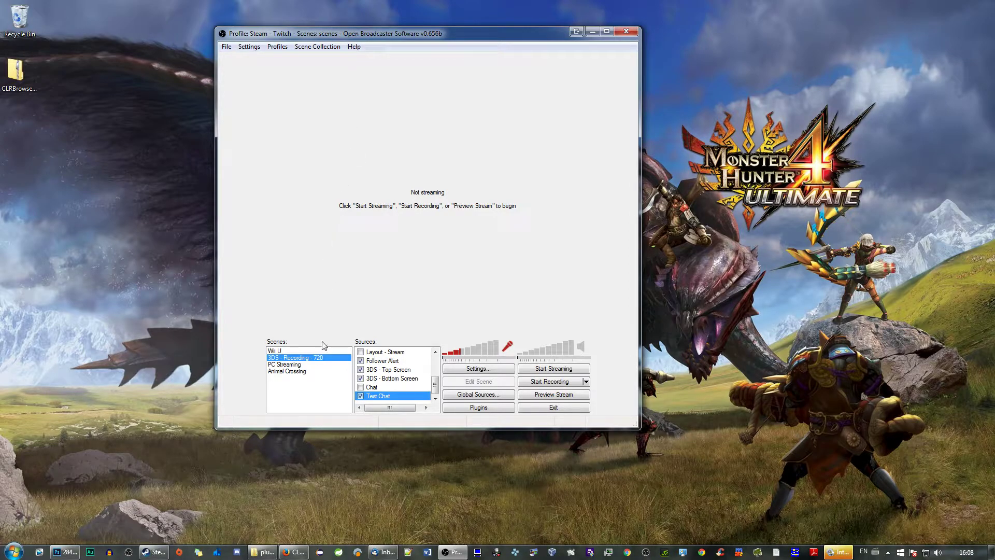
Switch to Firefox and check the Speedtest upload speed against the OBS Stream Settings Estimator page.
{"action": "left_click", "coordinate": [297, 554]}
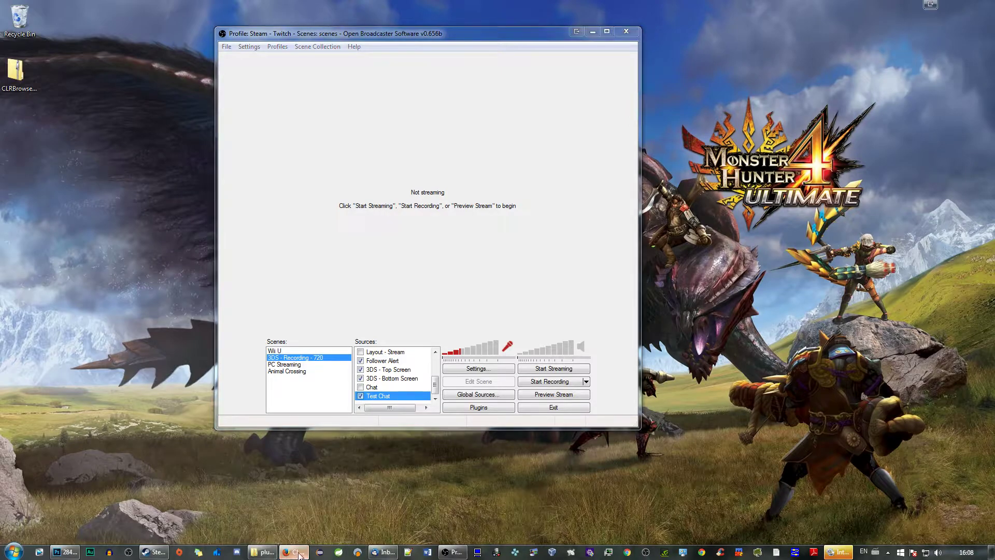
{"action": "left_click", "coordinate": [617, 8]}
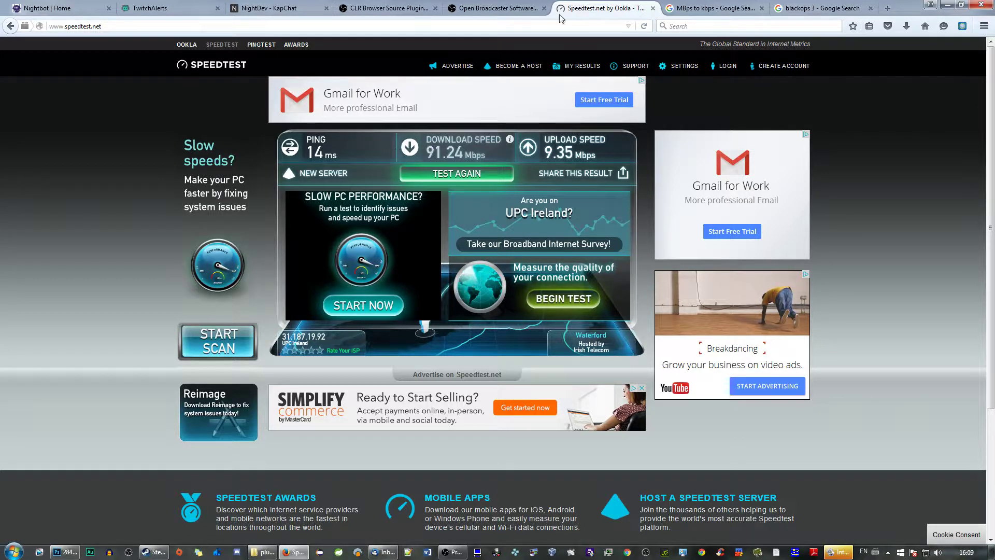
{"action": "left_click", "coordinate": [475, 5]}
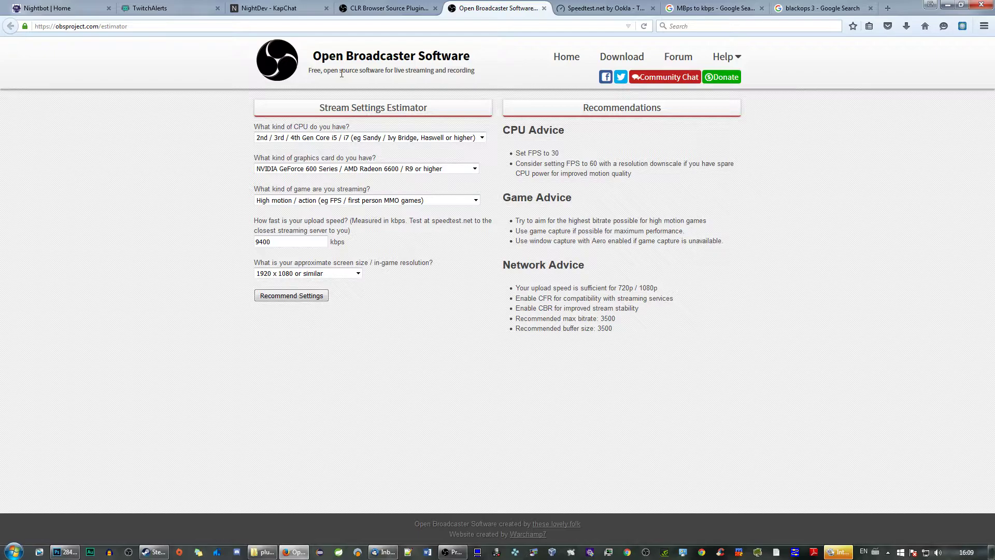
{"action": "left_click", "coordinate": [386, 8]}
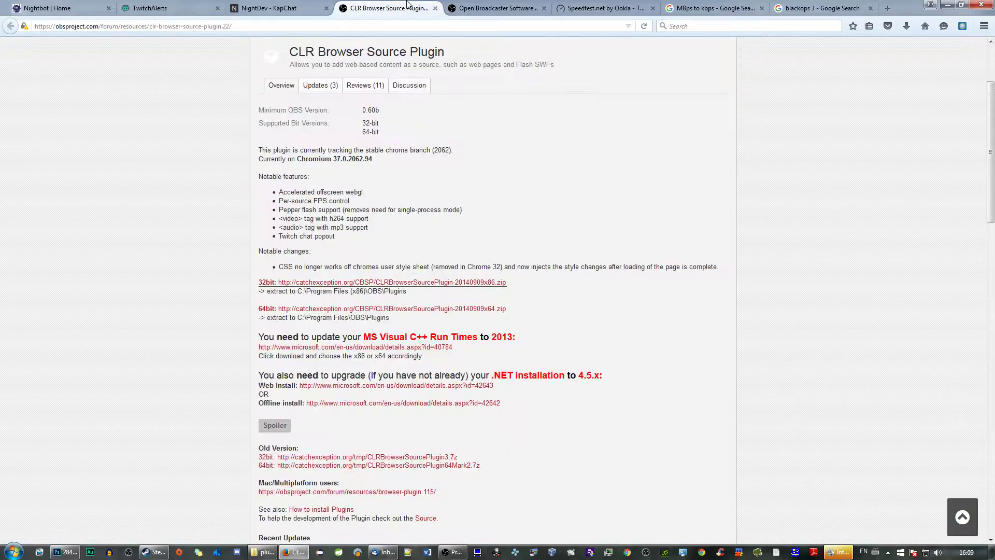
{"action": "left_click", "coordinate": [618, 6]}
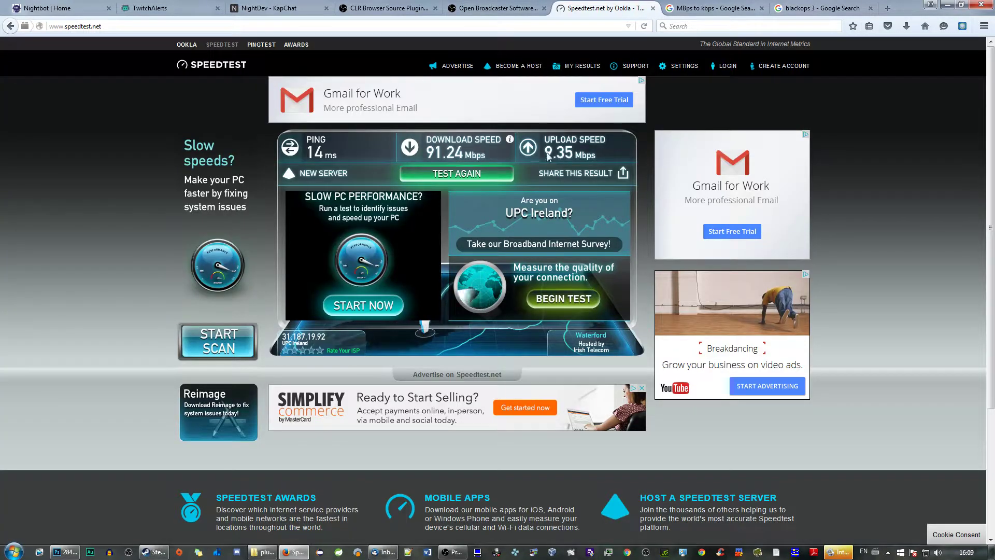
{"action": "left_click", "coordinate": [485, 8]}
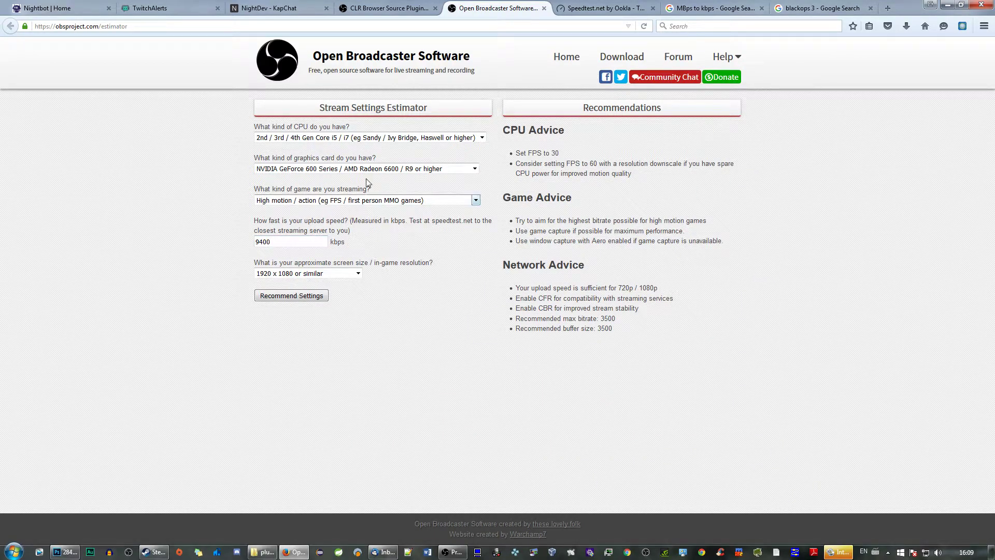
Review the estimator's options for CPU, graphics card and game type, keeping high motion / action selected.
{"action": "left_click", "coordinate": [349, 139]}
{"action": "left_click", "coordinate": [348, 139]}
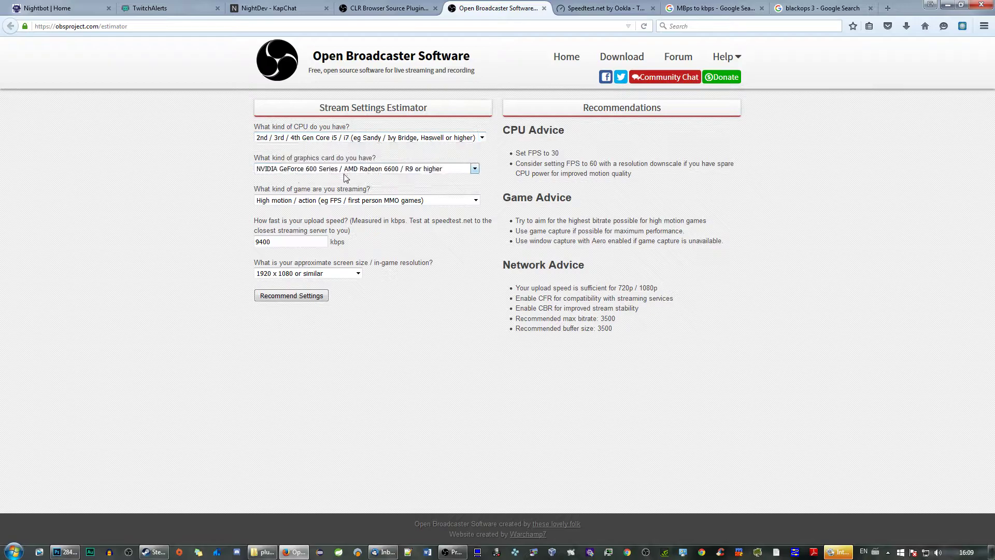
{"action": "left_click", "coordinate": [343, 169]}
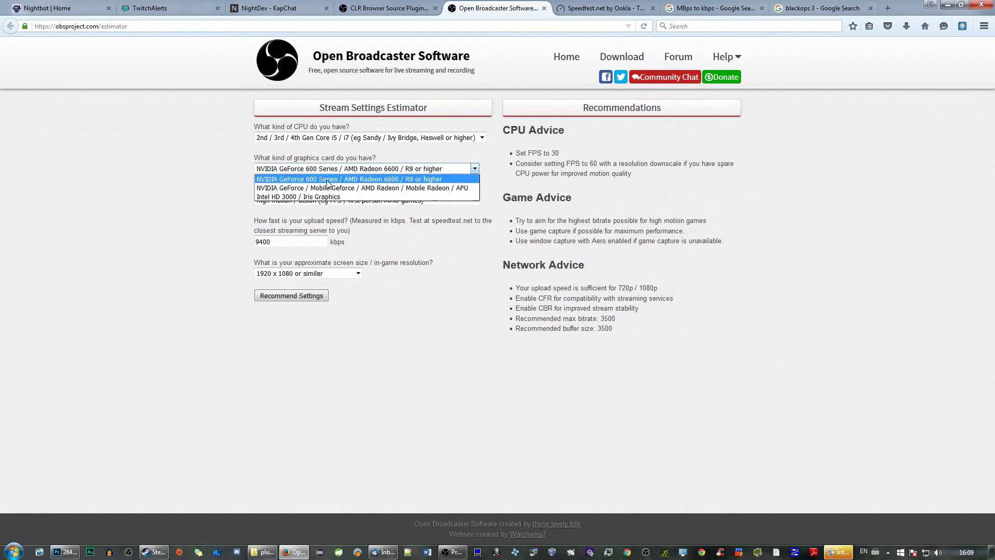
{"action": "left_click", "coordinate": [198, 174]}
{"action": "left_click", "coordinate": [358, 201]}
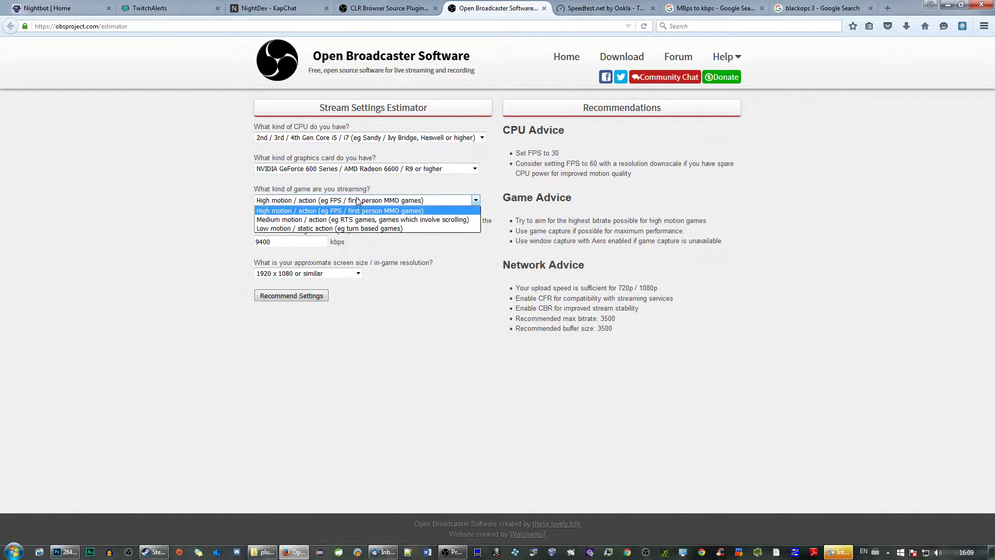
{"action": "left_click", "coordinate": [356, 198]}
{"action": "left_click", "coordinate": [316, 201]}
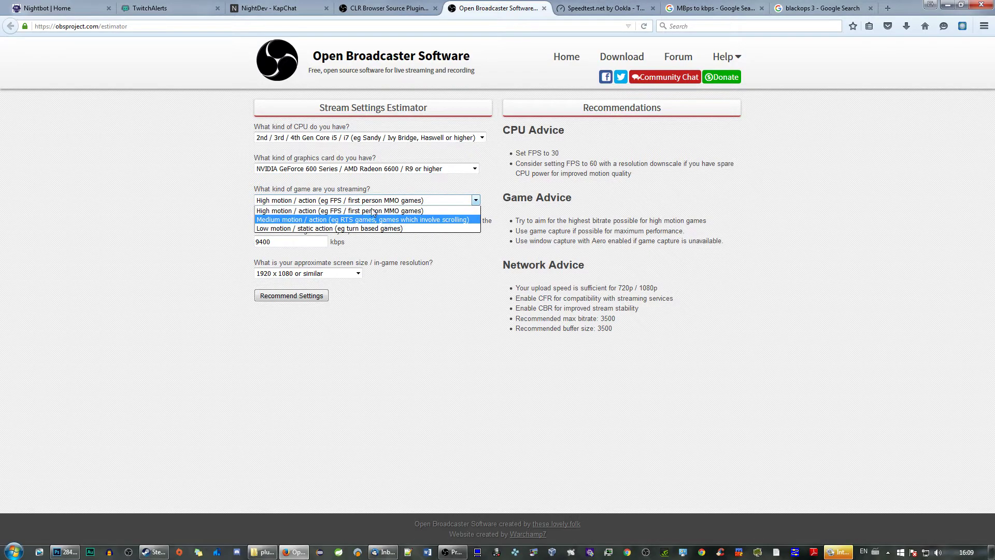
{"action": "left_click", "coordinate": [321, 207]}
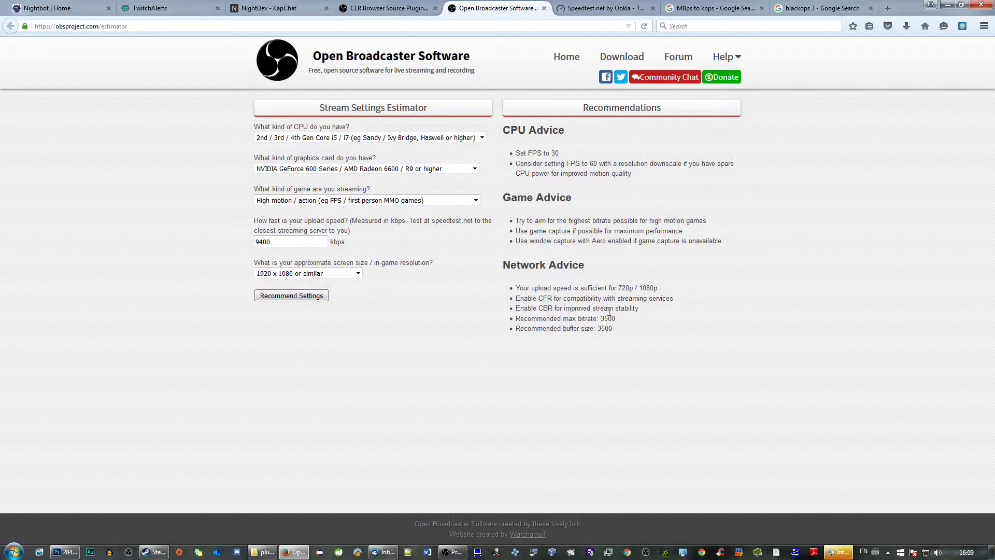
Recheck the Speedtest result, and highlight the game and network advice in the estimator's recommendations.
{"action": "left_click", "coordinate": [588, 12]}
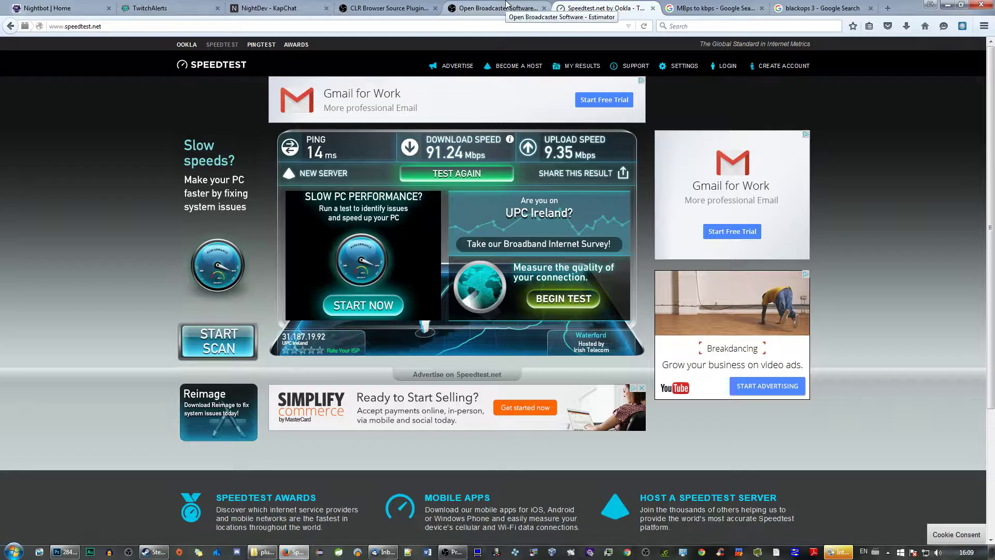
{"action": "left_click", "coordinate": [507, 4]}
{"action": "left_click_drag", "start_coordinate": [529, 220], "coordinate": [583, 297]}
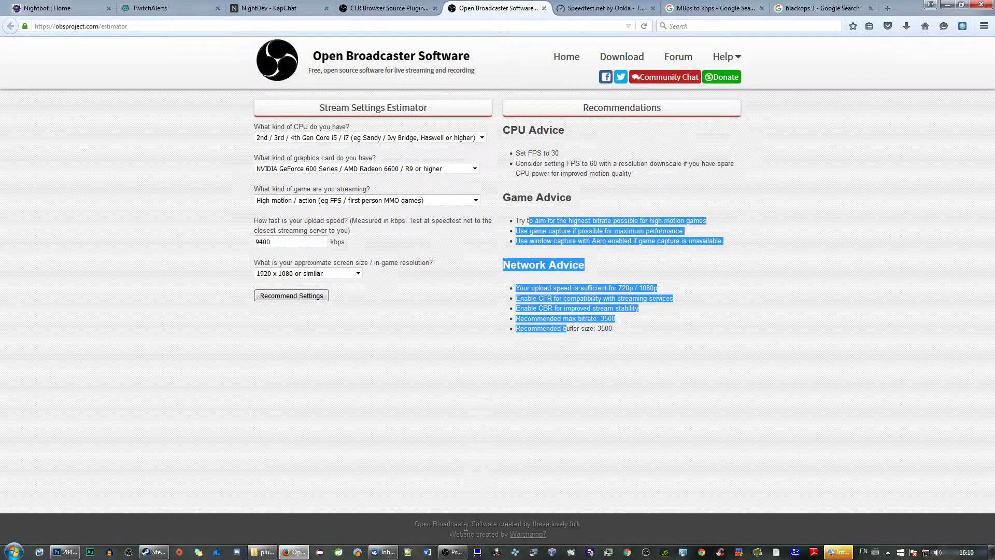
Switch to Open Broadcaster Software and open its Encoding settings, moving the dialog clear of the estimator's recommendations.
{"action": "left_click", "coordinate": [453, 551]}
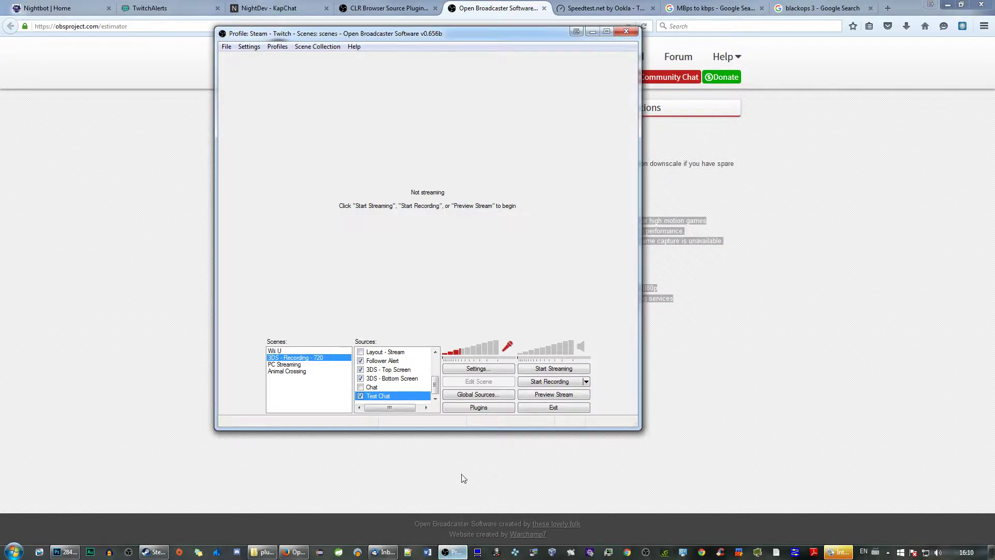
{"action": "left_click", "coordinate": [249, 47]}
{"action": "left_click", "coordinate": [256, 56]}
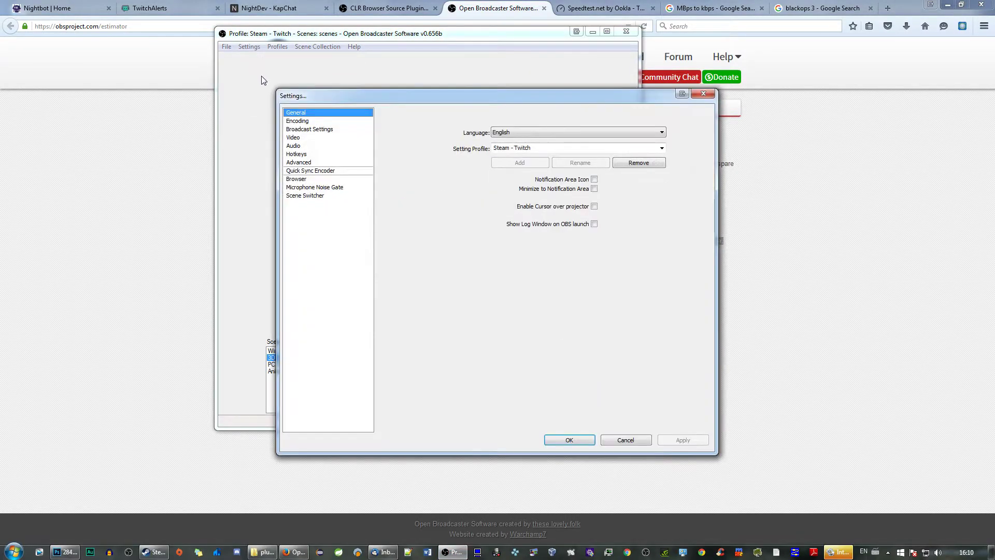
{"action": "key", "text": "Down"}
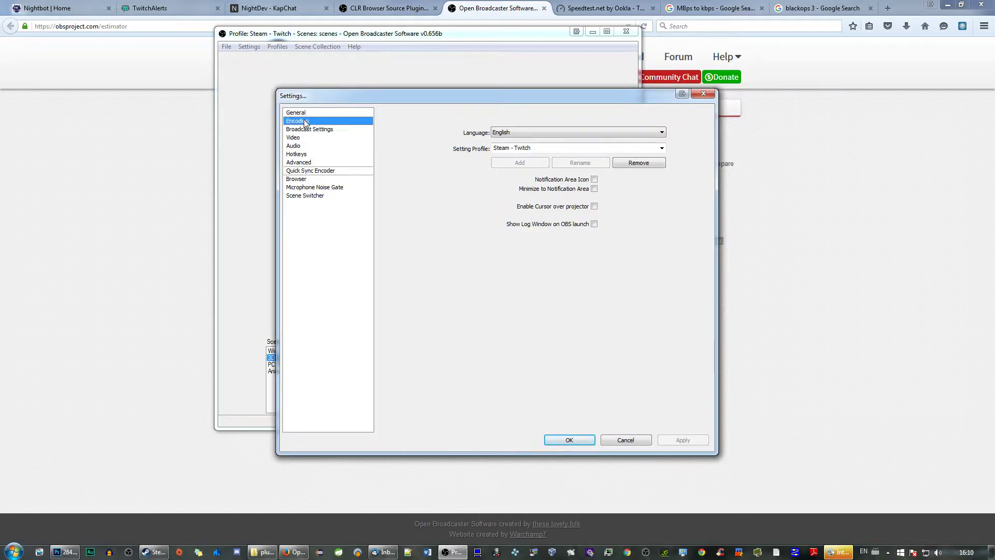
{"action": "left_click_drag", "start_coordinate": [410, 97], "coordinate": [319, 80]}
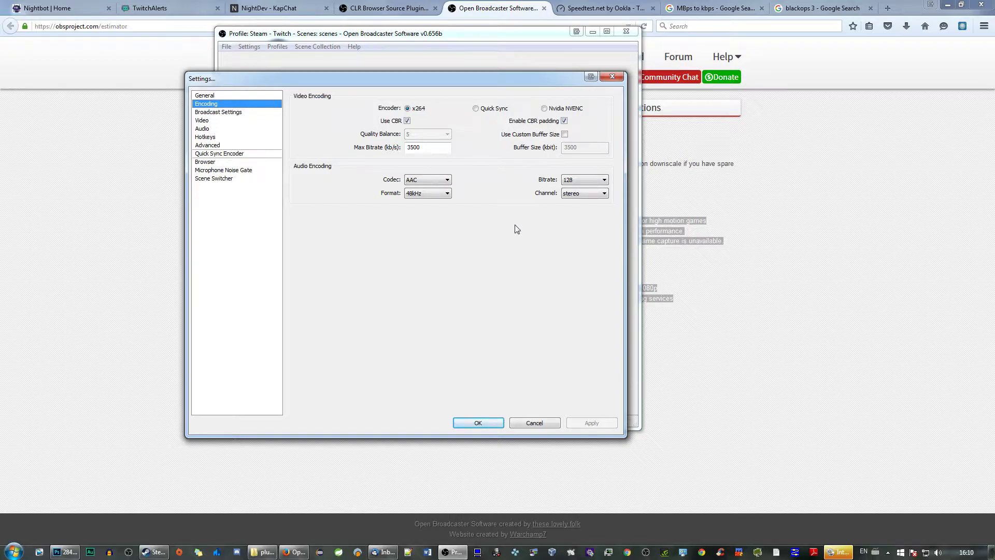
Compare the Max Bitrate in the Encoding settings with the estimator's recommended max bitrate, ending back in Open Broadcaster Software.
{"action": "left_click_drag", "start_coordinate": [434, 147], "coordinate": [406, 147]}
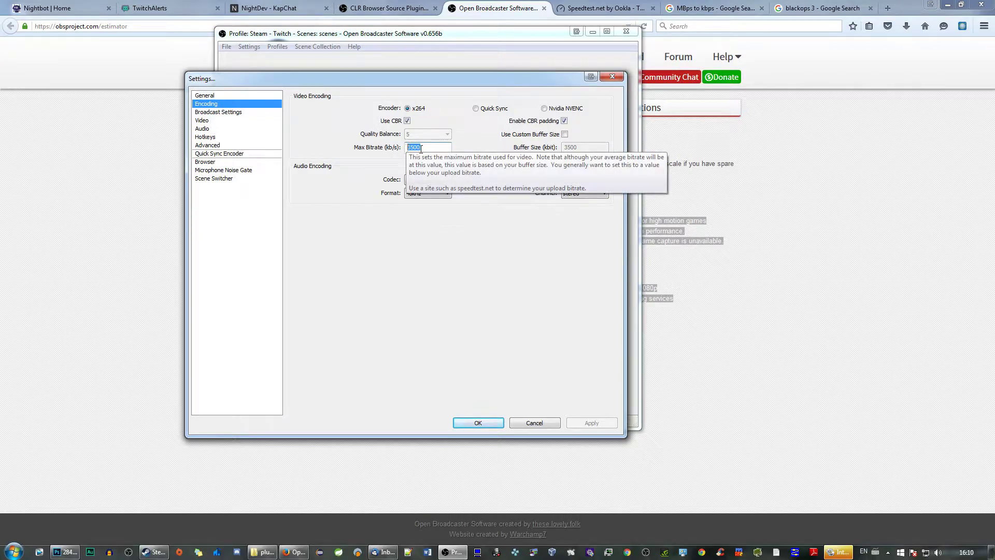
{"action": "left_click_drag", "start_coordinate": [468, 76], "coordinate": [428, 88]}
{"action": "left_click", "coordinate": [668, 295]}
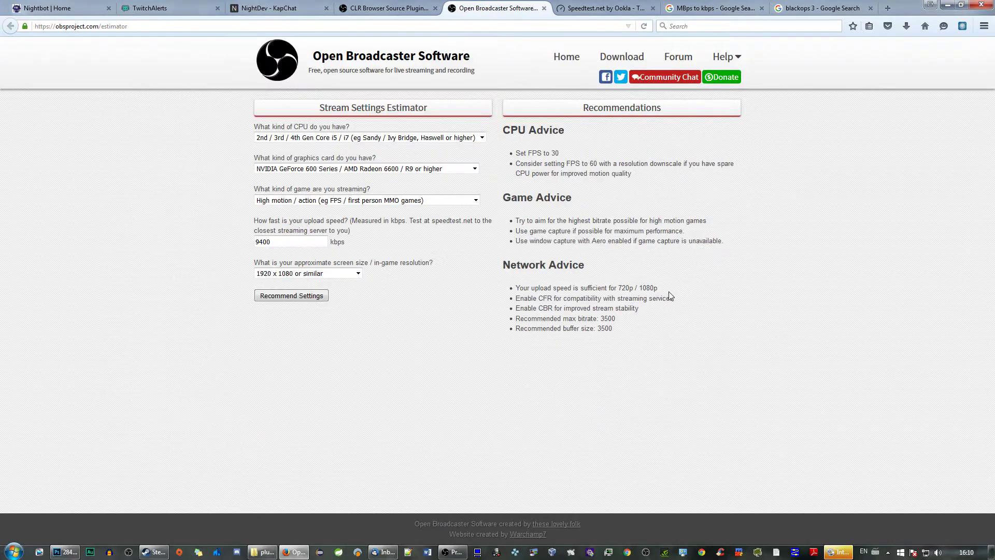
{"action": "double_click", "coordinate": [605, 319]}
{"action": "left_click", "coordinate": [450, 552]}
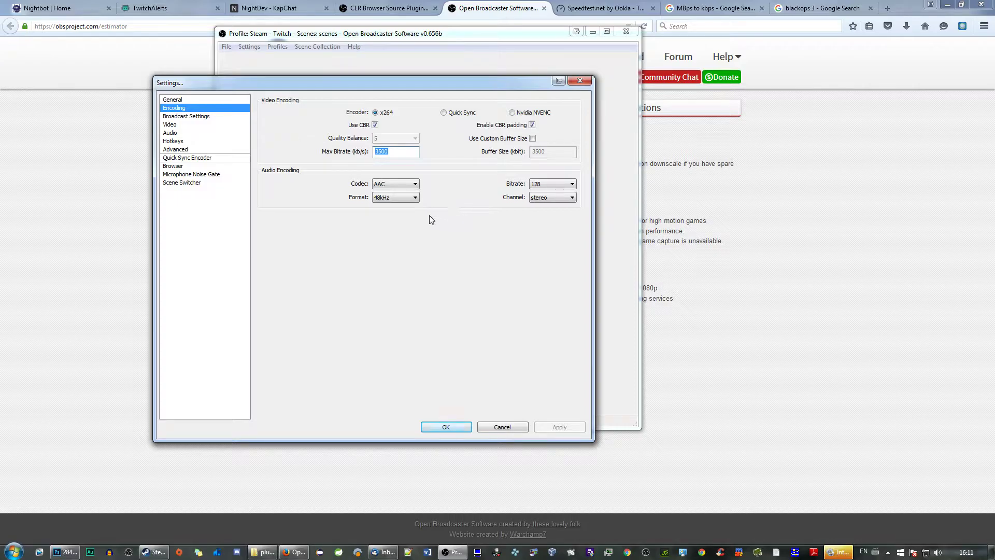
Open the Broadcast Settings, review the FMS URL server choice and select the contents of the stream key field.
{"action": "left_click", "coordinate": [205, 116]}
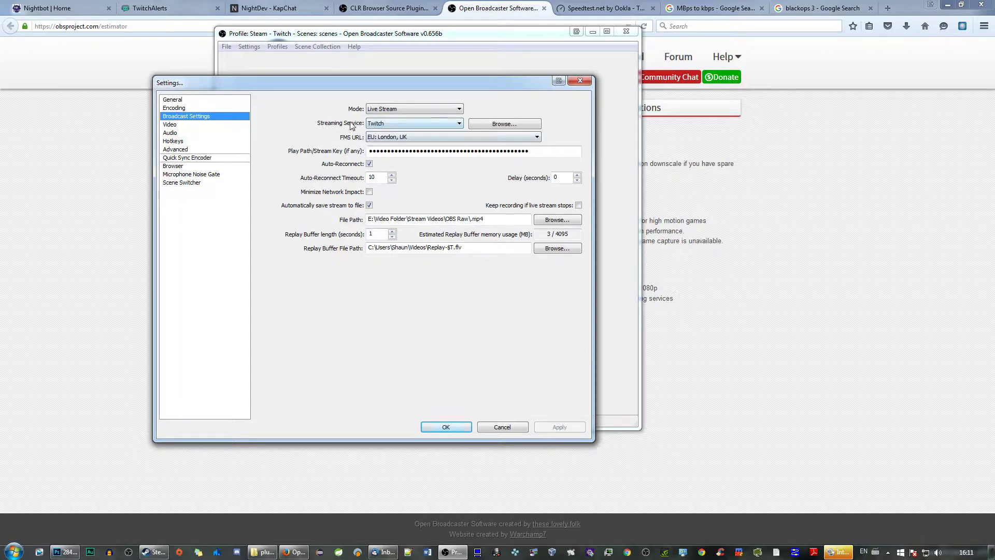
{"action": "left_click", "coordinate": [375, 138]}
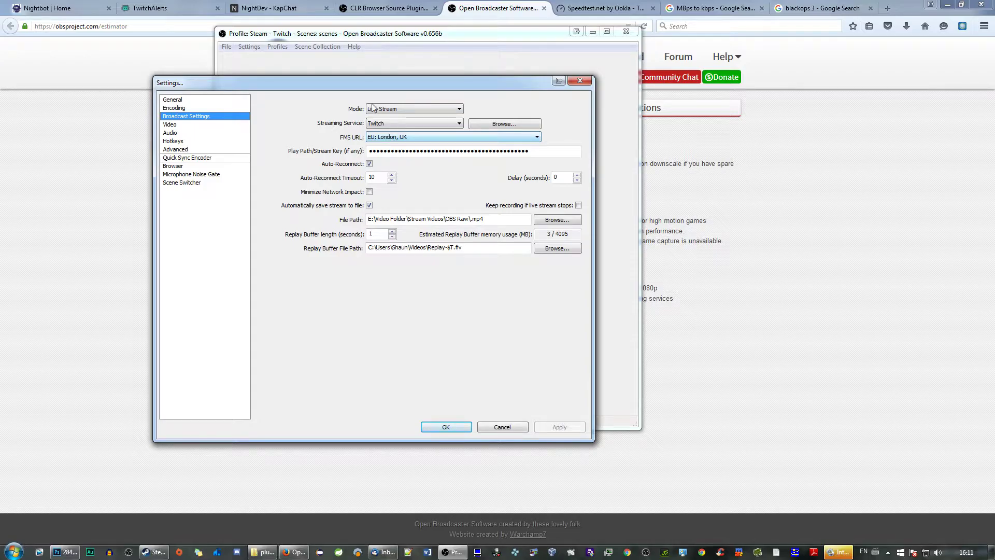
{"action": "left_click", "coordinate": [516, 150]}
{"action": "left_click_drag", "start_coordinate": [517, 150], "coordinate": [369, 151]}
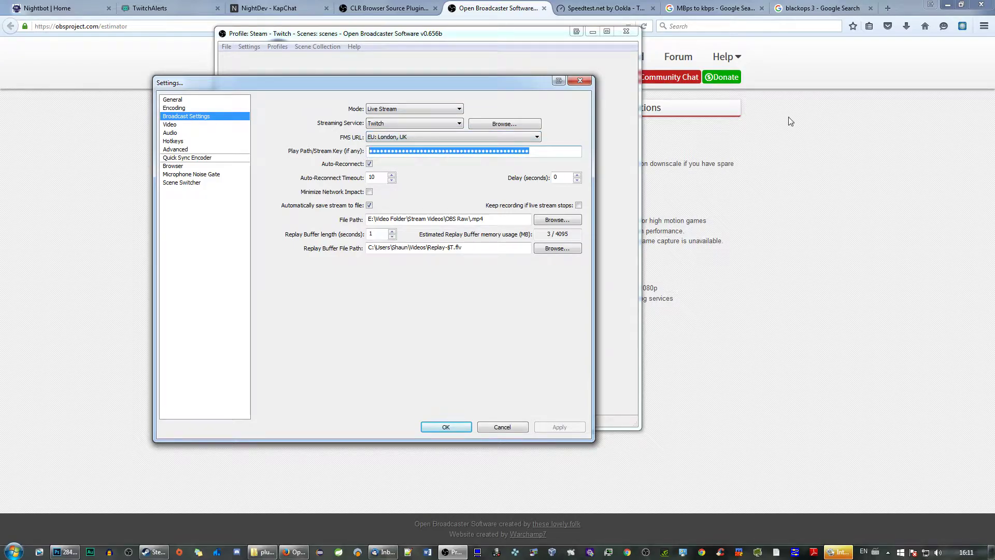
Open the streamer's Twitch channel page in a new Firefox tab.
{"action": "left_click", "coordinate": [887, 8]}
{"action": "type", "text": "twitch.tv/shaunofnintendo/"}
{"action": "key", "text": "Down"}
{"action": "key", "text": "Return"}
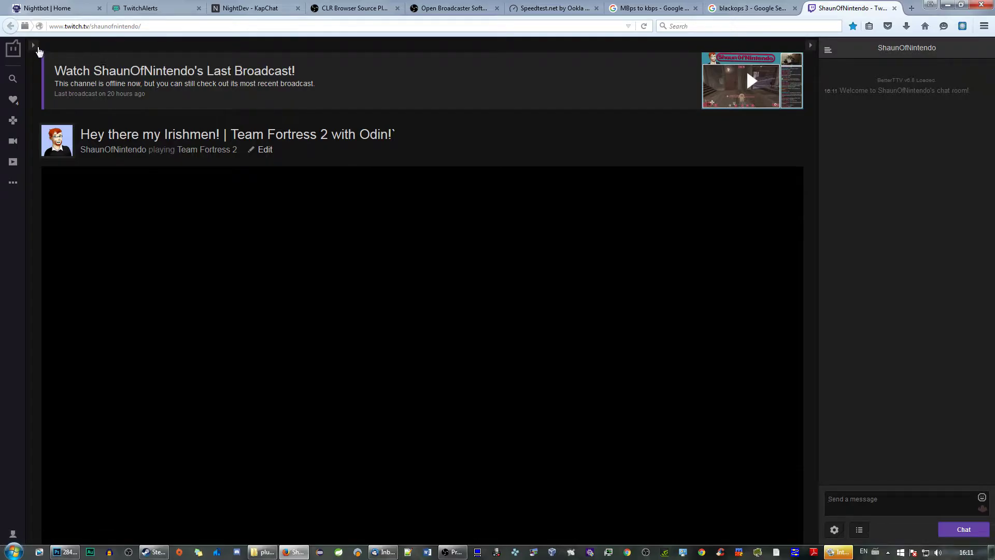
Go to the Twitch channel's dashboard and open its Stream Key page.
{"action": "left_click", "coordinate": [154, 25]}
{"action": "left_click", "coordinate": [153, 25]}
{"action": "type", "text": "da"}
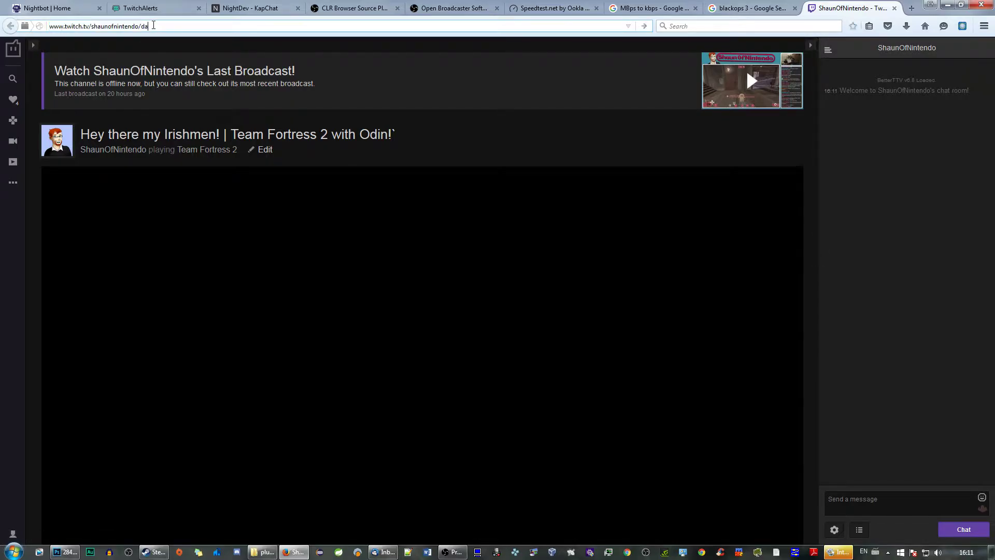
{"action": "type", "text": "shboard"}
{"action": "key", "text": "Return"}
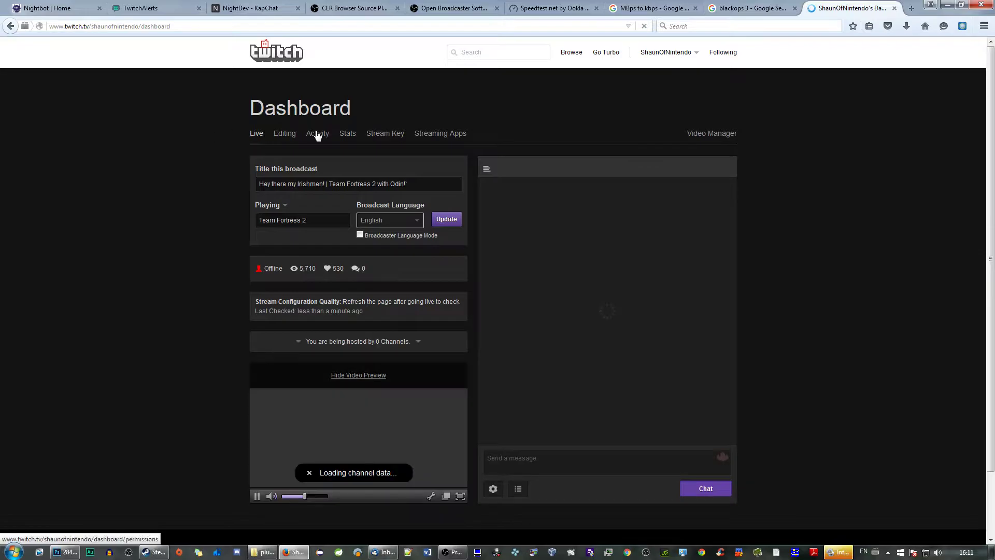
{"action": "left_click", "coordinate": [388, 136]}
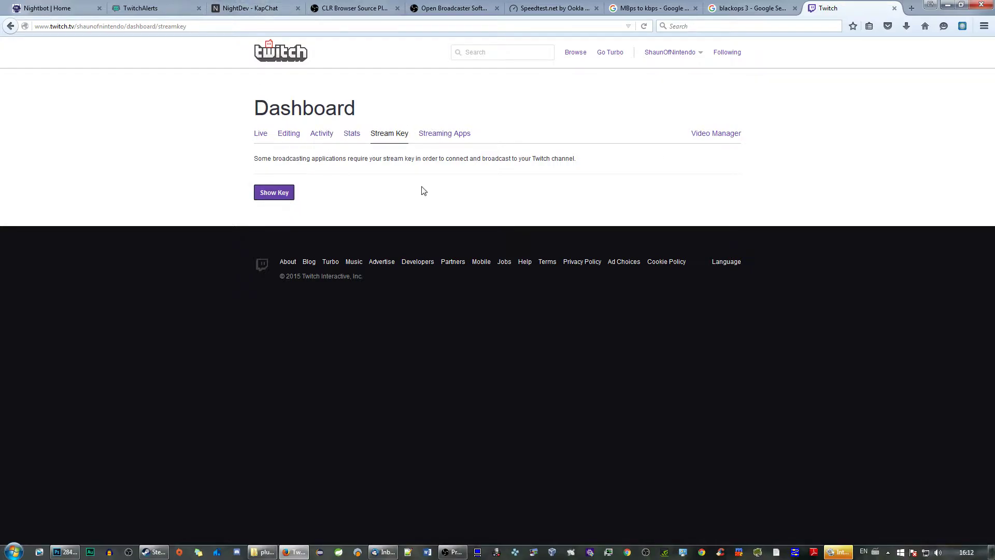
Return to Open Broadcaster Software and examine the full File Path used for automatically saving the stream.
{"action": "left_click", "coordinate": [454, 552]}
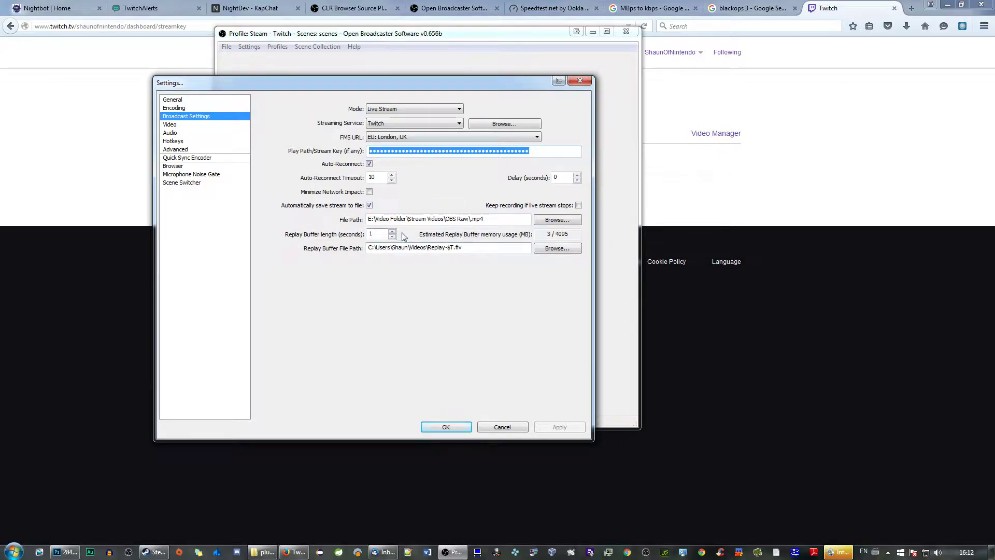
{"action": "left_click", "coordinate": [368, 220]}
{"action": "key", "text": "End"}
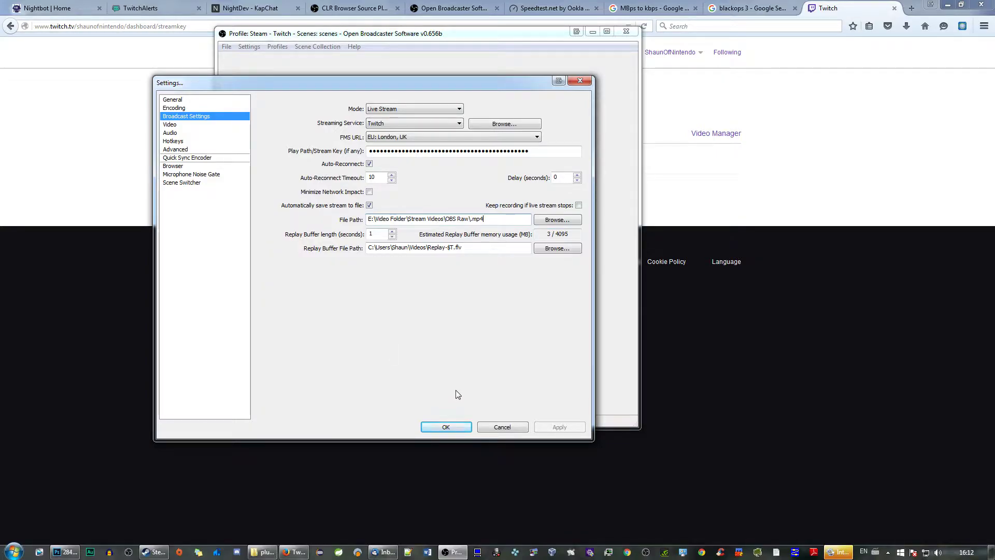
Open the Video settings and examine the custom base resolution's width and height.
{"action": "left_click", "coordinate": [175, 126]}
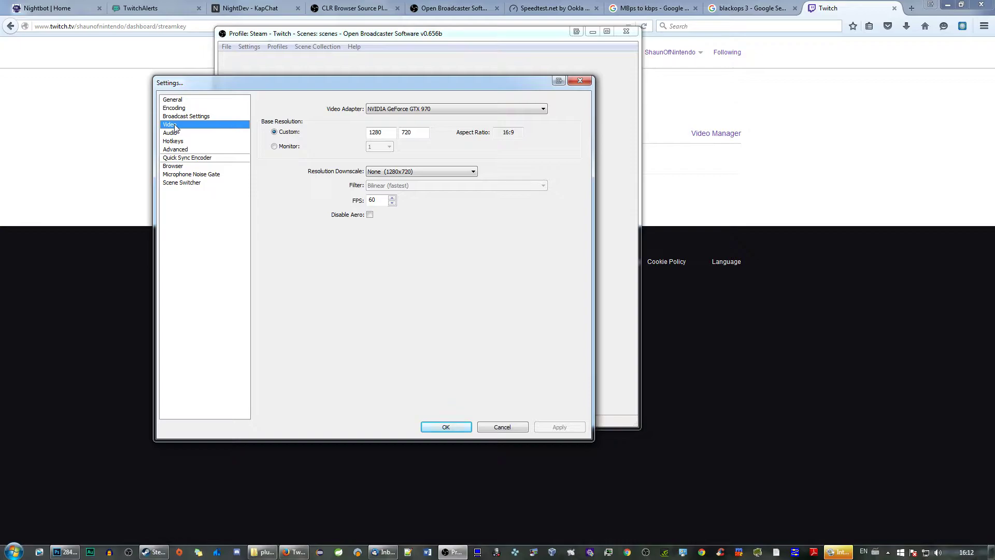
{"action": "double_click", "coordinate": [381, 133]}
{"action": "double_click", "coordinate": [411, 134]}
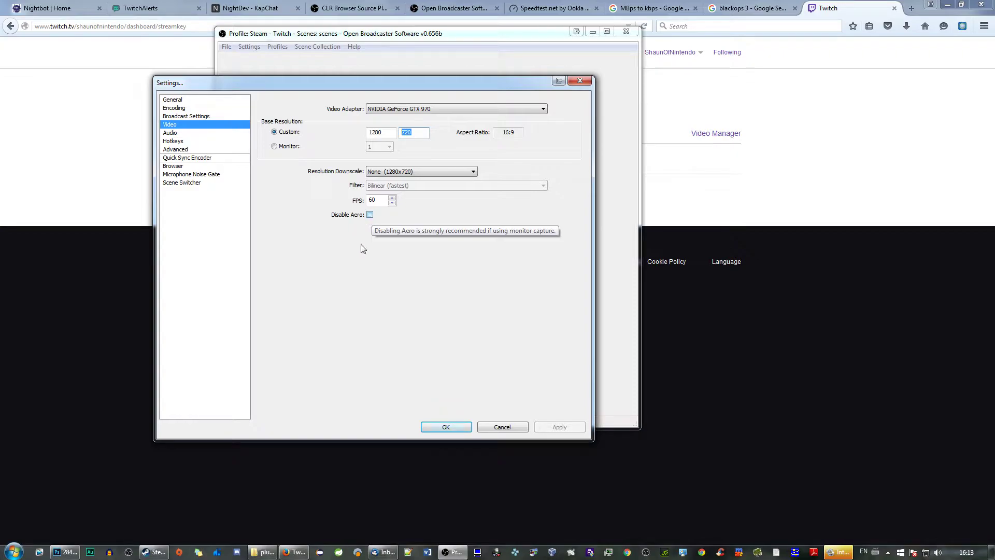
Open the Audio settings and examine the available microphone/auxiliary audio devices.
{"action": "left_click", "coordinate": [201, 134]}
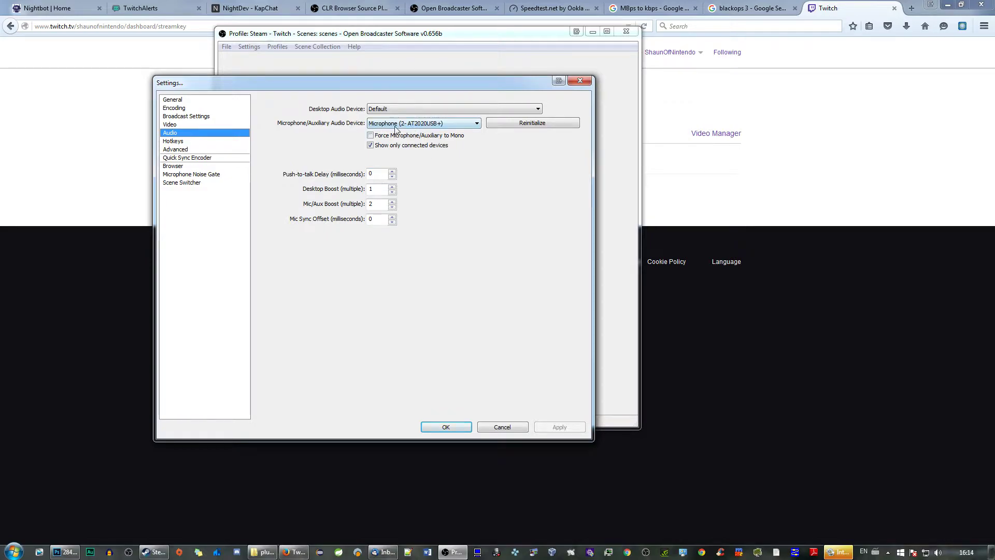
{"action": "left_click", "coordinate": [415, 125]}
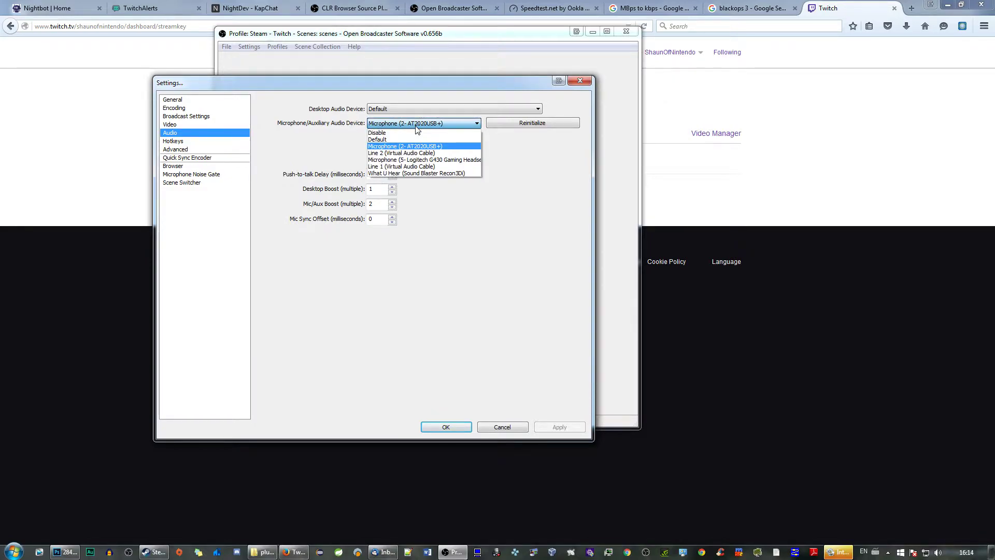
{"action": "left_click", "coordinate": [416, 126]}
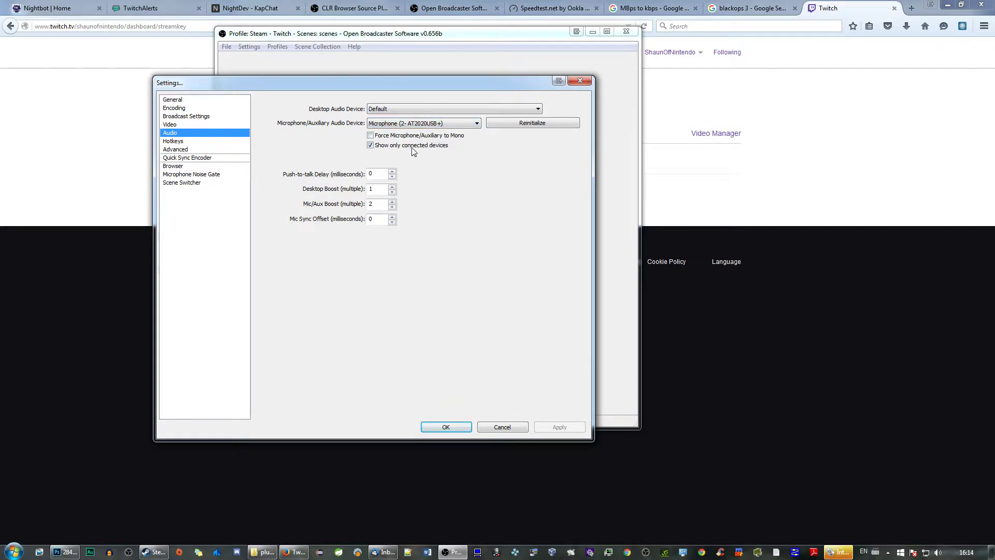
Look through the Hotkeys, Advanced and Quick Sync Encoder settings.
{"action": "left_click", "coordinate": [195, 142]}
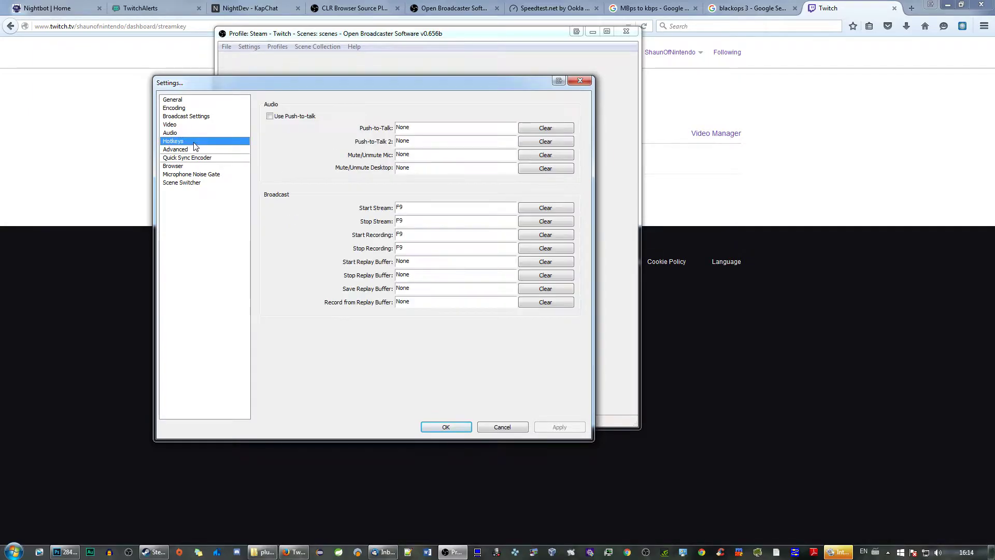
{"action": "left_click", "coordinate": [192, 149]}
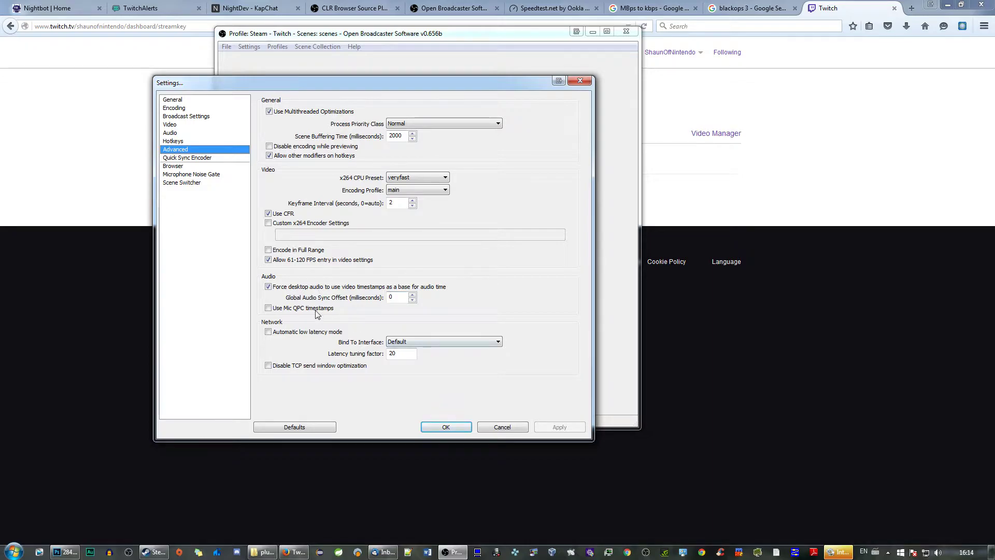
{"action": "left_click", "coordinate": [190, 159]}
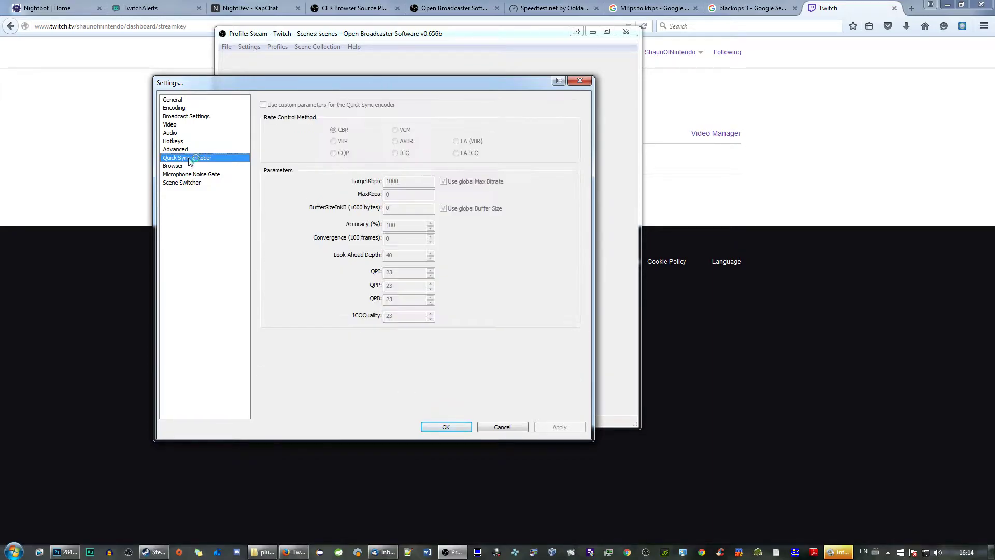
Review the General, Encoding and Broadcast Settings, and check the stream key field against Twitch's Stream Key page.
{"action": "left_click", "coordinate": [187, 100]}
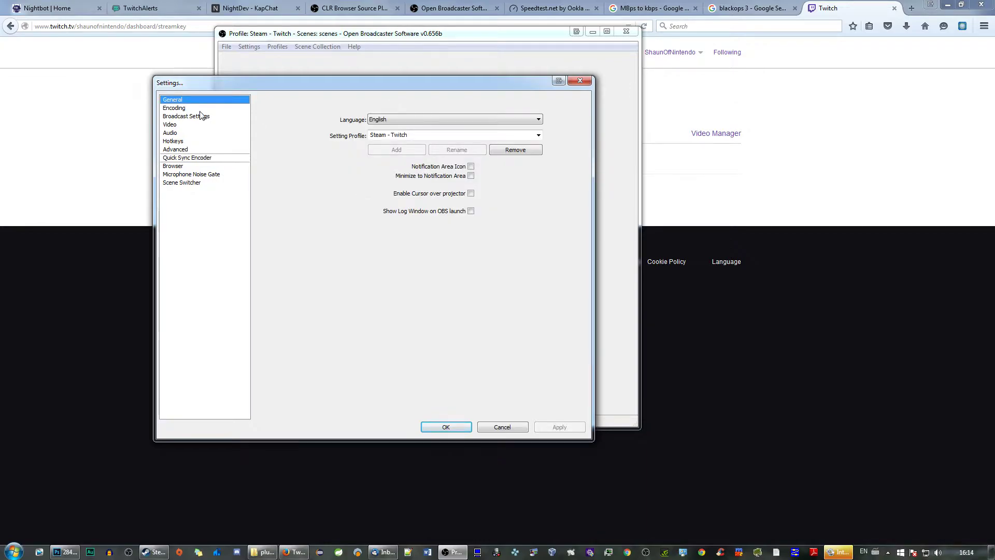
{"action": "left_click", "coordinate": [199, 109]}
{"action": "left_click", "coordinate": [199, 115]}
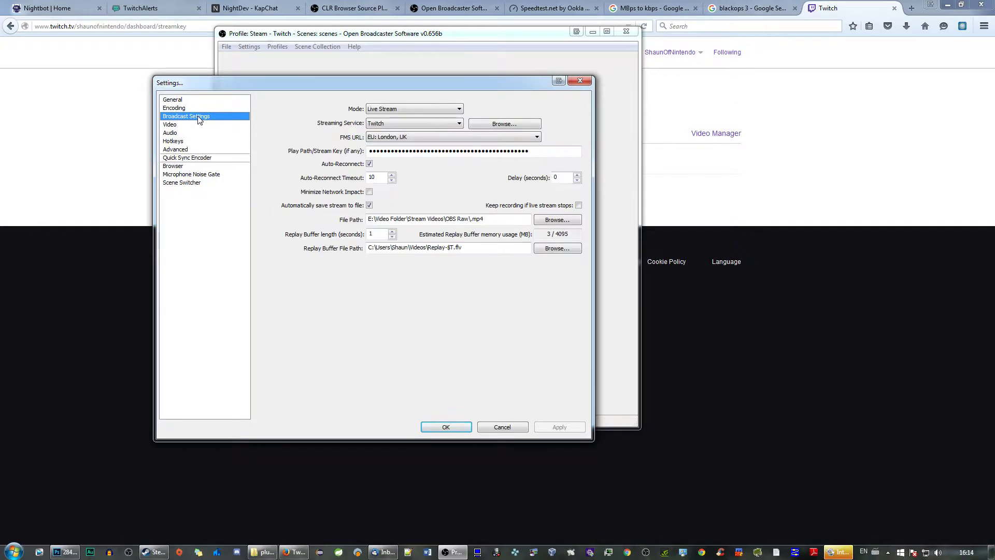
{"action": "left_click_drag", "start_coordinate": [392, 151], "coordinate": [477, 150]}
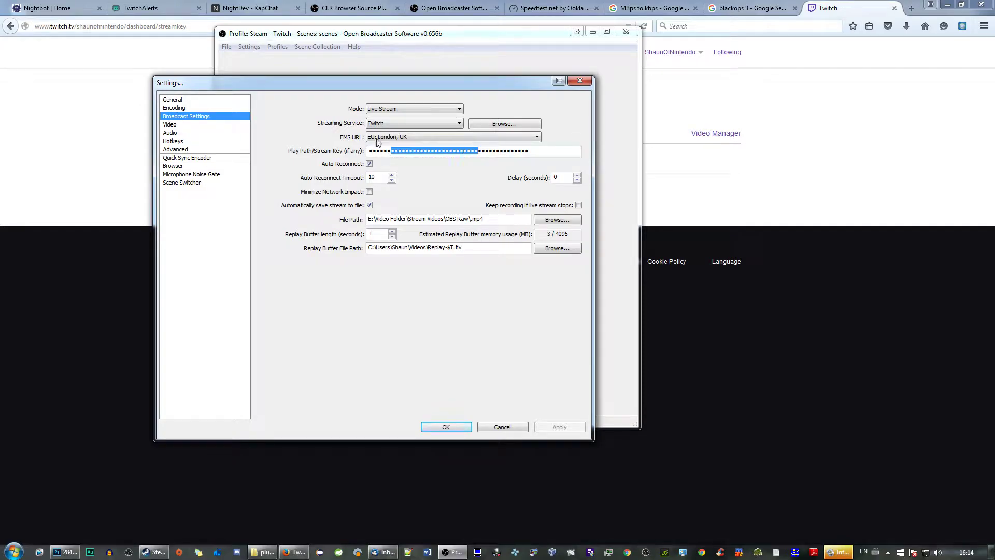
{"action": "left_click", "coordinate": [837, 14]}
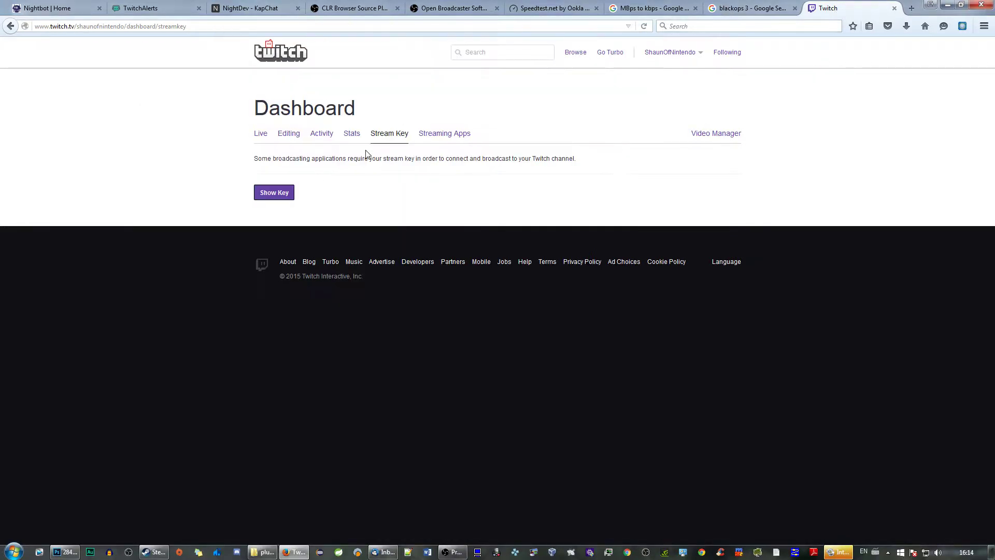
{"action": "left_click", "coordinate": [444, 551]}
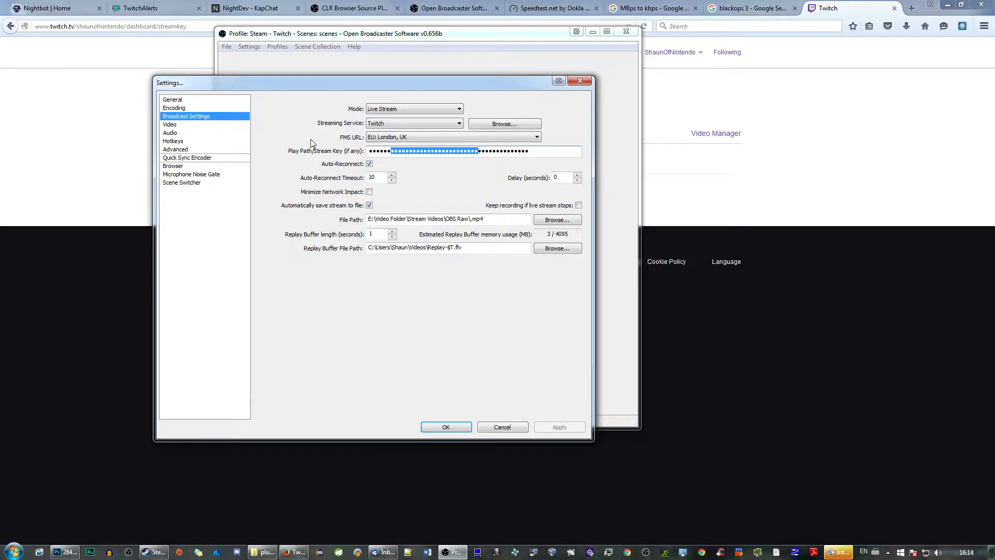
Review the Video, Audio and Hotkeys settings, accept them and minimise the Open Broadcaster Software window.
{"action": "left_click", "coordinate": [203, 125]}
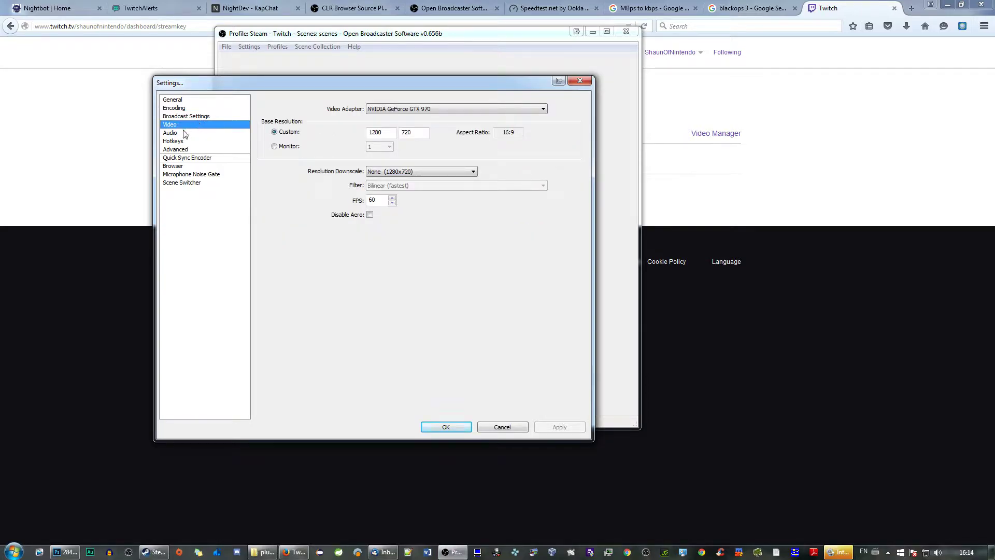
{"action": "left_click", "coordinate": [183, 133]}
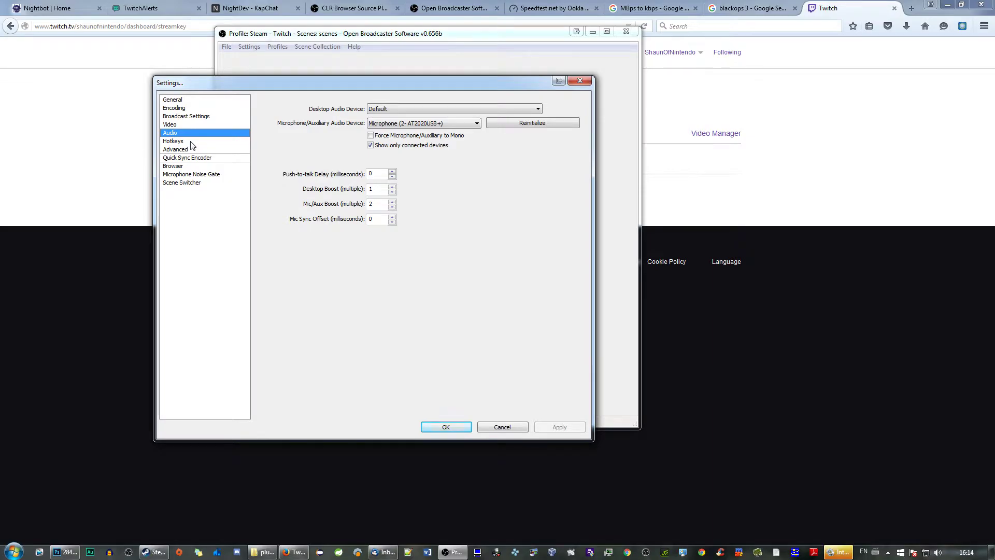
{"action": "left_click", "coordinate": [183, 141]}
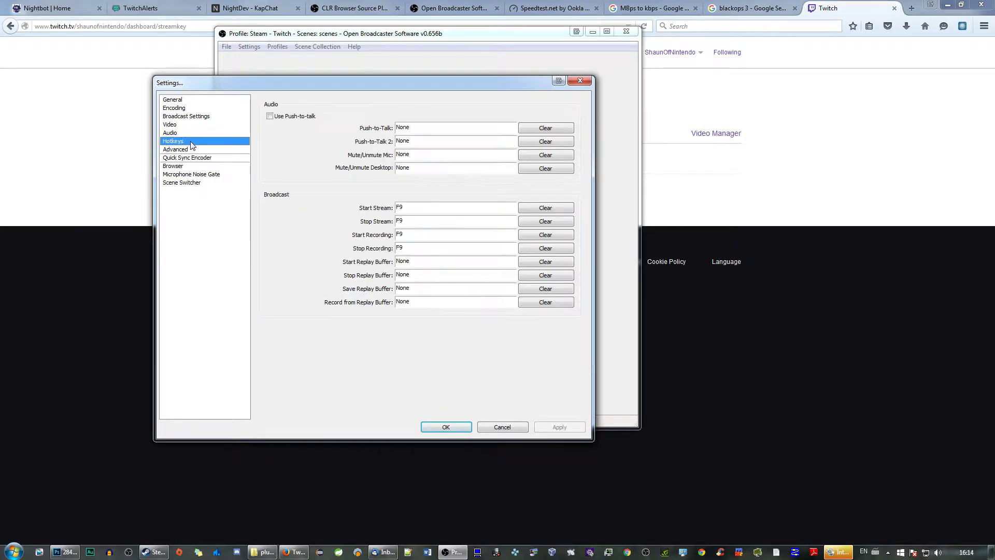
{"action": "left_click", "coordinate": [448, 429]}
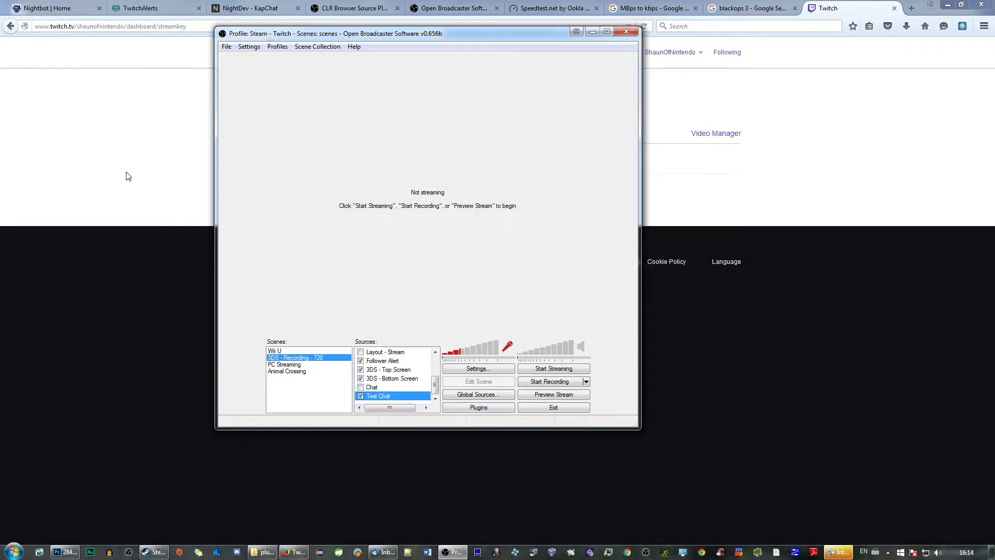
{"action": "left_click", "coordinate": [593, 32]}
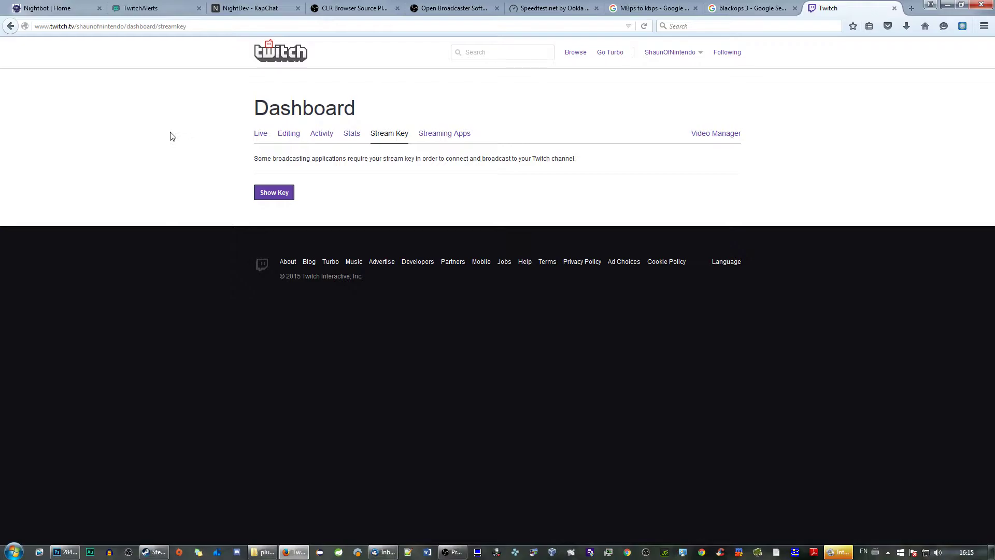
Switch to Photoshop, examine the Layout - MH4U.psd stream layout and return to the Black Ops 3 image.
{"action": "left_click", "coordinate": [92, 524]}
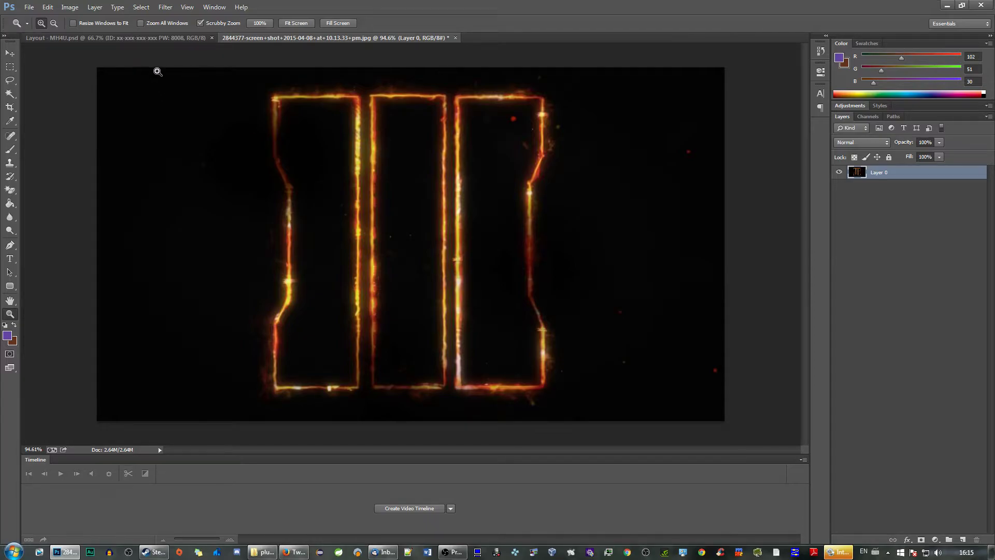
{"action": "left_click", "coordinate": [134, 41]}
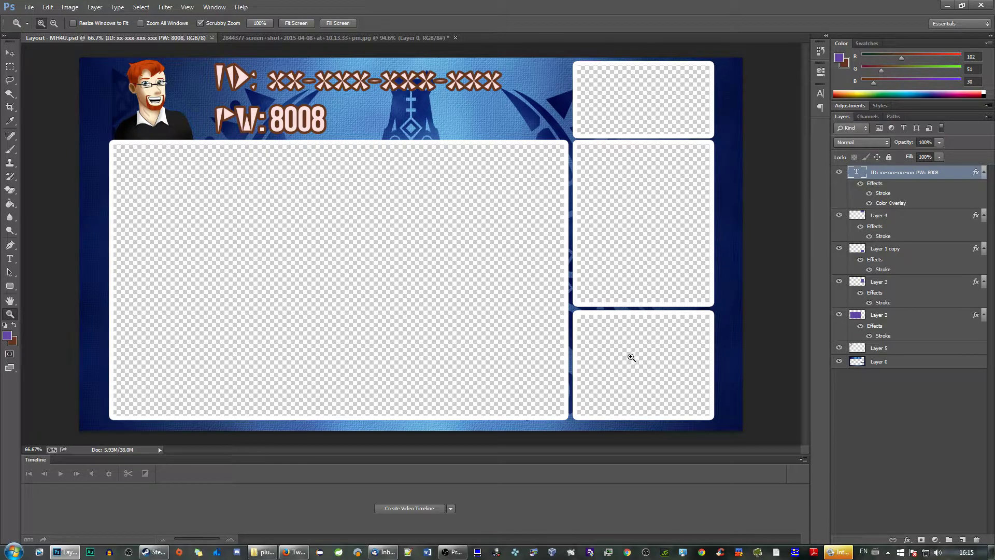
{"action": "left_click", "coordinate": [321, 39]}
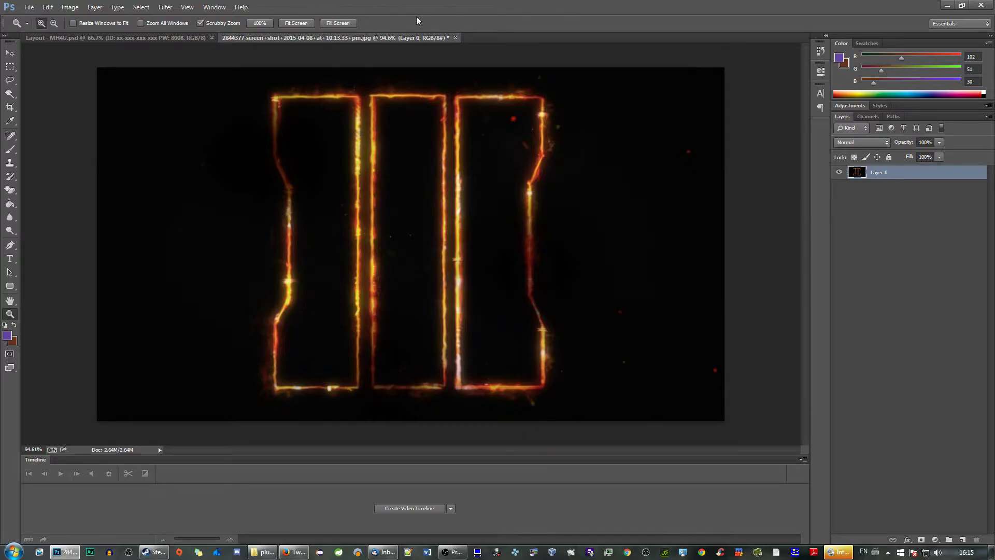
Create a 1280 × 720 pixel RGB document with a white background and convert its Background into a normal layer.
{"action": "key", "text": "ctrl+n"}
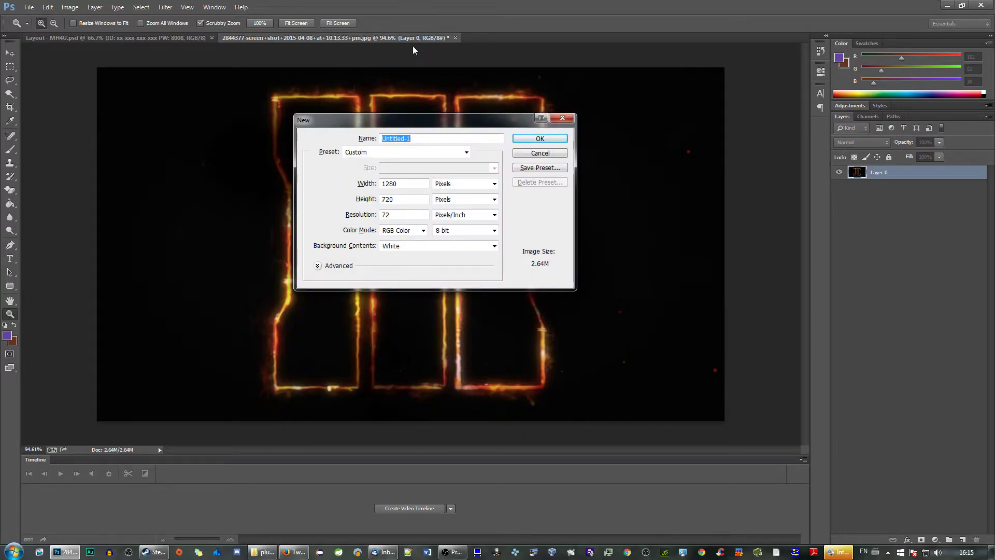
{"action": "left_click", "coordinate": [540, 138]}
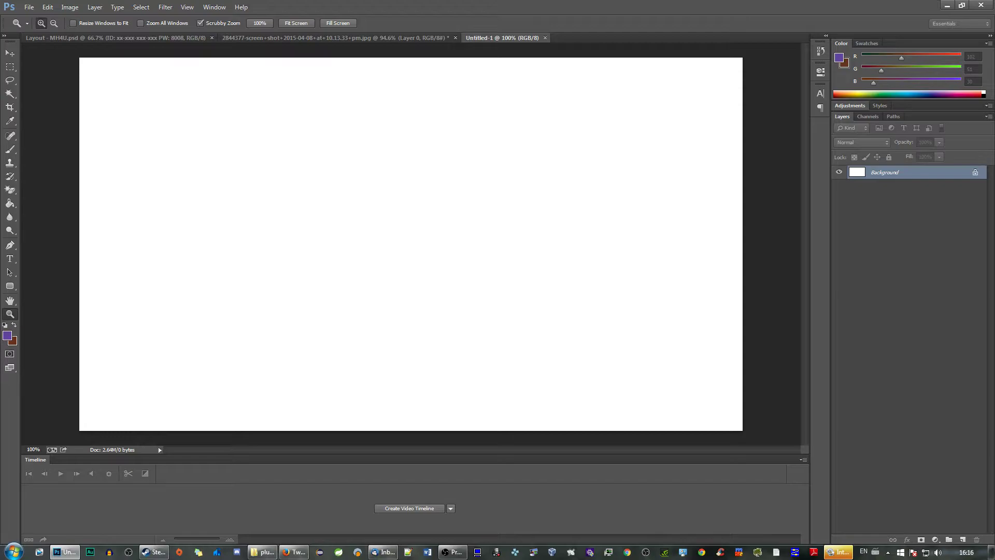
{"action": "left_click_drag", "start_coordinate": [421, 156], "coordinate": [404, 129]}
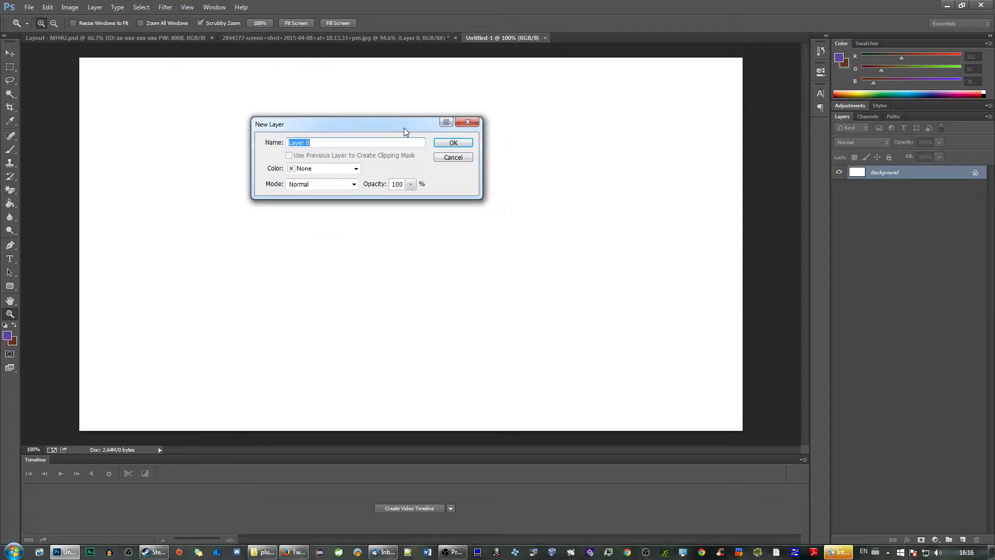
{"action": "left_click", "coordinate": [453, 145]}
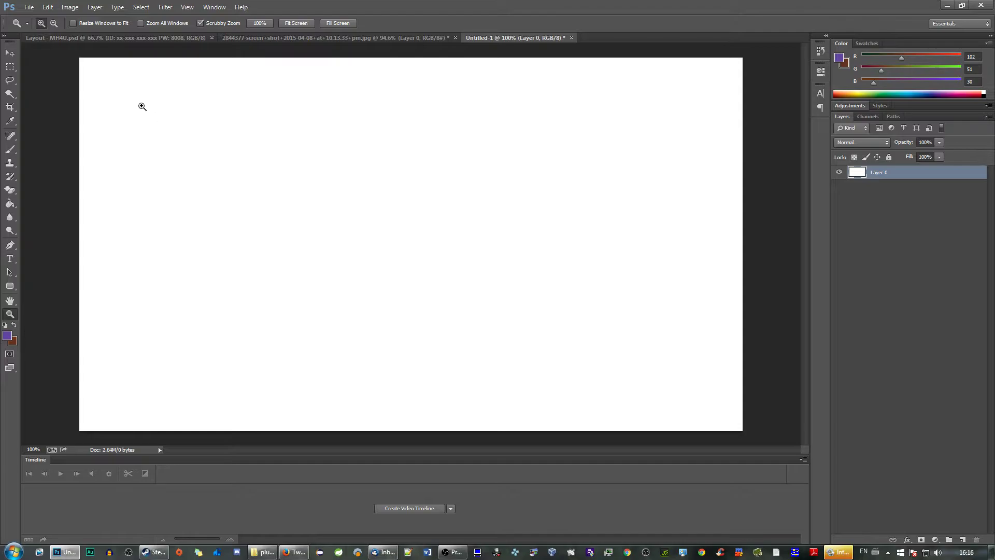
Fill the blank layer with the purple foreground colour and copy it into the Black Ops 3 image document.
{"action": "left_click", "coordinate": [13, 205]}
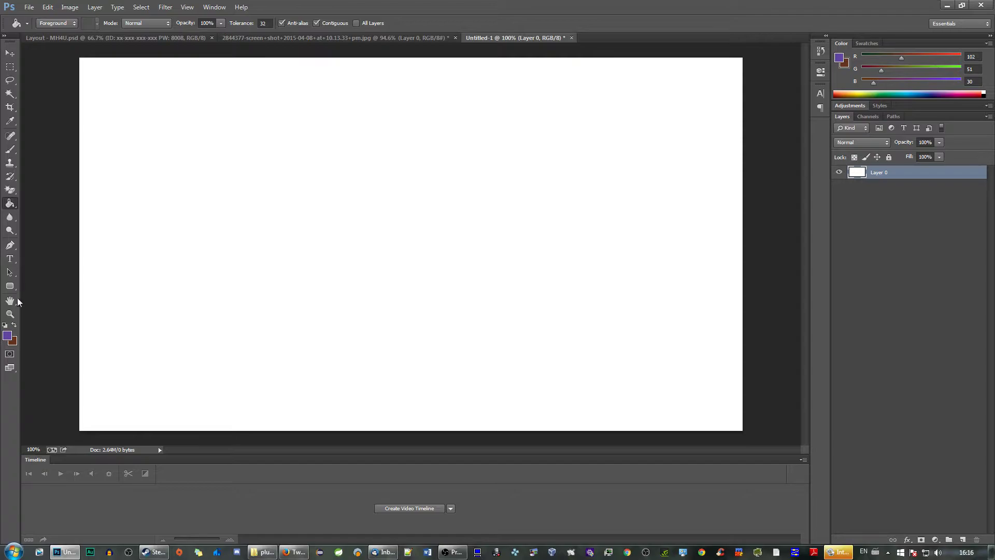
{"action": "left_click", "coordinate": [268, 244]}
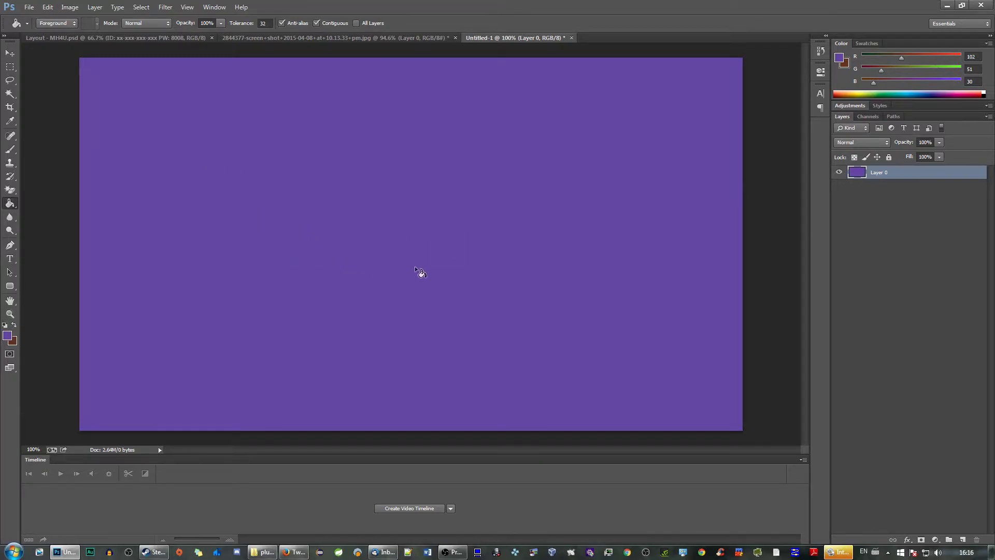
{"action": "left_click", "coordinate": [12, 55]}
{"action": "left_click_drag", "start_coordinate": [182, 110], "coordinate": [297, 76]}
{"action": "left_click", "coordinate": [292, 41]}
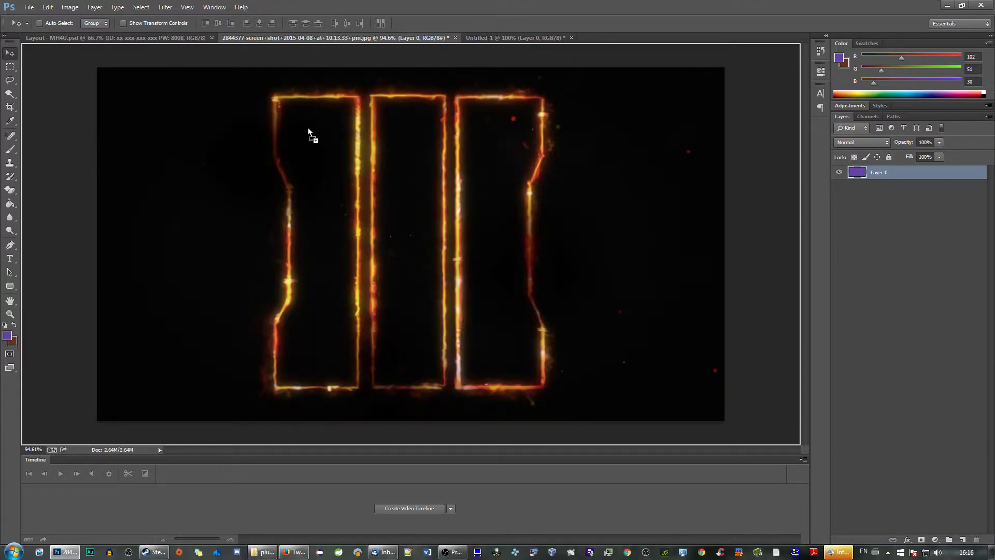
{"action": "left_click_drag", "start_coordinate": [308, 127], "coordinate": [310, 139]}
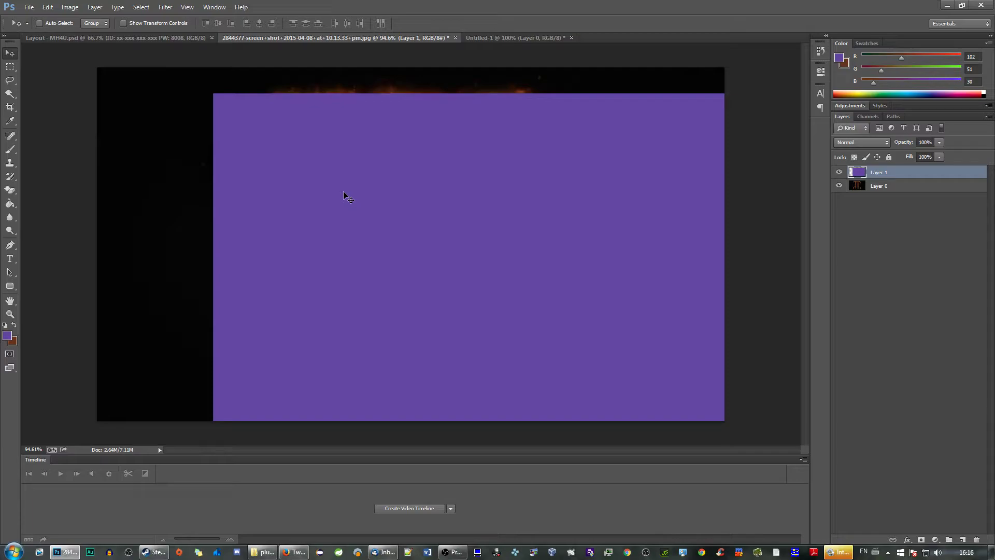
Free-transform the purple layer, scaling it to about 49% and placing it over the upper-left area of the image.
{"action": "key", "text": "ctrl+t"}
{"action": "left_click_drag", "start_coordinate": [343, 195], "coordinate": [316, 183]}
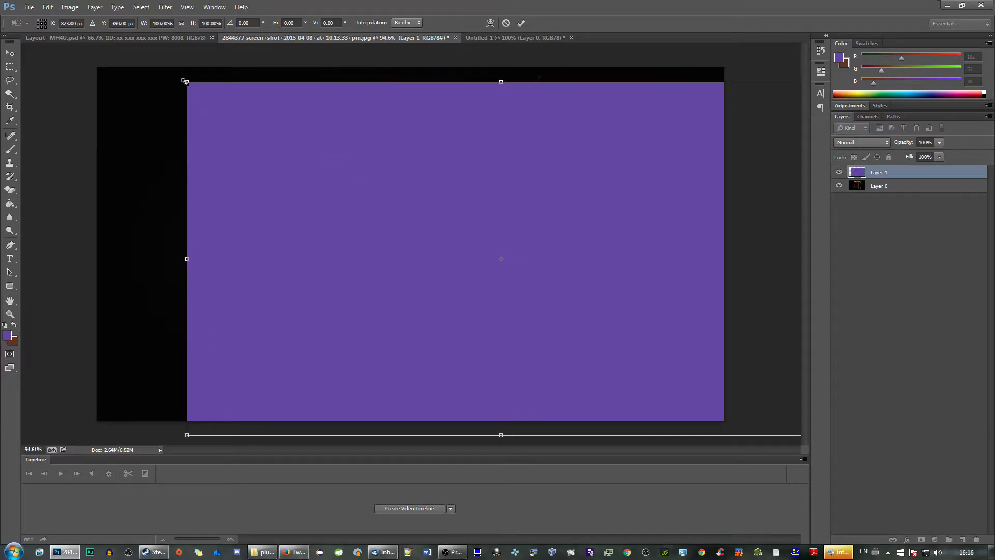
{"action": "left_click_drag", "start_coordinate": [186, 82], "coordinate": [186, 118]}
{"action": "key", "text": "ctrl+z"}
{"action": "left_click_drag", "start_coordinate": [187, 82], "coordinate": [454, 232]}
{"action": "left_click_drag", "start_coordinate": [543, 313], "coordinate": [523, 299]}
{"action": "left_click_drag", "start_coordinate": [366, 220], "coordinate": [284, 184]}
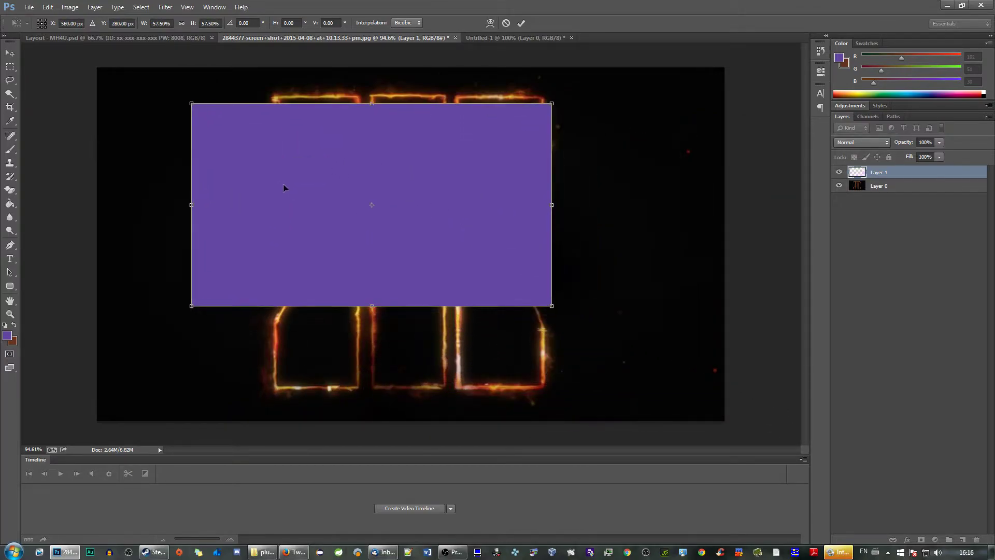
{"action": "left_click_drag", "start_coordinate": [190, 103], "coordinate": [133, 182]}
{"action": "key", "text": "ctrl+z"}
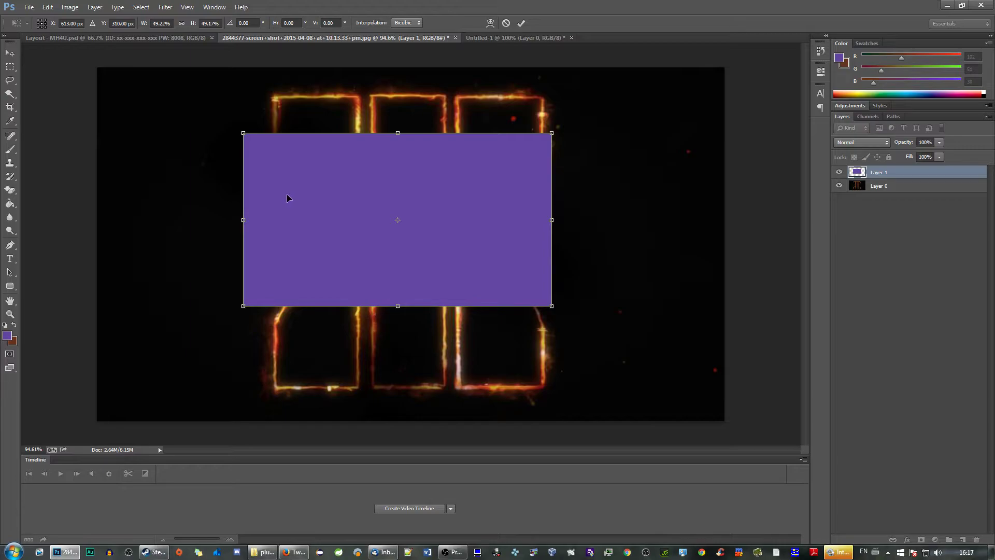
{"action": "left_click_drag", "start_coordinate": [346, 203], "coordinate": [237, 179]}
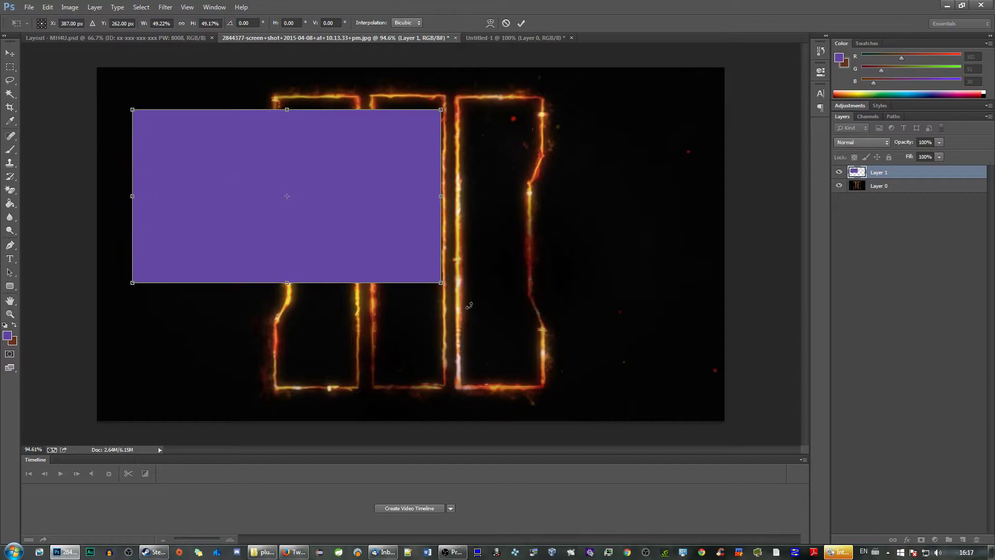
Enlarge the purple rectangle to roughly two thirds of the image width, place it left of centre, and apply the transform.
{"action": "left_click_drag", "start_coordinate": [438, 283], "coordinate": [573, 382]}
{"action": "left_click_drag", "start_coordinate": [523, 329], "coordinate": [520, 337]}
{"action": "left_click_drag", "start_coordinate": [582, 373], "coordinate": [550, 356]}
{"action": "left_click_drag", "start_coordinate": [482, 313], "coordinate": [423, 289]}
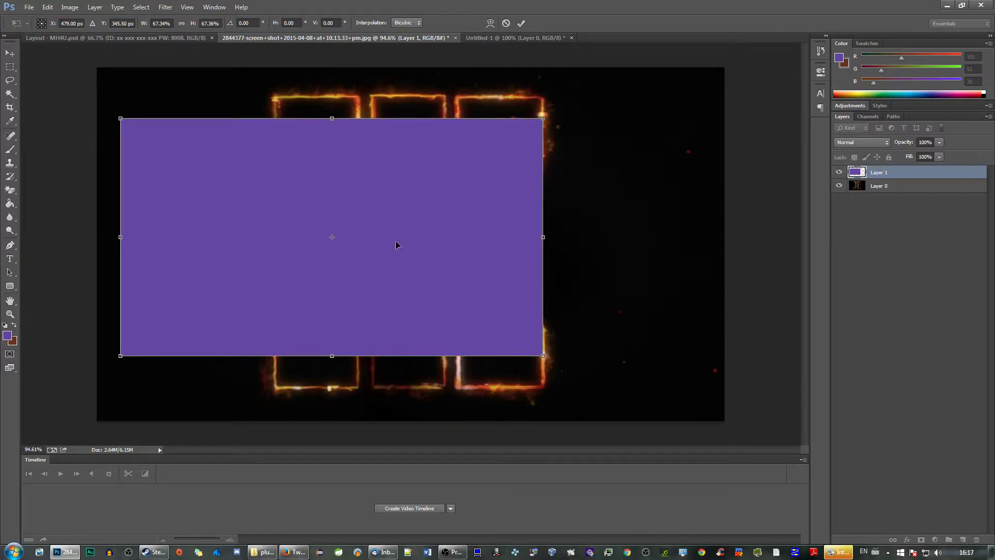
{"action": "left_click_drag", "start_coordinate": [543, 355], "coordinate": [553, 362]}
{"action": "left_click_drag", "start_coordinate": [506, 309], "coordinate": [511, 304]}
{"action": "left_click", "coordinate": [521, 23]}
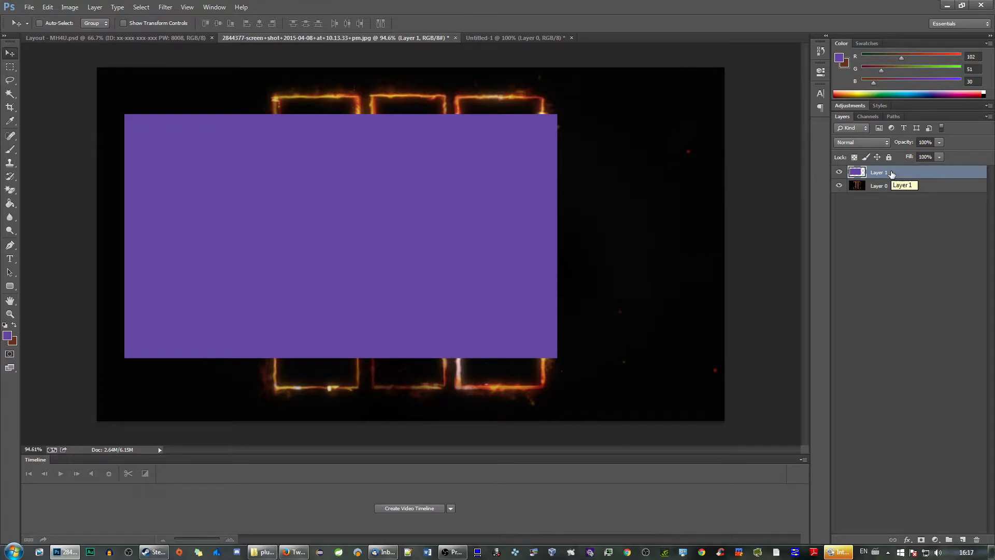
Add a Stroke layer style to Layer 1, coloured white (#fefefe) and about 6 px wide on the outside.
{"action": "double_click", "coordinate": [911, 174]}
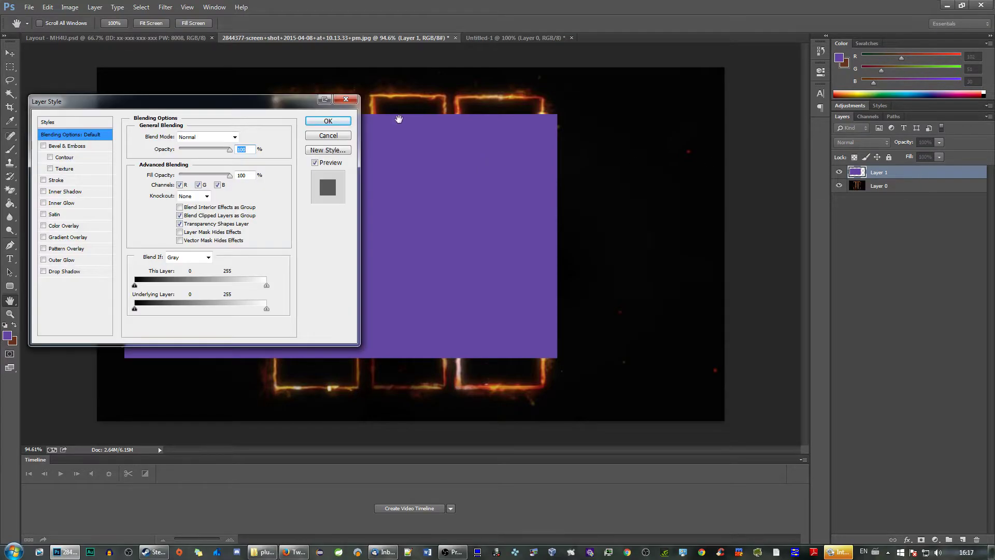
{"action": "left_click_drag", "start_coordinate": [250, 107], "coordinate": [382, 73]}
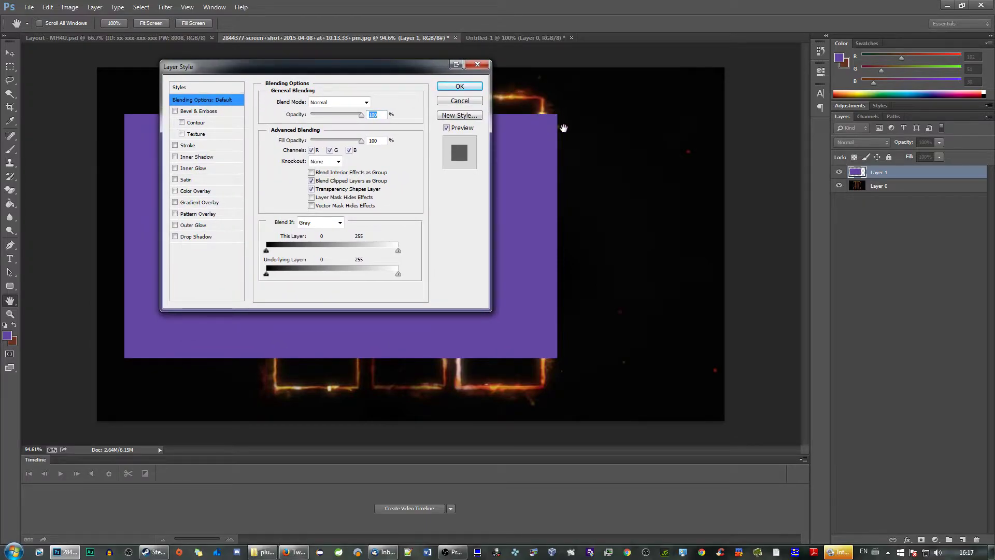
{"action": "left_click", "coordinate": [187, 147]}
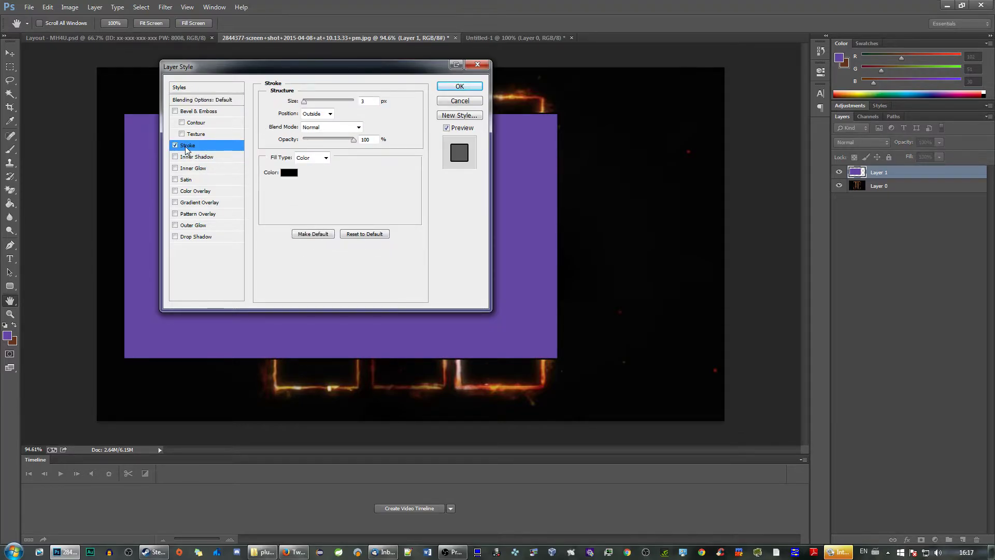
{"action": "left_click", "coordinate": [285, 169]}
{"action": "left_click", "coordinate": [284, 172]}
{"action": "left_click", "coordinate": [146, 95]}
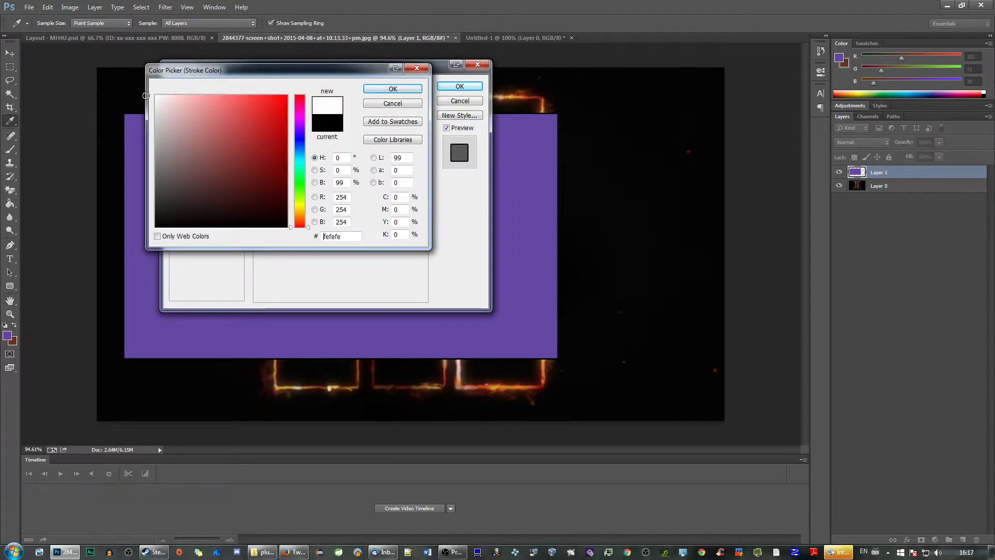
{"action": "left_click", "coordinate": [392, 89]}
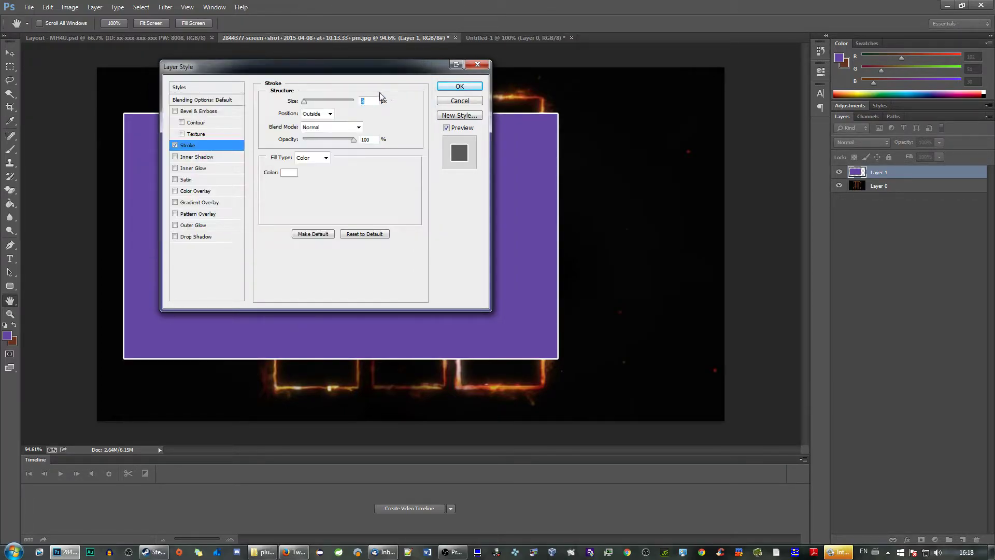
{"action": "left_click_drag", "start_coordinate": [304, 101], "coordinate": [306, 106]}
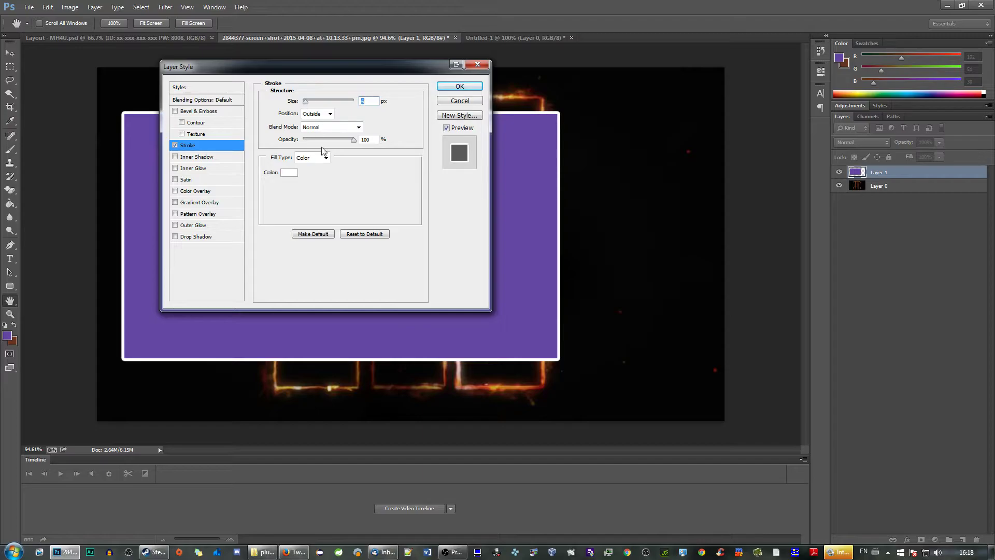
{"action": "left_click", "coordinate": [456, 86]}
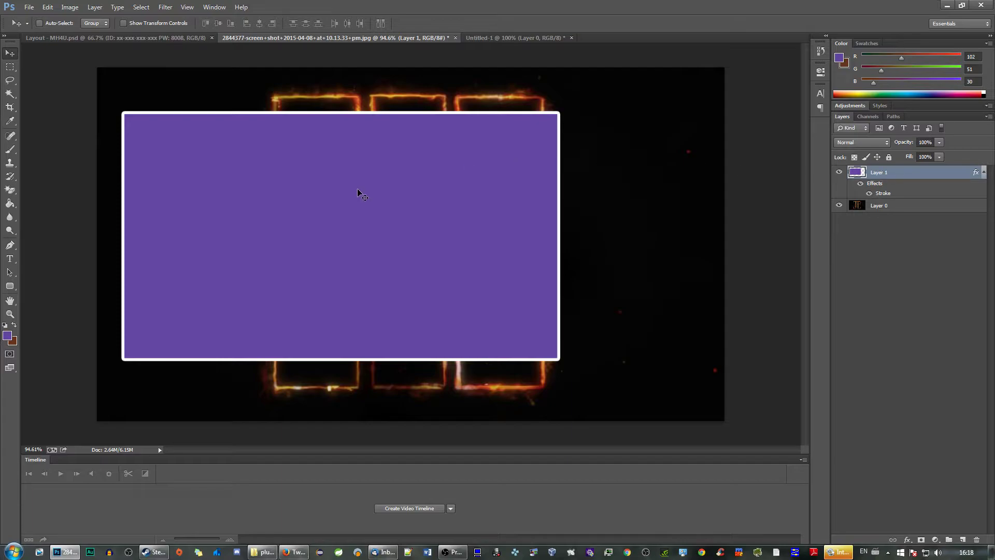
Select the purple rectangle with the Magic Wand tool and delete that area from the background image on Layer 0.
{"action": "left_click", "coordinate": [10, 93]}
{"action": "right_click", "coordinate": [12, 97]}
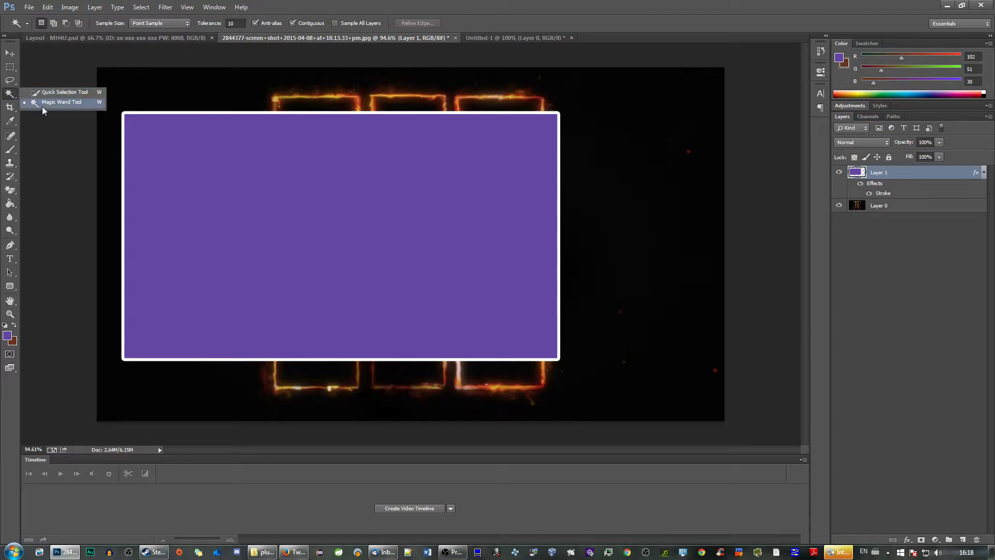
{"action": "left_click", "coordinate": [34, 101]}
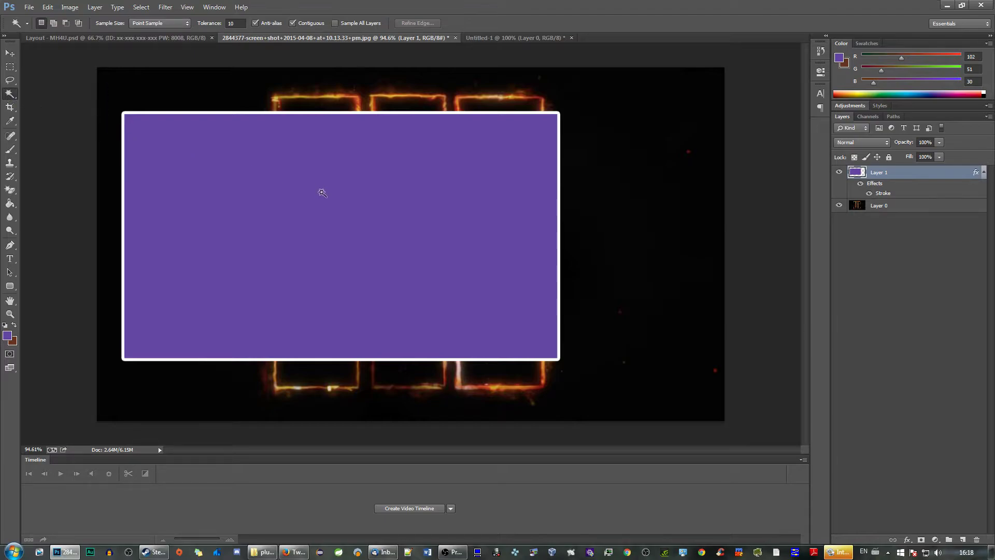
{"action": "left_click", "coordinate": [315, 205]}
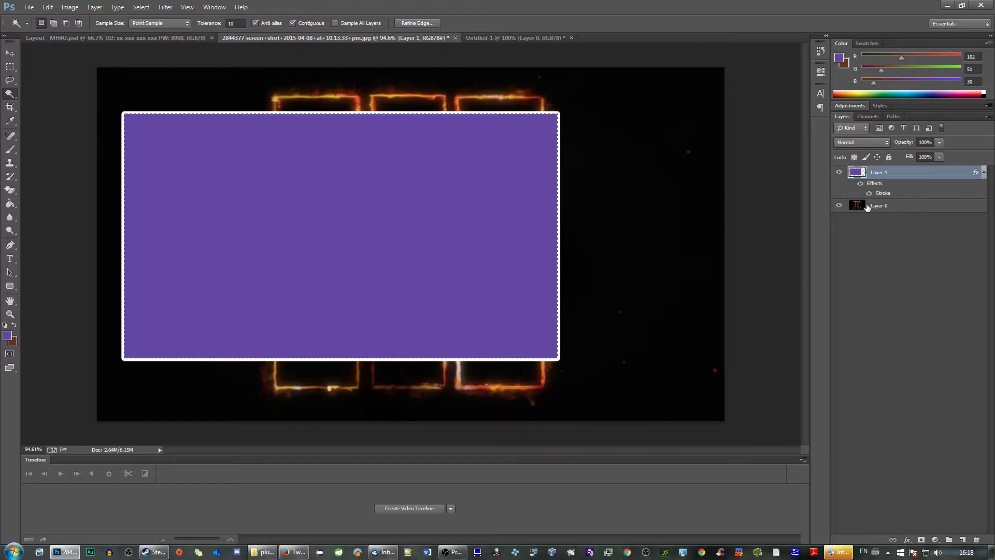
{"action": "left_click", "coordinate": [902, 209]}
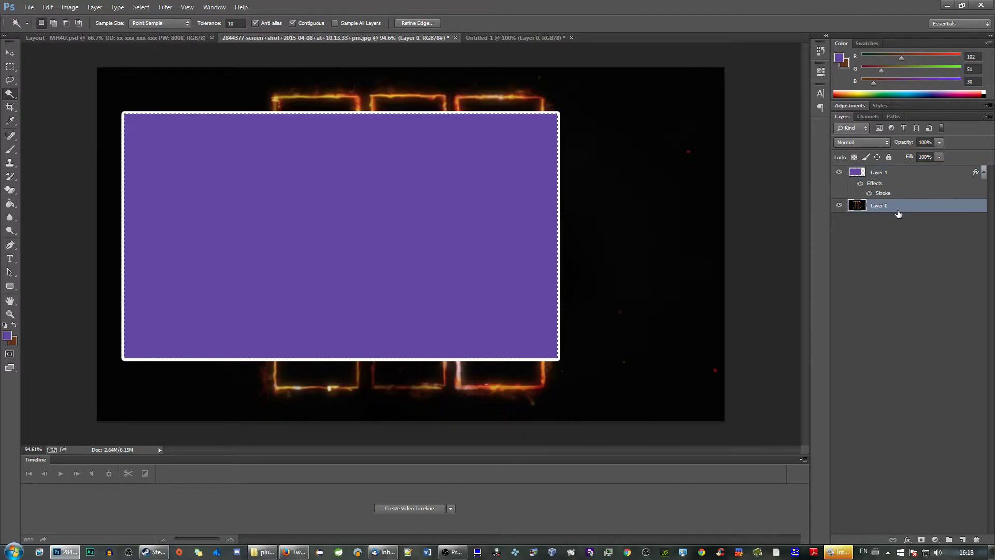
{"action": "key", "text": "Delete"}
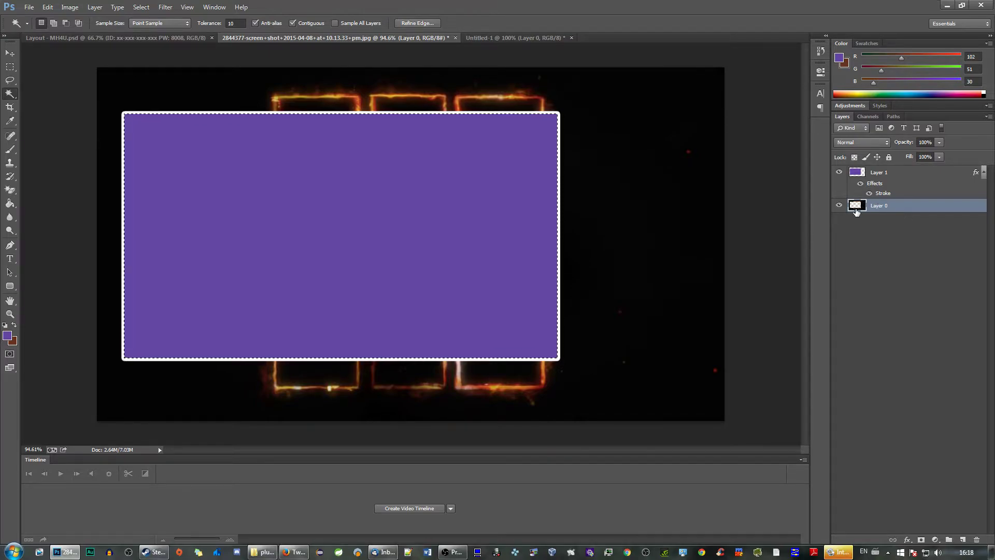
{"action": "key", "text": "ctrl+z"}
{"action": "key", "text": "Delete"}
Set the fill of Layer 1 to 0% while keeping its stroke, and deselect the layer.
{"action": "left_click", "coordinate": [892, 176]}
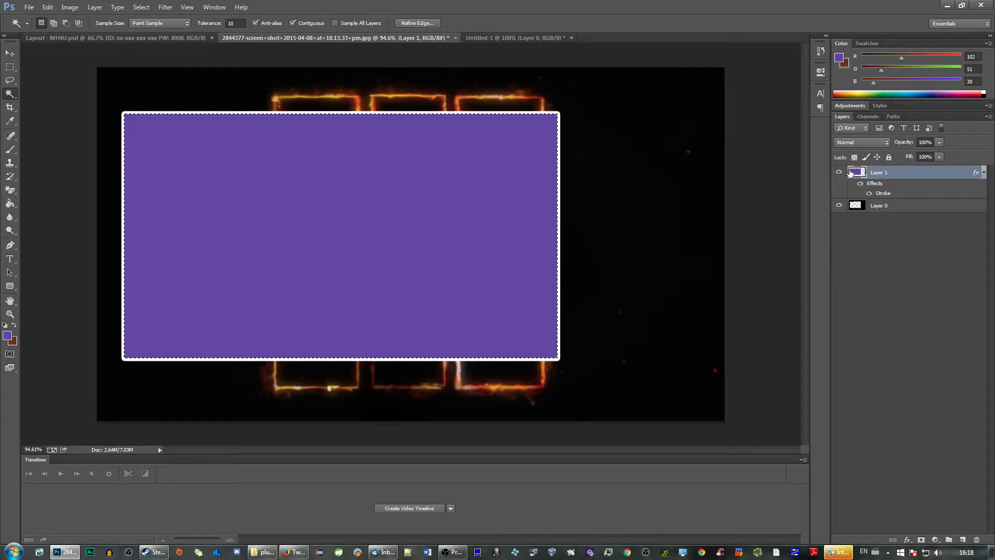
{"action": "left_click", "coordinate": [939, 157]}
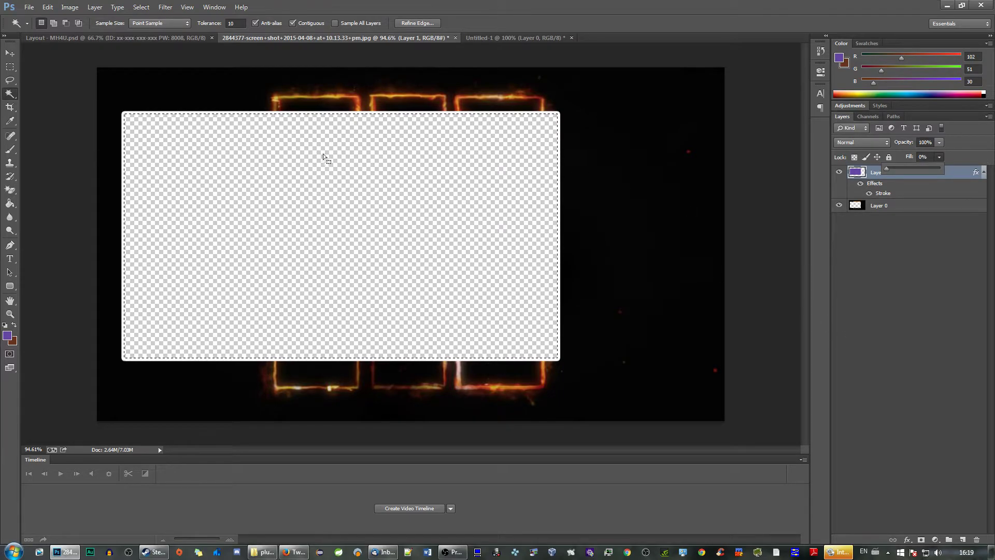
{"action": "left_click", "coordinate": [882, 294]}
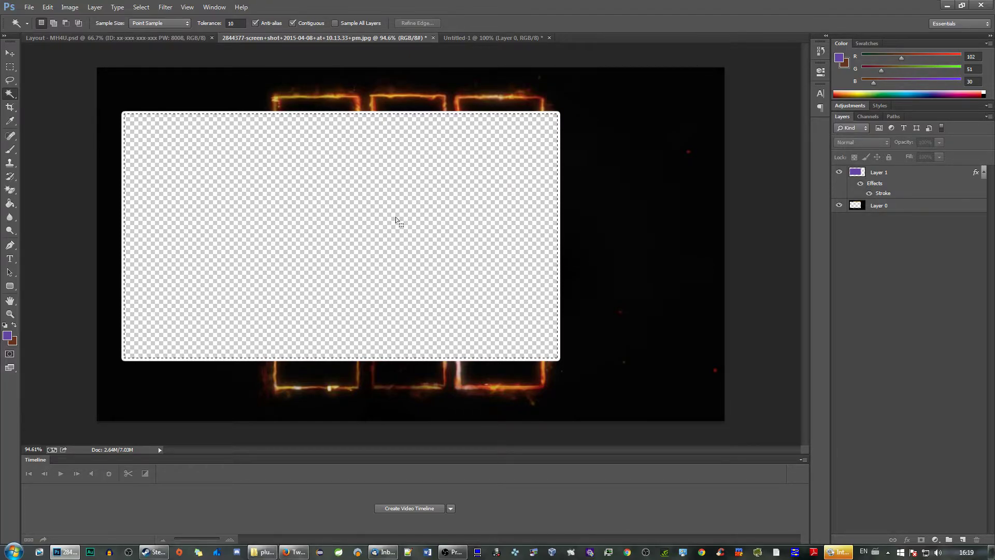
Check the MH4U layout for reference, and copy the purple layer from the blank document into the Black Ops 3 image.
{"action": "left_click", "coordinate": [172, 38]}
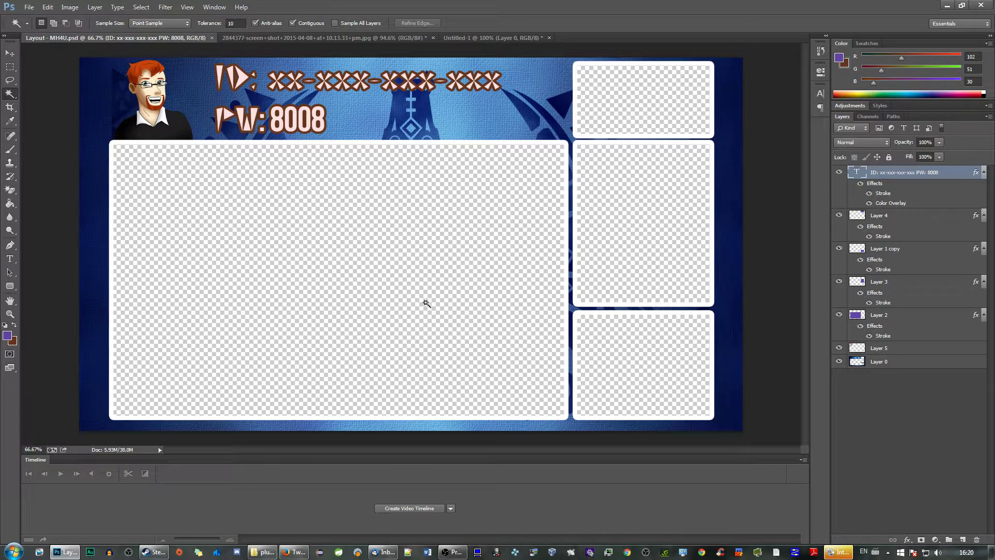
{"action": "left_click", "coordinate": [358, 41]}
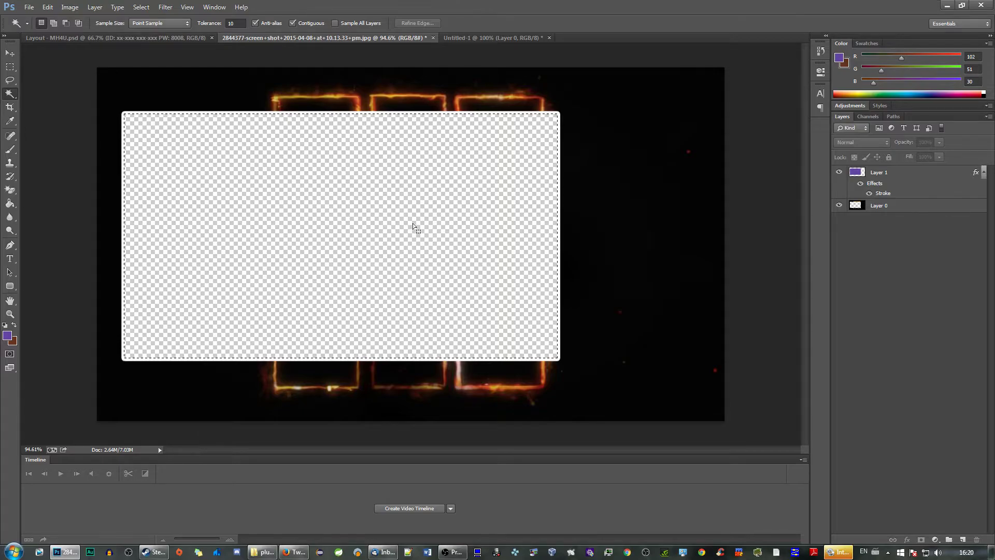
{"action": "left_click", "coordinate": [464, 38]}
{"action": "left_click", "coordinate": [17, 56]}
{"action": "left_click_drag", "start_coordinate": [235, 160], "coordinate": [286, 151]}
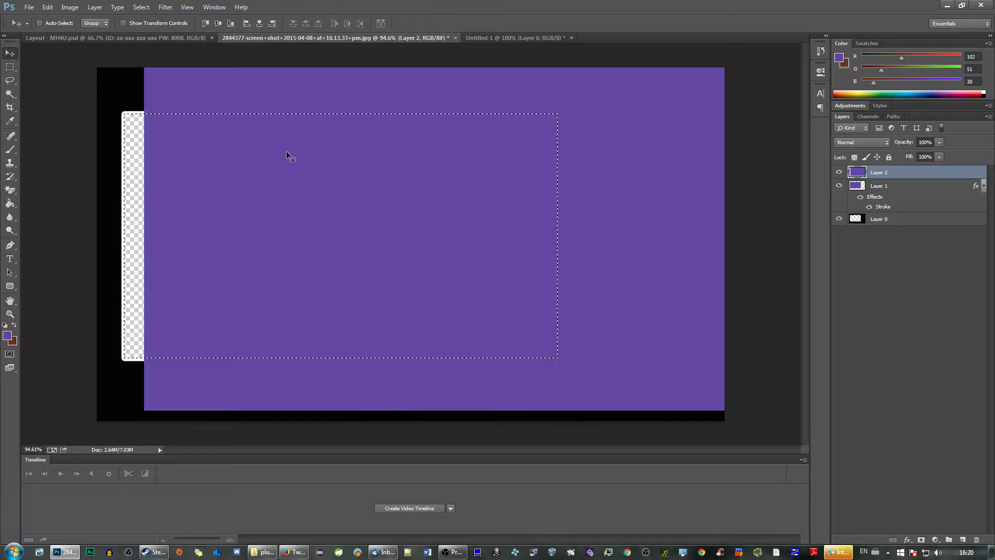
{"action": "key", "text": "ctrl+t"}
{"action": "left_click_drag", "start_coordinate": [260, 87], "coordinate": [295, 104]}
{"action": "key", "text": "ctrl+z"}
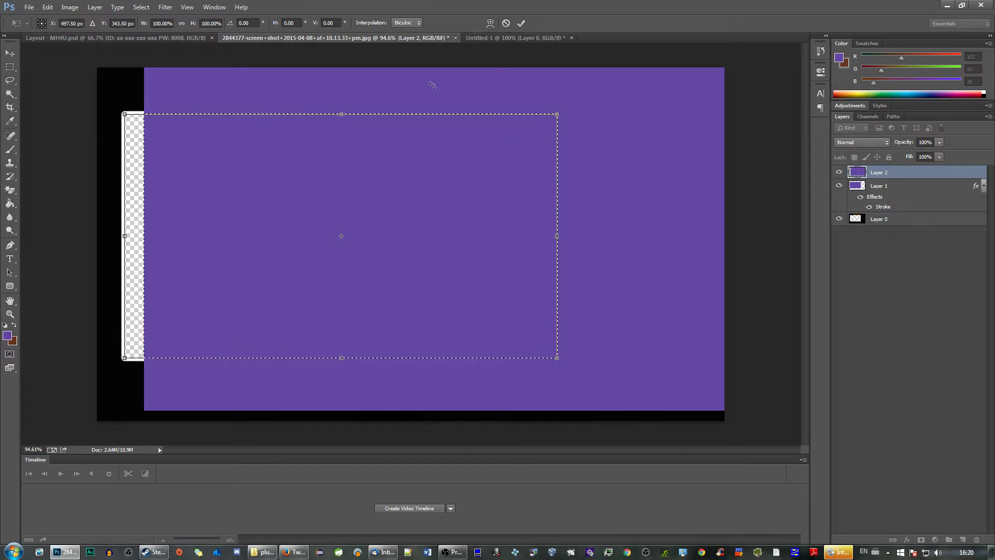
{"action": "left_click", "coordinate": [508, 23]}
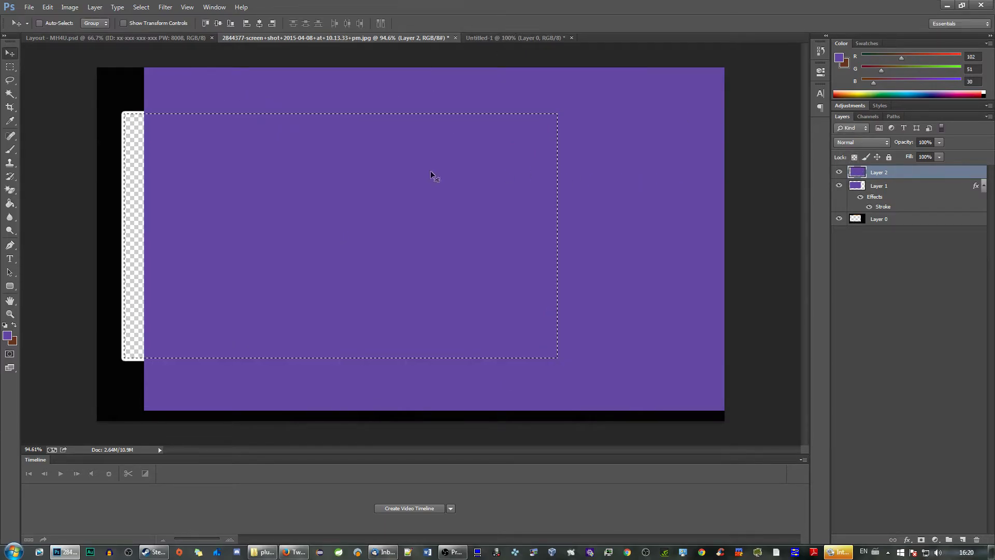
Clear the leftover rectangular selection using the Rectangular Marquee tool.
{"action": "left_click", "coordinate": [10, 68]}
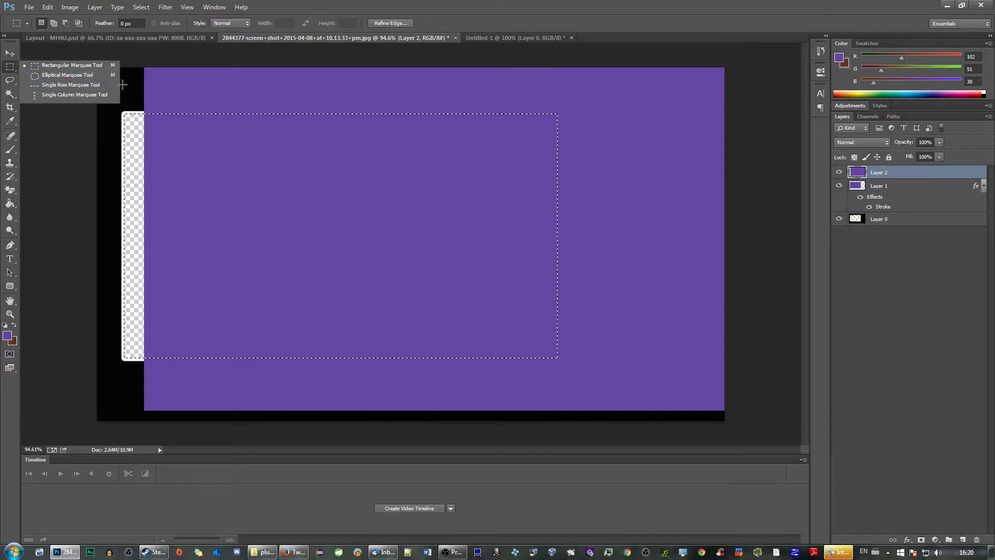
{"action": "left_click", "coordinate": [66, 65]}
{"action": "left_click", "coordinate": [109, 82]}
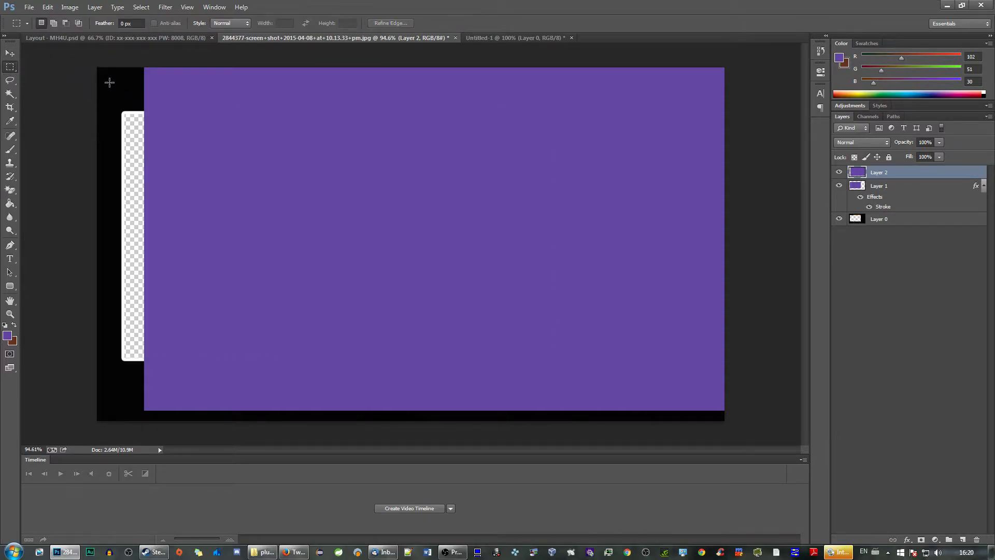
Free-transform purple Layer 2 to about 21%, place it in the image's upper-right corner beside the main frame, and apply the transform.
{"action": "left_click", "coordinate": [11, 54]}
{"action": "left_click_drag", "start_coordinate": [357, 133], "coordinate": [384, 179]}
{"action": "key", "text": "ctrl+t"}
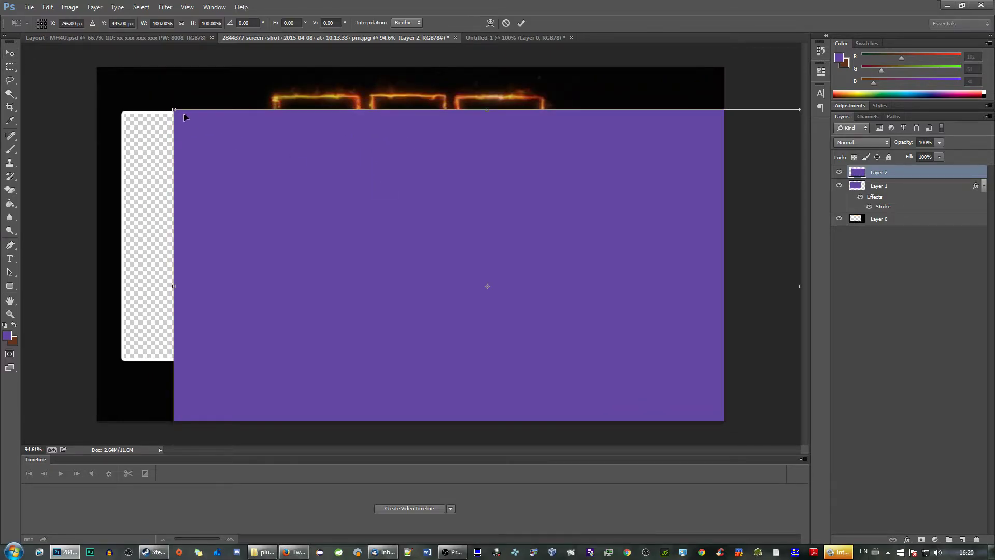
{"action": "left_click_drag", "start_coordinate": [175, 110], "coordinate": [567, 326]}
{"action": "left_click_drag", "start_coordinate": [608, 366], "coordinate": [583, 102]}
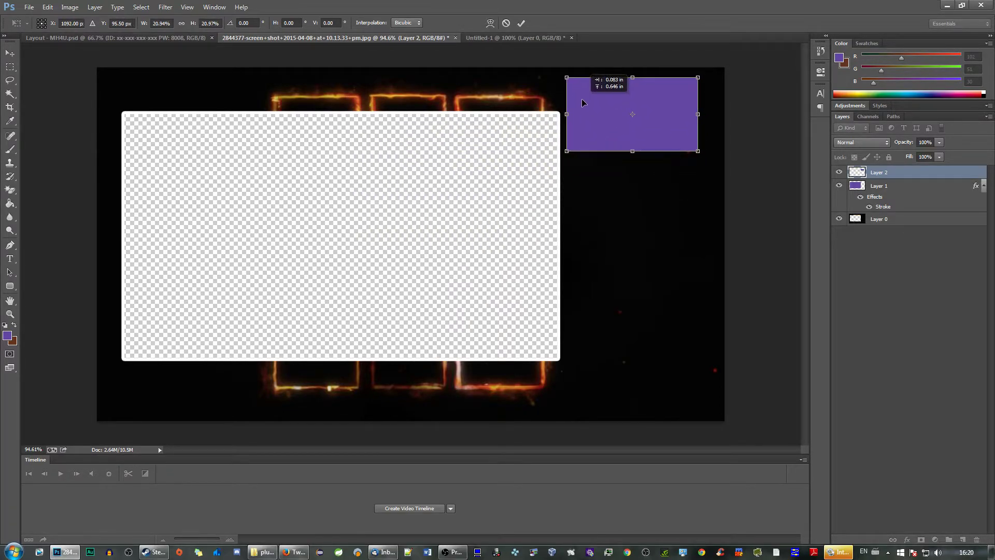
{"action": "mouse_move", "coordinate": [702, 151]}
{"action": "left_mouse_down"}
{"action": "mouse_move", "coordinate": [719, 162]}
{"action": "mouse_move", "coordinate": [691, 144]}
{"action": "left_mouse_up"}
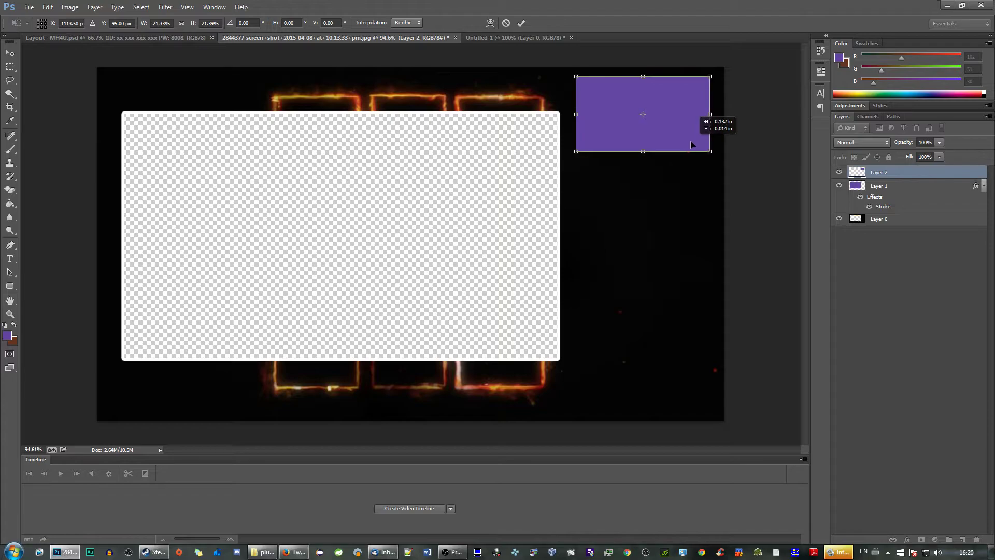
{"action": "left_click", "coordinate": [521, 23]}
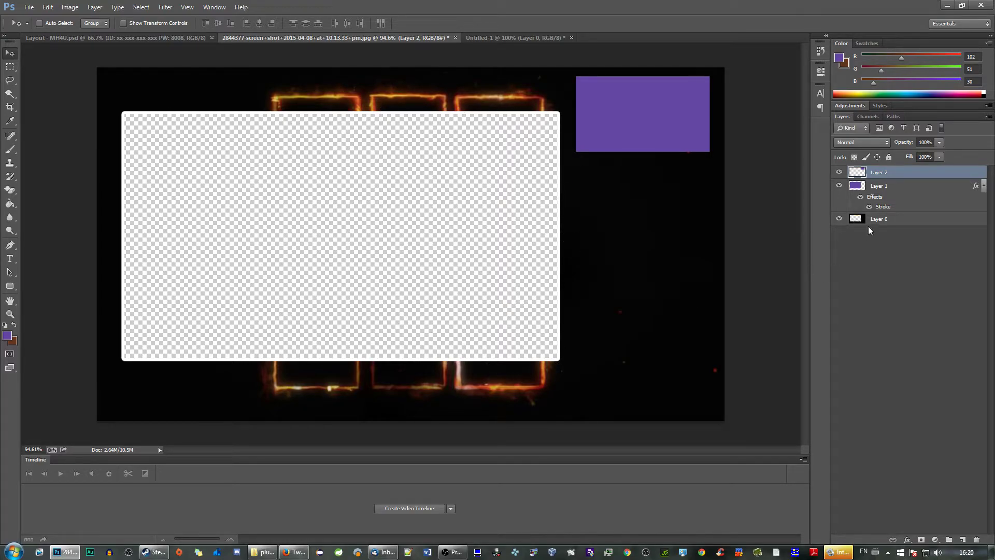
Copy the layer style of Layer 1 and paste it onto Layer 2.
{"action": "left_click", "coordinate": [905, 189]}
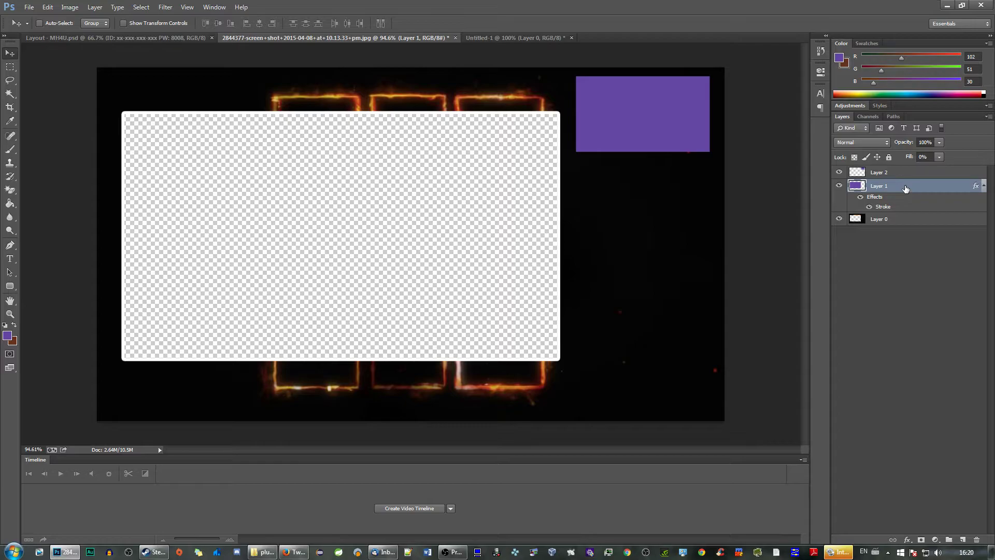
{"action": "right_click", "coordinate": [905, 189]}
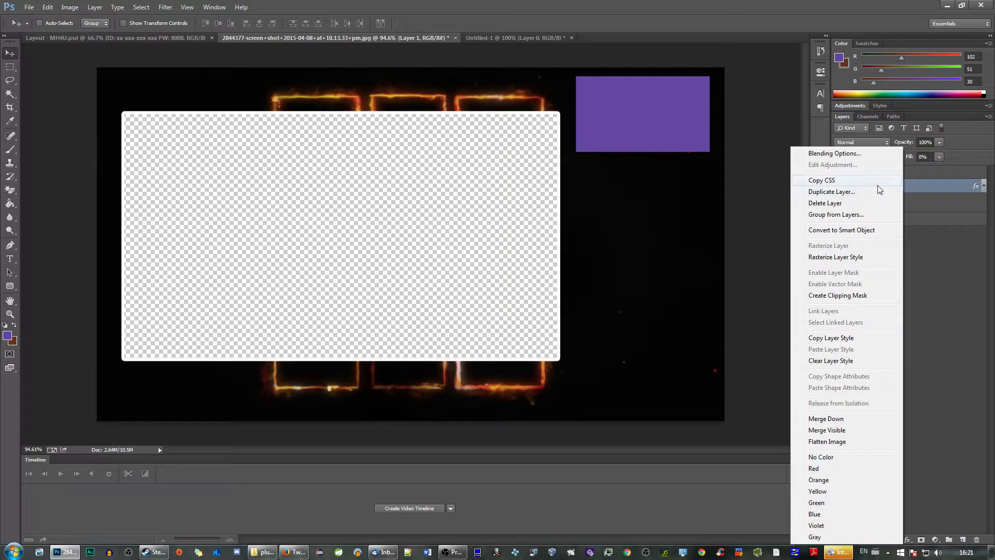
{"action": "left_click", "coordinate": [846, 339]}
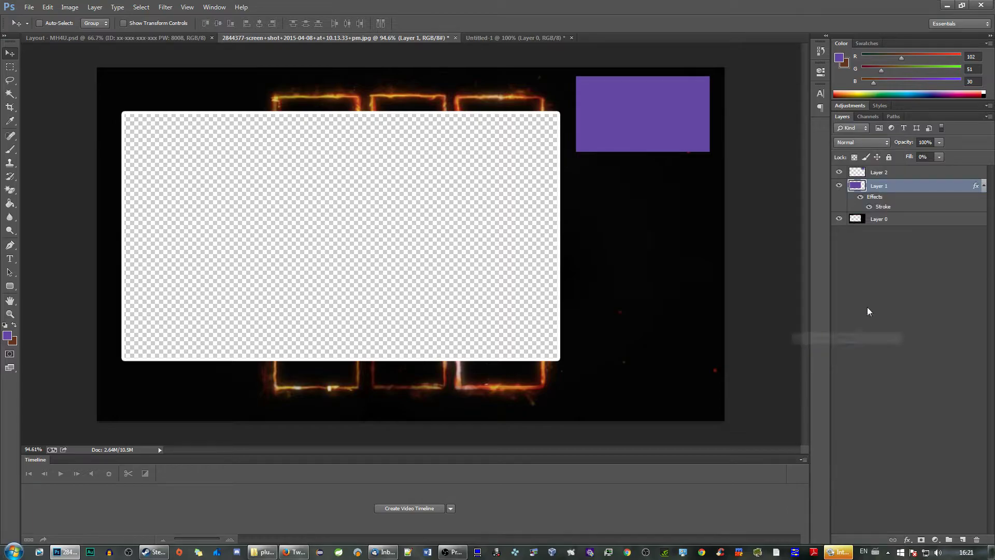
{"action": "left_click", "coordinate": [899, 176]}
{"action": "right_click", "coordinate": [901, 177]}
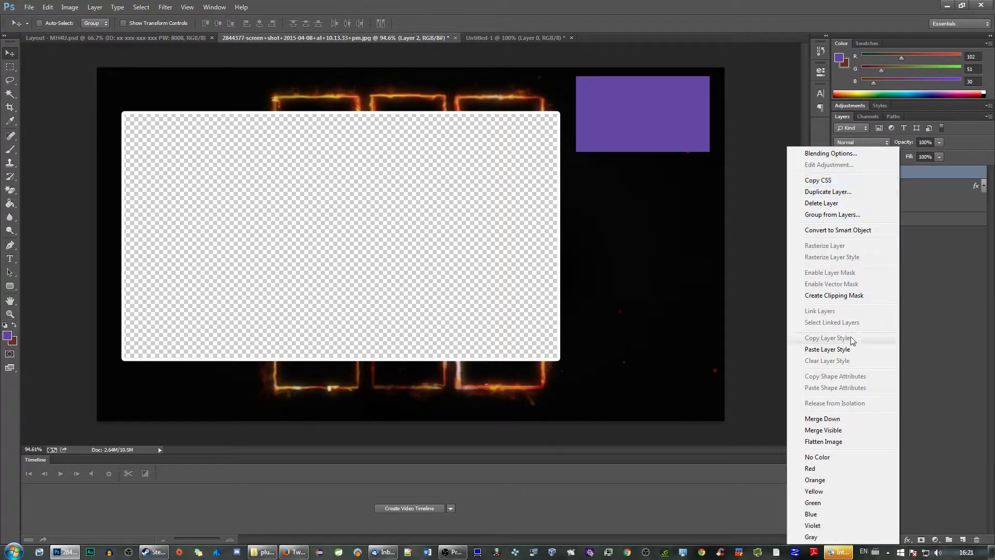
{"action": "left_click", "coordinate": [843, 350]}
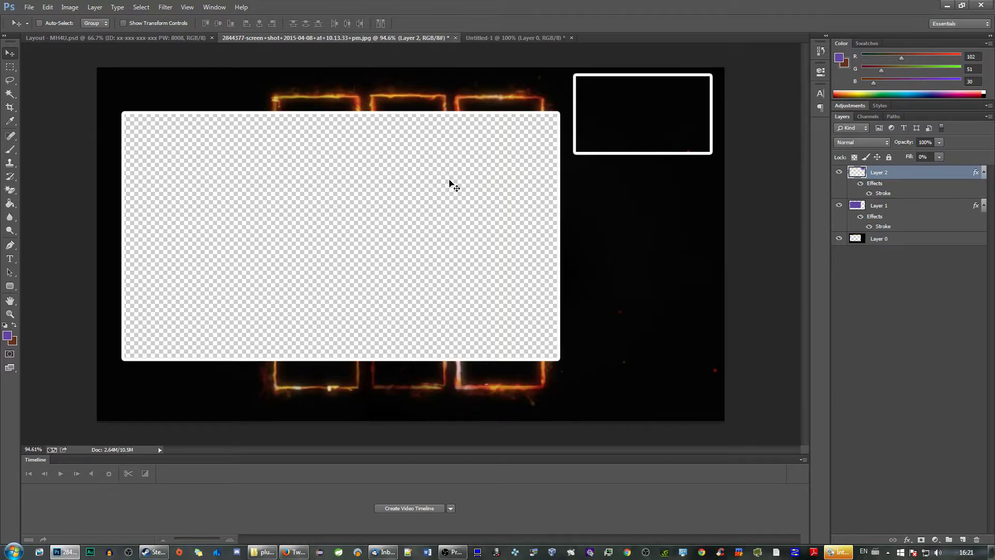
Select the interior of the small upper-right frame with the Magic Wand tool and delete that area from Layer 0.
{"action": "left_click", "coordinate": [10, 95]}
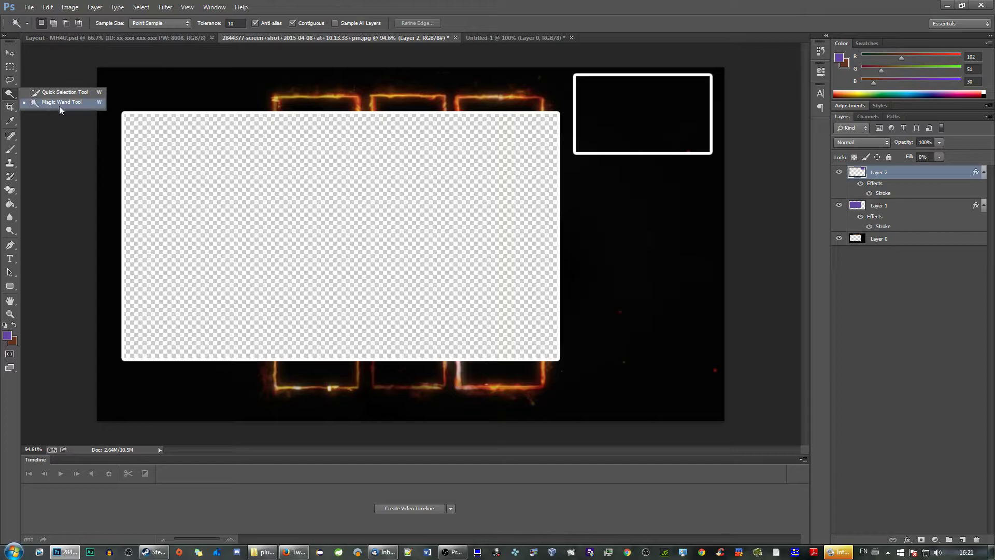
{"action": "left_click", "coordinate": [652, 115]}
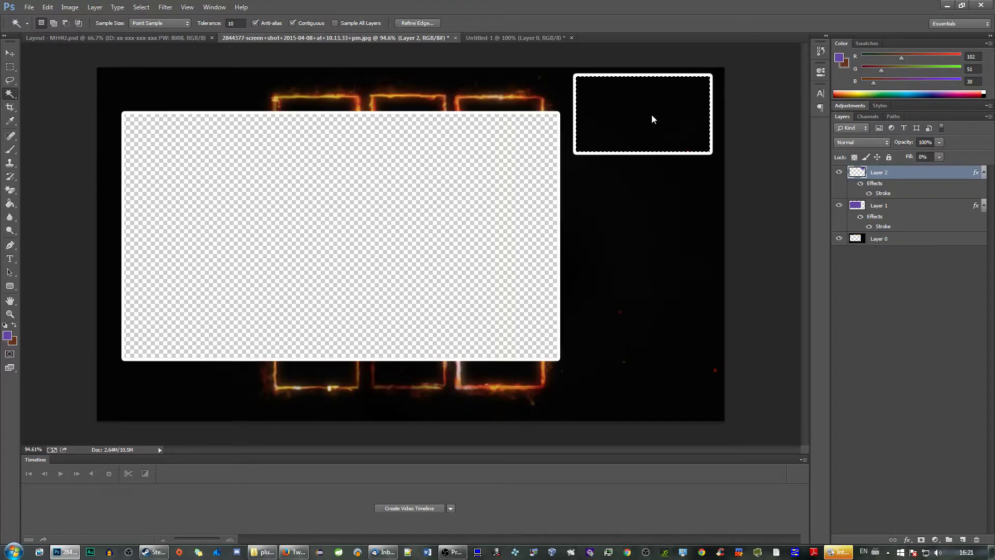
{"action": "left_click", "coordinate": [907, 239]}
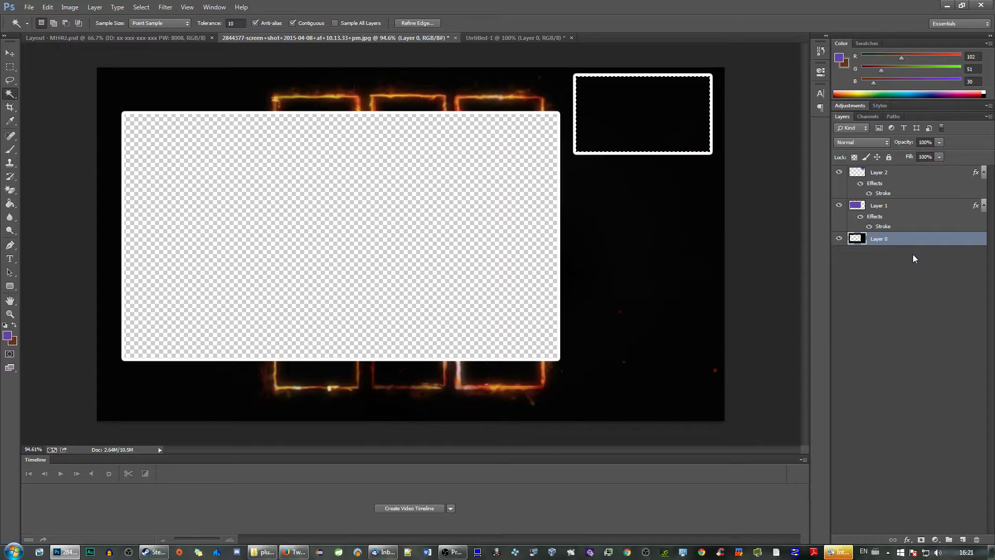
{"action": "key", "text": "Delete"}
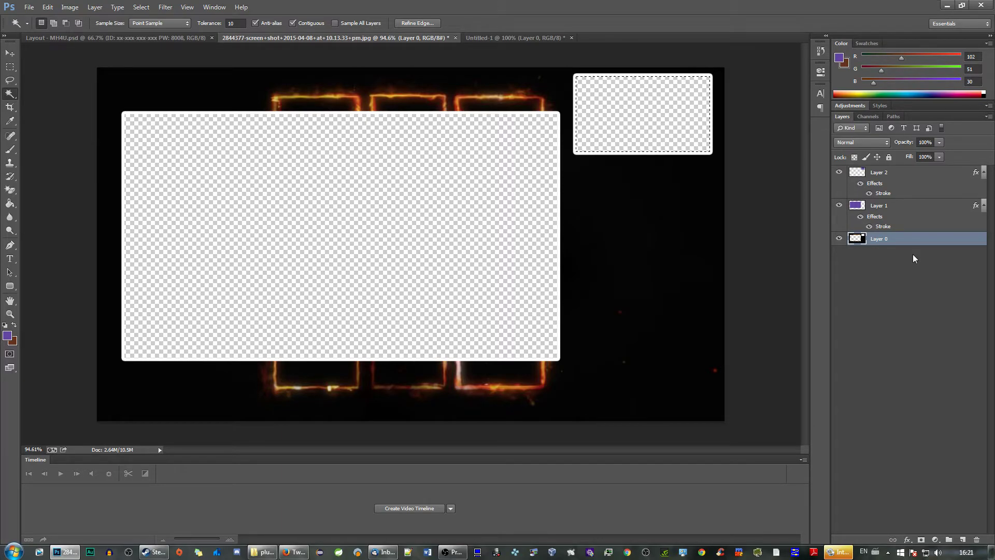
Copy Layer 3's frame from Layout - MH4U.psd into the 2844377 screenshot document and clear the remaining selection there.
{"action": "left_click", "coordinate": [93, 40]}
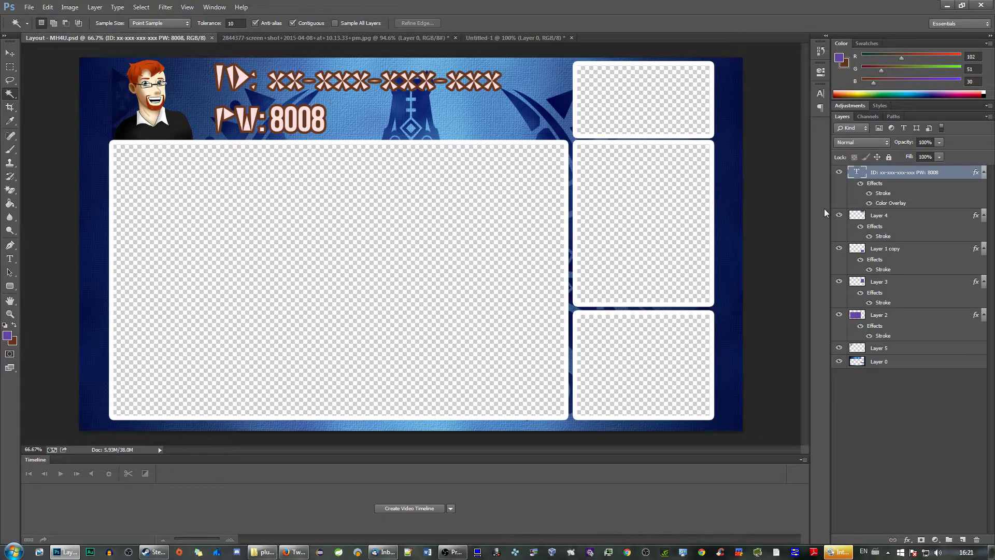
{"action": "left_click", "coordinate": [868, 281]}
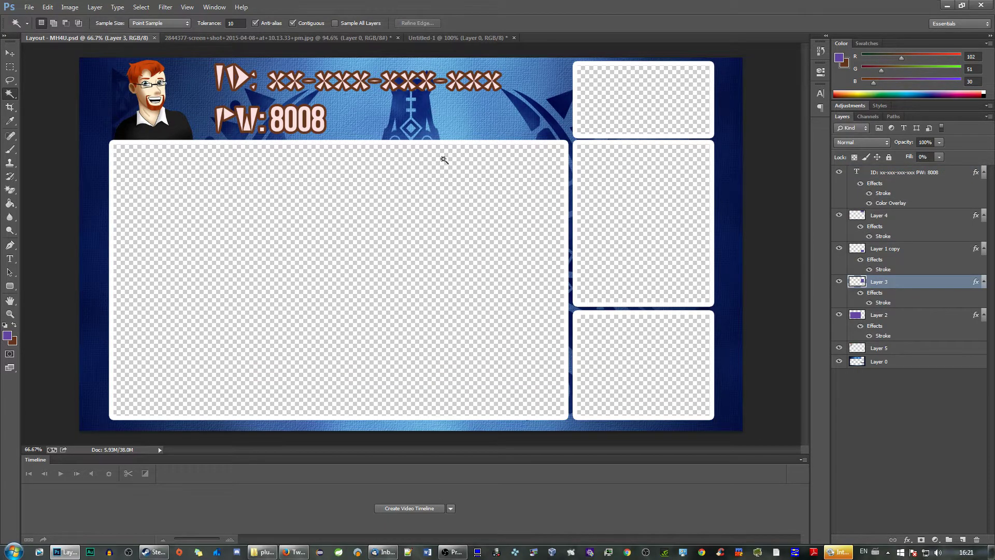
{"action": "left_click", "coordinate": [10, 53]}
{"action": "left_click_drag", "start_coordinate": [641, 198], "coordinate": [574, 224]}
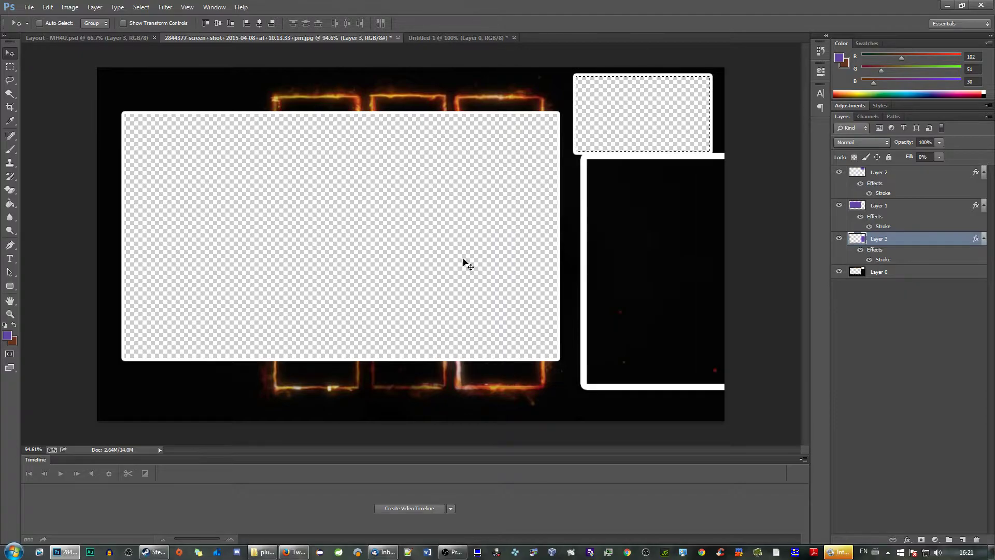
{"action": "left_click", "coordinate": [8, 69]}
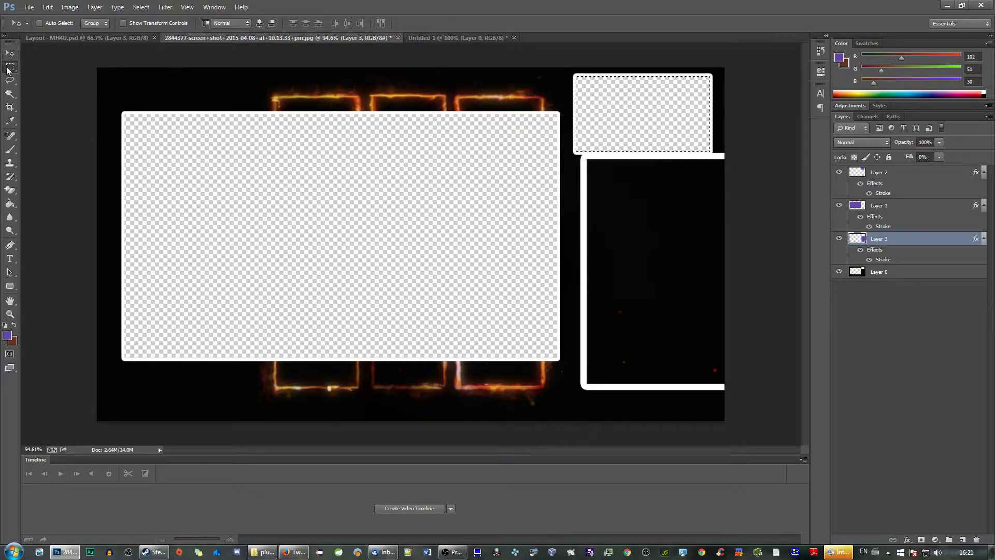
{"action": "left_click", "coordinate": [135, 91]}
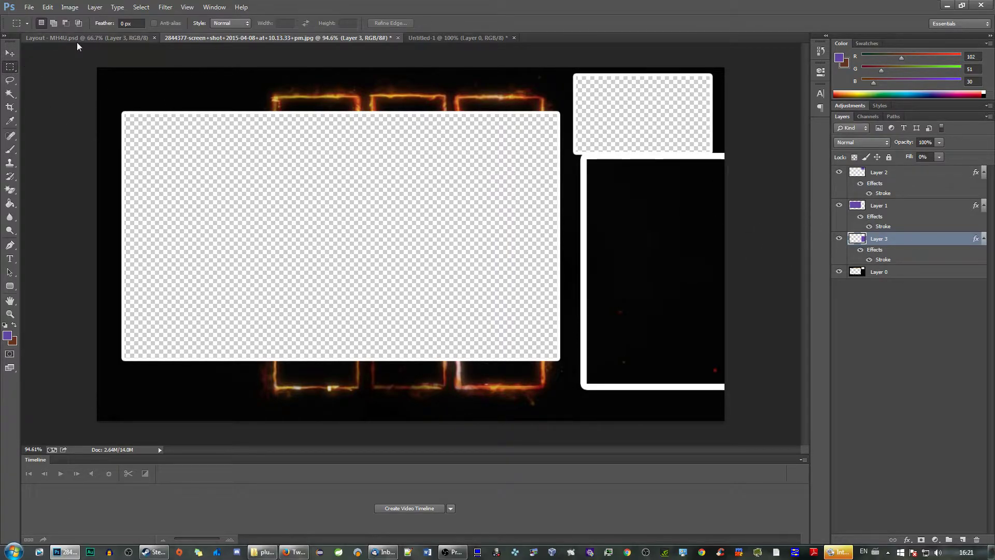
Free-transform Layer 3 to about 71% width and 106% height beneath the upper-right frame, apply it, and paste the copied layer style onto it.
{"action": "left_click", "coordinate": [10, 53]}
{"action": "left_click_drag", "start_coordinate": [622, 234], "coordinate": [406, 226]}
{"action": "key", "text": "ctrl+t"}
{"action": "left_click_drag", "start_coordinate": [367, 151], "coordinate": [430, 225]}
{"action": "left_click_drag", "start_coordinate": [471, 244], "coordinate": [601, 194]}
{"action": "left_click_drag", "start_coordinate": [702, 321], "coordinate": [710, 329]}
{"action": "left_click_drag", "start_coordinate": [643, 328], "coordinate": [656, 407]}
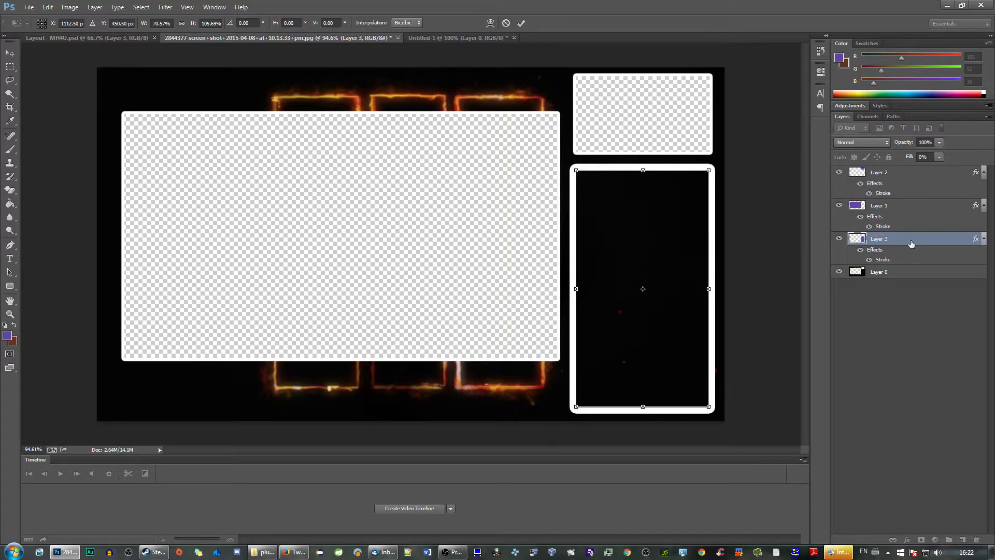
{"action": "left_click", "coordinate": [522, 23]}
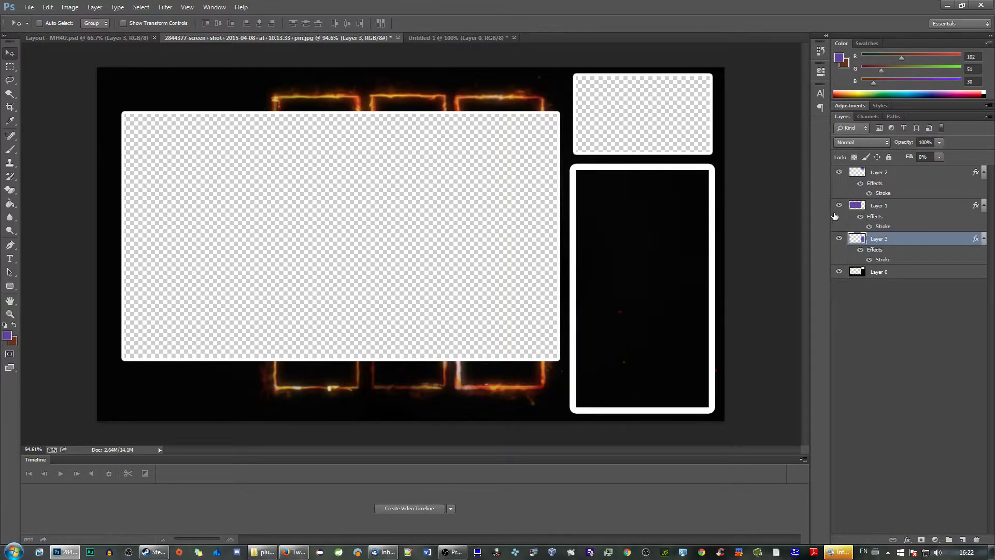
{"action": "right_click", "coordinate": [906, 237]}
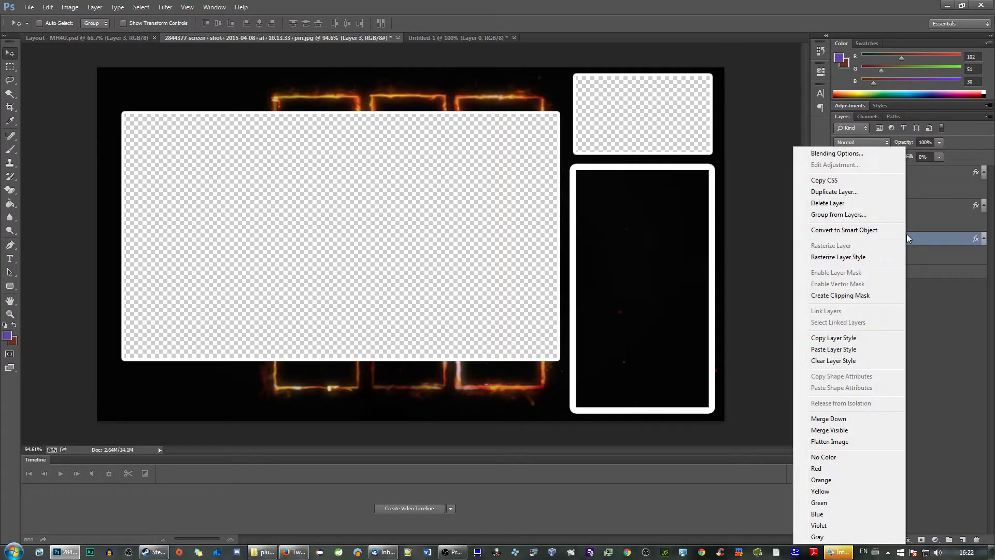
{"action": "left_click", "coordinate": [856, 350]}
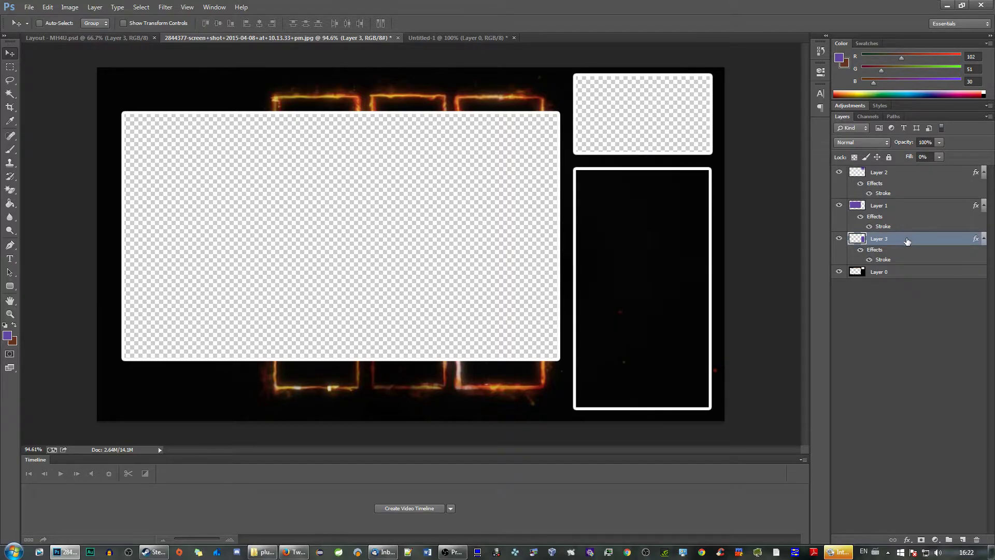
Select the interior of the tall frame on Layer 3 with the Magic Wand tool and delete that area from Layer 0.
{"action": "left_click", "coordinate": [9, 99]}
{"action": "left_click", "coordinate": [663, 238]}
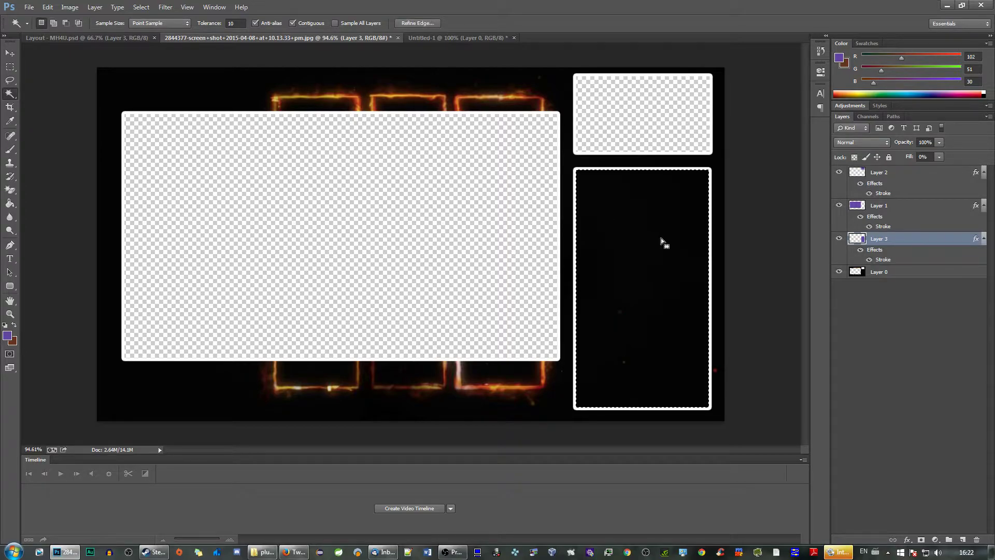
{"action": "left_click", "coordinate": [907, 274]}
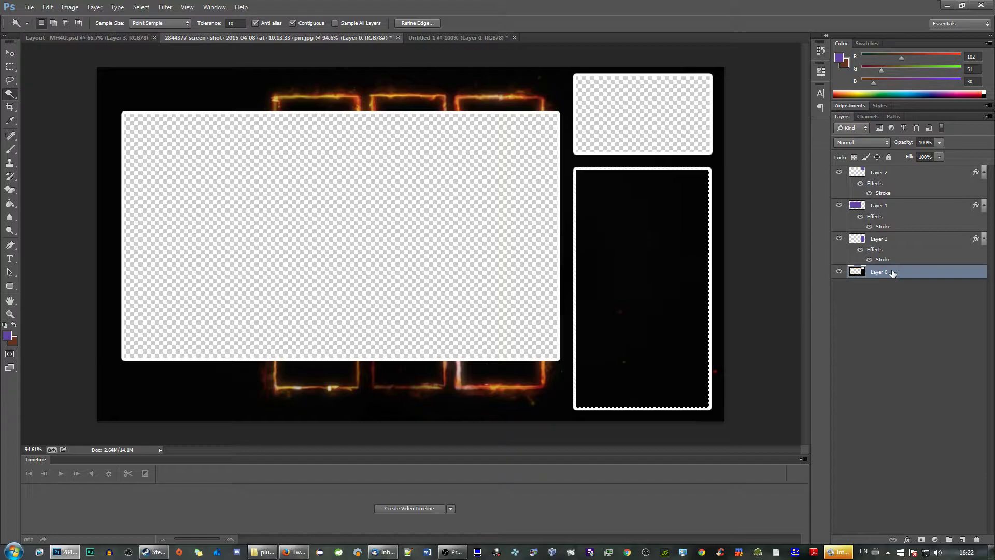
{"action": "key", "text": "Delete"}
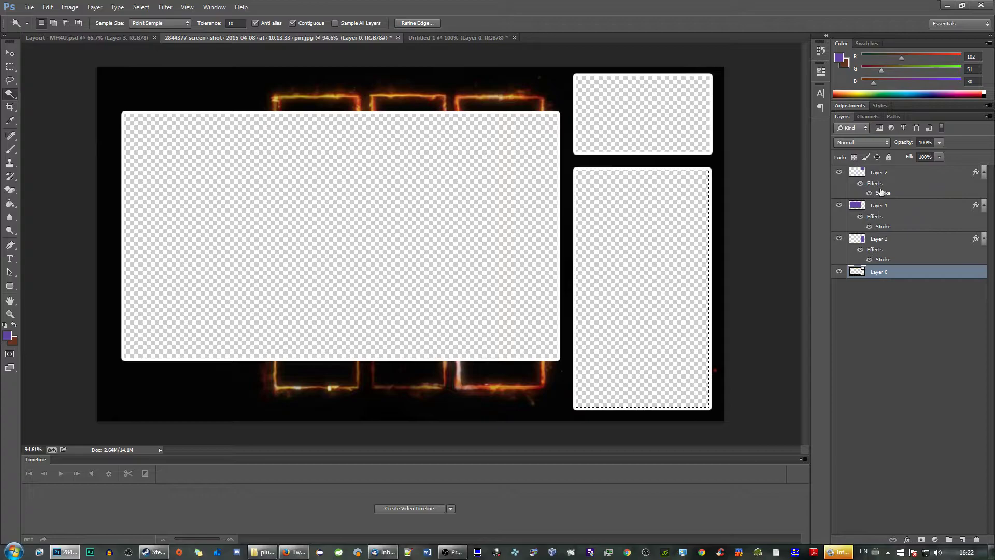
{"action": "left_click", "coordinate": [906, 207]}
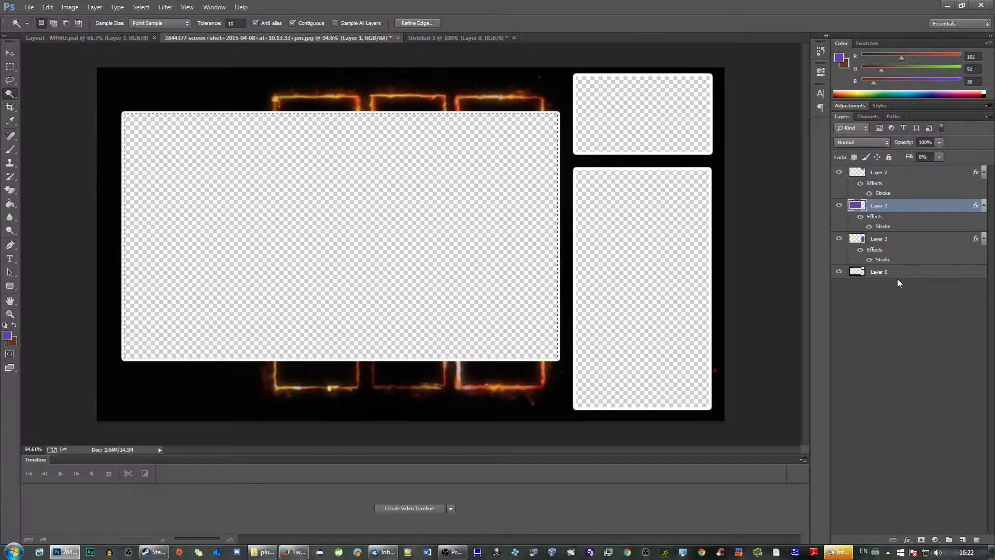
{"action": "left_click", "coordinate": [913, 276]}
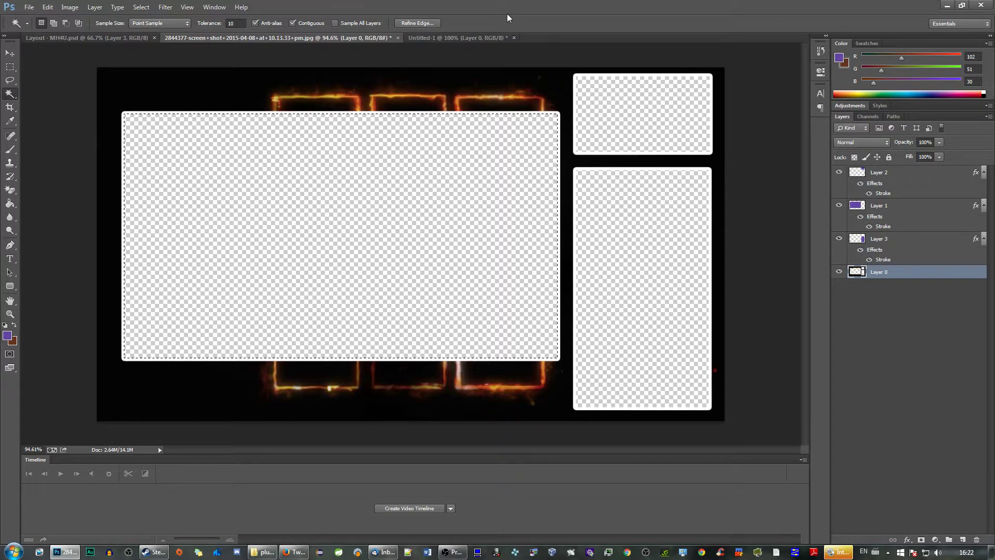
Save the layout to the Desktop as 2844377-screen+shot+2015-04-08+at+10.13.33+pm copy.png, using smallest/slow compression and no interlacing.
{"action": "key", "text": "ctrl+shift+s"}
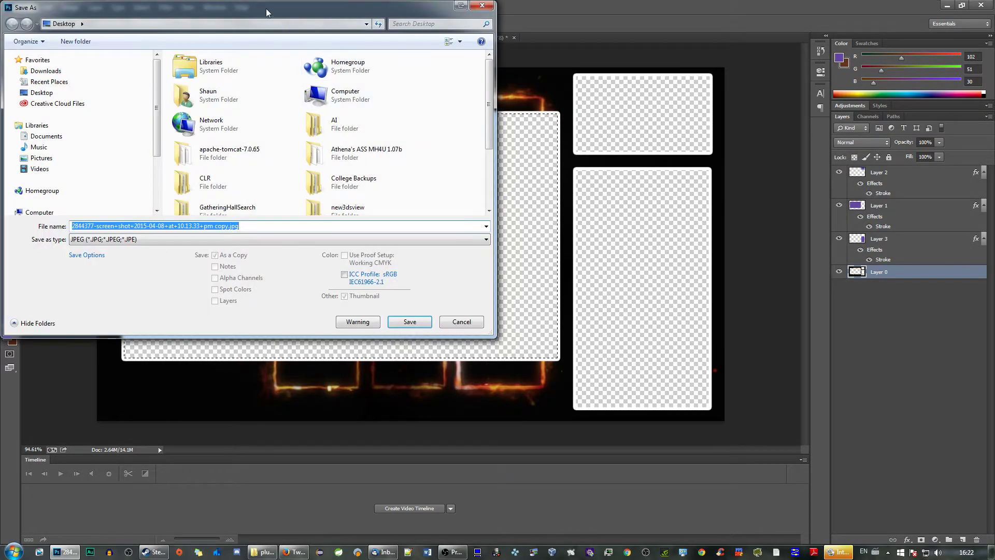
{"action": "left_click_drag", "start_coordinate": [262, 9], "coordinate": [346, 12]}
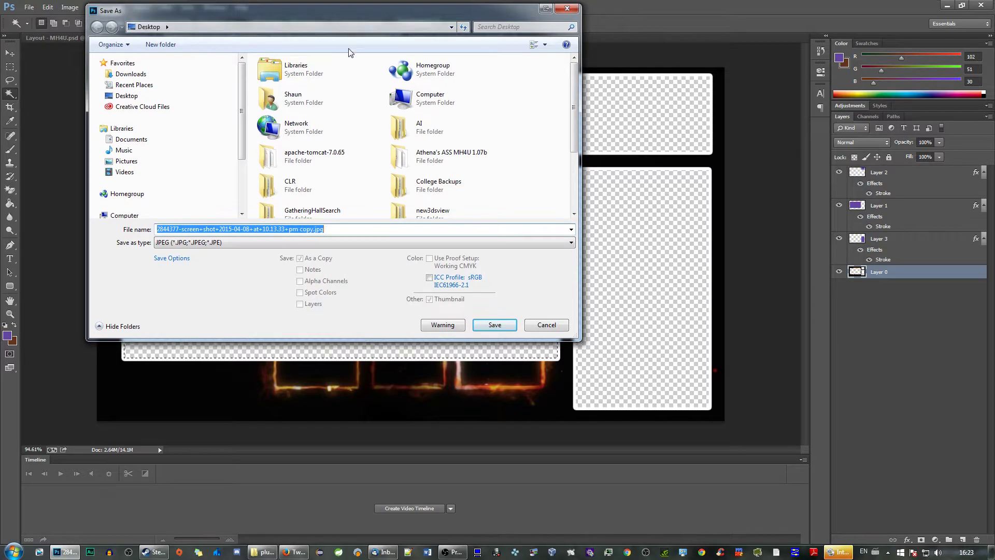
{"action": "left_click", "coordinate": [498, 332]}
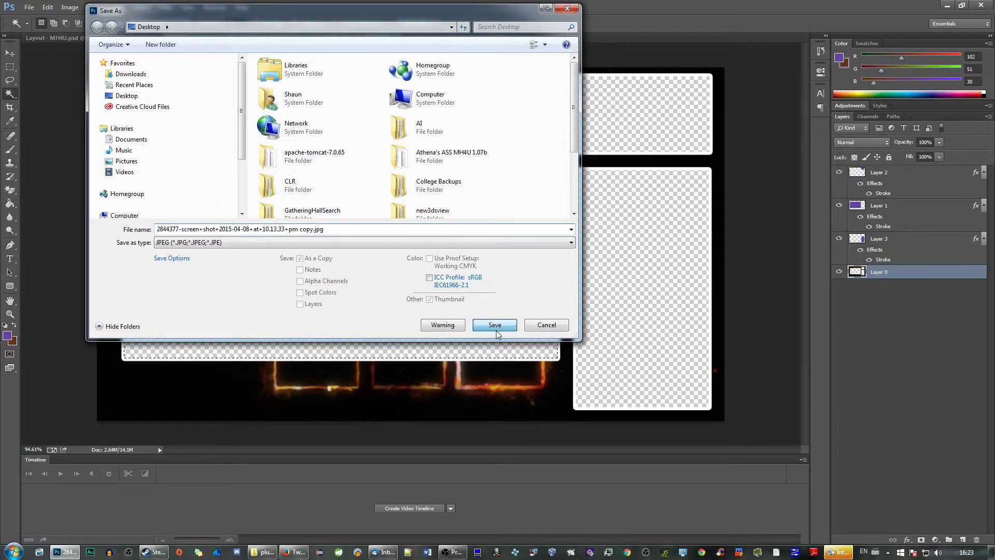
{"action": "left_click", "coordinate": [474, 242]}
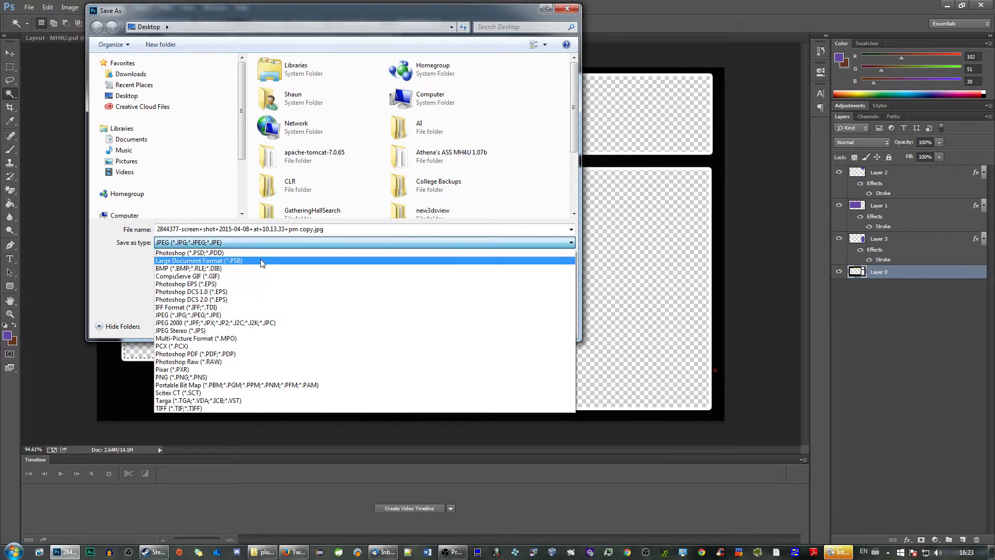
{"action": "left_click", "coordinate": [204, 377]}
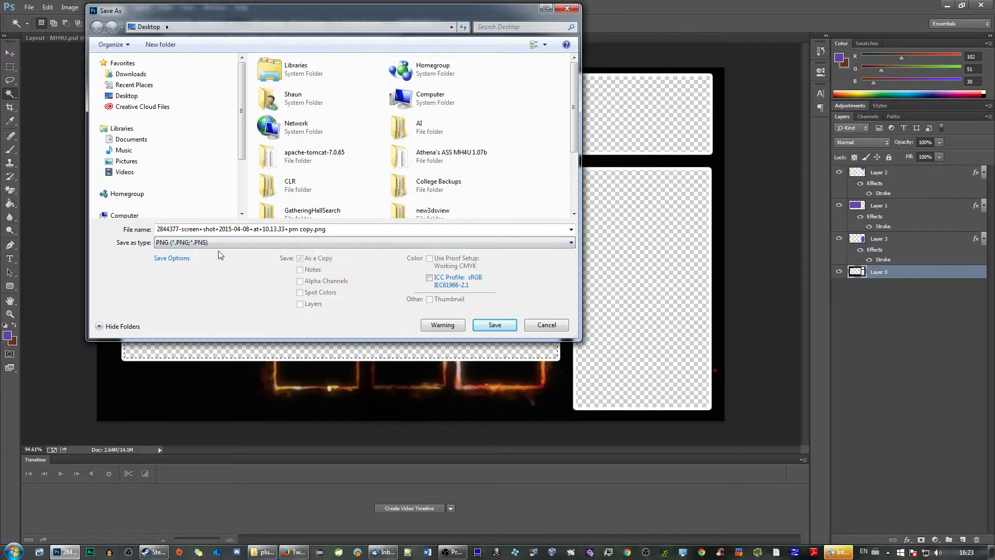
{"action": "left_click", "coordinate": [487, 328]}
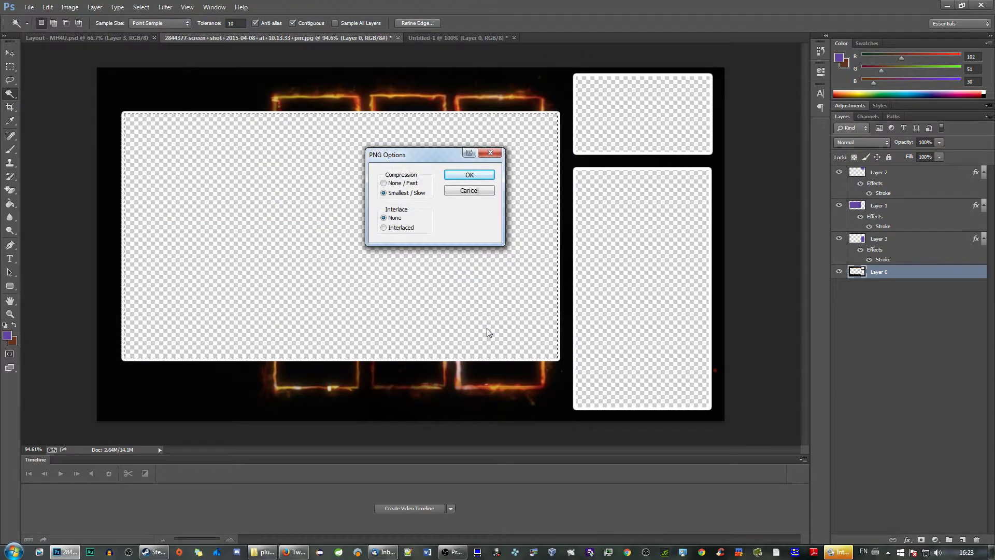
{"action": "left_click", "coordinate": [469, 174]}
Go to the desktop, open the saved PNG copy to check the layout, and close the image viewer.
{"action": "left_click", "coordinate": [945, 6]}
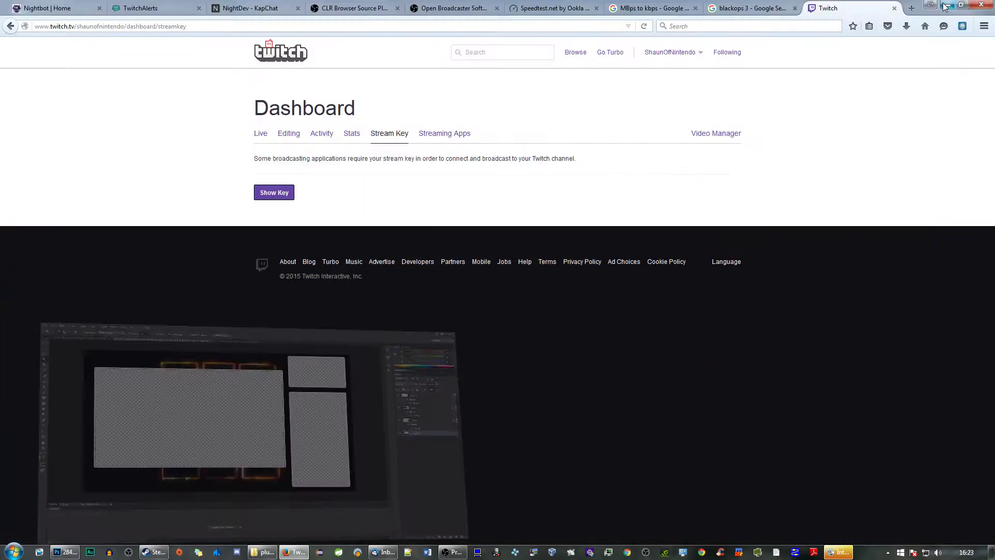
{"action": "key", "text": "super+d"}
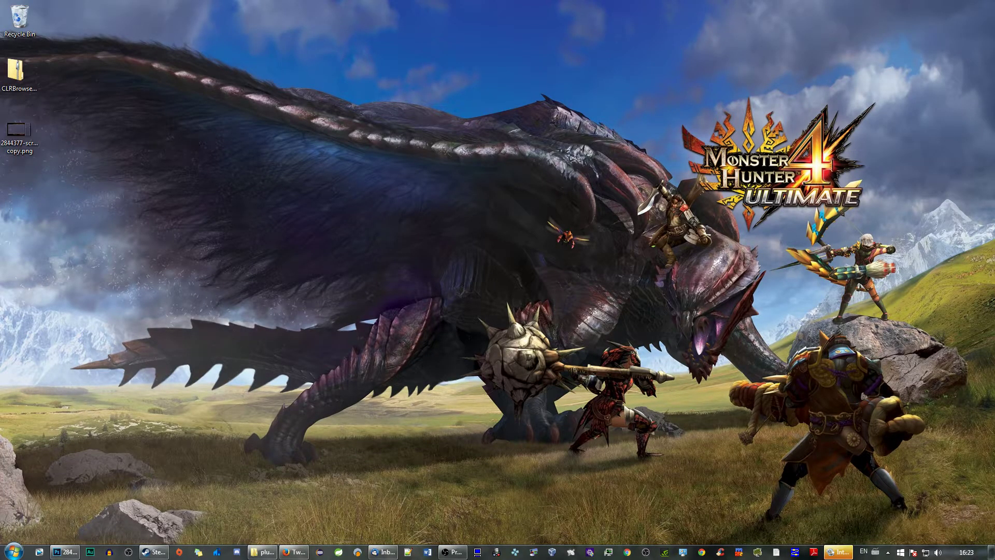
{"action": "double_click", "coordinate": [16, 136]}
{"action": "left_click_drag", "start_coordinate": [471, 38], "coordinate": [570, 36]}
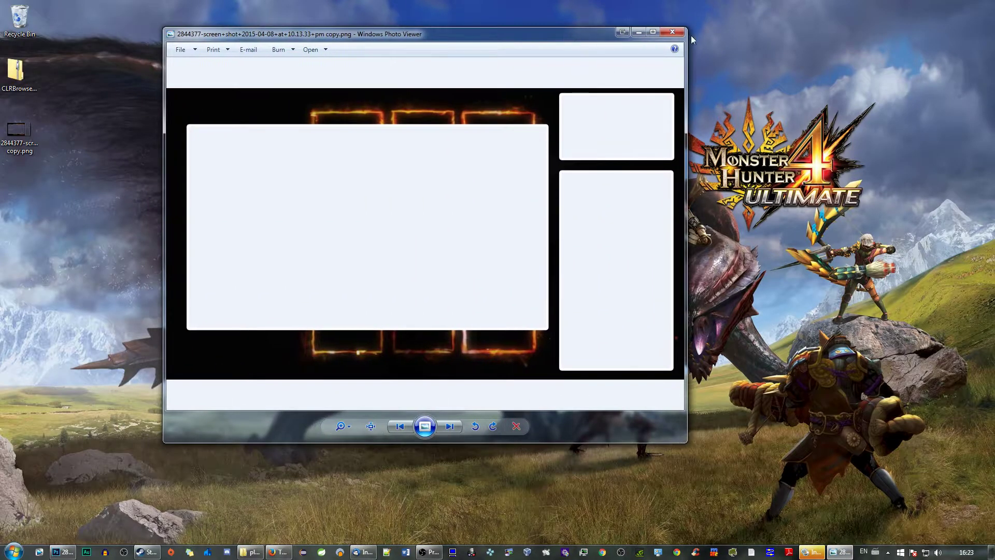
{"action": "left_click", "coordinate": [673, 31]}
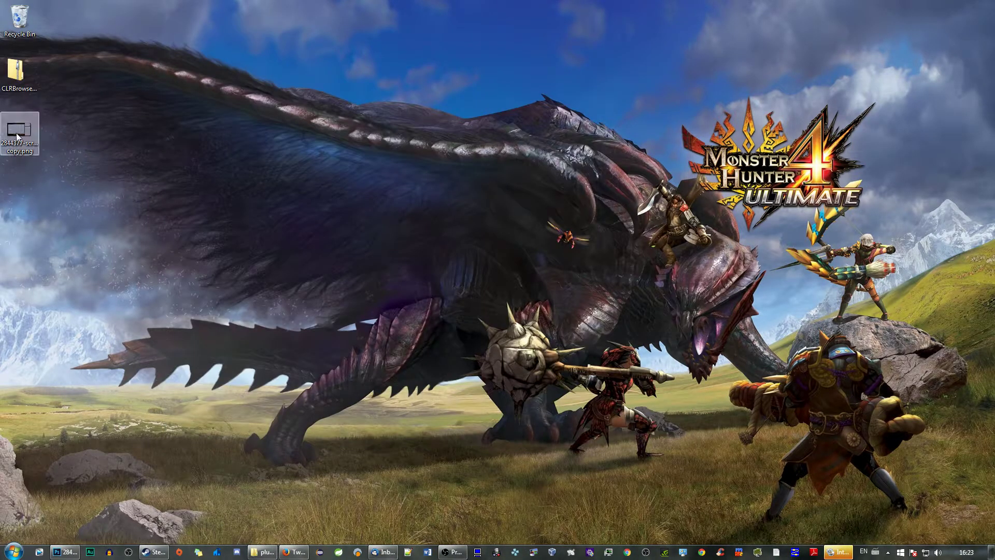
{"action": "left_click", "coordinate": [26, 133]}
{"action": "left_click", "coordinate": [158, 134]}
Switch to Open Broadcaster Software and add a new scene named Test.
{"action": "left_click", "coordinate": [452, 552]}
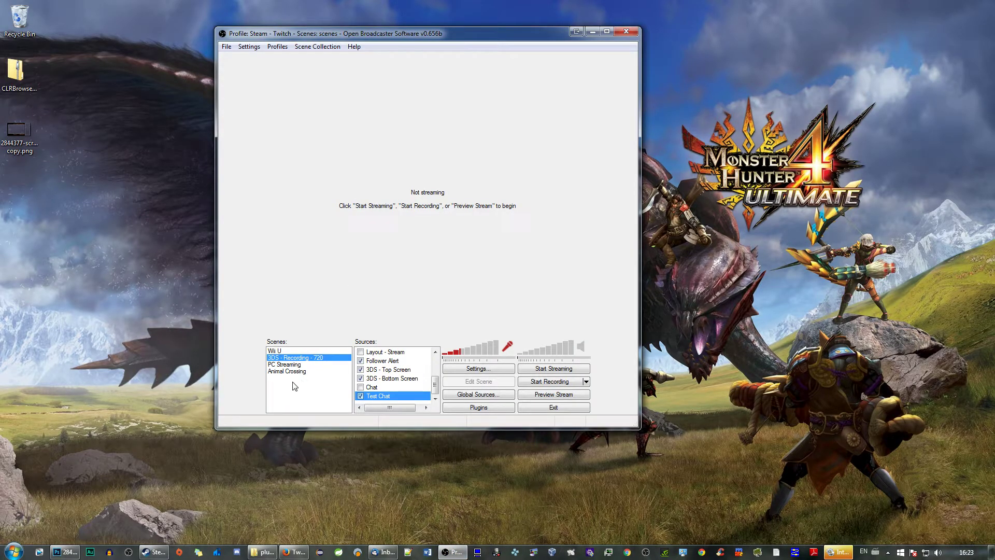
{"action": "right_click", "coordinate": [289, 392]}
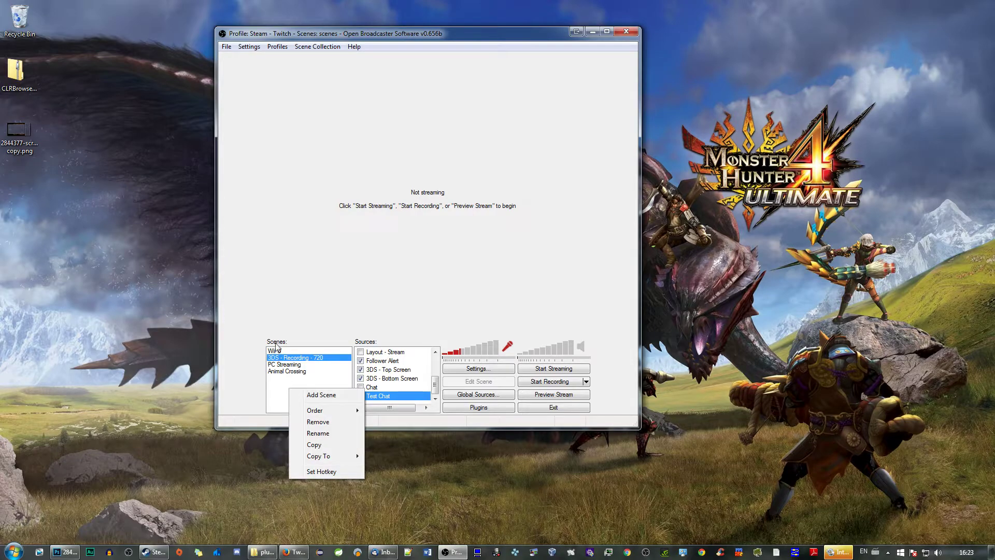
{"action": "left_click", "coordinate": [315, 396]}
{"action": "type", "text": "Test"}
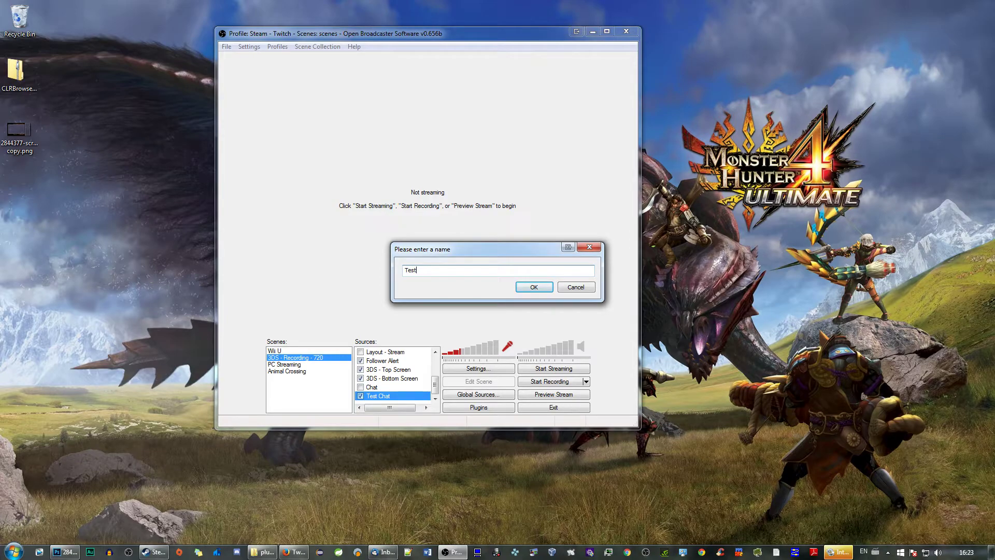
{"action": "key", "text": "Return"}
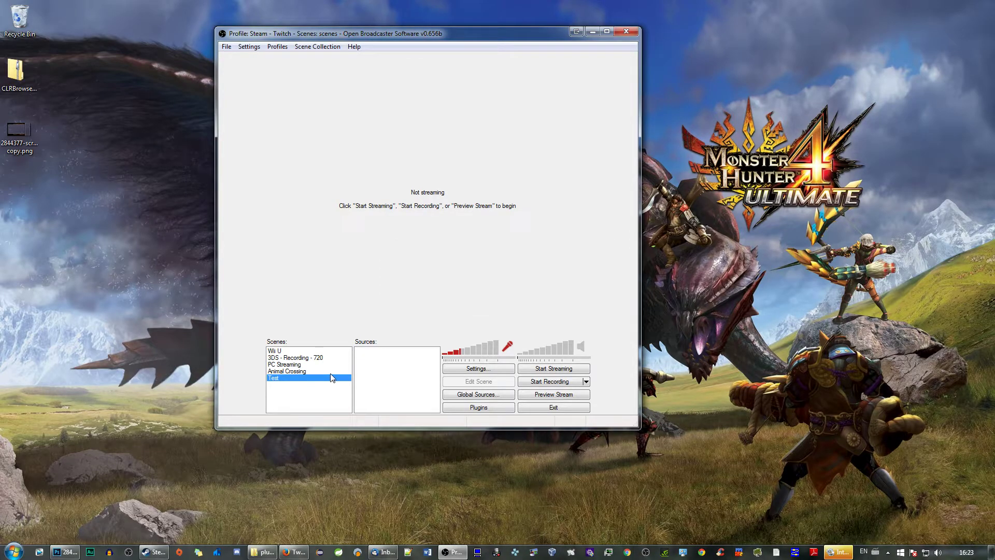
Add an image source named Boarder to the Test scene.
{"action": "right_click", "coordinate": [393, 375]}
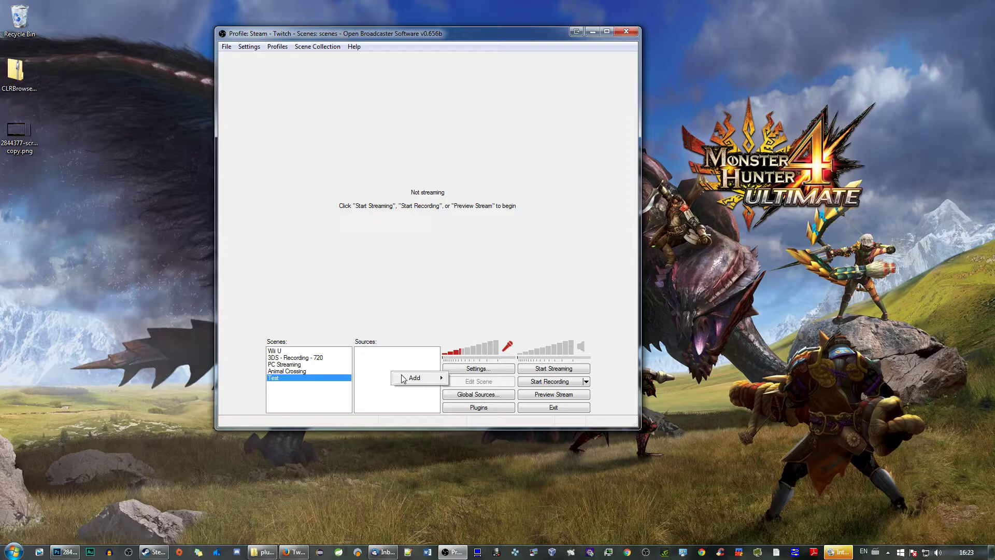
{"action": "mouse_move", "coordinate": [407, 378]}
{"action": "left_click", "coordinate": [483, 402]}
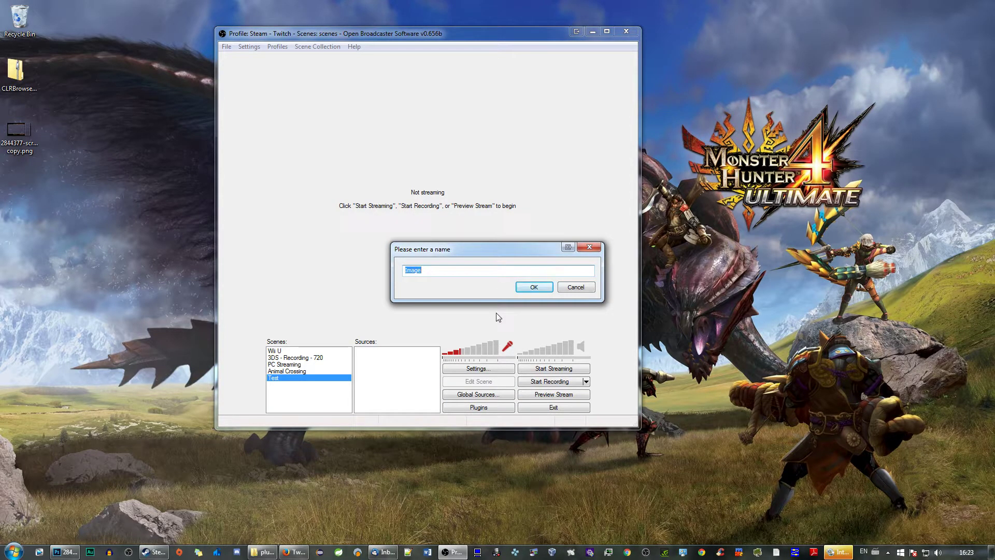
{"action": "type", "text": "Boarder"}
{"action": "key", "text": "Return"}
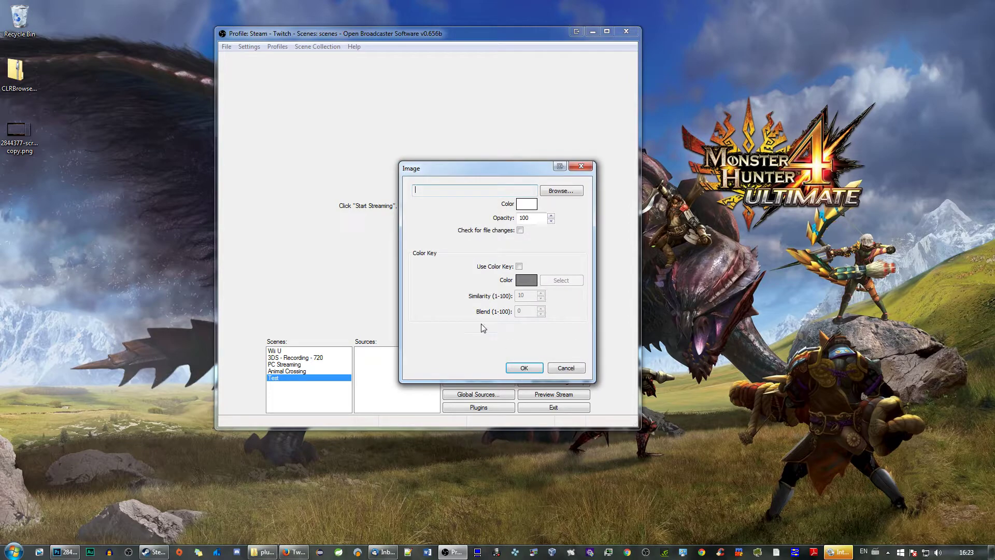
Set the Boarder source's image to 2844377-screen+shot+2015-04-08+at+10.13.33+pm copy.png from the Desktop and accept the image settings.
{"action": "left_click", "coordinate": [553, 192]}
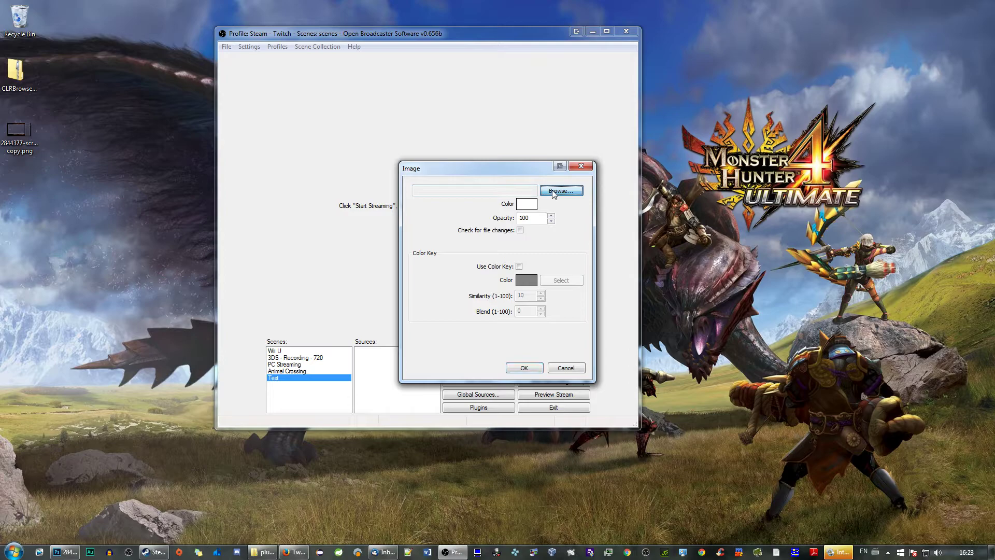
{"action": "left_click_drag", "start_coordinate": [553, 179], "coordinate": [420, 165]}
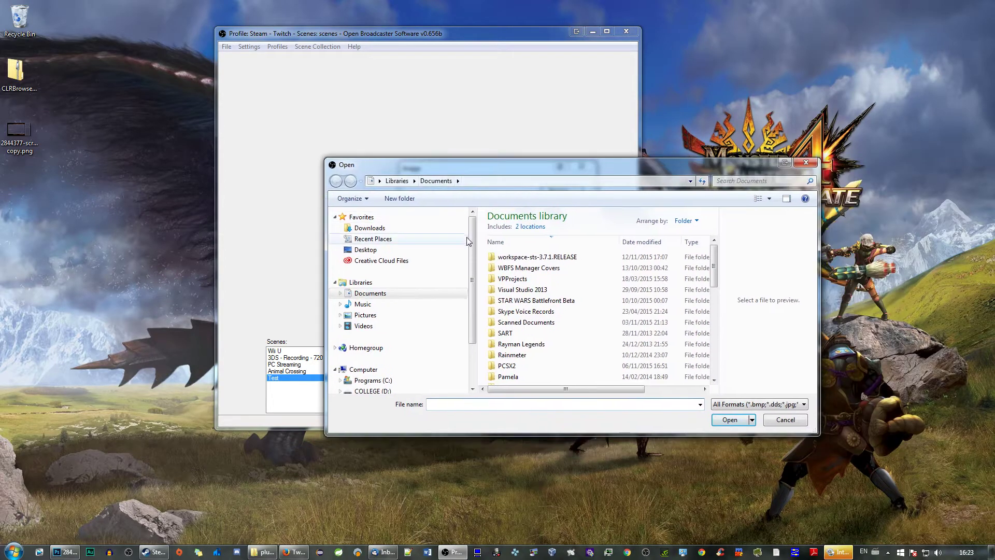
{"action": "left_click", "coordinate": [383, 252]}
{"action": "left_click_drag", "start_coordinate": [713, 241], "coordinate": [735, 331]}
{"action": "scroll", "coordinate": [736, 331], "scroll_direction": "down", "scroll_amount": 1}
{"action": "left_click", "coordinate": [552, 254]}
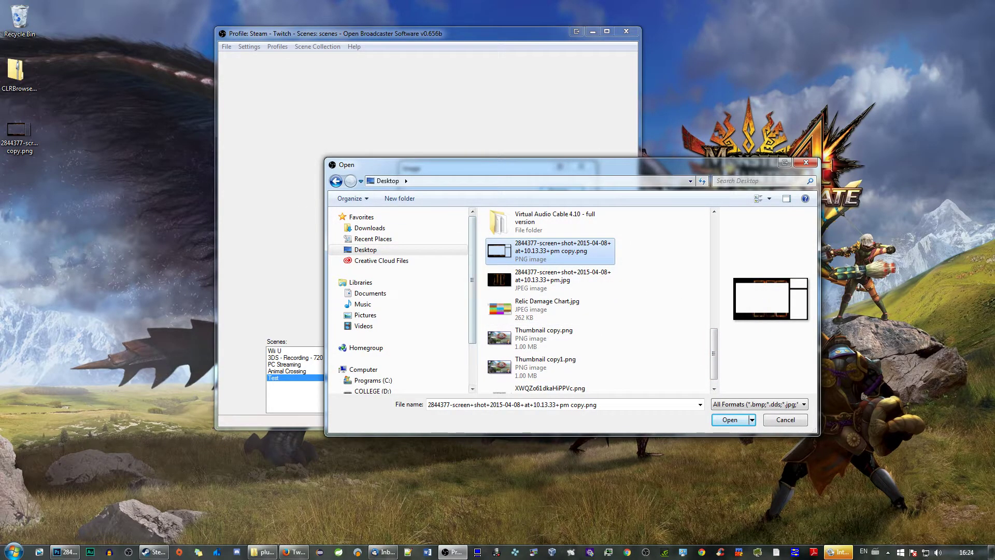
{"action": "double_click", "coordinate": [536, 254]}
{"action": "left_click", "coordinate": [525, 367]}
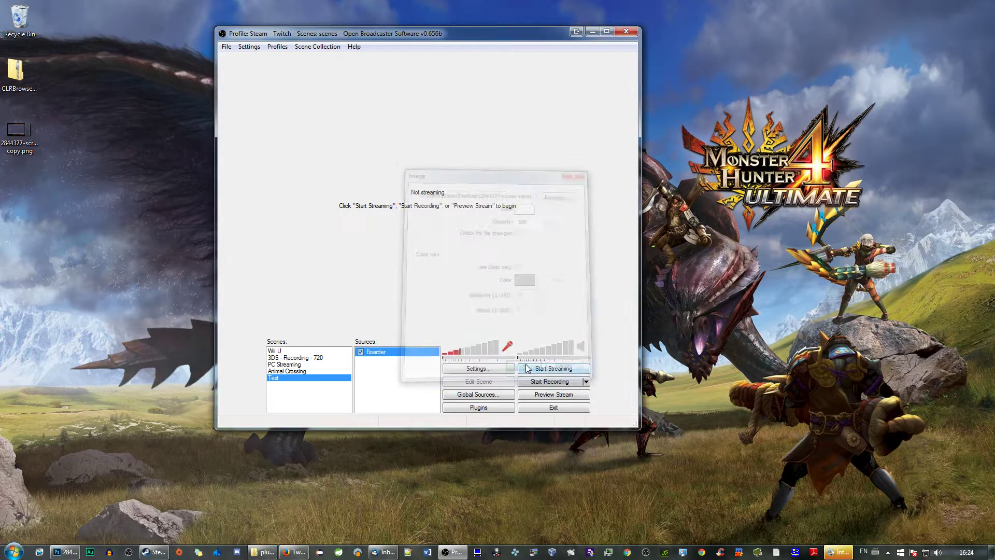
Preview the Test scene in a widened program window to check the Boarder overlay, and stop the preview.
{"action": "left_click", "coordinate": [551, 394]}
{"action": "left_click_drag", "start_coordinate": [639, 428], "coordinate": [770, 446]}
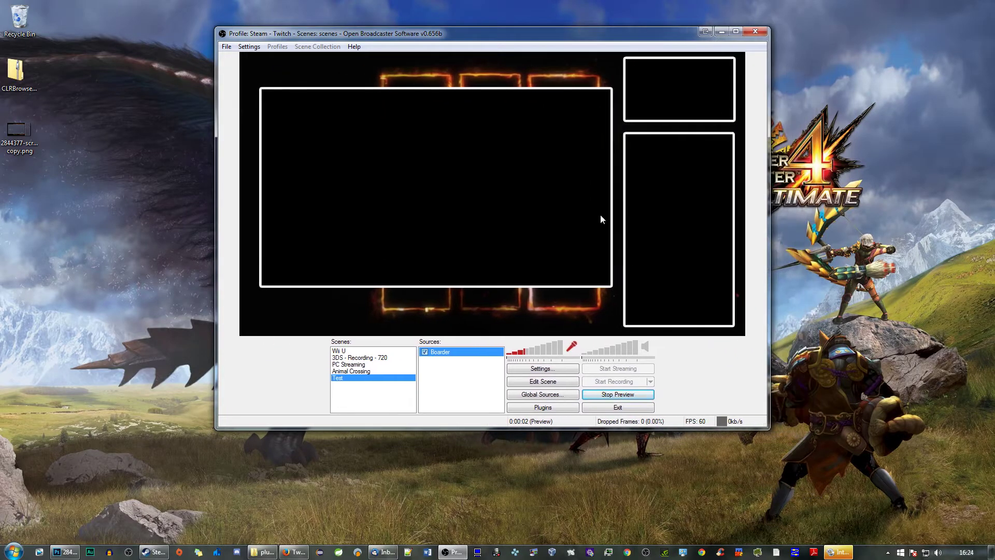
{"action": "left_click_drag", "start_coordinate": [475, 39], "coordinate": [377, 26]}
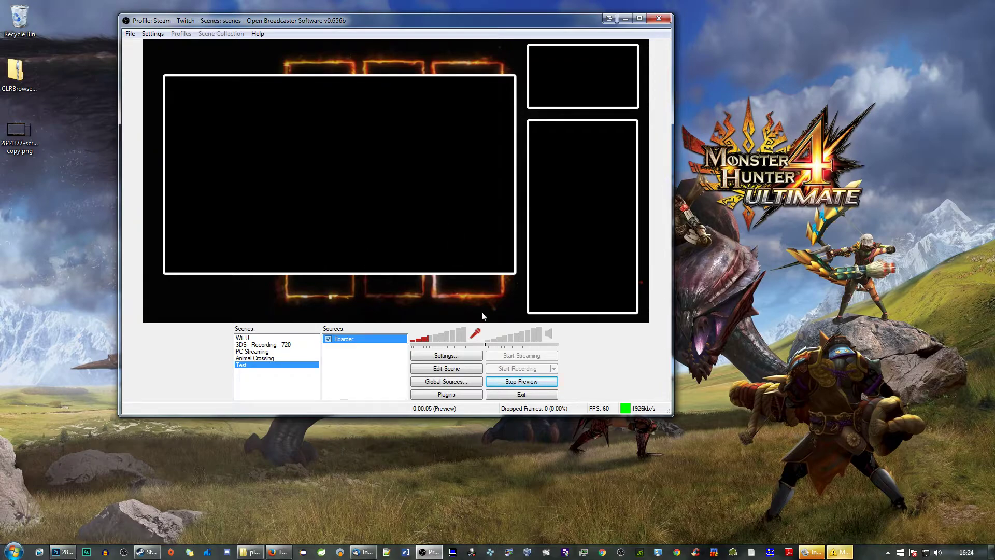
{"action": "left_click", "coordinate": [511, 382]}
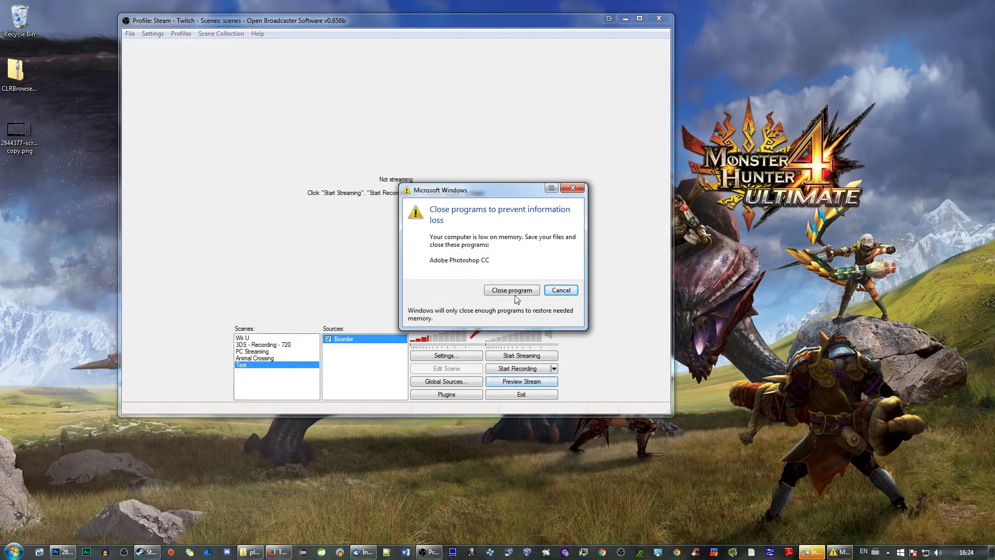
Close Photoshop from the low-memory warning and dismiss its save prompt for Untitled-1.
{"action": "left_click", "coordinate": [512, 290]}
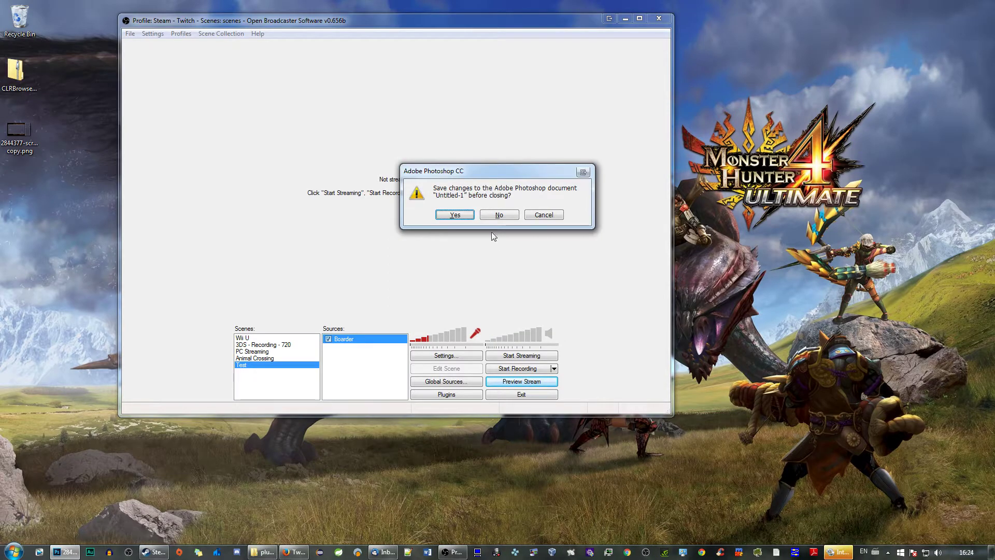
{"action": "left_click", "coordinate": [544, 214]}
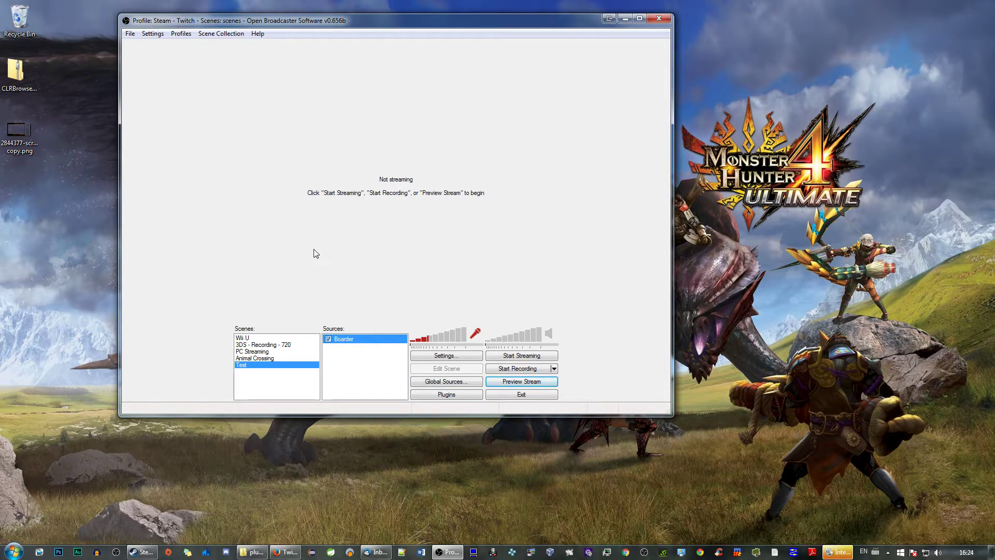
Add a video capture device source named Webcam to the Test scene.
{"action": "left_click", "coordinate": [347, 359]}
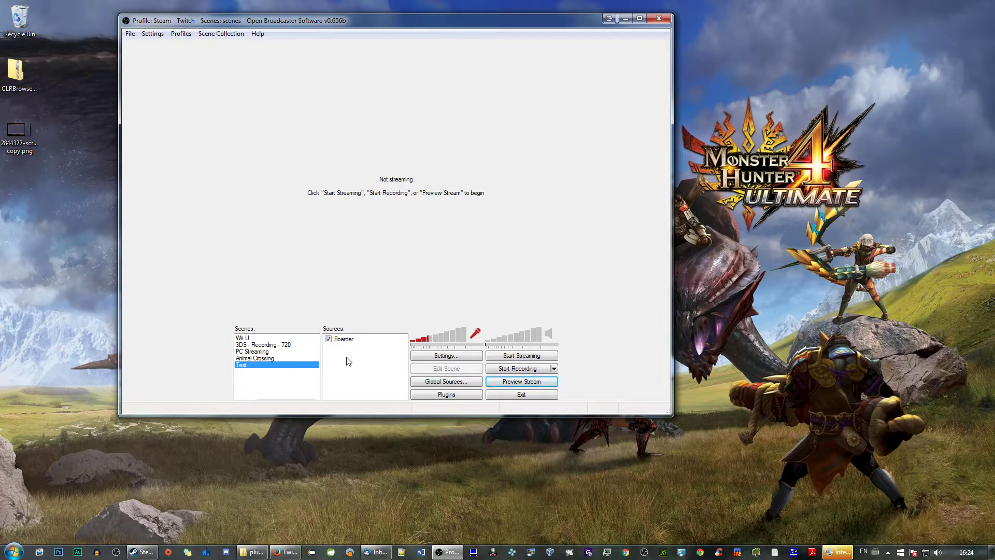
{"action": "right_click", "coordinate": [347, 361]}
{"action": "mouse_move", "coordinate": [370, 363]}
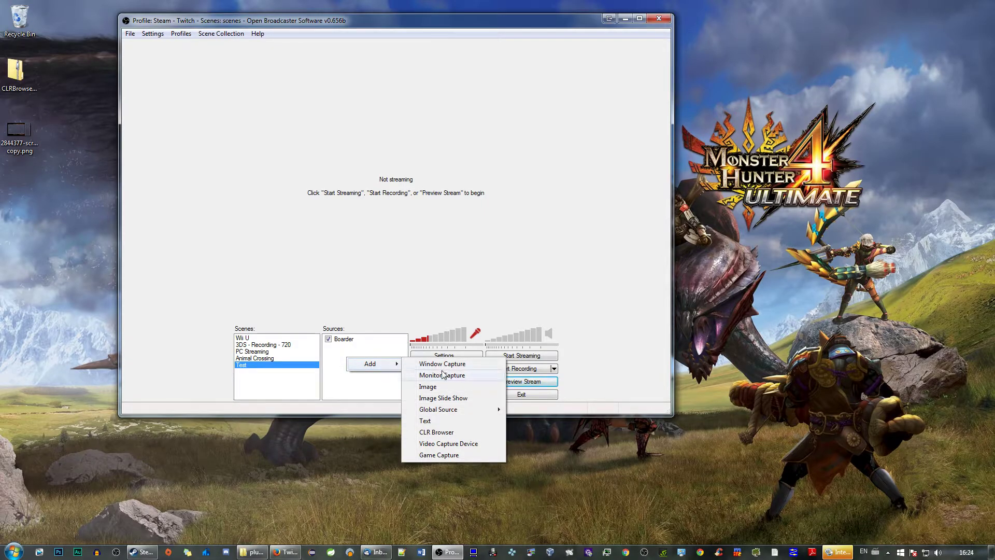
{"action": "left_click", "coordinate": [447, 444]}
{"action": "type", "text": "W"}
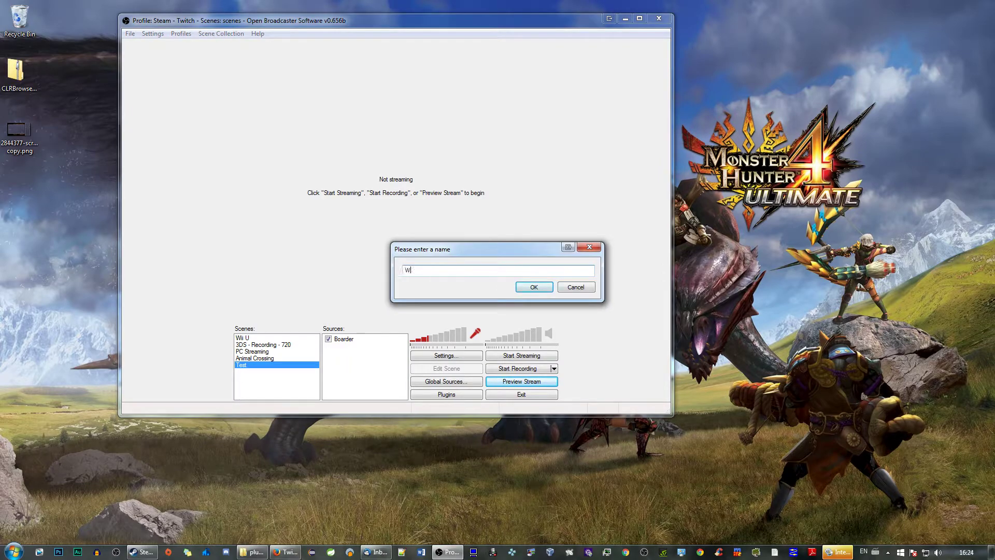
{"action": "type", "text": "ebcam"}
{"action": "key", "text": "Return"}
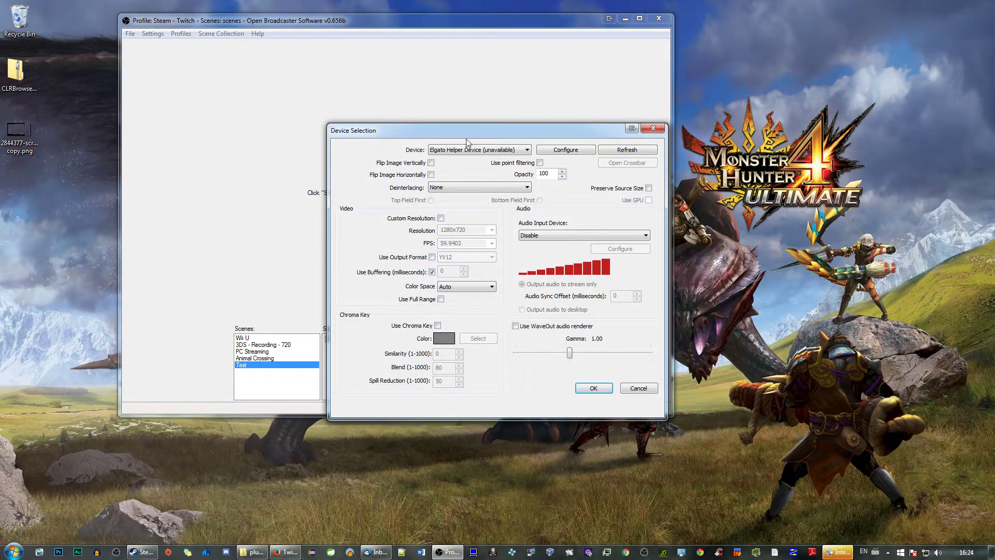
Choose the capture device for the Webcam source and accept the device settings.
{"action": "left_click", "coordinate": [469, 150]}
{"action": "left_click", "coordinate": [471, 164]}
{"action": "left_click", "coordinate": [595, 387]}
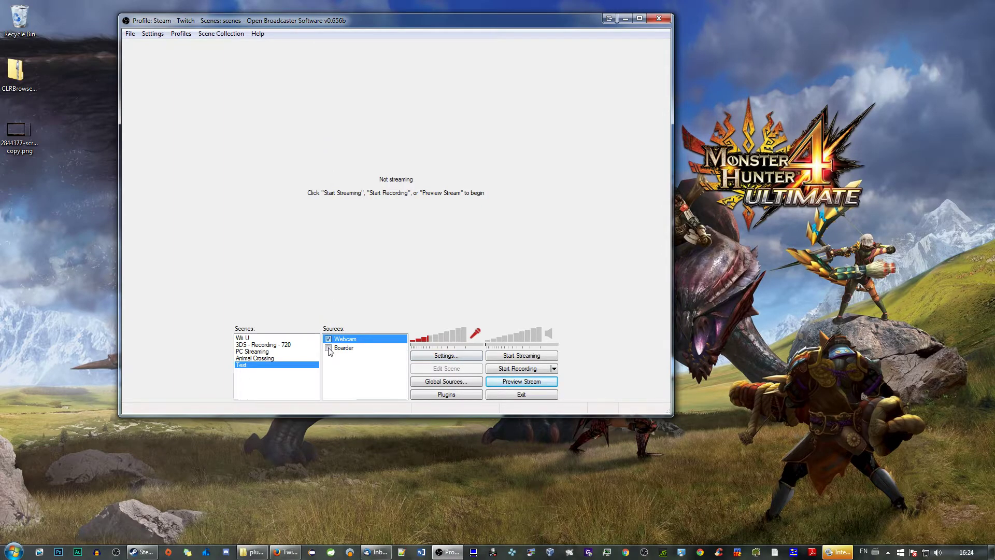
Preview the Test scene with only the Webcam source enabled, and stop the preview.
{"action": "left_click", "coordinate": [518, 380]}
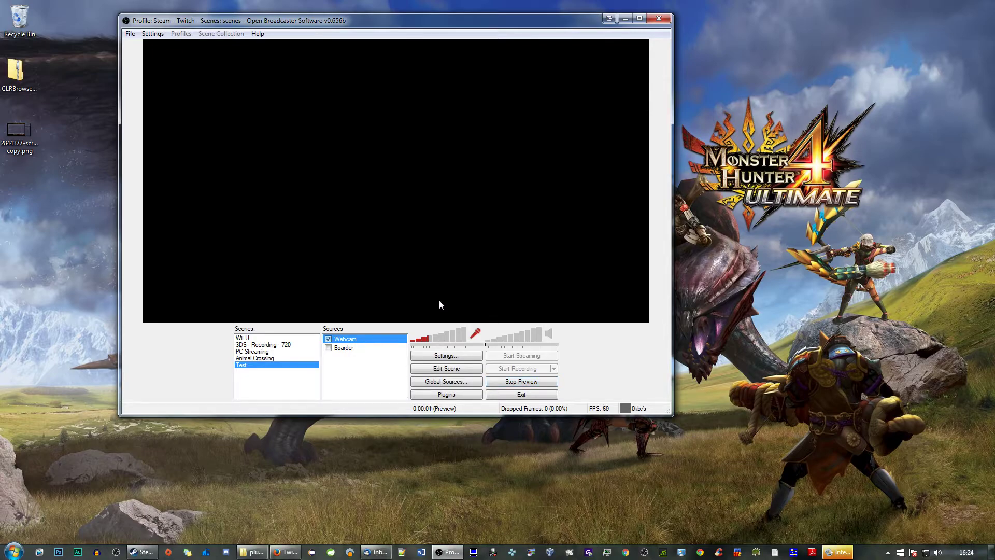
{"action": "left_click_drag", "start_coordinate": [366, 26], "coordinate": [409, 43]}
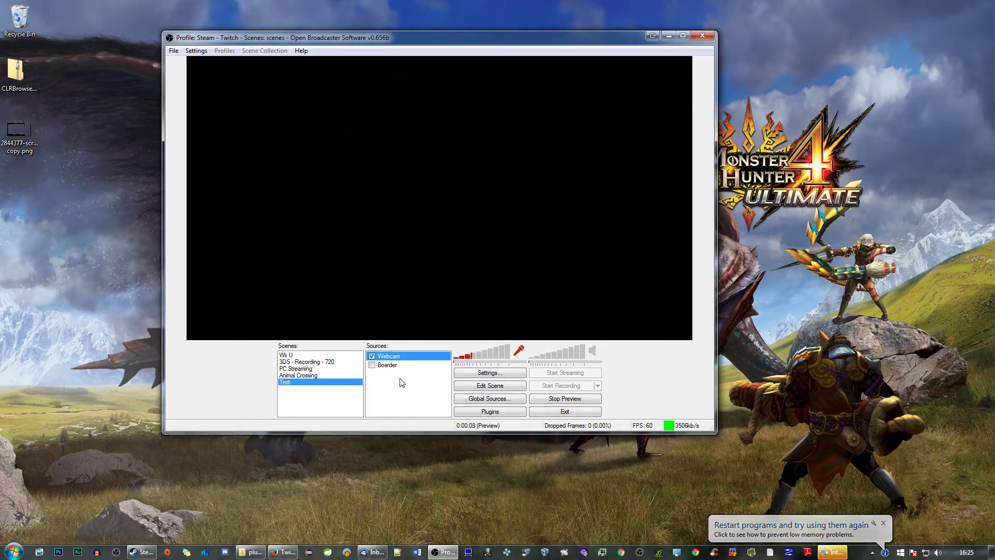
{"action": "left_click", "coordinate": [569, 403]}
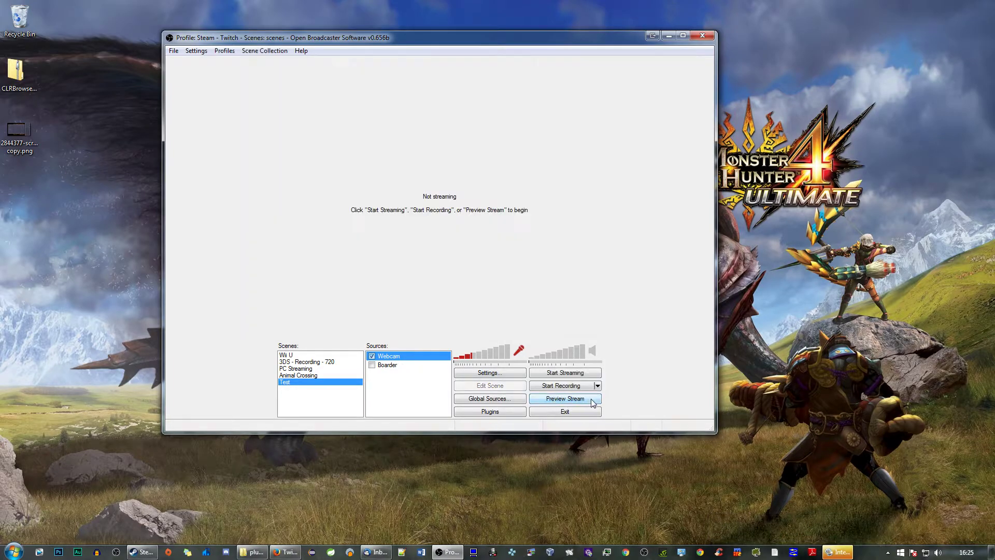
Disable the Webcam source, enable the Boarder source, and start the stream preview.
{"action": "left_click", "coordinate": [372, 356]}
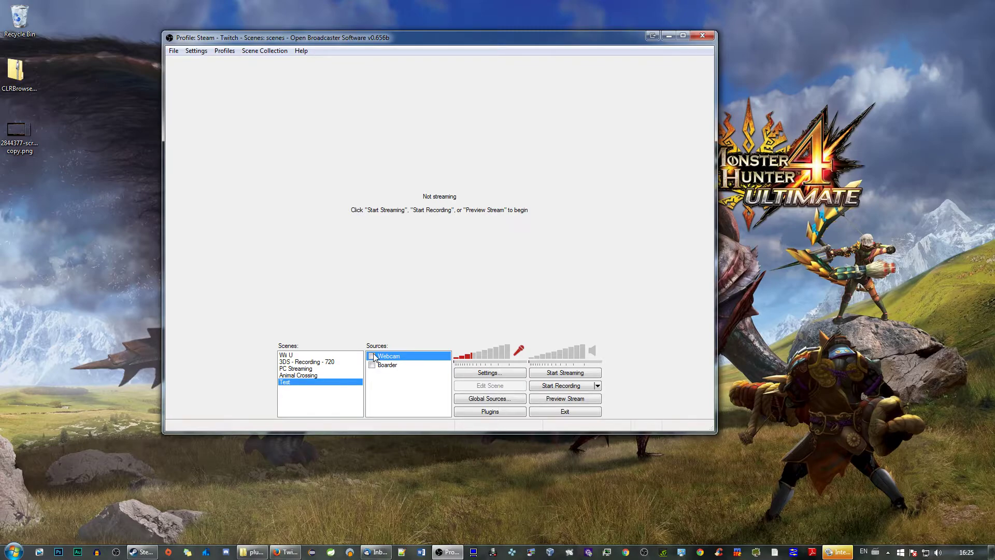
{"action": "left_click", "coordinate": [403, 390]}
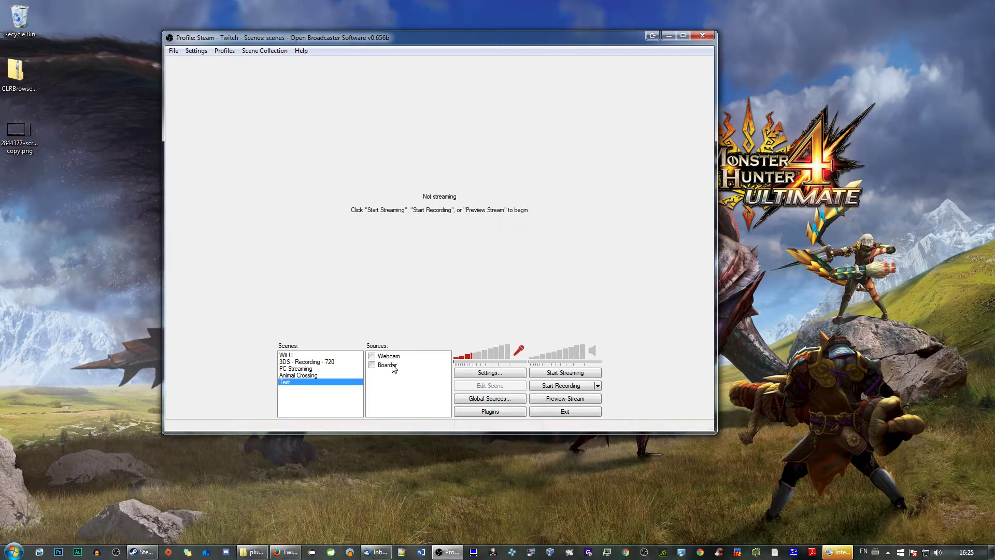
{"action": "left_click", "coordinate": [394, 366]}
{"action": "left_click", "coordinate": [372, 365]}
{"action": "left_click", "coordinate": [548, 400]}
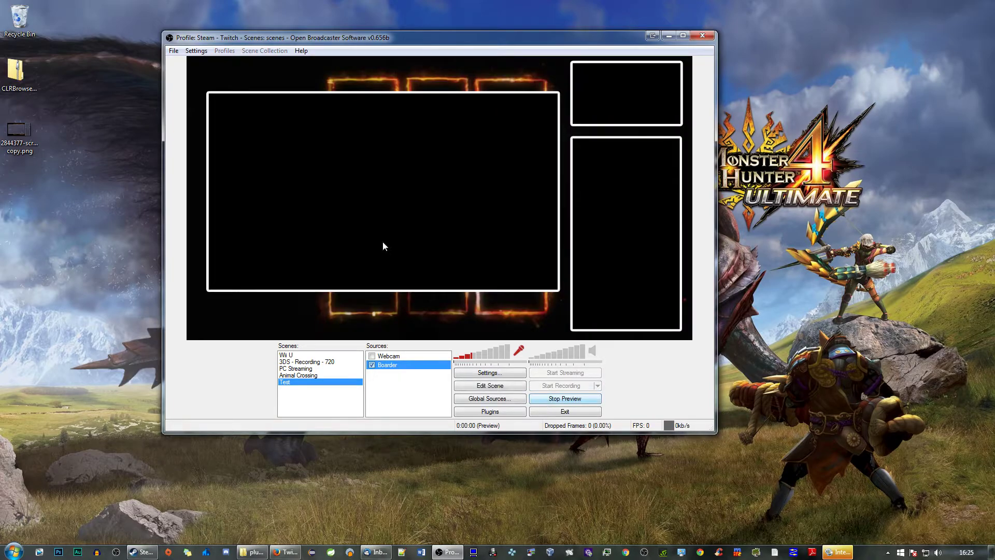
Add a Game Capture source to the Test scene that captures the application [firefox]: Twitch - Mozilla Firefox.
{"action": "right_click", "coordinate": [403, 390]}
{"action": "mouse_move", "coordinate": [446, 397]}
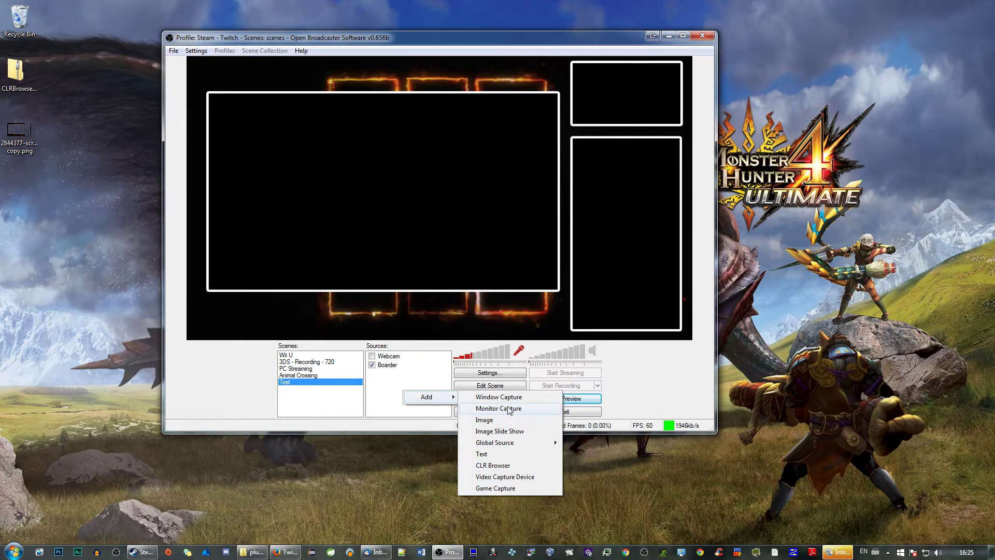
{"action": "left_click", "coordinate": [499, 490]}
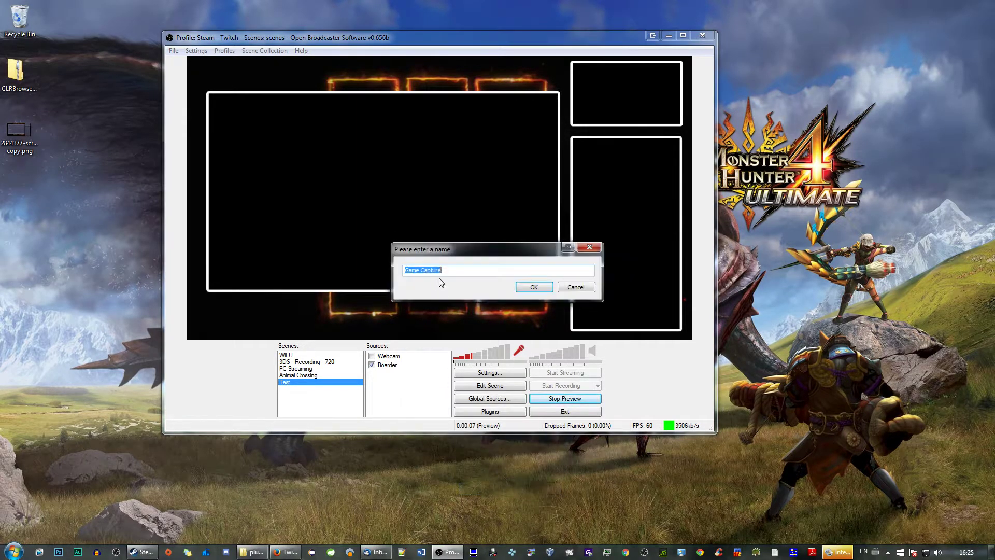
{"action": "left_click", "coordinate": [534, 288]}
{"action": "left_click", "coordinate": [348, 96]}
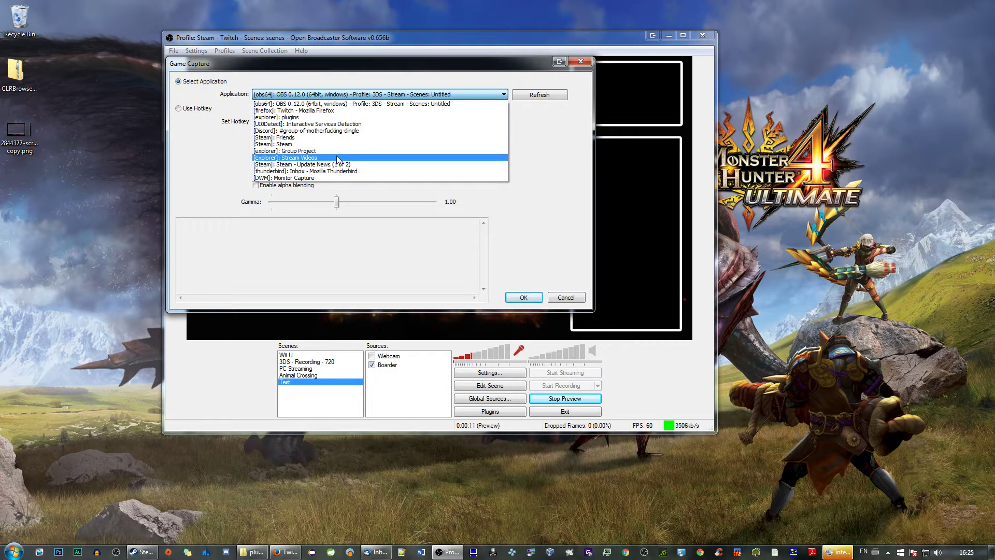
{"action": "left_click", "coordinate": [341, 111]}
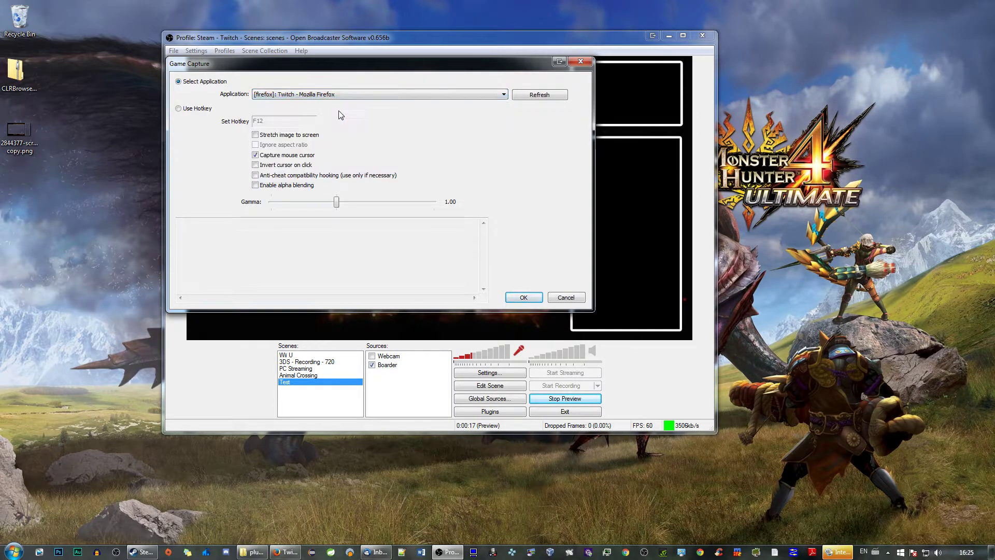
{"action": "left_click", "coordinate": [523, 297]}
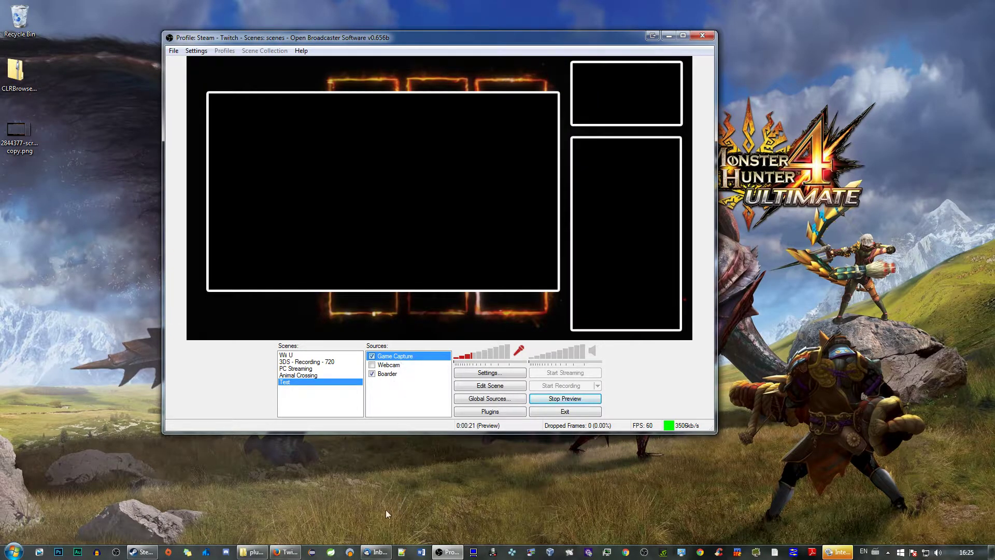
Bring the Firefox window to the front for the game capture, and minimize it to return to the preview.
{"action": "left_click", "coordinate": [284, 552]}
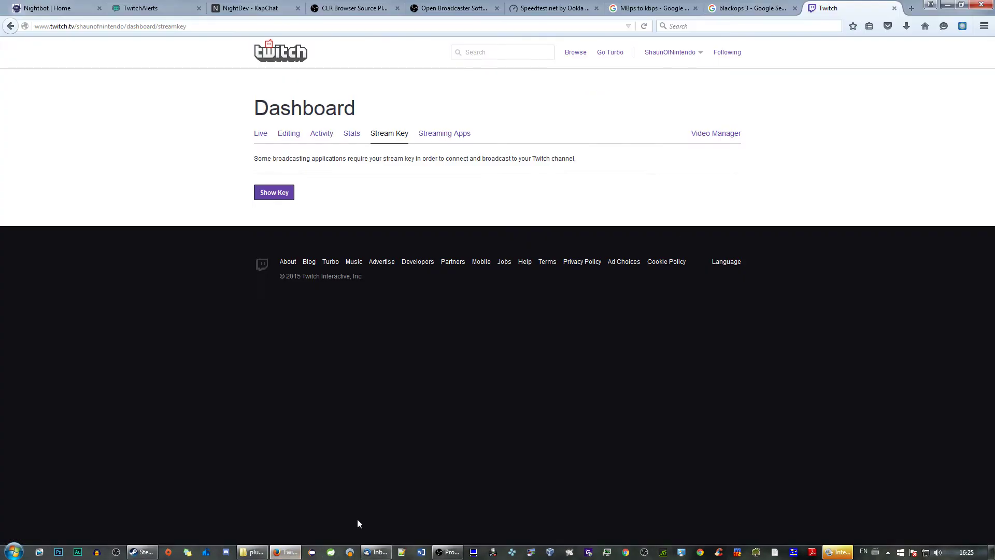
{"action": "left_click", "coordinate": [947, 5]}
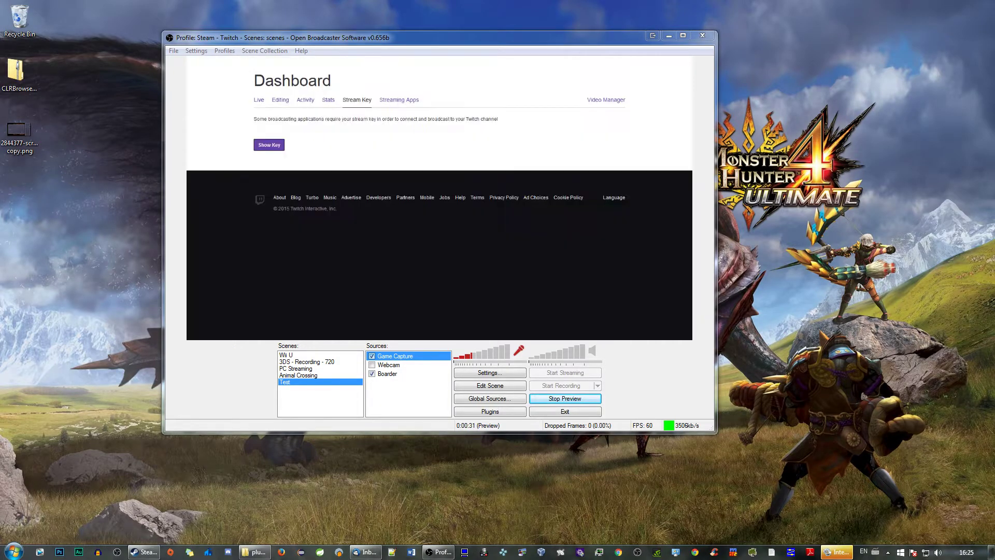
Turn on scene editing, shrink the Game Capture source, and place it inside the large frame of the overlay.
{"action": "left_click", "coordinate": [481, 386]}
{"action": "left_click_drag", "start_coordinate": [189, 57], "coordinate": [548, 255]}
{"action": "left_click_drag", "start_coordinate": [600, 294], "coordinate": [338, 170]}
{"action": "left_click_drag", "start_coordinate": [427, 208], "coordinate": [482, 238]}
Move the Boarder source to the top of the source order.
{"action": "left_click", "coordinate": [391, 375]}
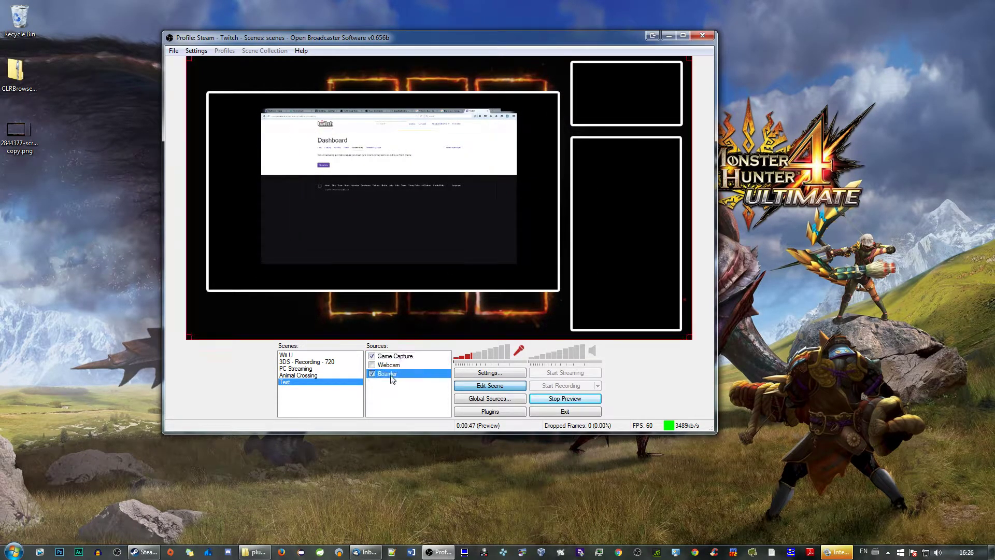
{"action": "right_click", "coordinate": [392, 379]}
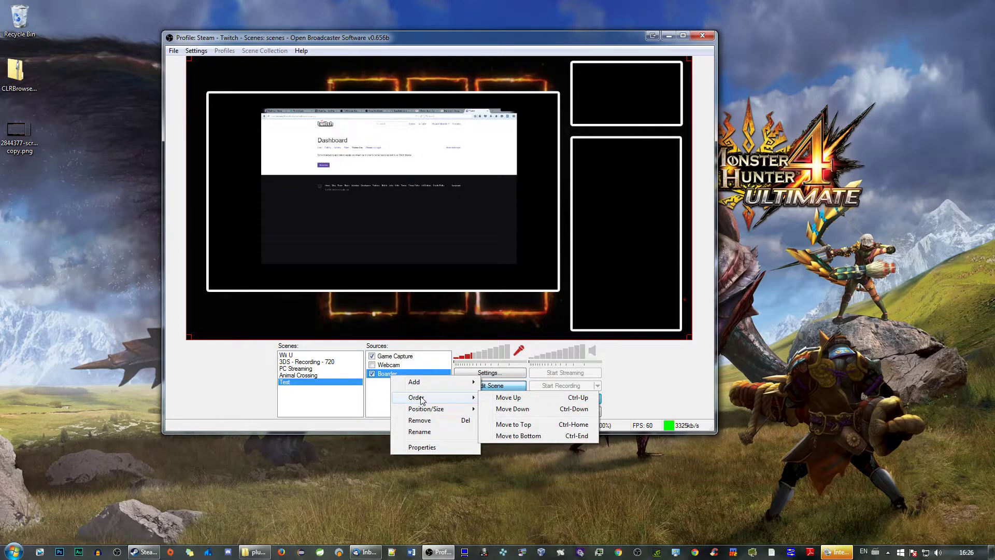
{"action": "left_click", "coordinate": [522, 426]}
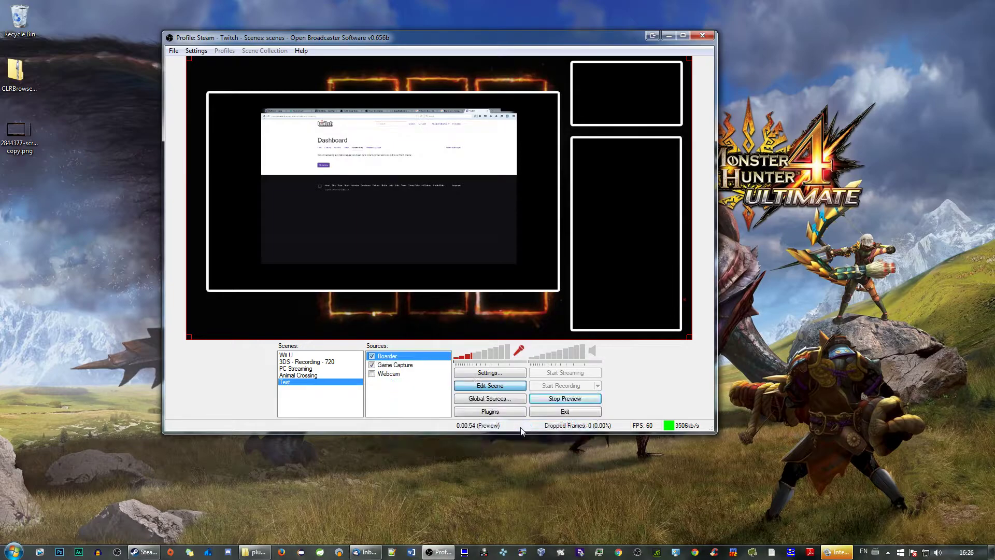
Resize and reposition the Game Capture source so it fills the large frame beneath the Boarder overlay.
{"action": "left_click", "coordinate": [403, 365]}
{"action": "left_click_drag", "start_coordinate": [395, 178], "coordinate": [250, 131]}
{"action": "mouse_move", "coordinate": [450, 238]}
{"action": "left_mouse_down"}
{"action": "mouse_move", "coordinate": [473, 251]}
{"action": "mouse_move", "coordinate": [463, 244]}
{"action": "left_mouse_up"}
{"action": "left_click_drag", "start_coordinate": [255, 124], "coordinate": [269, 138]}
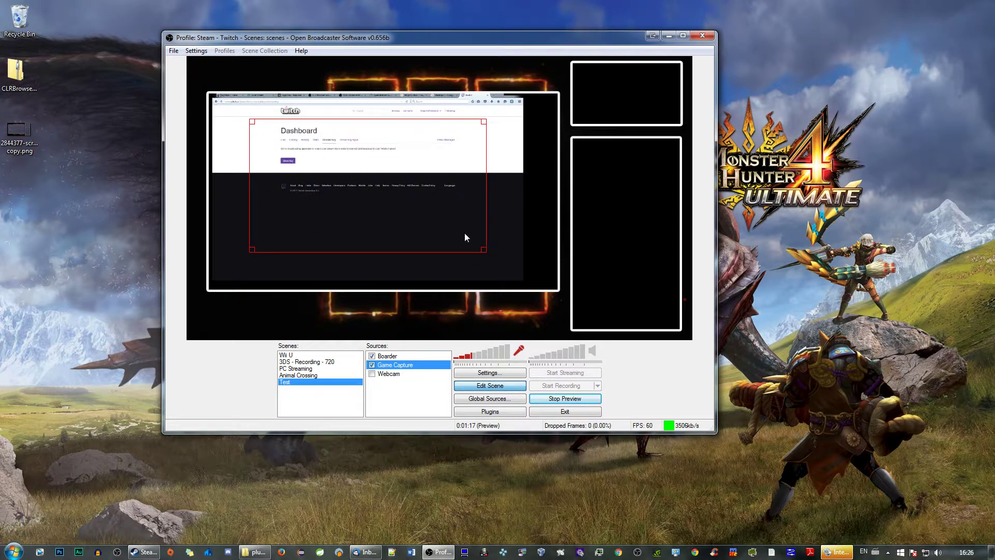
{"action": "mouse_move", "coordinate": [484, 251]}
{"action": "left_mouse_down"}
{"action": "mouse_move", "coordinate": [503, 258]}
{"action": "mouse_move", "coordinate": [478, 245]}
{"action": "mouse_move", "coordinate": [487, 250]}
{"action": "left_mouse_up"}
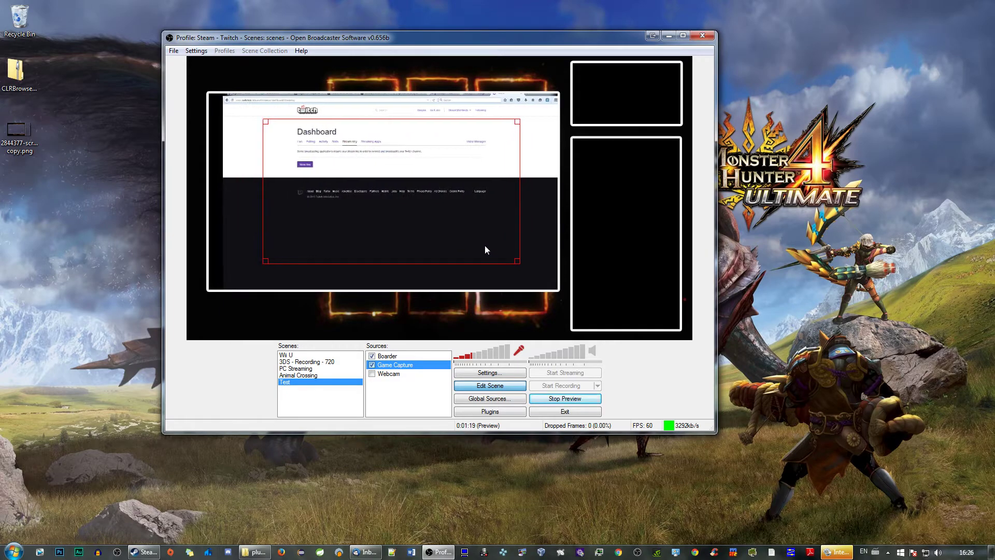
{"action": "left_click_drag", "start_coordinate": [264, 122], "coordinate": [247, 115]}
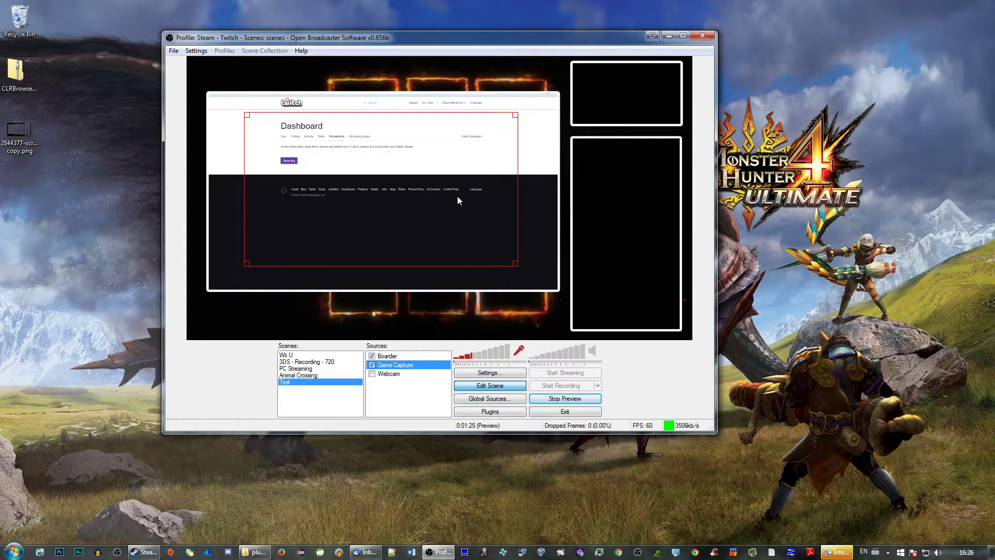
Finish editing the scene, stop the preview, and minimize the Open Broadcaster Software window.
{"action": "left_click", "coordinate": [486, 386]}
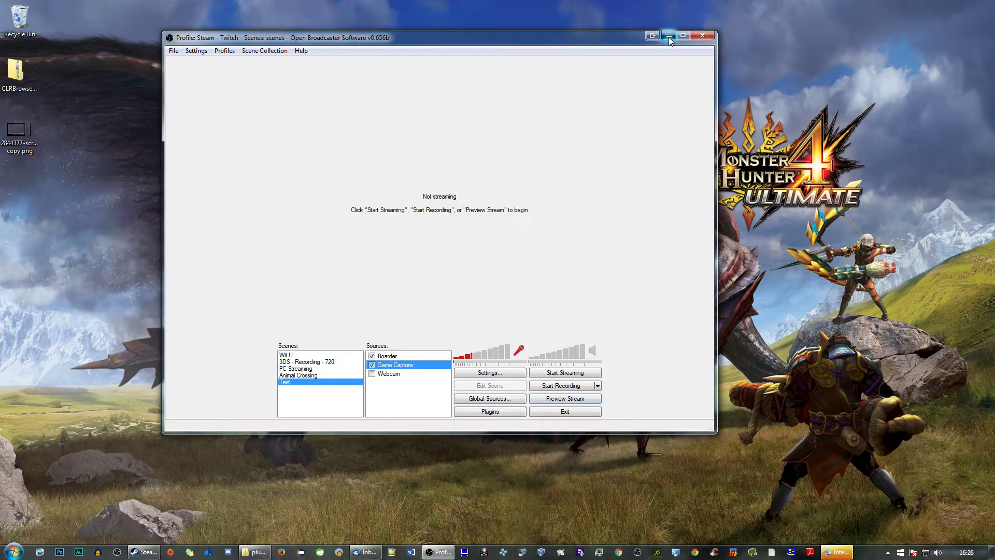
{"action": "left_click", "coordinate": [668, 36]}
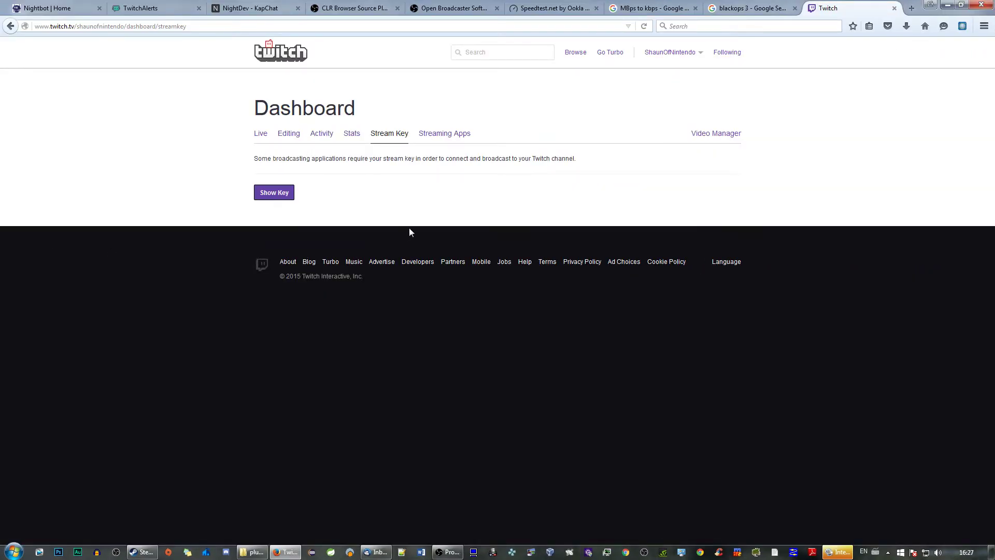
Switch to Firefox and close the Twitch dashboard, blackops 3 image search, and MBps to kbps search tabs.
{"action": "key", "text": "ctrl+w"}
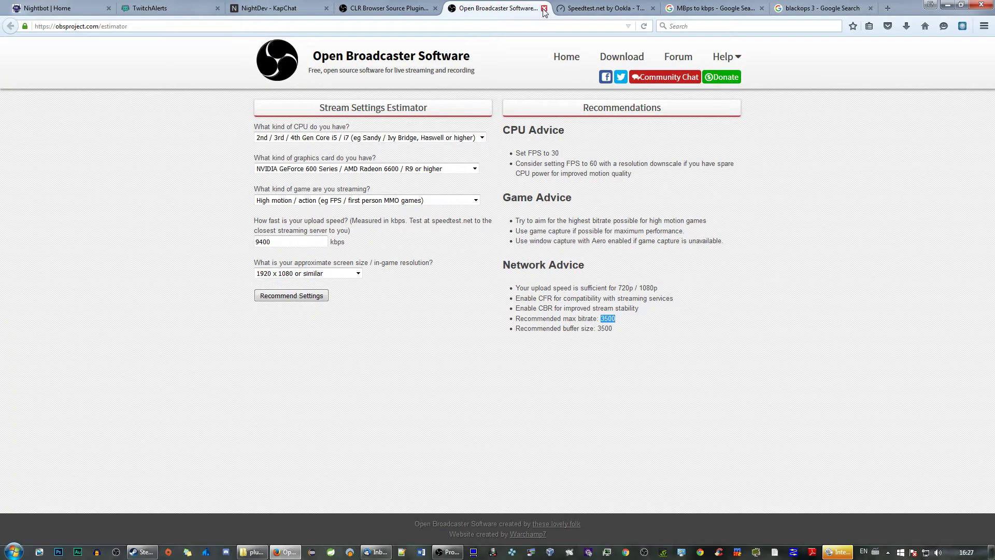
{"action": "left_click", "coordinate": [798, 7]}
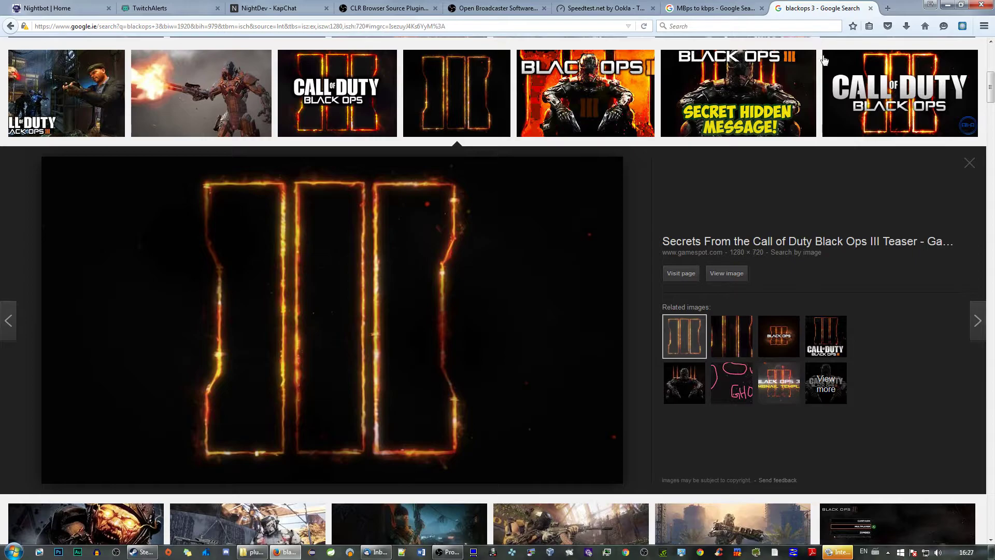
{"action": "key", "text": "ctrl+w"}
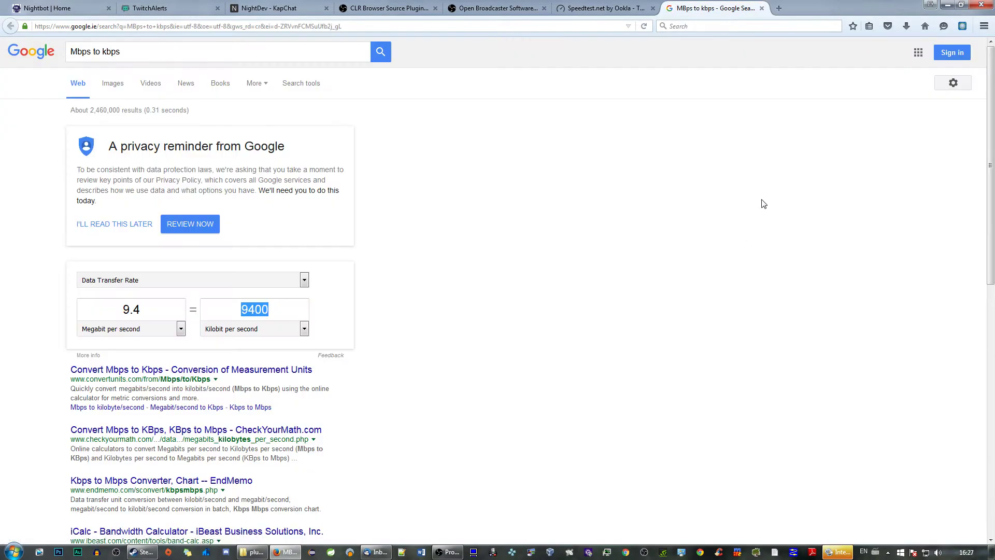
{"action": "key", "text": "ctrl+w"}
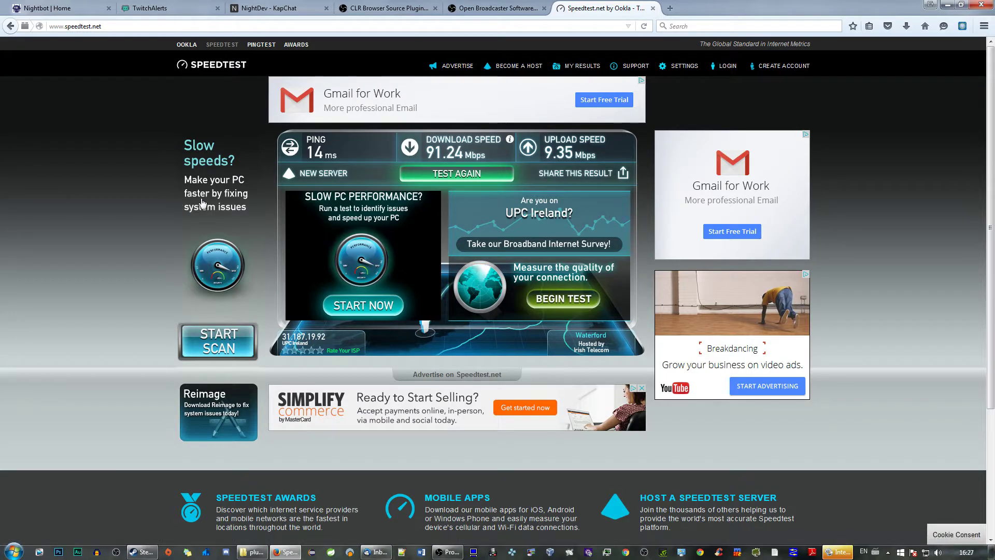
Go back to step 1 of the KapChat installation guide and close the guide.
{"action": "left_click", "coordinate": [277, 9]}
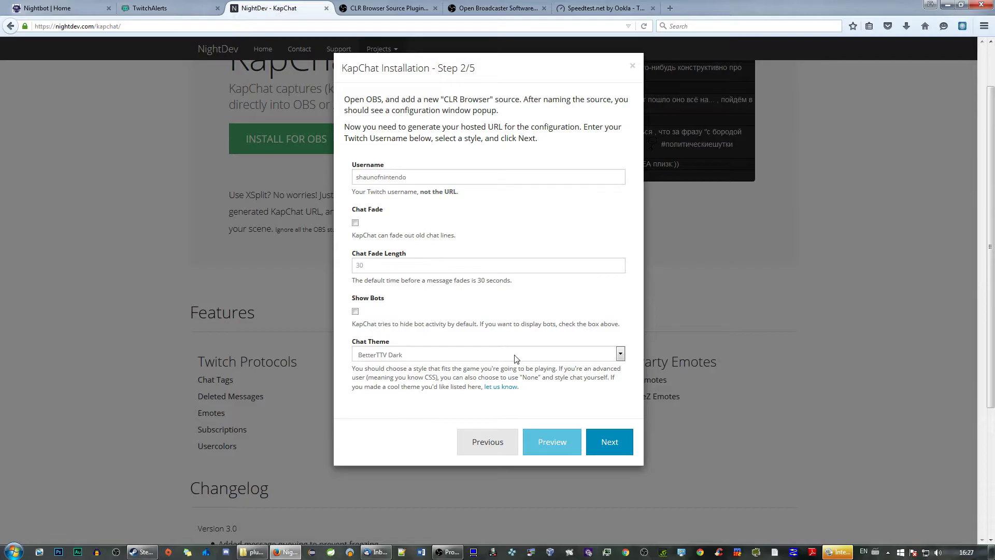
{"action": "left_click", "coordinate": [488, 443]}
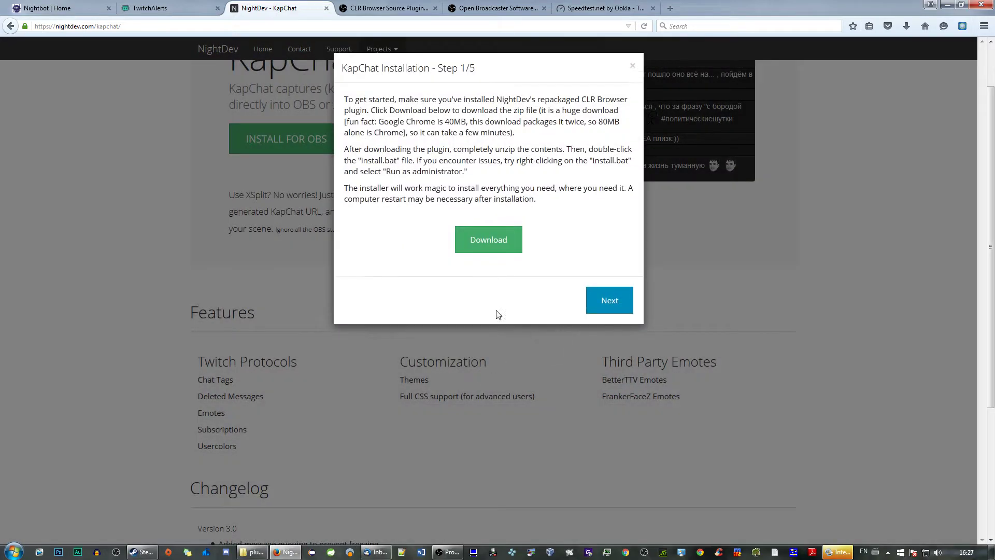
{"action": "left_click", "coordinate": [192, 237]}
{"action": "scroll", "coordinate": [191, 187], "scroll_direction": "up", "scroll_amount": 2}
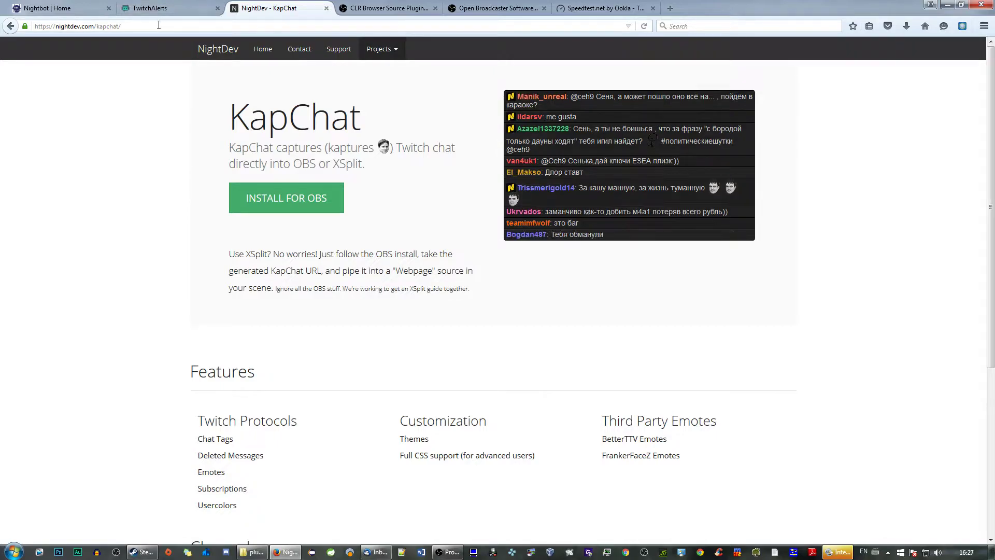
Log in to the Nightbot site and authorize Nightbot to use the Twitch account.
{"action": "left_click", "coordinate": [147, 12]}
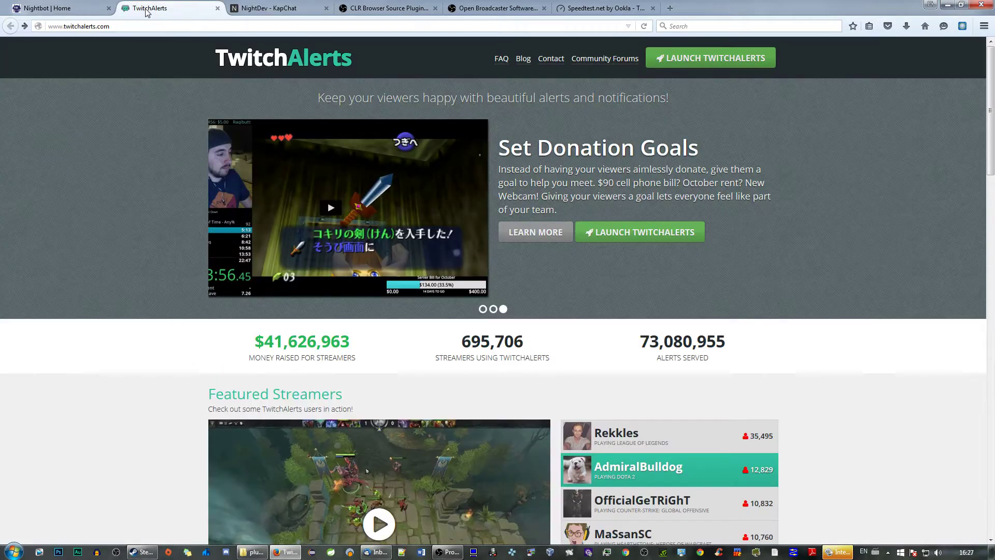
{"action": "left_click", "coordinate": [54, 10]}
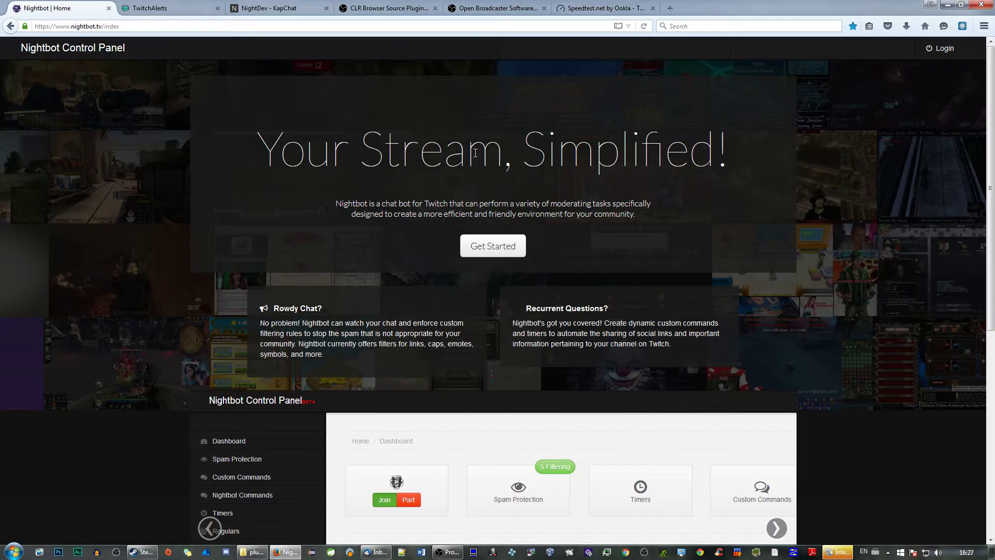
{"action": "left_click", "coordinate": [130, 27]}
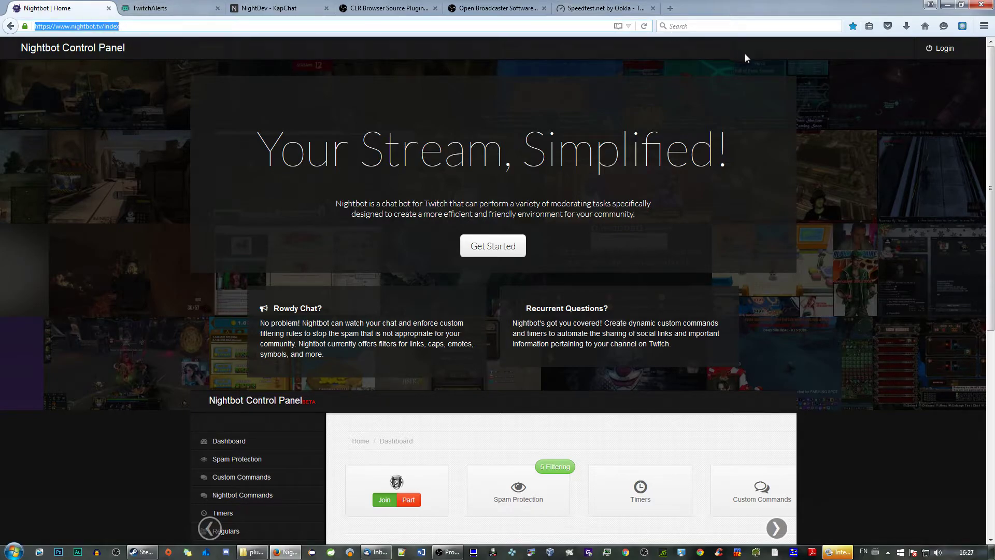
{"action": "left_click", "coordinate": [939, 50]}
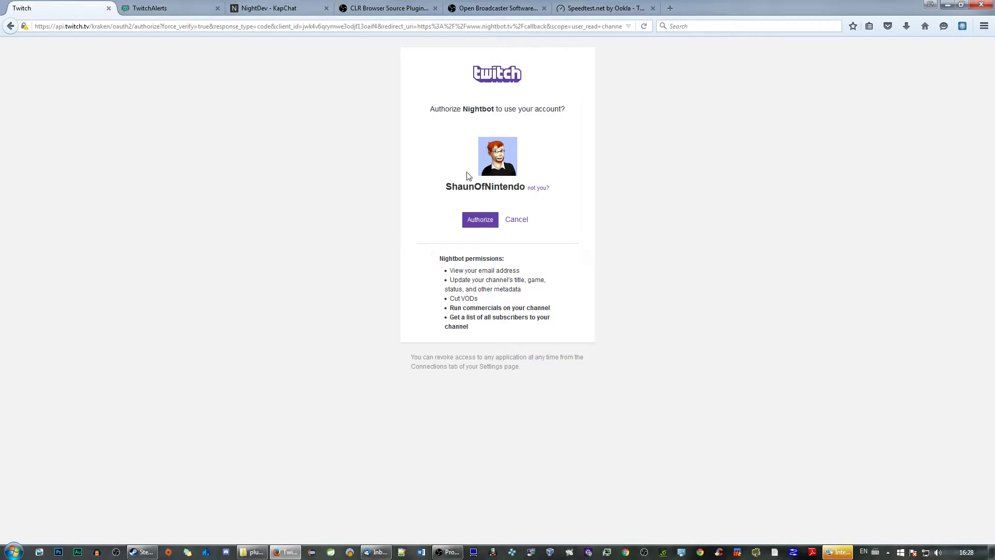
{"action": "left_click", "coordinate": [481, 221]}
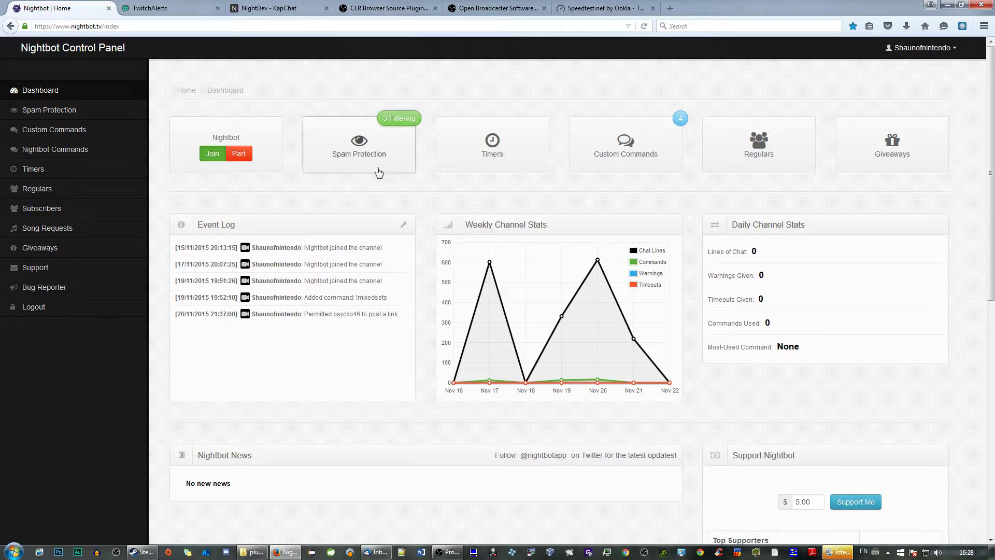
Open Nightbot's custom commands list and examine the response links of the !hunt and !mixedsets commands.
{"action": "left_click", "coordinate": [51, 134]}
{"action": "left_click", "coordinate": [38, 161]}
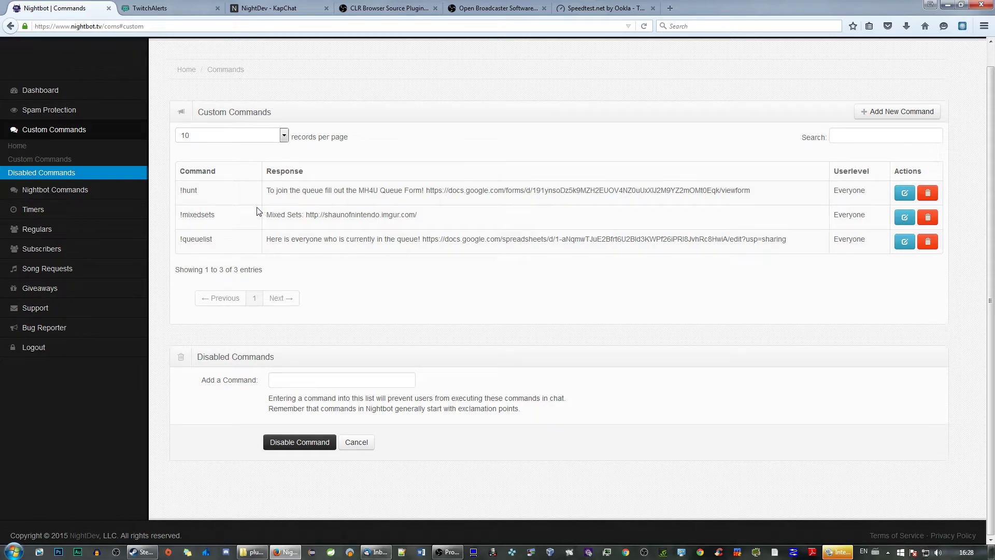
{"action": "left_click_drag", "start_coordinate": [439, 191], "coordinate": [745, 190]}
{"action": "left_click", "coordinate": [604, 190]}
{"action": "mouse_move", "coordinate": [317, 214]}
{"action": "left_mouse_down"}
{"action": "mouse_move", "coordinate": [450, 215]}
{"action": "mouse_move", "coordinate": [306, 217]}
{"action": "left_mouse_up"}
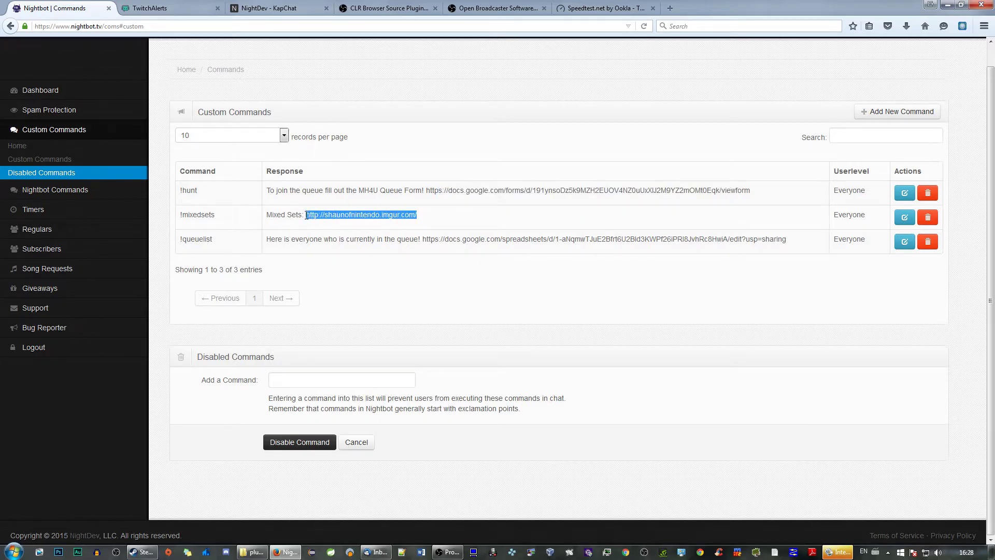
{"action": "left_click", "coordinate": [399, 228]}
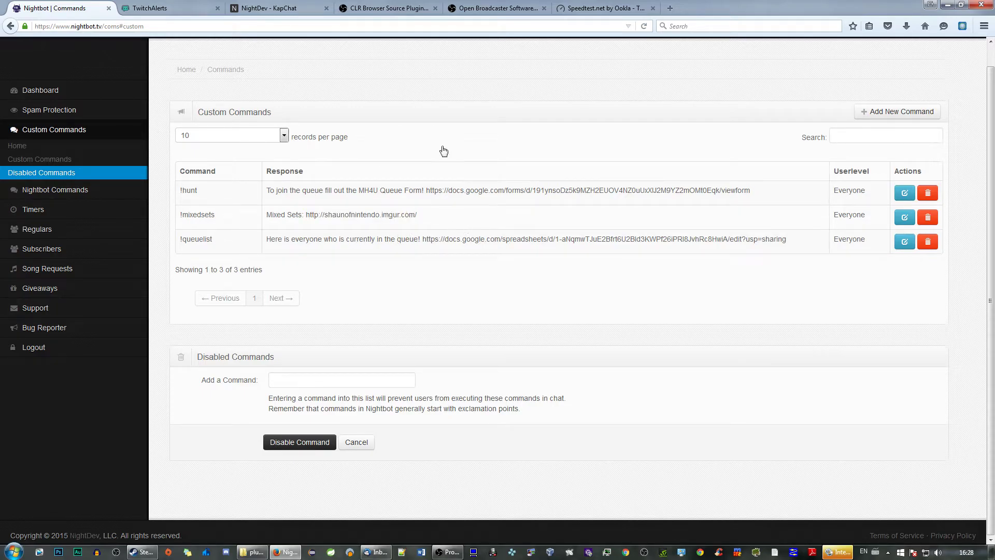
{"action": "left_click", "coordinate": [864, 113]}
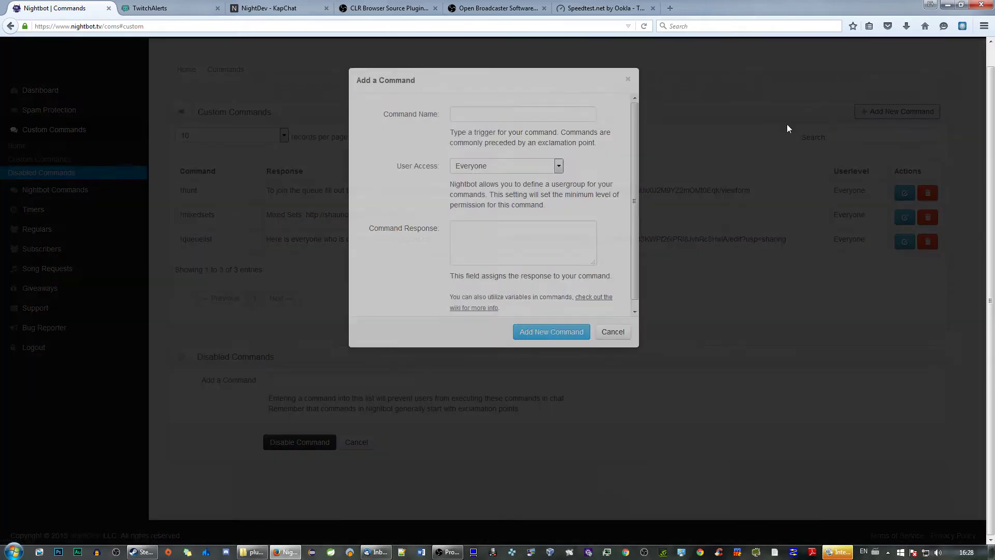
{"action": "left_click", "coordinate": [466, 136]}
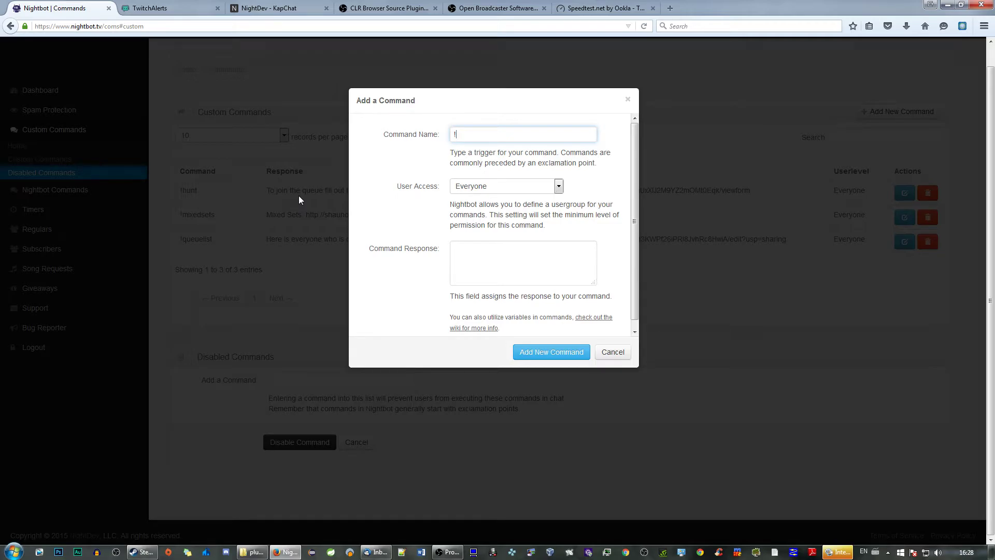
{"action": "key", "text": "Escape"}
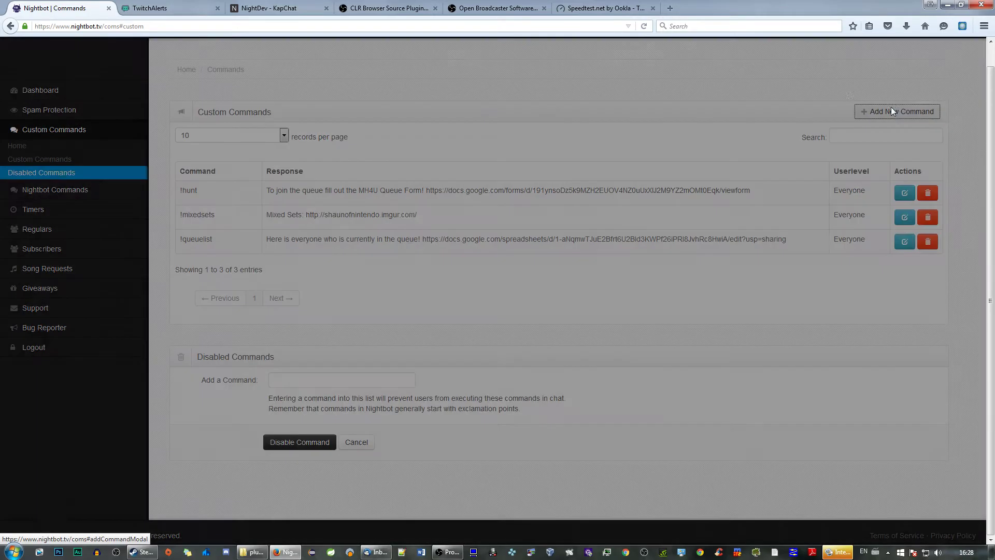
{"action": "left_click", "coordinate": [891, 110]}
{"action": "left_click", "coordinate": [472, 187]}
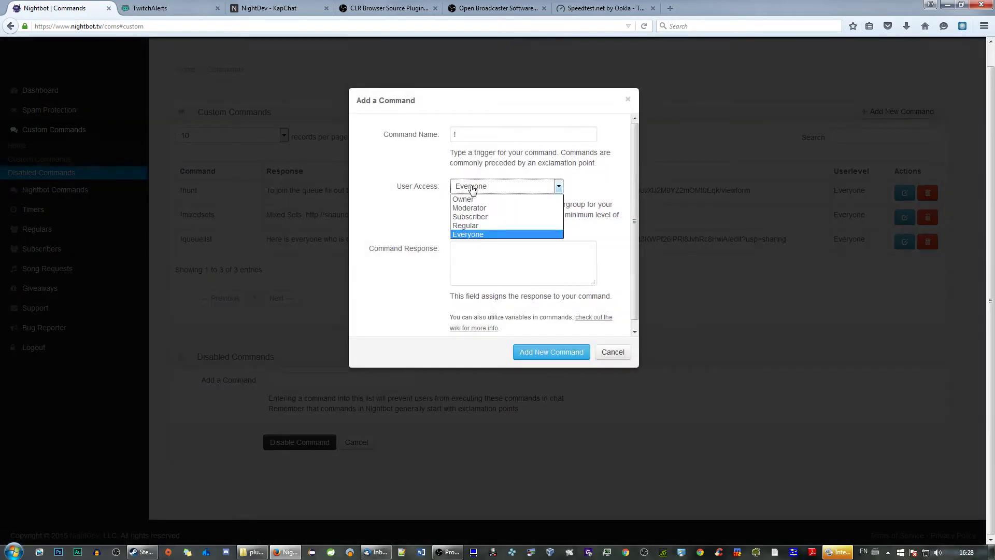
{"action": "left_click", "coordinate": [468, 234]}
{"action": "left_click", "coordinate": [520, 249]}
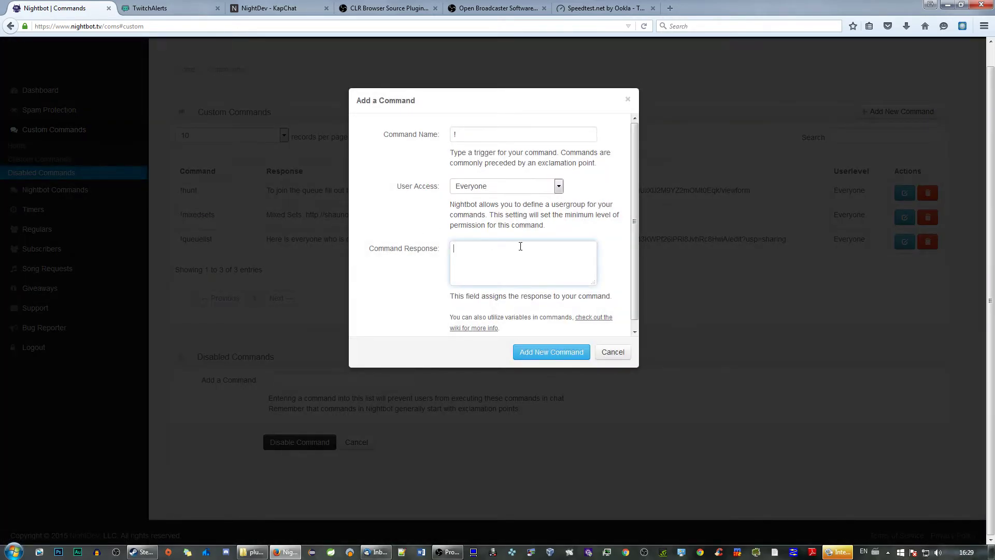
{"action": "left_click", "coordinate": [613, 352]}
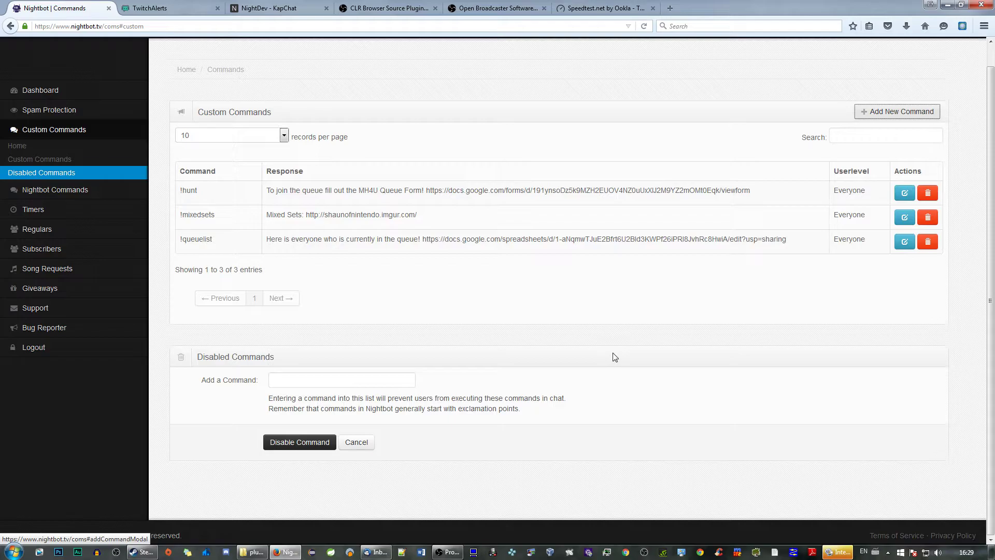
Return to the Nightbot dashboard and have Nightbot join the channel.
{"action": "left_click", "coordinate": [72, 94]}
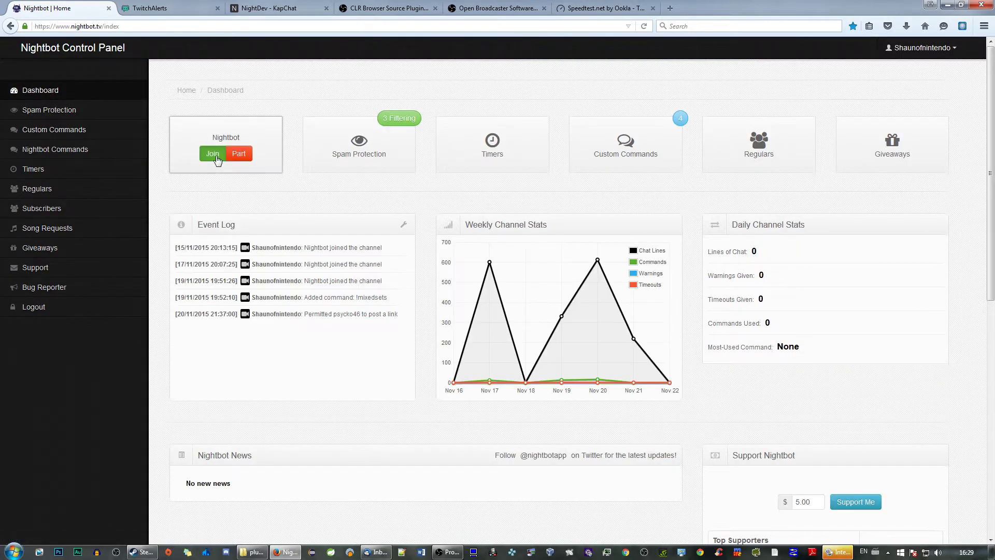
{"action": "left_click", "coordinate": [212, 154]}
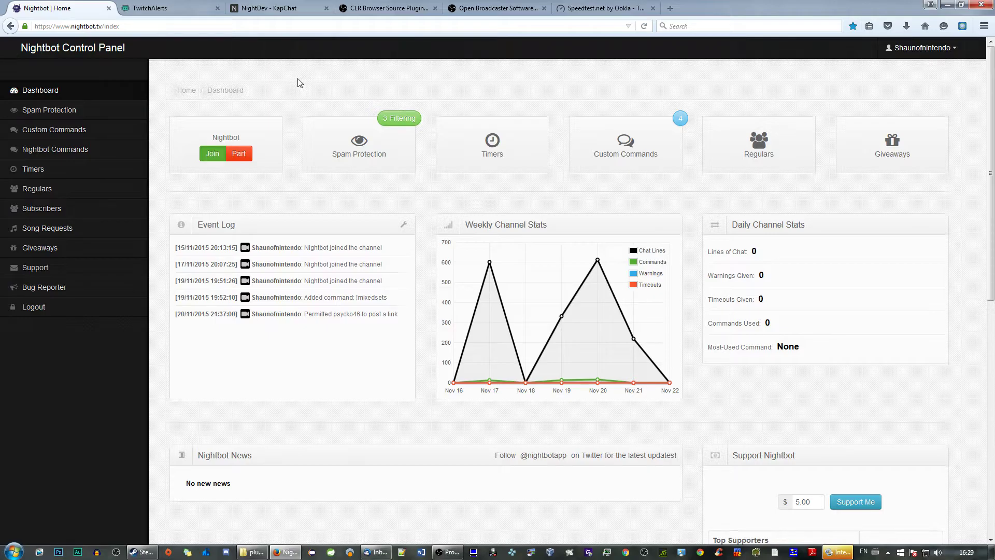
Review the TwitchAlerts, KapChat and CLR Browser Source Plugin pages, including the plugin's address and download links.
{"action": "left_click", "coordinate": [179, 8]}
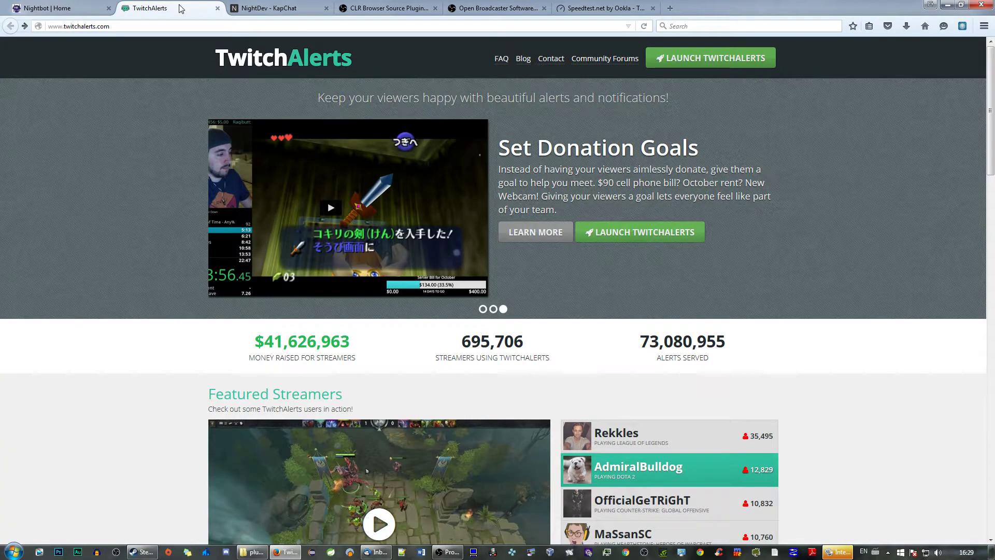
{"action": "left_click", "coordinate": [285, 11]}
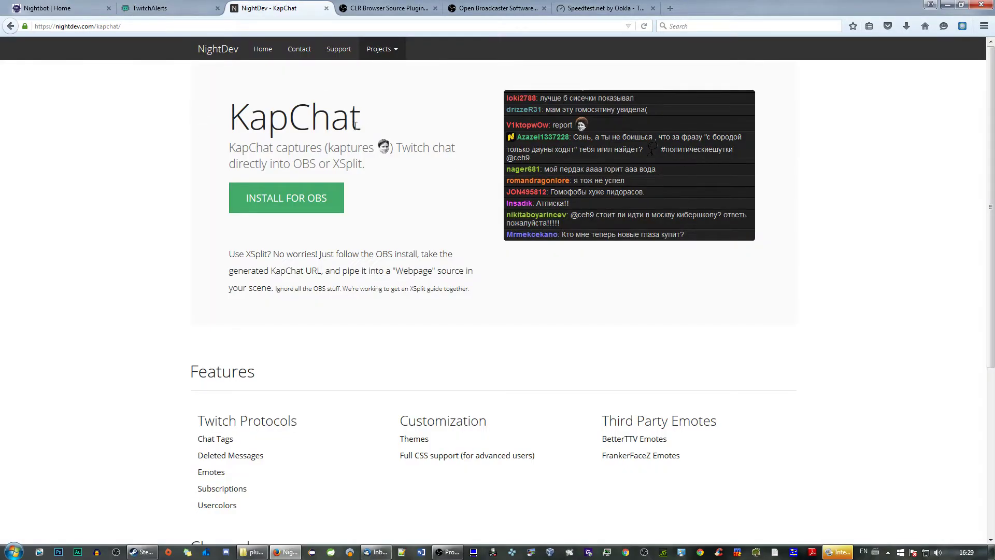
{"action": "left_click", "coordinate": [377, 8]}
{"action": "scroll", "coordinate": [202, 112], "scroll_direction": "up", "scroll_amount": 4}
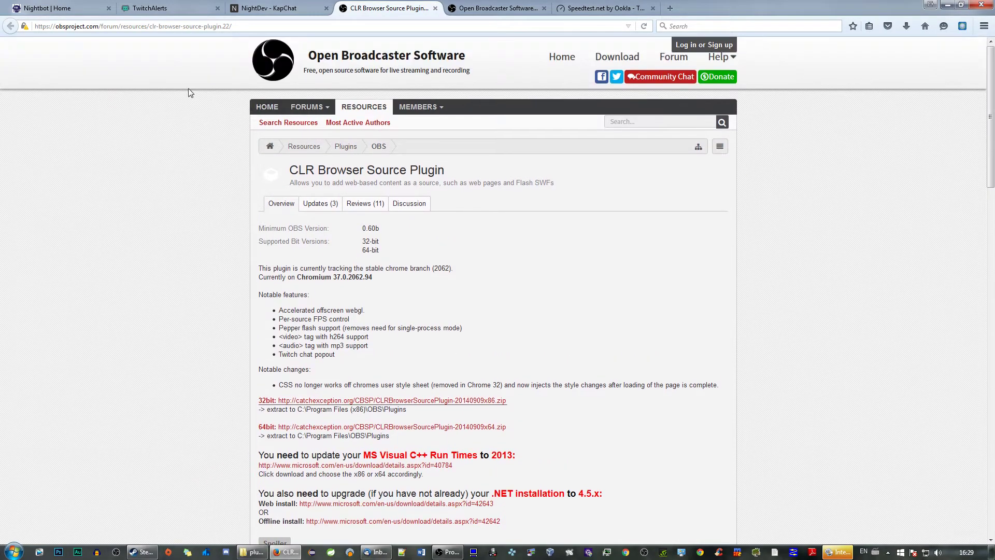
{"action": "left_click_drag", "start_coordinate": [58, 26], "coordinate": [34, 27]}
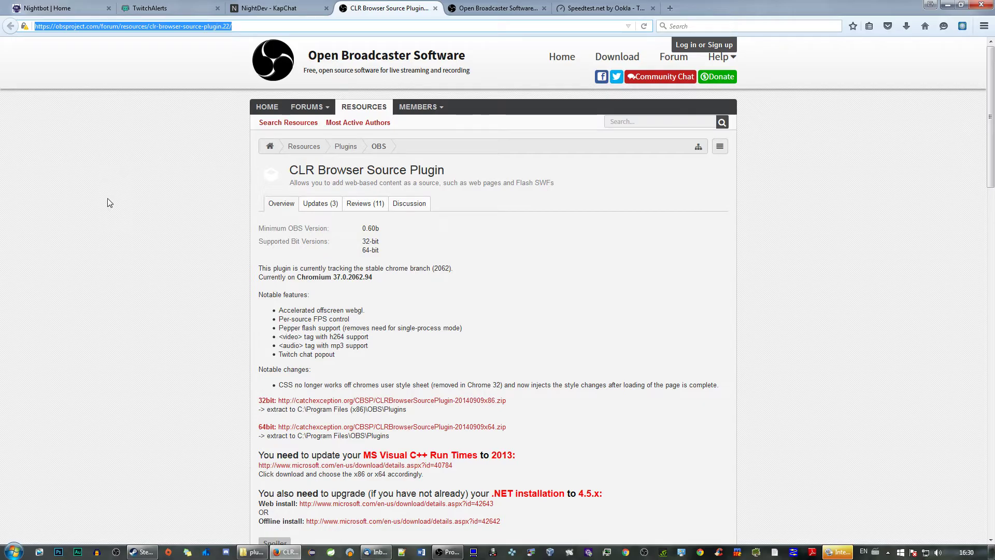
{"action": "left_click", "coordinate": [269, 8]}
{"action": "left_click", "coordinate": [177, 5]}
{"action": "left_click", "coordinate": [269, 8]}
{"action": "left_click", "coordinate": [171, 8]}
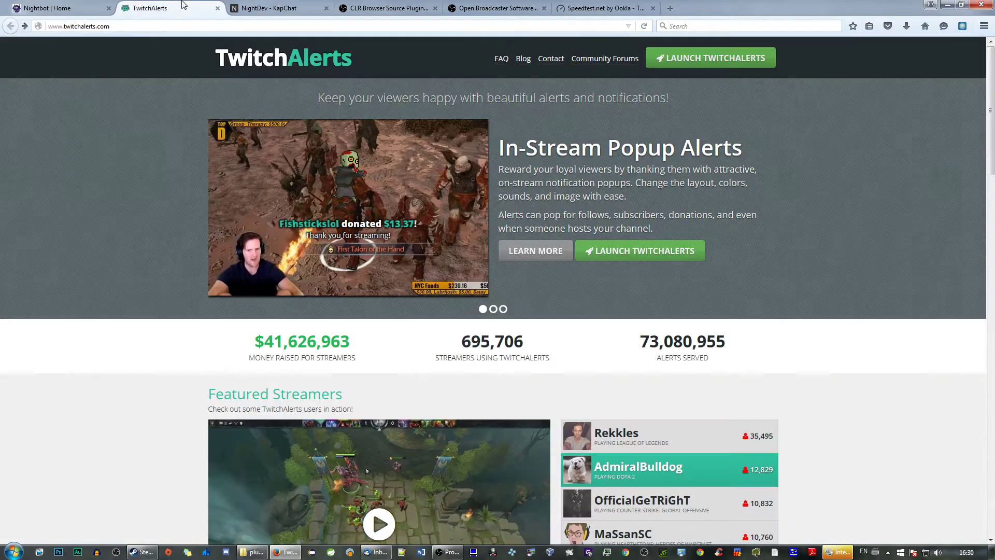
{"action": "left_click", "coordinate": [362, 6]}
{"action": "scroll", "coordinate": [200, 195], "scroll_direction": "down", "scroll_amount": 5}
{"action": "scroll", "coordinate": [202, 194], "scroll_direction": "down", "scroll_amount": 3}
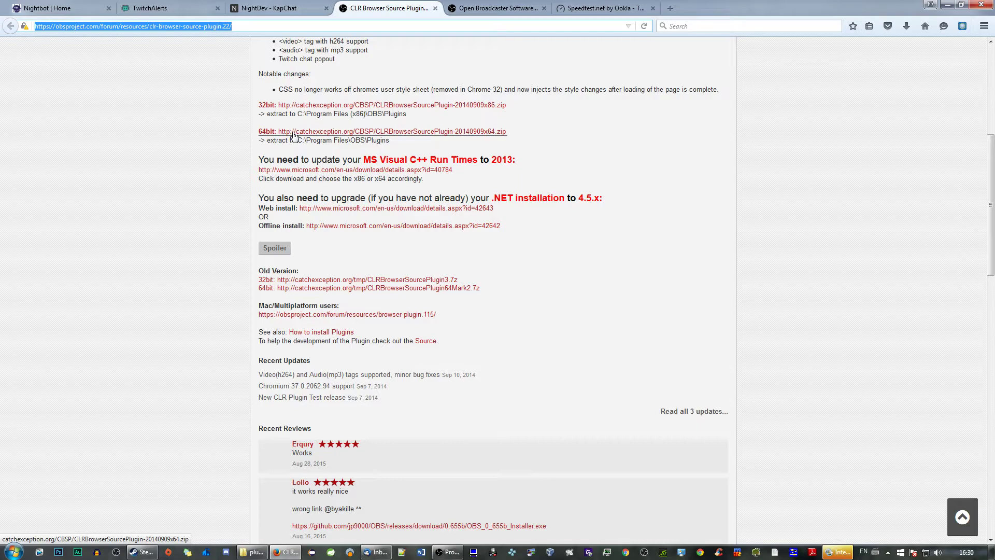
Check the OBS plugins folder and the 32-bit and 64-bit extraction paths given on the CLR Browser Source Plugin page.
{"action": "left_click", "coordinate": [252, 552]}
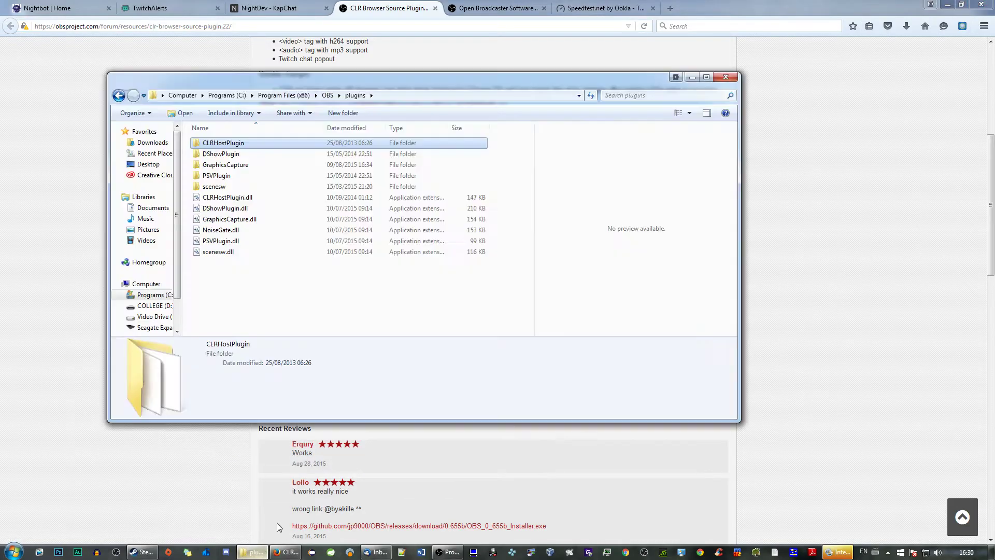
{"action": "left_click", "coordinate": [694, 77]}
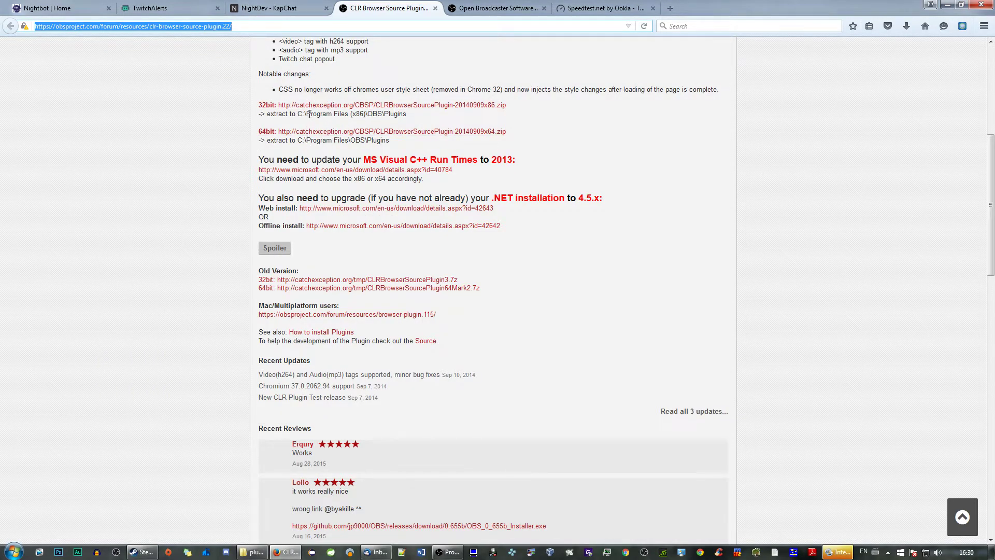
{"action": "left_click_drag", "start_coordinate": [309, 114], "coordinate": [358, 115]}
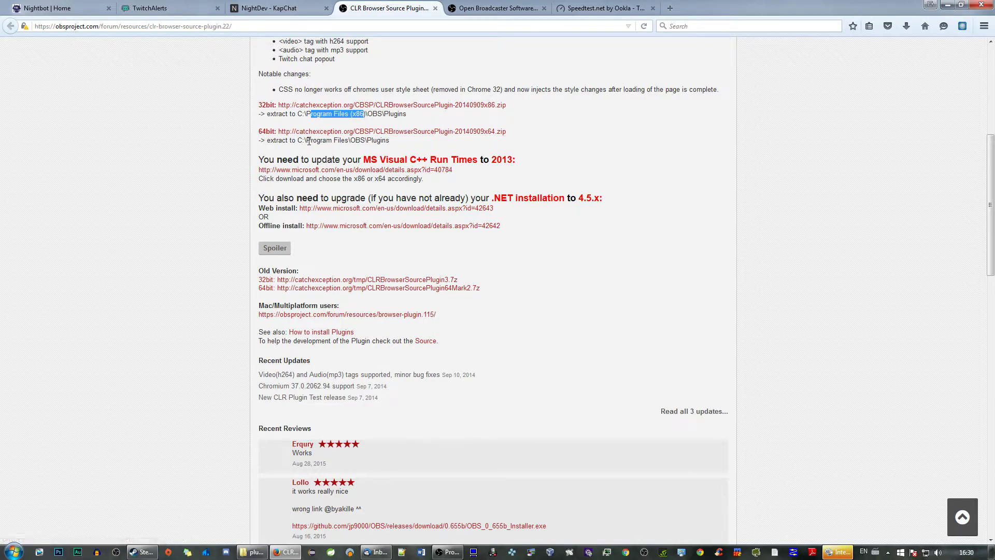
{"action": "left_click_drag", "start_coordinate": [306, 140], "coordinate": [366, 143]}
{"action": "left_click", "coordinate": [345, 141]}
{"action": "double_click", "coordinate": [355, 141]}
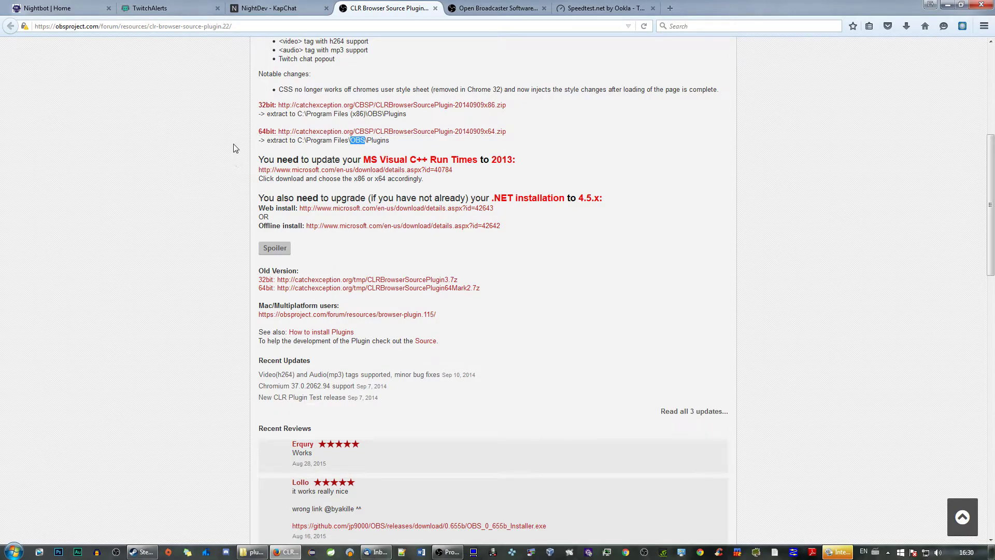
In File Explorer, go up from the OBS plugins folder to drive C and look for an OBS folder in Program Files.
{"action": "left_click", "coordinate": [253, 552]}
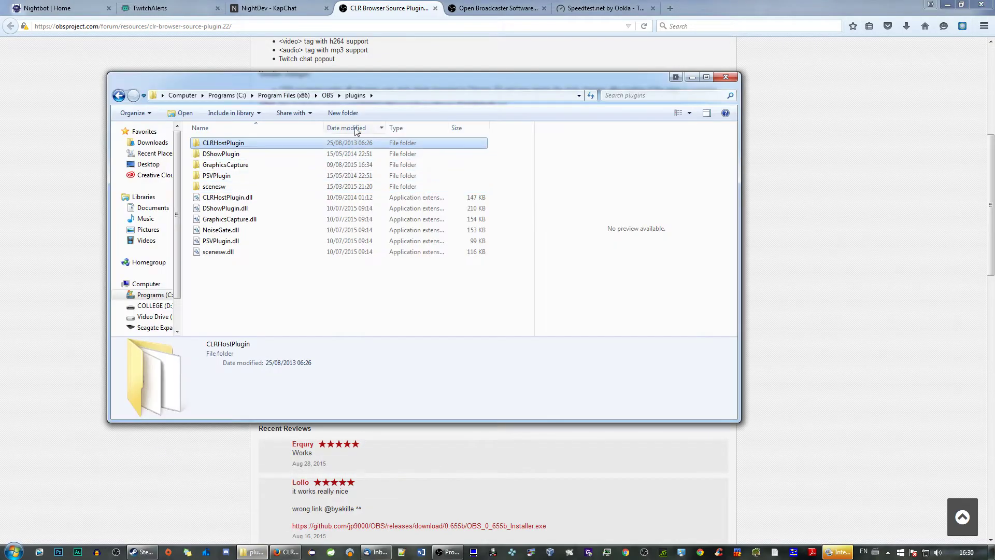
{"action": "left_click", "coordinate": [298, 99]}
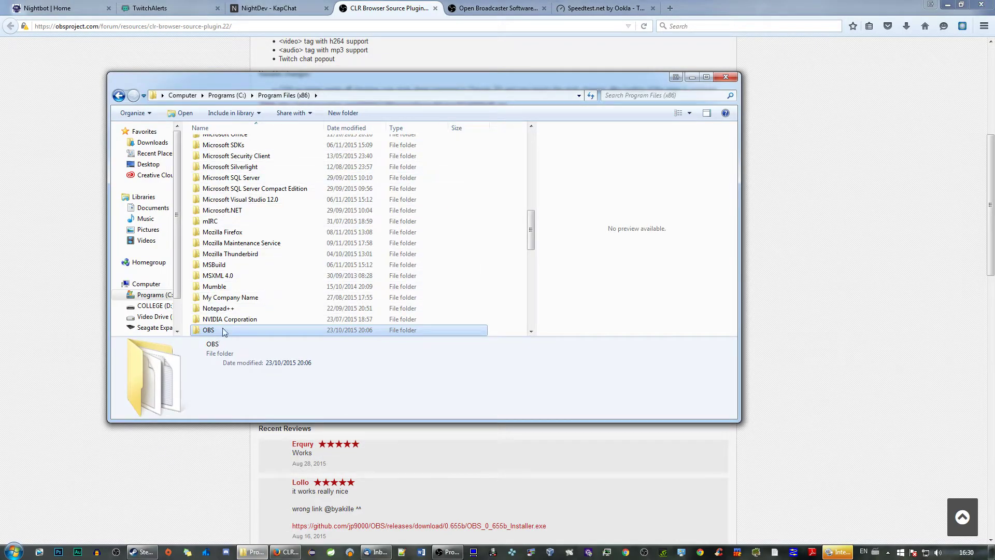
{"action": "left_click", "coordinate": [237, 95]}
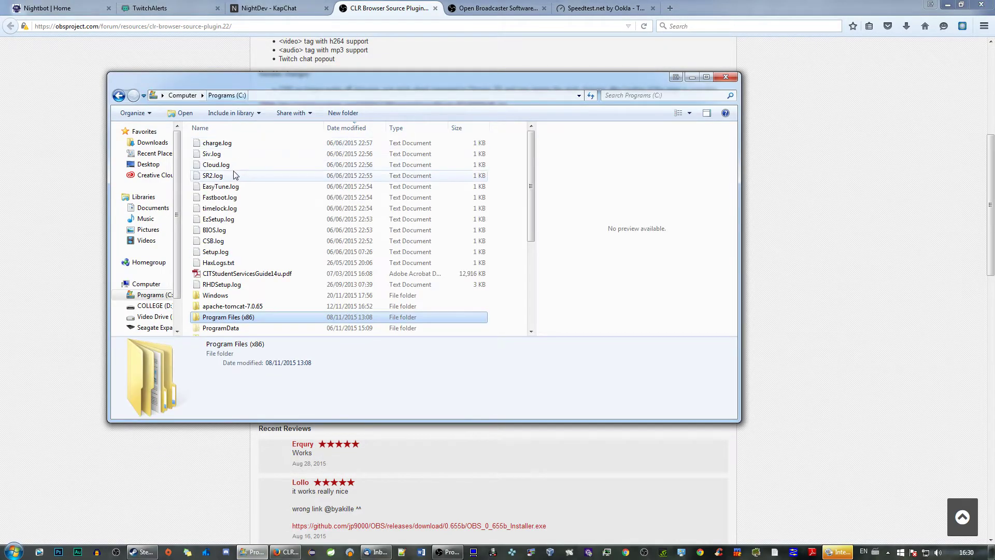
{"action": "scroll", "coordinate": [228, 316], "scroll_direction": "down", "scroll_amount": 1}
{"action": "double_click", "coordinate": [231, 309]}
{"action": "left_click", "coordinate": [219, 218]}
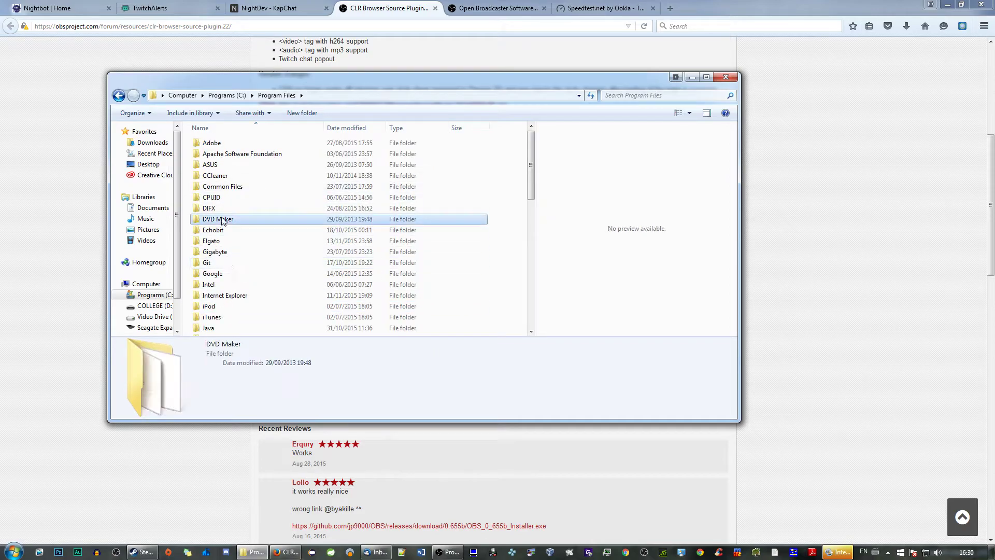
{"action": "key", "text": "o"}
{"action": "key", "text": "o"}
Go back to drive C and open the Program Files (x86) folder.
{"action": "key", "text": "BackSpace"}
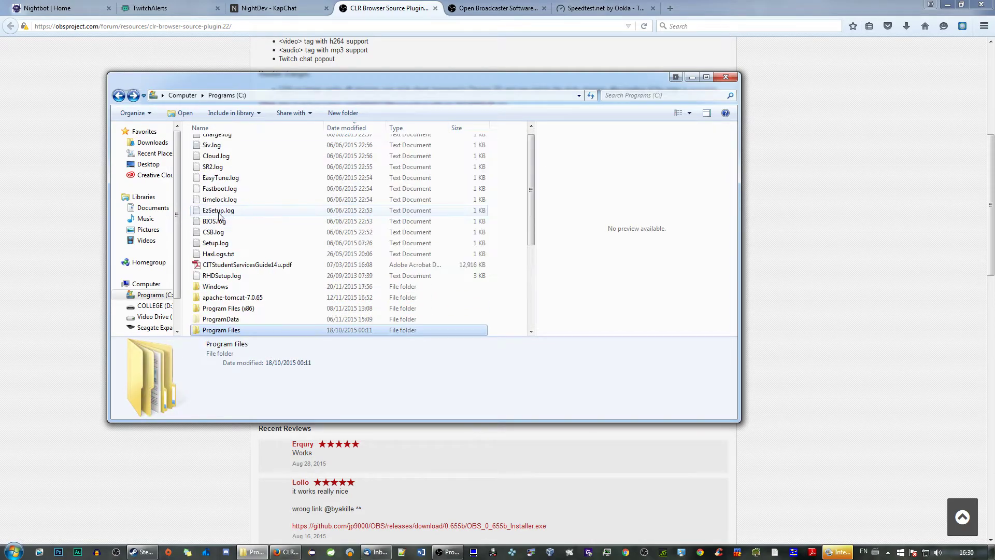
{"action": "key", "text": "Up"}
{"action": "key", "text": "Up"}
{"action": "key", "text": "Return"}
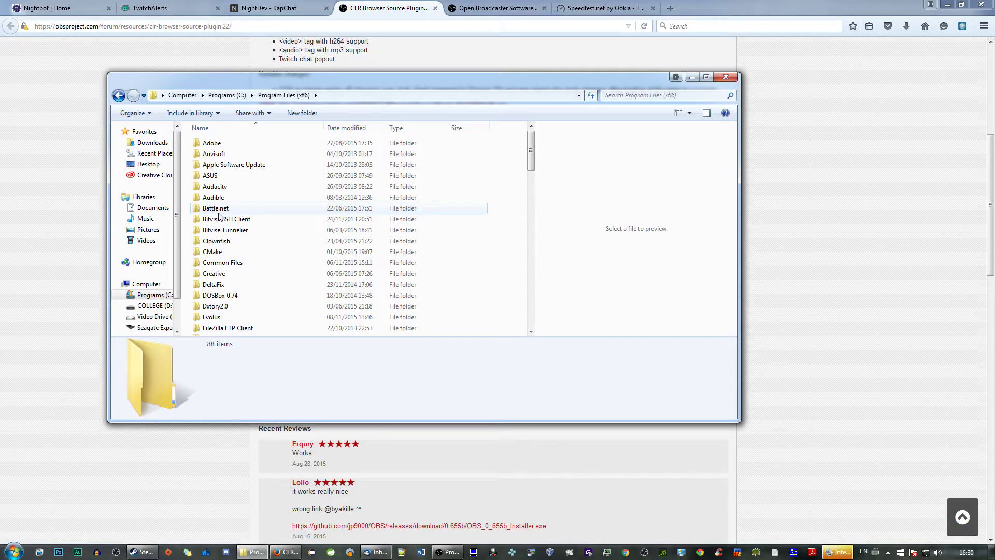
{"action": "left_click", "coordinate": [448, 551]}
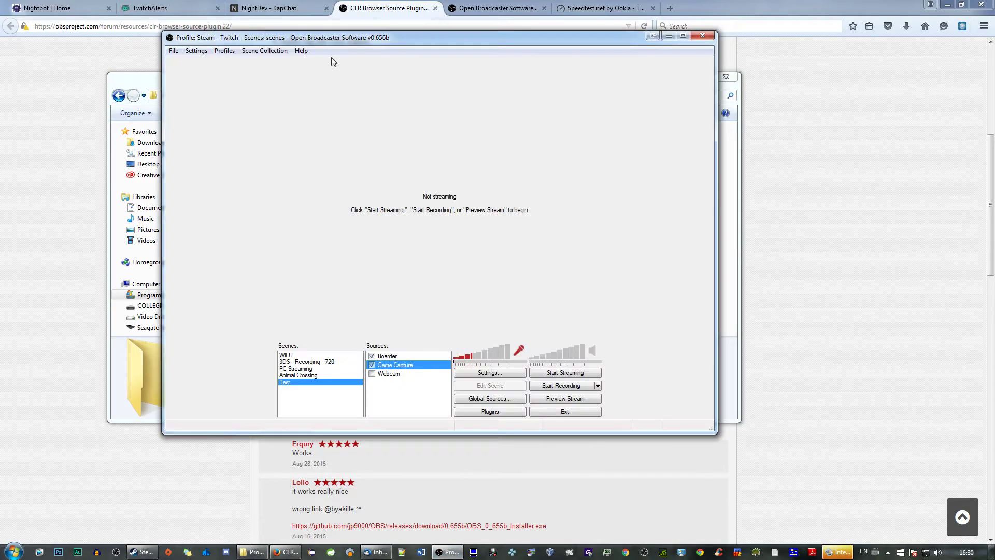
{"action": "left_click_drag", "start_coordinate": [333, 42], "coordinate": [344, 66]}
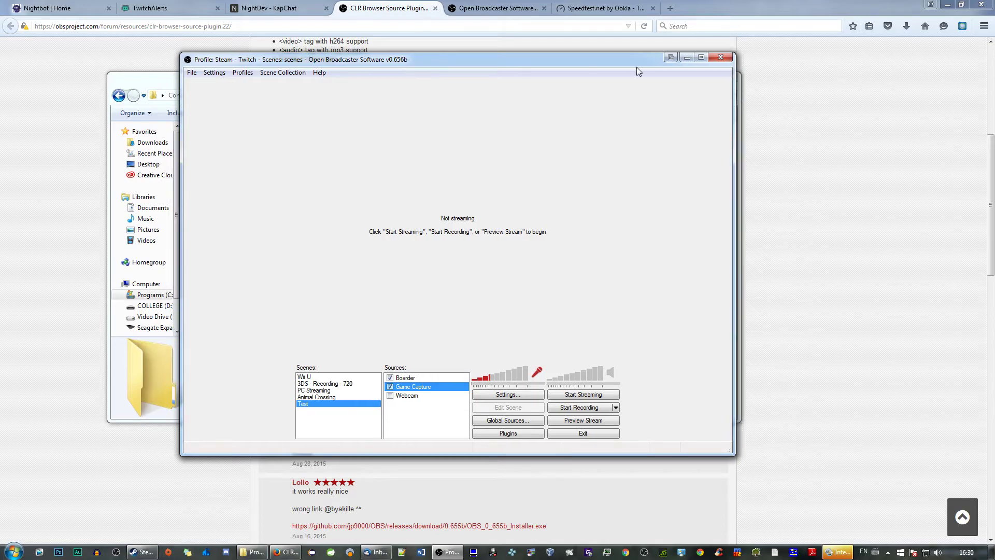
{"action": "left_click", "coordinate": [684, 59]}
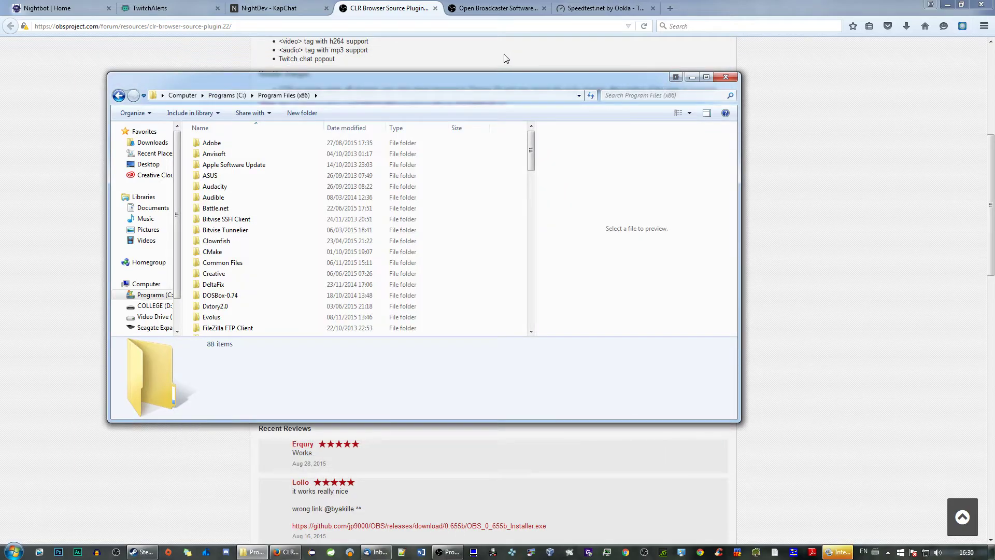
Extract CLRBrowserSourcePlugin-20140909x86.zip directly onto the desktop and identify the extracted CLRHostPlugin folder and CLRHostPlugin.dll.
{"action": "left_click", "coordinate": [489, 58]}
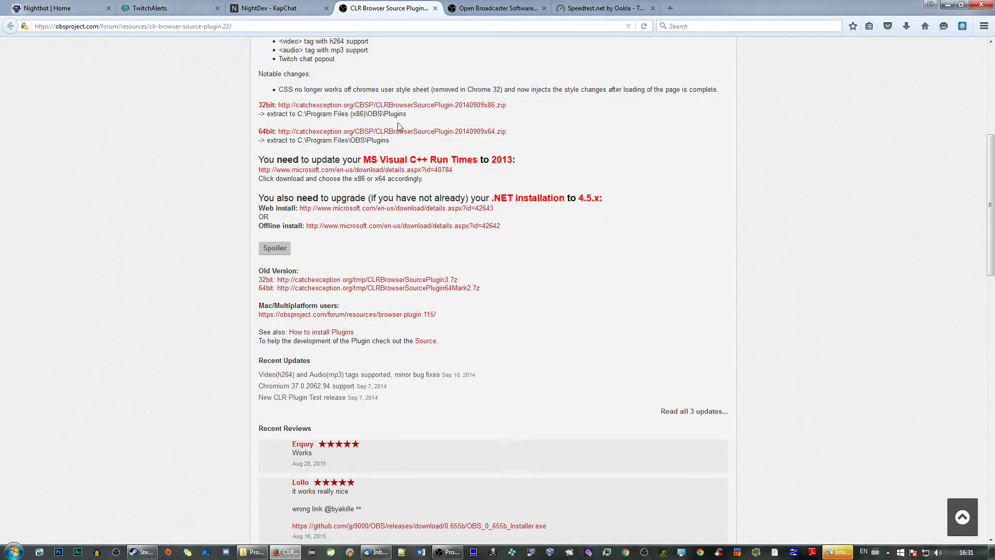
{"action": "left_click", "coordinate": [944, 4]}
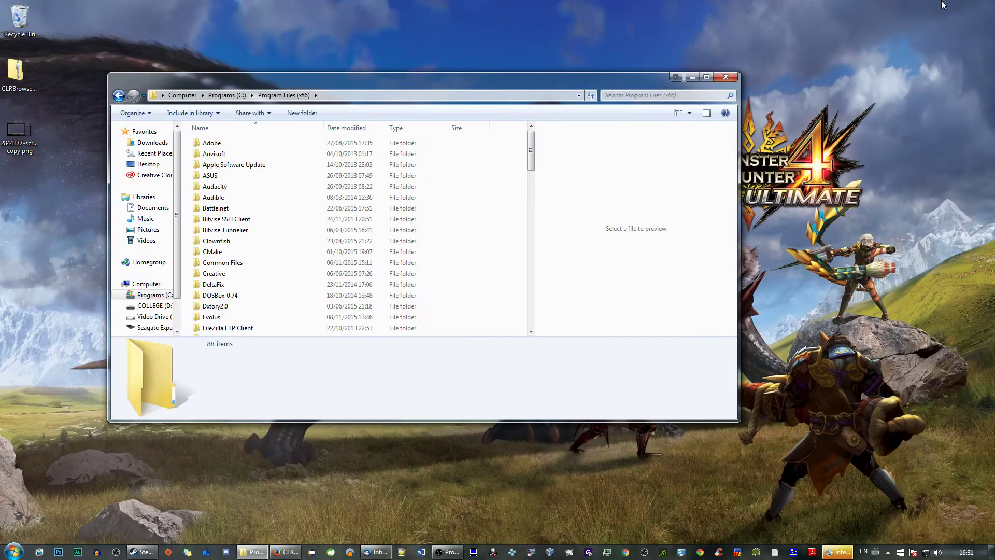
{"action": "left_click", "coordinate": [13, 73]}
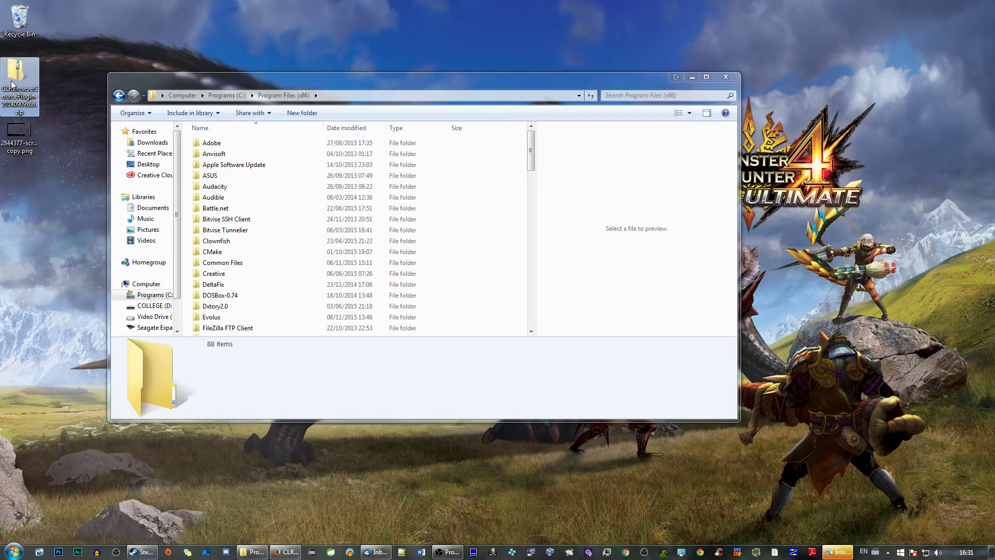
{"action": "right_click", "coordinate": [18, 77]}
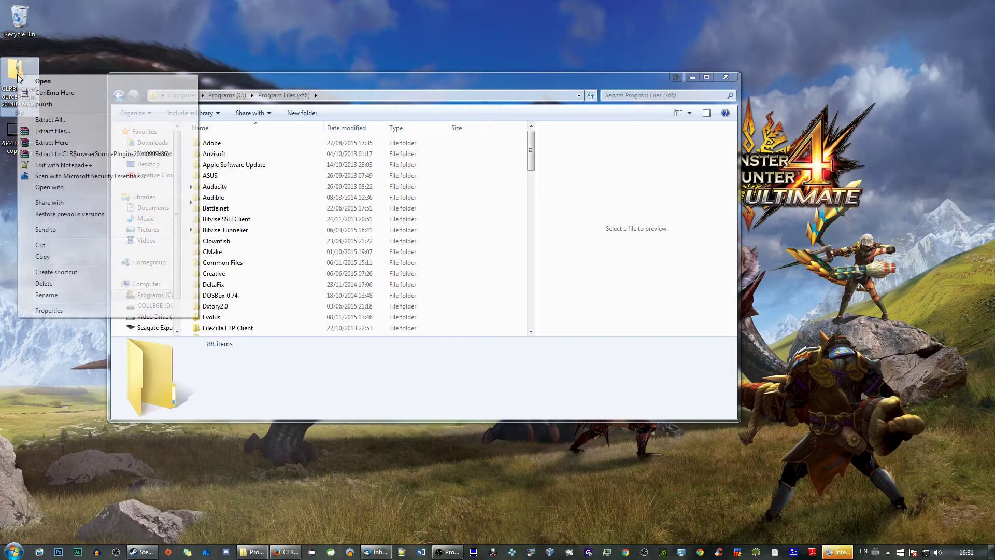
{"action": "left_click", "coordinate": [52, 142]}
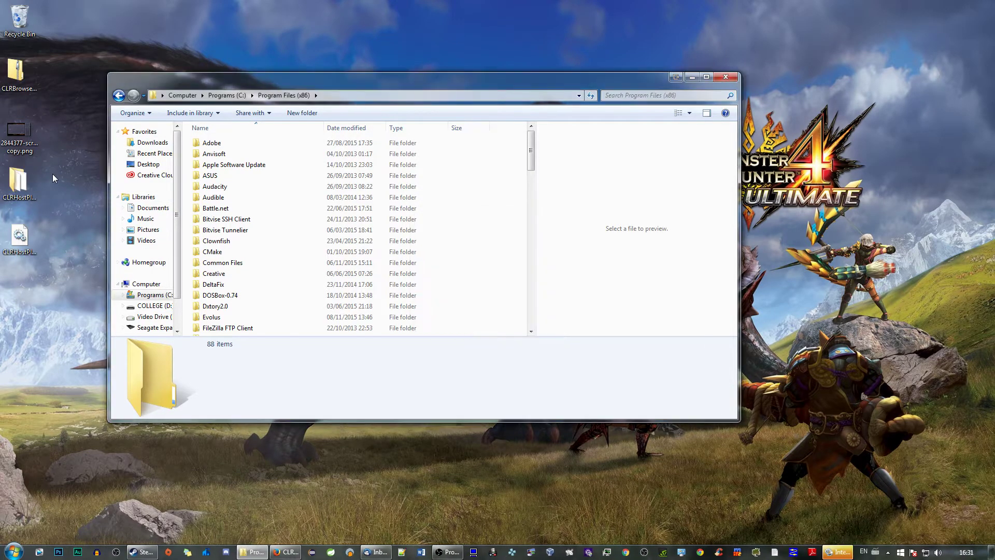
{"action": "left_click", "coordinate": [24, 184]}
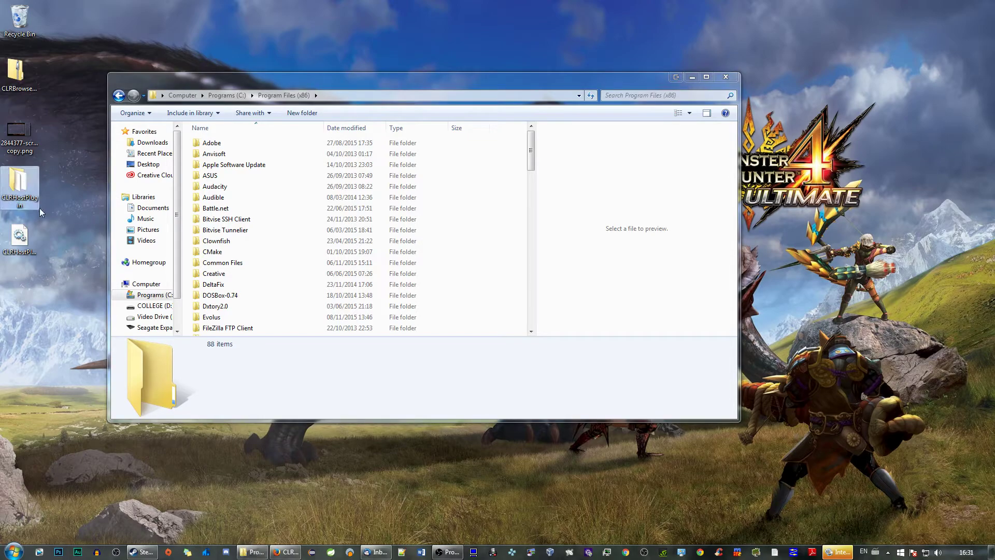
{"action": "left_click", "coordinate": [25, 242]}
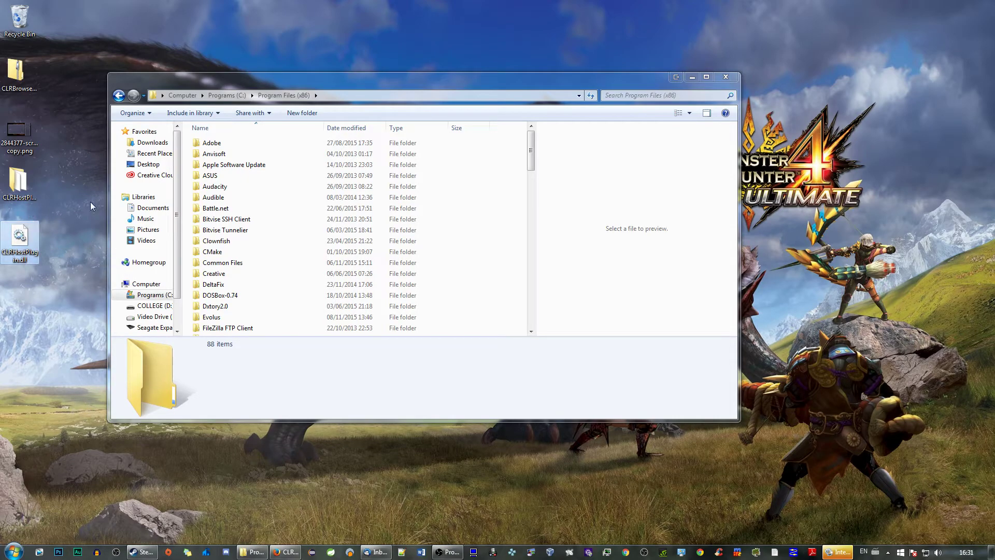
In File Explorer, open the plugins folder inside the OBS folder of Program Files (x86).
{"action": "left_click_drag", "start_coordinate": [254, 83], "coordinate": [331, 39]}
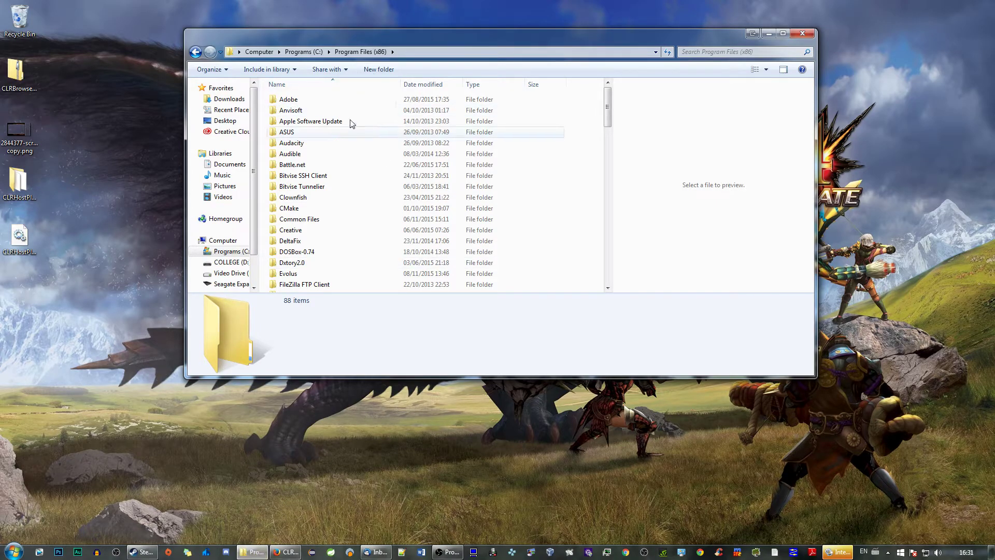
{"action": "left_click", "coordinate": [293, 110]}
{"action": "type", "text": "obs"}
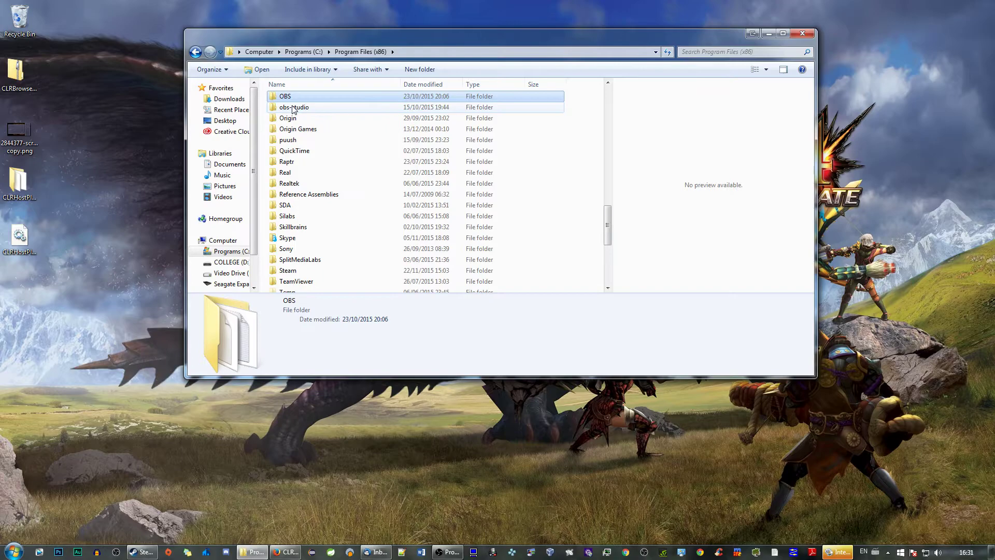
{"action": "key", "text": "Return"}
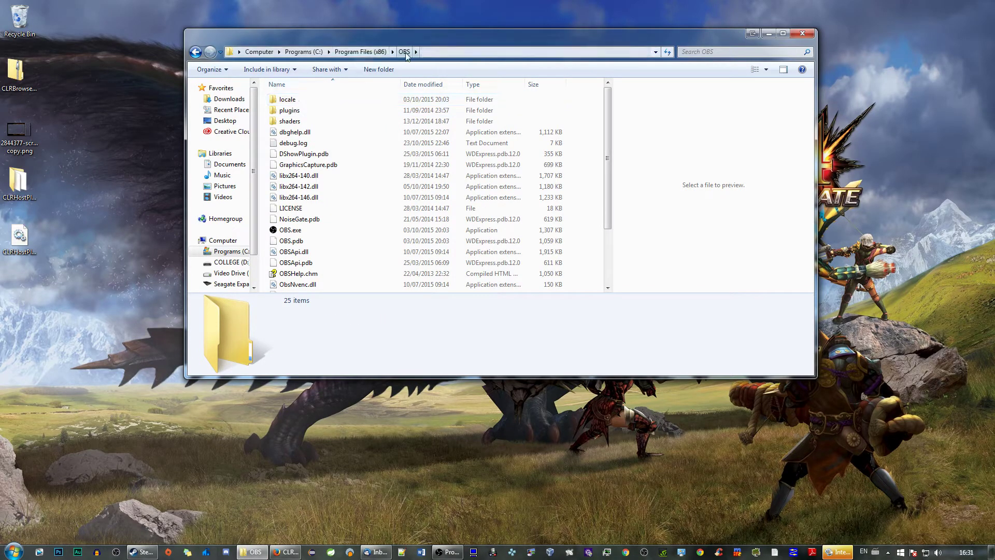
{"action": "left_click", "coordinate": [296, 112]}
{"action": "double_click", "coordinate": [296, 112]}
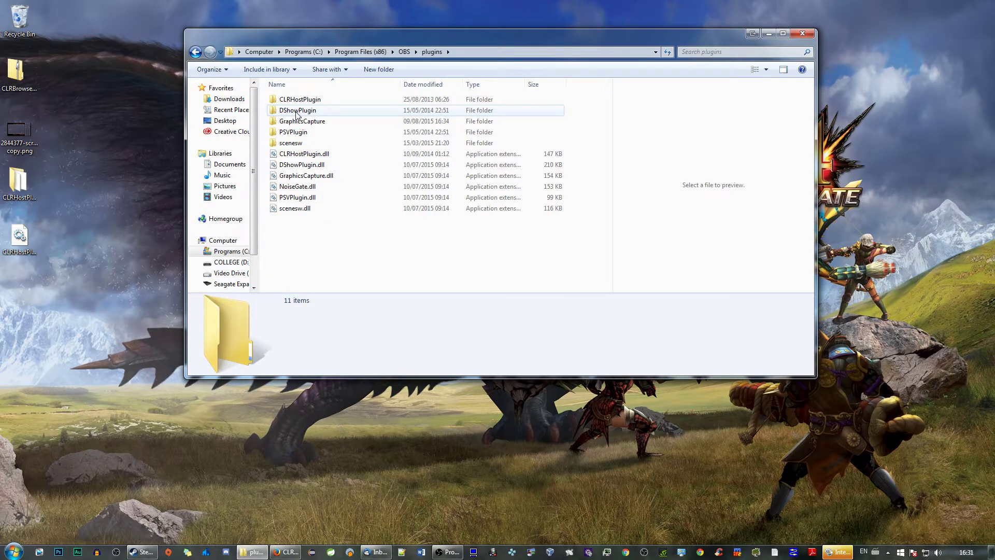
Check the full path of the plugins folder and select its CLRHostPlugin folder and CLRHostPlugin.dll.
{"action": "left_click", "coordinate": [479, 53]}
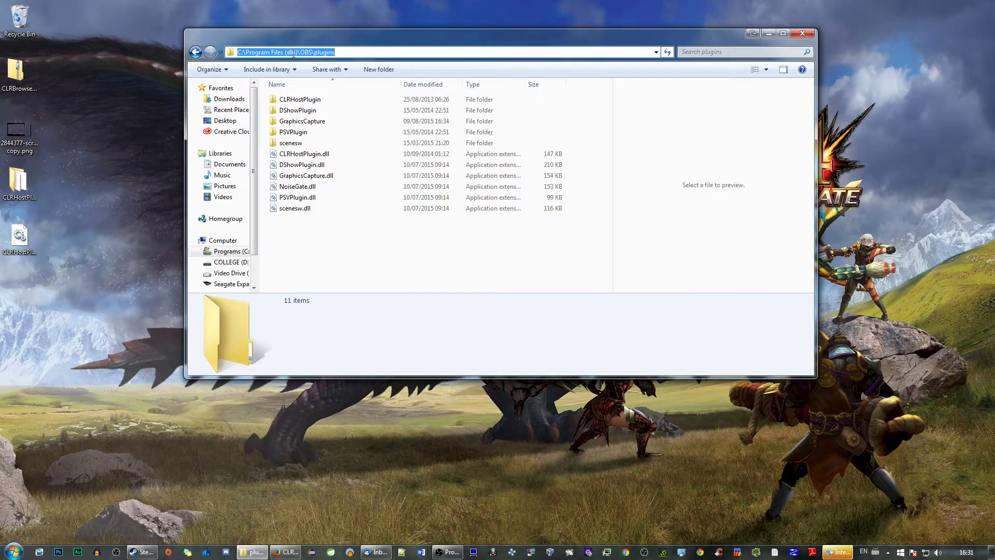
{"action": "left_click", "coordinate": [331, 266]}
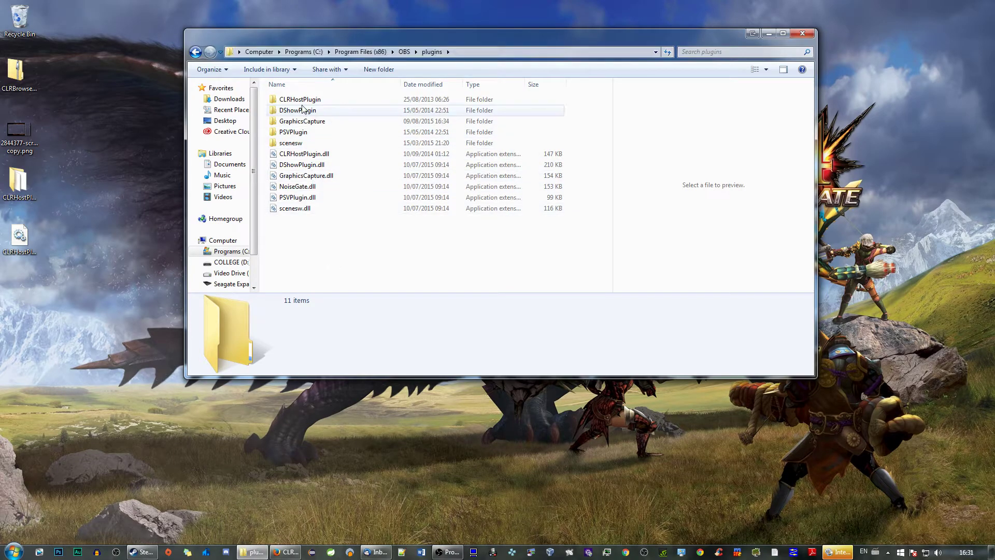
{"action": "left_click", "coordinate": [303, 105]}
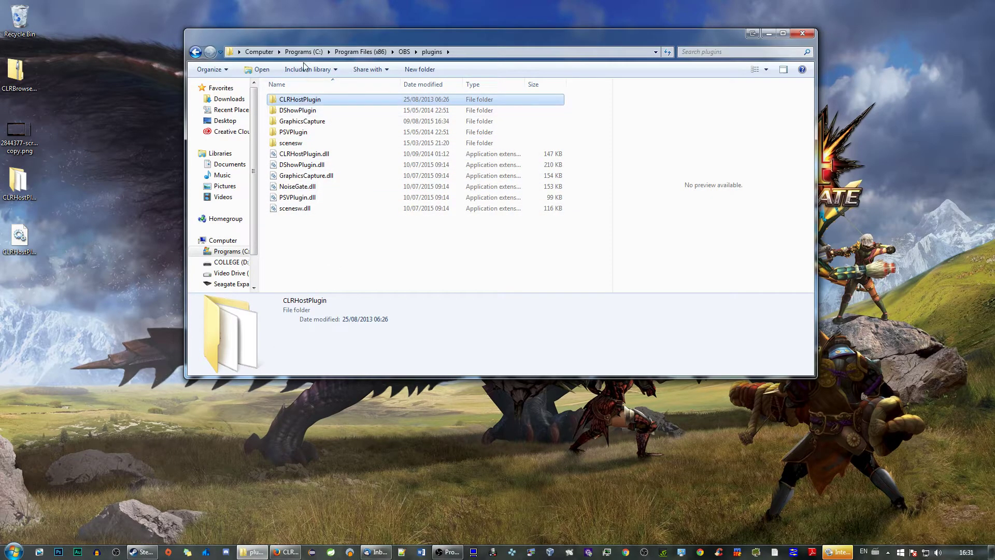
{"action": "left_click", "coordinate": [311, 154], "text": "ctrl"}
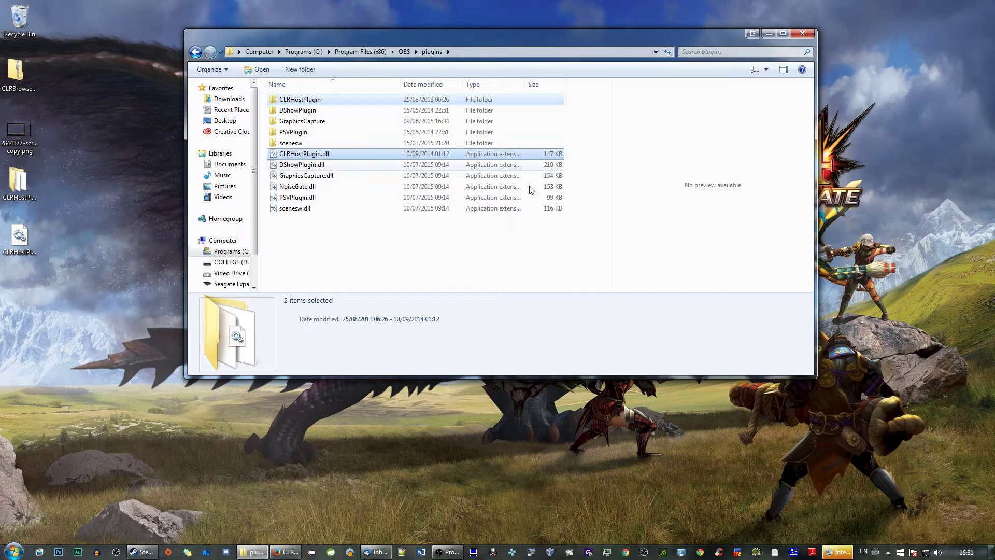
Switch to OBS and add a CLR Browser source named Chat to the Test scene, keeping its default configuration.
{"action": "left_click", "coordinate": [447, 551]}
{"action": "left_click_drag", "start_coordinate": [332, 61], "coordinate": [317, 36]}
{"action": "left_click", "coordinate": [395, 396]}
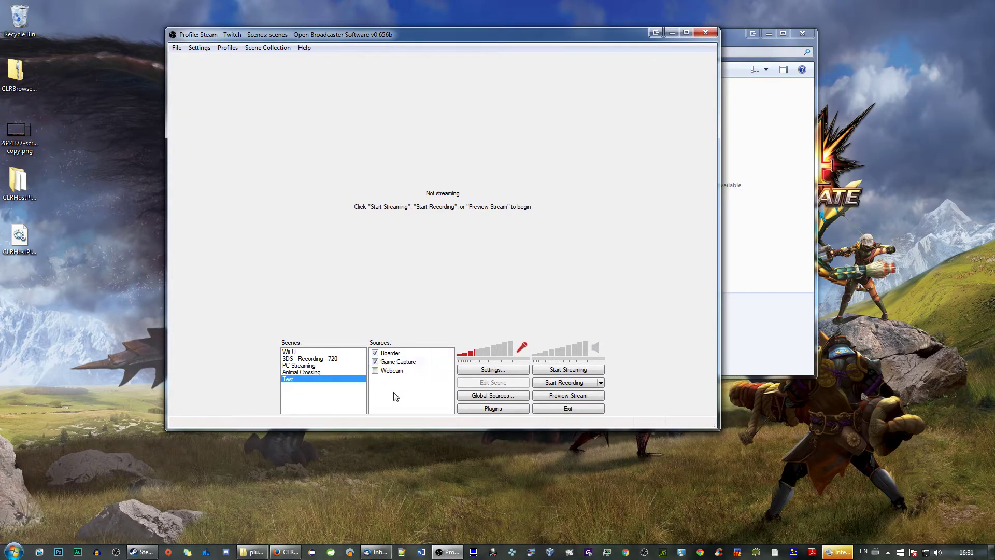
{"action": "right_click", "coordinate": [396, 396]}
{"action": "mouse_move", "coordinate": [438, 399]}
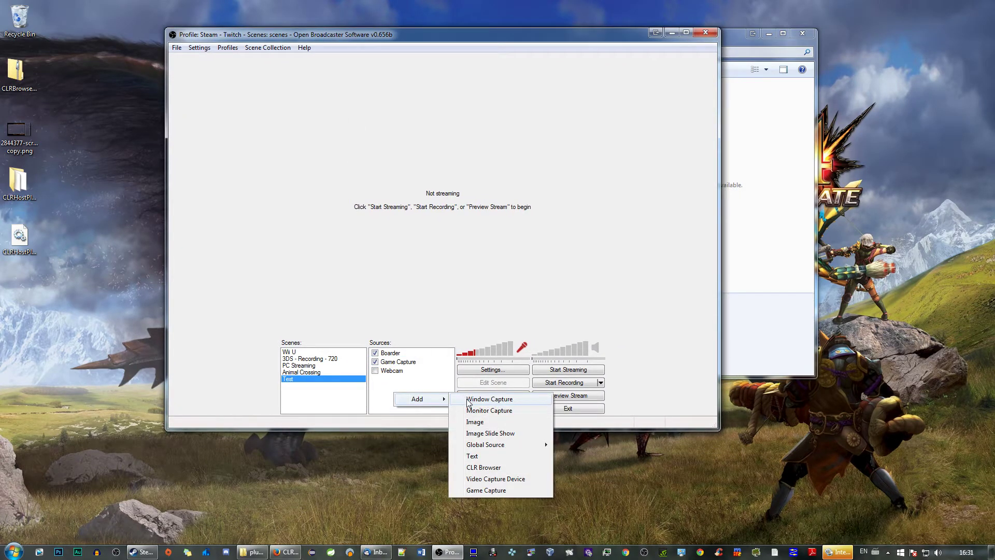
{"action": "left_click", "coordinate": [484, 468]}
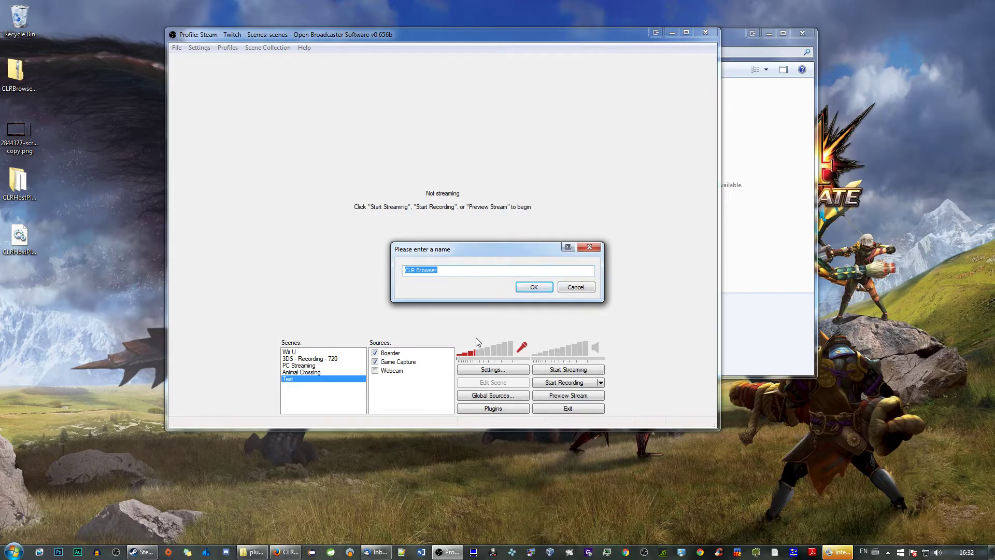
{"action": "type", "text": "Chat"}
{"action": "key", "text": "Return"}
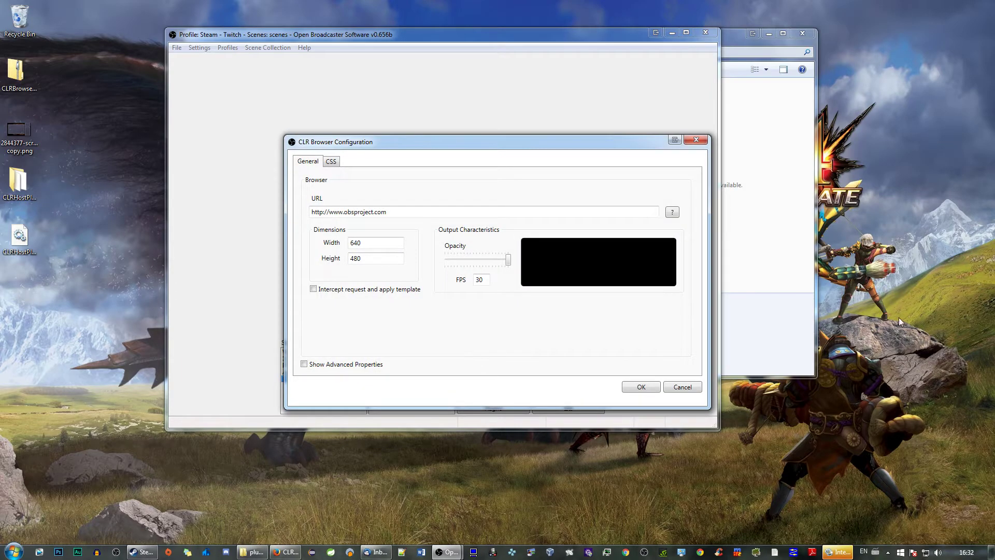
{"action": "left_click", "coordinate": [644, 387]}
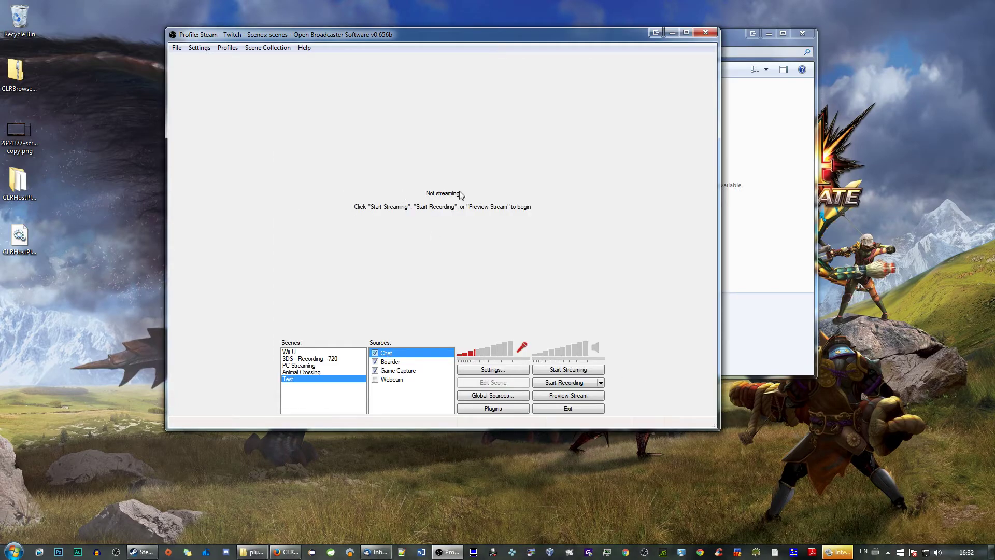
{"action": "left_click_drag", "start_coordinate": [443, 40], "coordinate": [486, 41]}
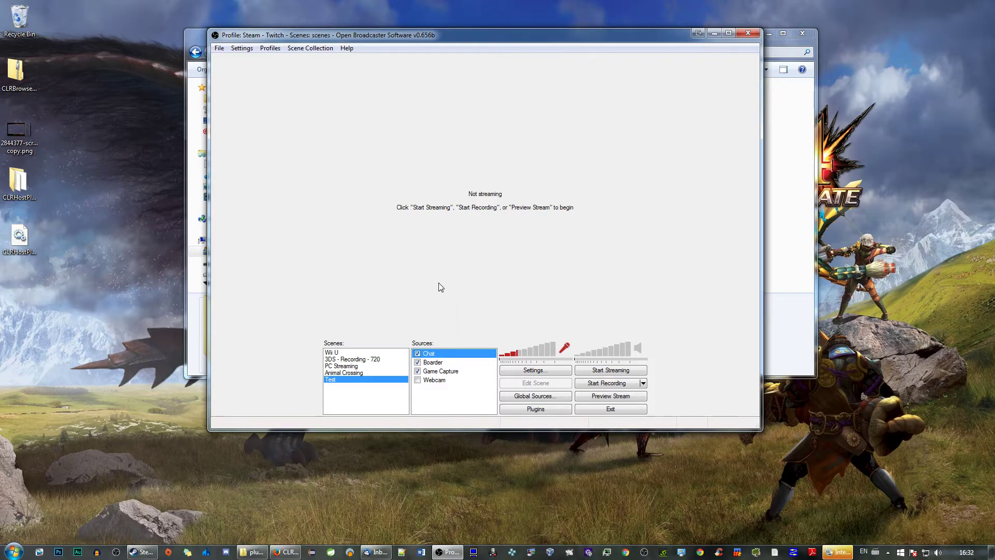
Switch to Firefox, show the KapChat page and highlight its address.
{"action": "left_click", "coordinate": [285, 551]}
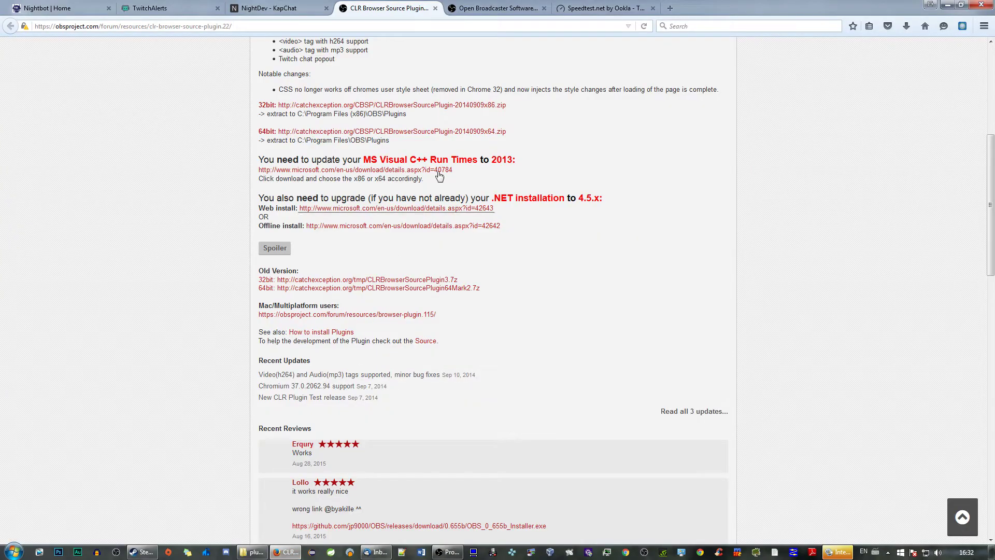
{"action": "left_click", "coordinate": [260, 7]}
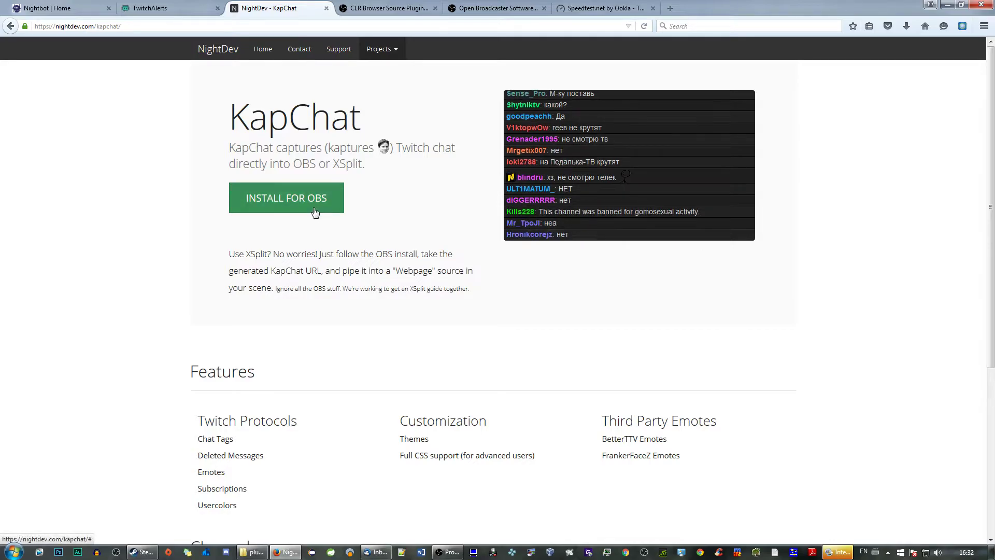
{"action": "left_click", "coordinate": [72, 29]}
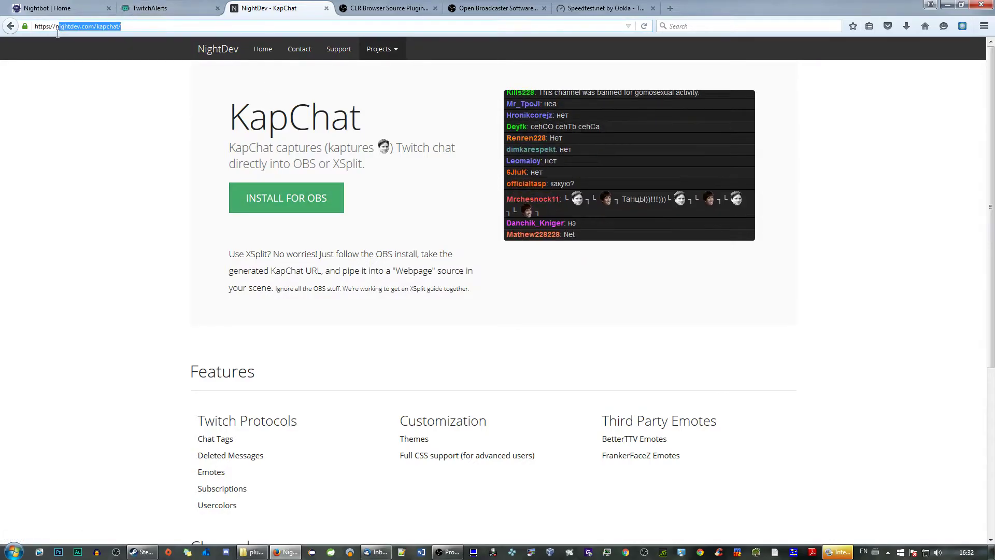
{"action": "double_click", "coordinate": [108, 26]}
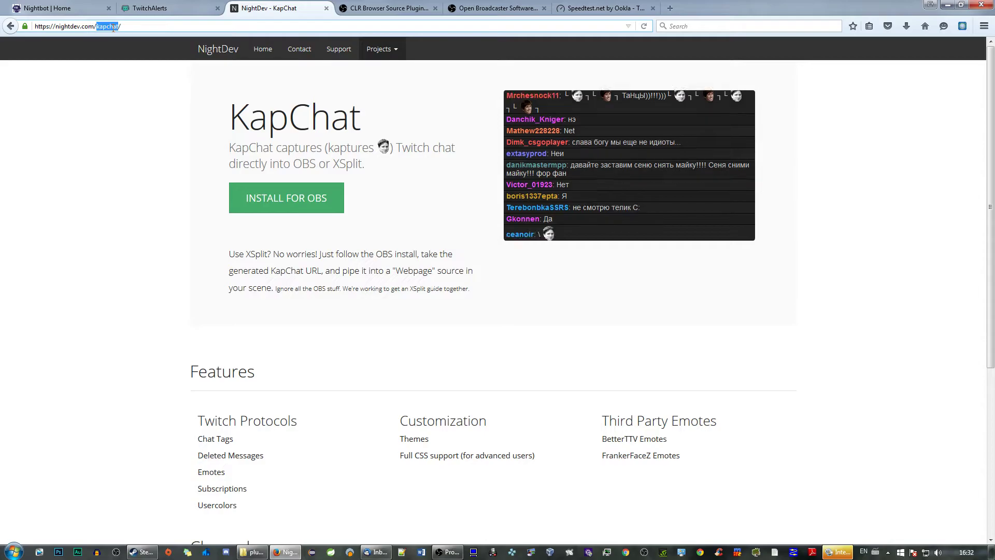
{"action": "key", "text": "ctrl+a"}
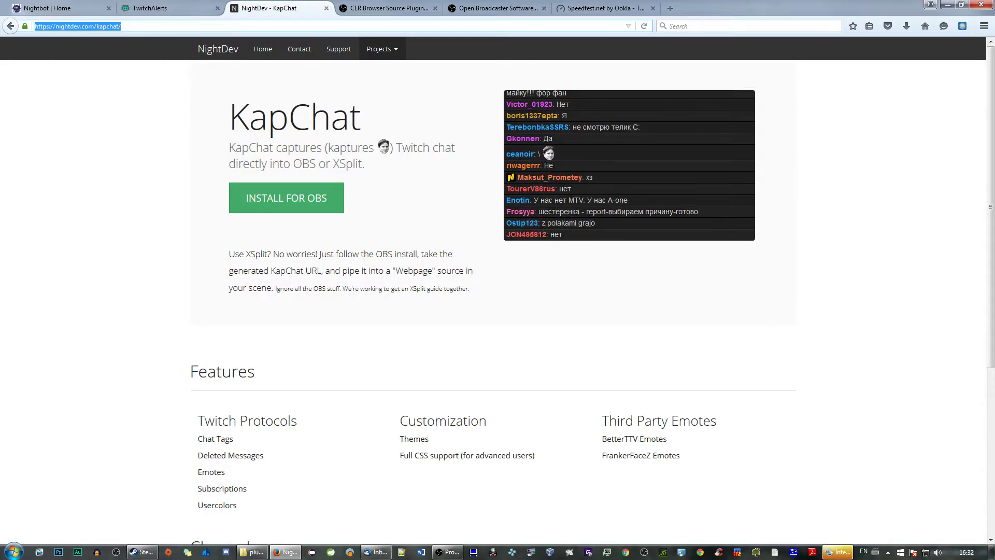
Start the KapChat installation for OBS, go to step 2 and review the username, chat fade, bot and theme options.
{"action": "left_click", "coordinate": [272, 207]}
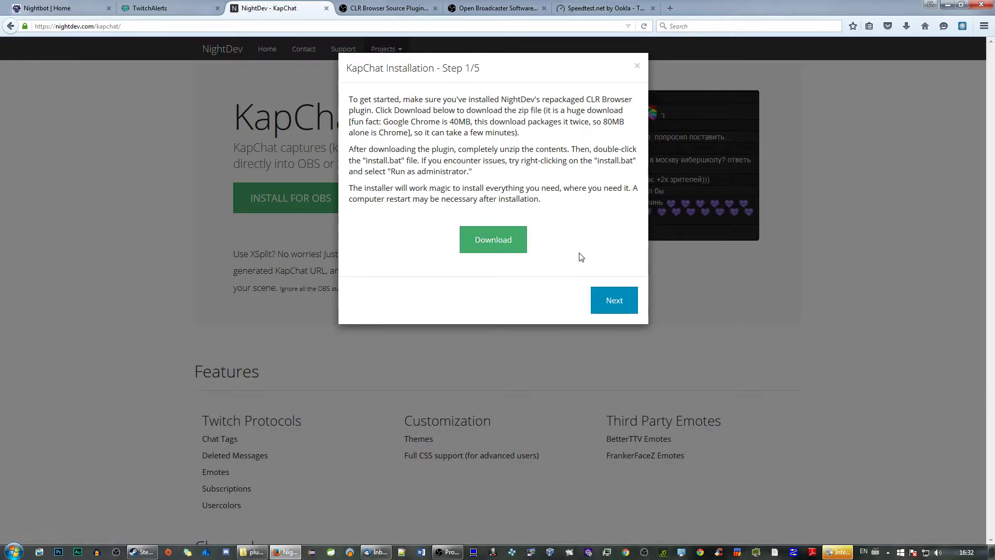
{"action": "left_click", "coordinate": [622, 302]}
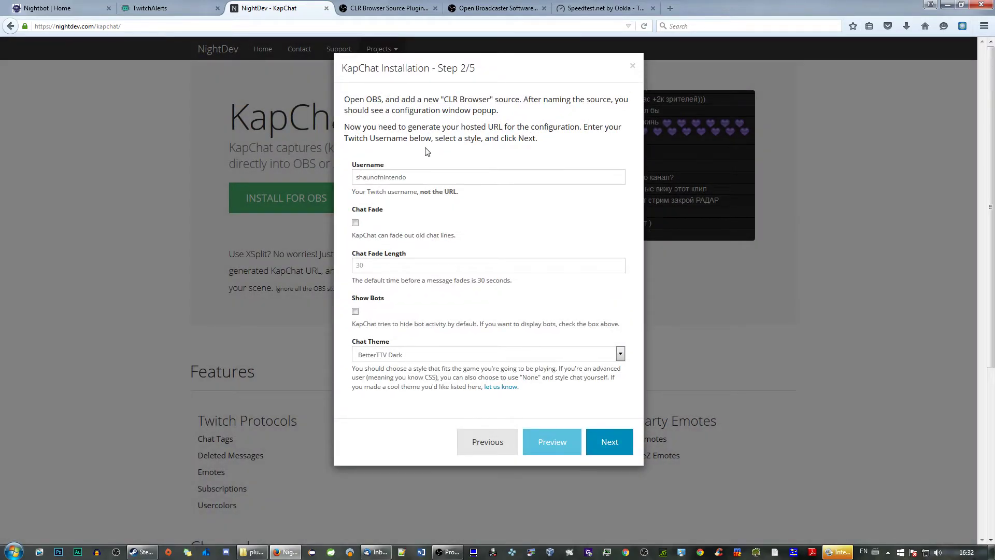
{"action": "left_click_drag", "start_coordinate": [410, 178], "coordinate": [347, 185]}
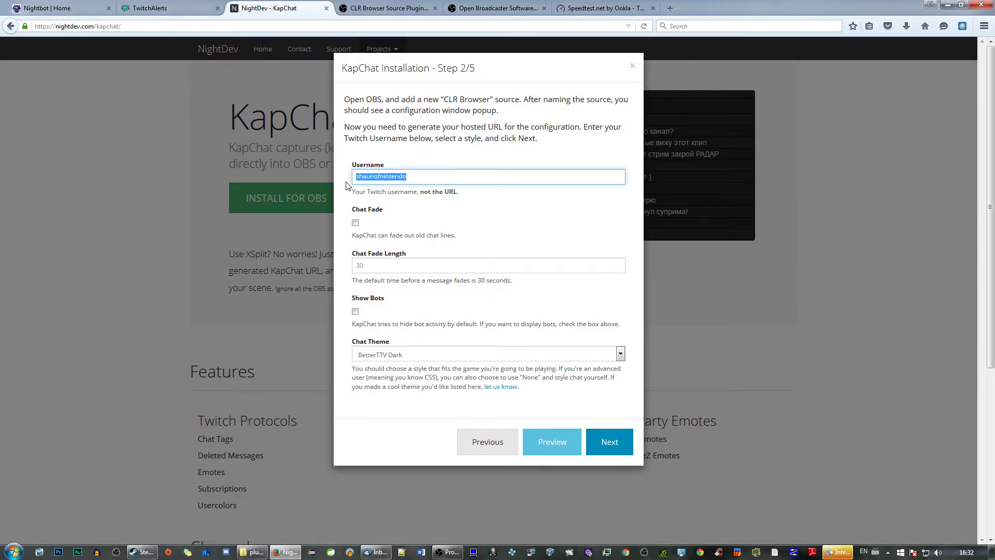
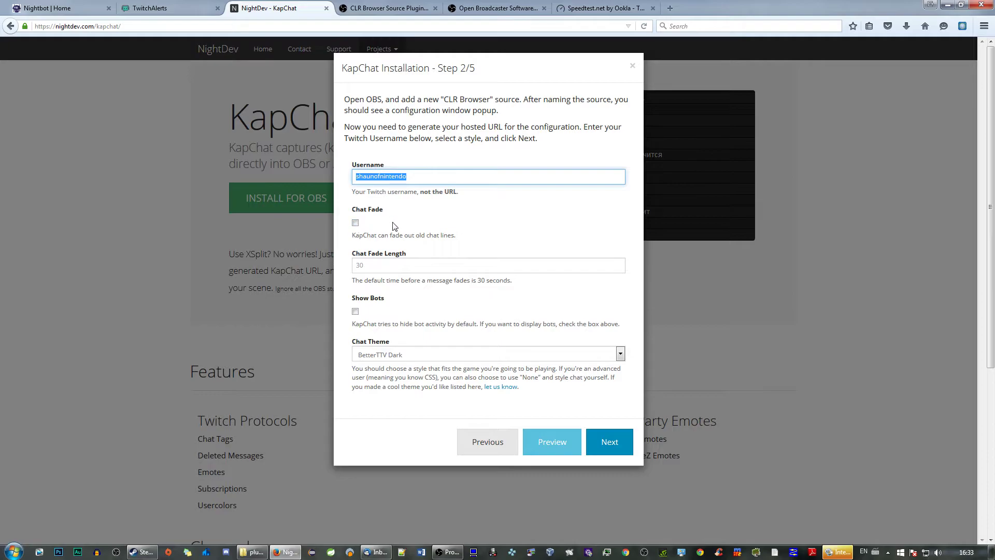
{"action": "scroll", "coordinate": [369, 304], "scroll_direction": "down", "scroll_amount": 2}
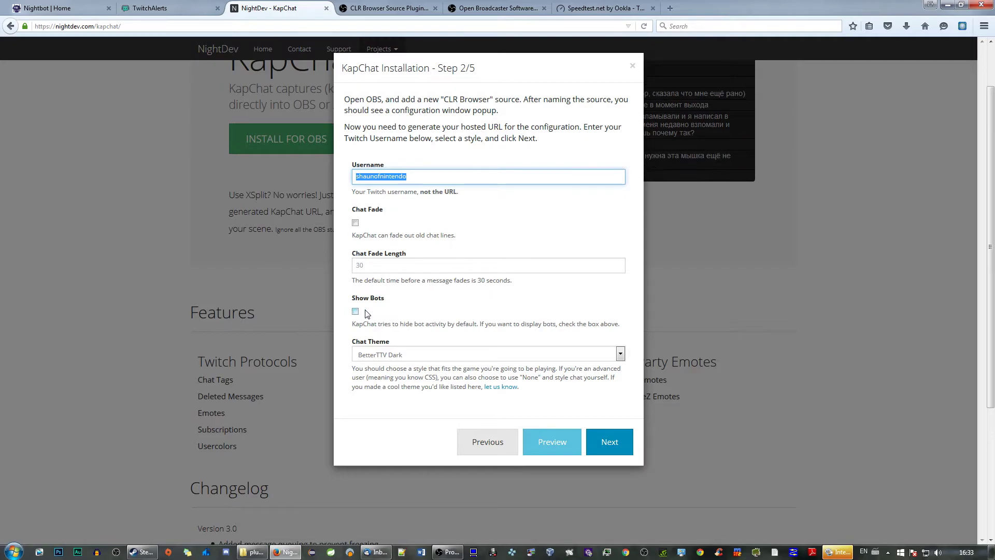
{"action": "scroll", "coordinate": [424, 310], "scroll_direction": "down", "scroll_amount": 1}
{"action": "scroll", "coordinate": [407, 343], "scroll_direction": "up", "scroll_amount": 1}
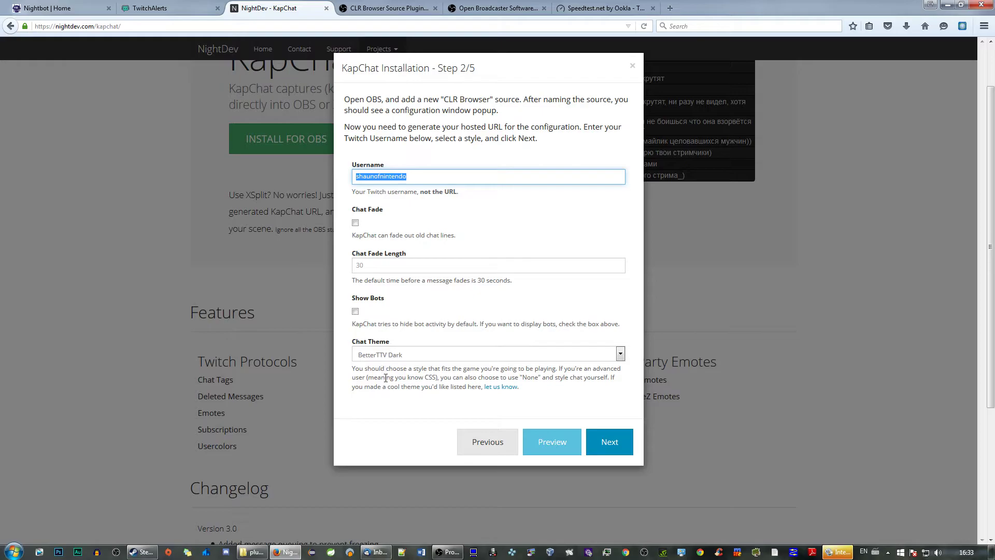
Keep the BetterTTV Dark chat theme selected and preview how the chat looks with it.
{"action": "left_click", "coordinate": [394, 356]}
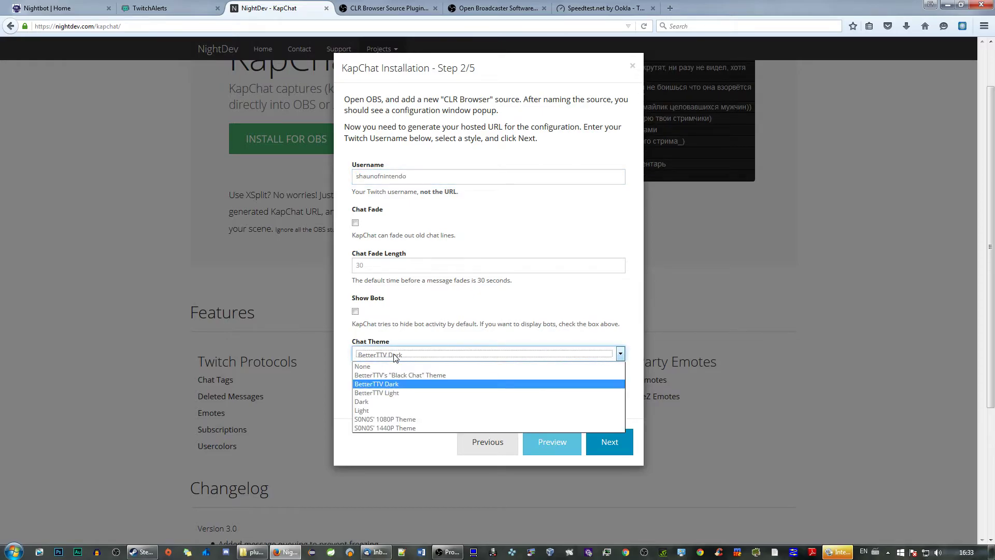
{"action": "left_click", "coordinate": [386, 385]}
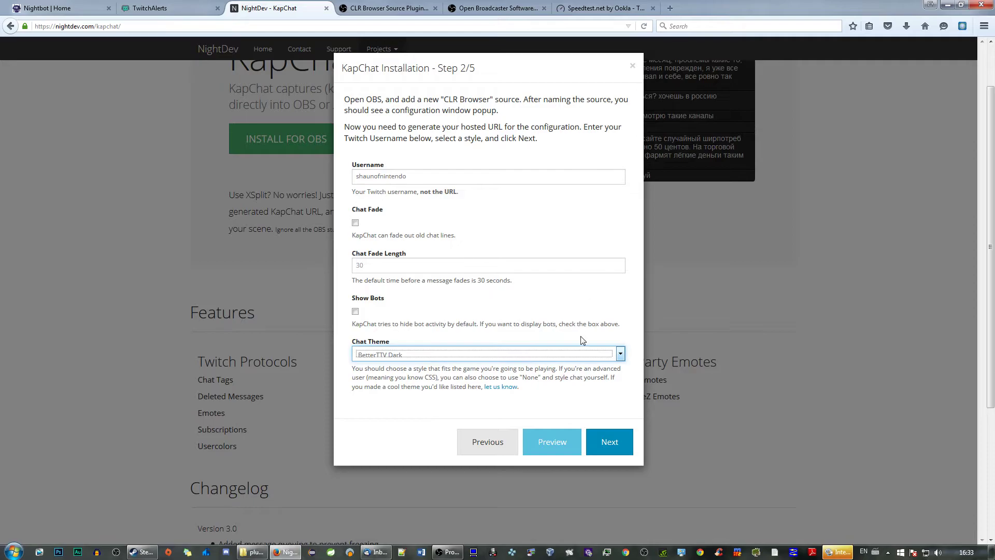
{"action": "left_click", "coordinate": [569, 451]}
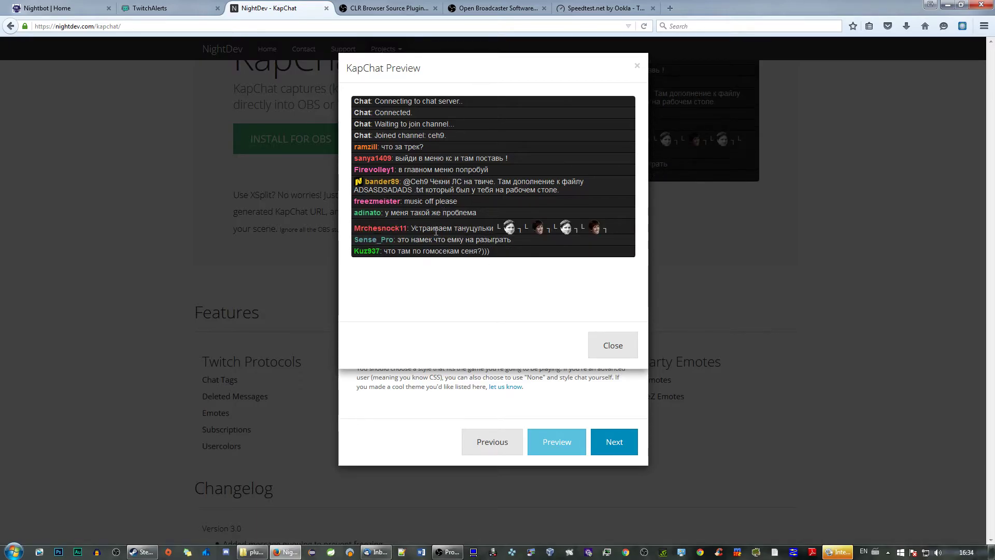
{"action": "left_click", "coordinate": [617, 352]}
Set the chat theme to BetterTTV's "Black Chat" Theme and preview the chat with it.
{"action": "left_click", "coordinate": [410, 355]}
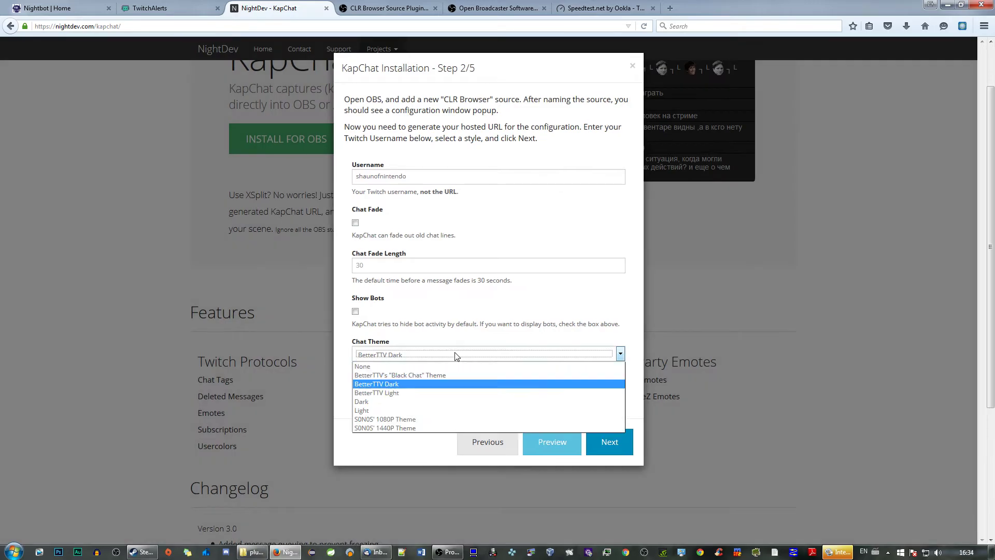
{"action": "left_click", "coordinate": [406, 376]}
{"action": "left_click", "coordinate": [552, 442]}
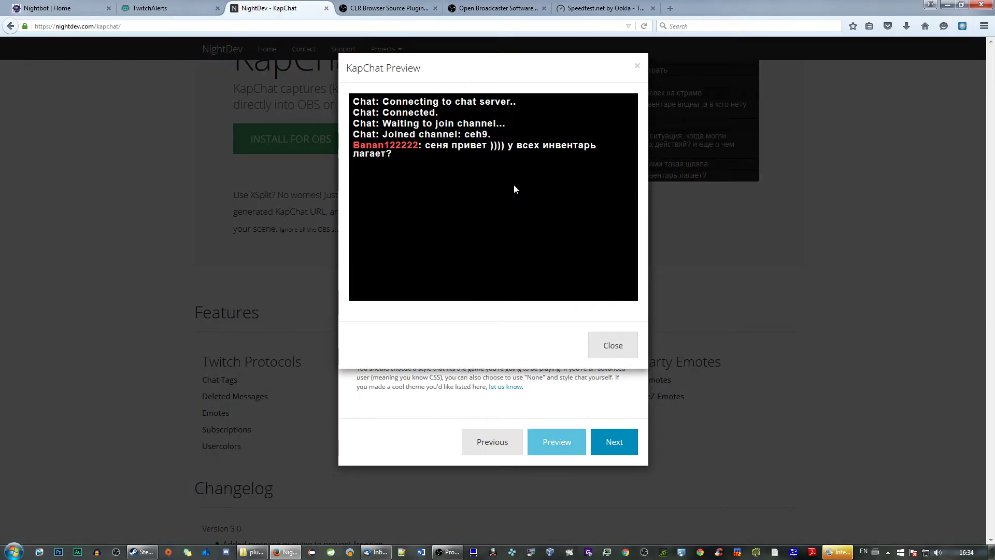
{"action": "left_click", "coordinate": [610, 358]}
Set the chat theme to BetterTTV Dark, continue to step 3 and copy the complete hosted URL.
{"action": "left_click", "coordinate": [428, 355]}
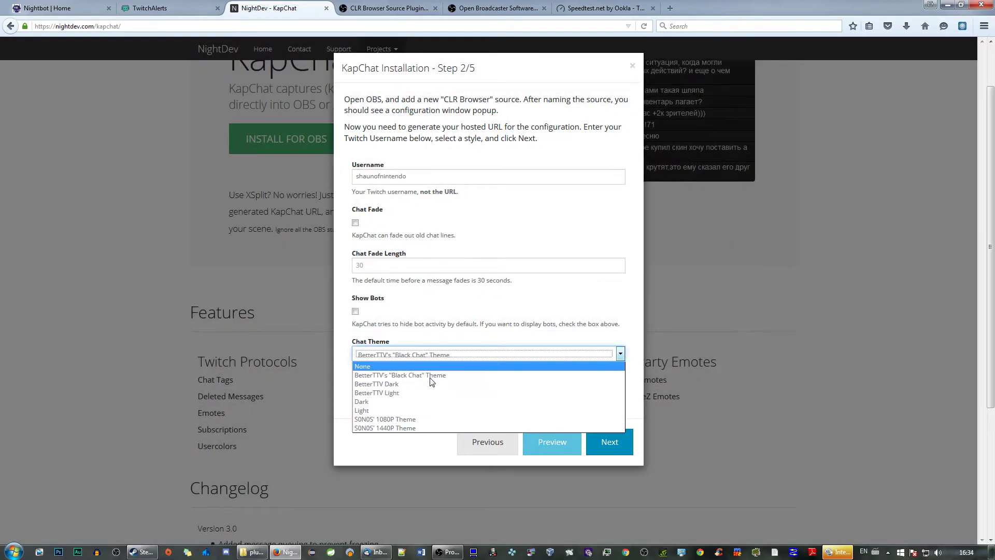
{"action": "left_click", "coordinate": [425, 385]}
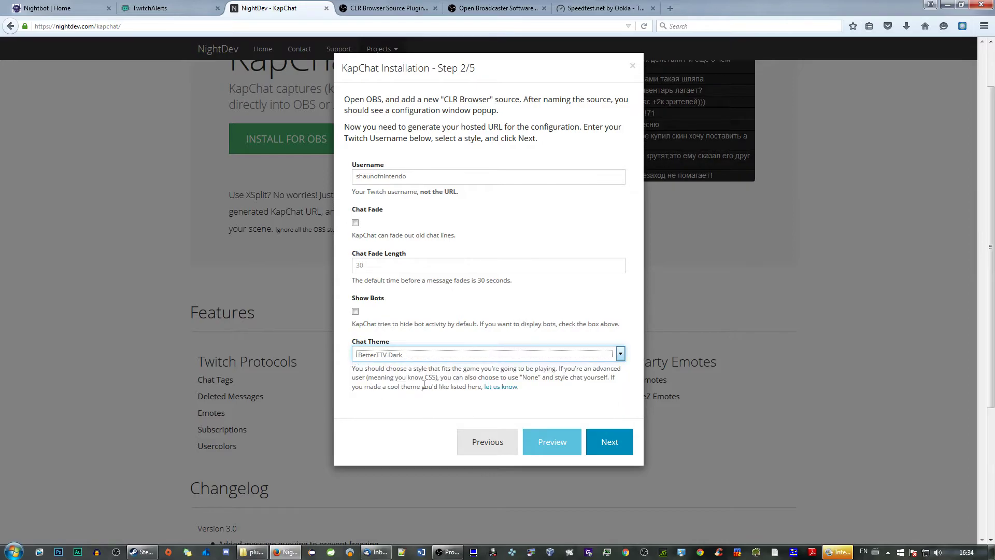
{"action": "left_click", "coordinate": [609, 442]}
{"action": "left_click_drag", "start_coordinate": [428, 135], "coordinate": [627, 119]}
{"action": "left_click", "coordinate": [544, 133]}
{"action": "key", "text": "ctrl+a"}
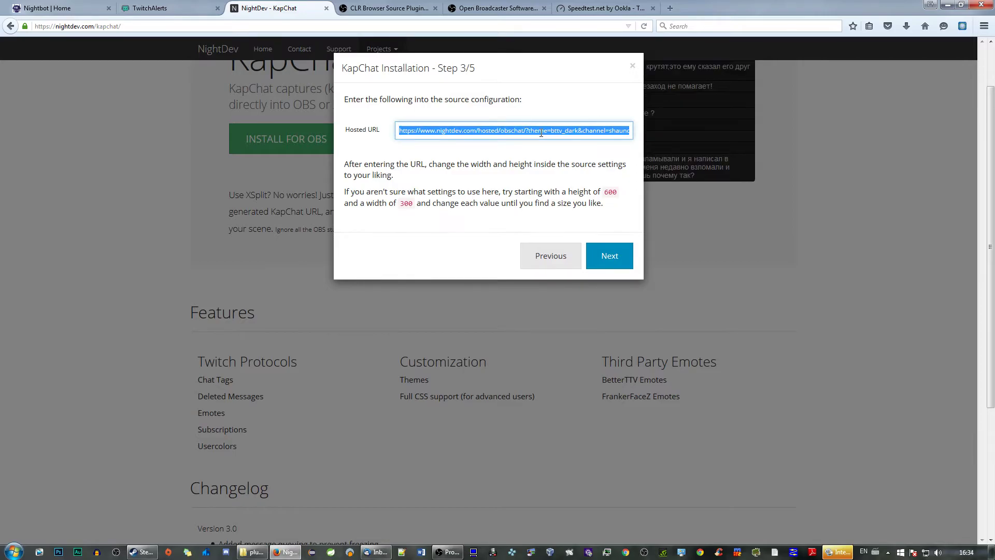
Switch to OBS and replace the URL of the Test scene's Chat source with the copied KapChat hosted URL.
{"action": "left_click", "coordinate": [449, 551]}
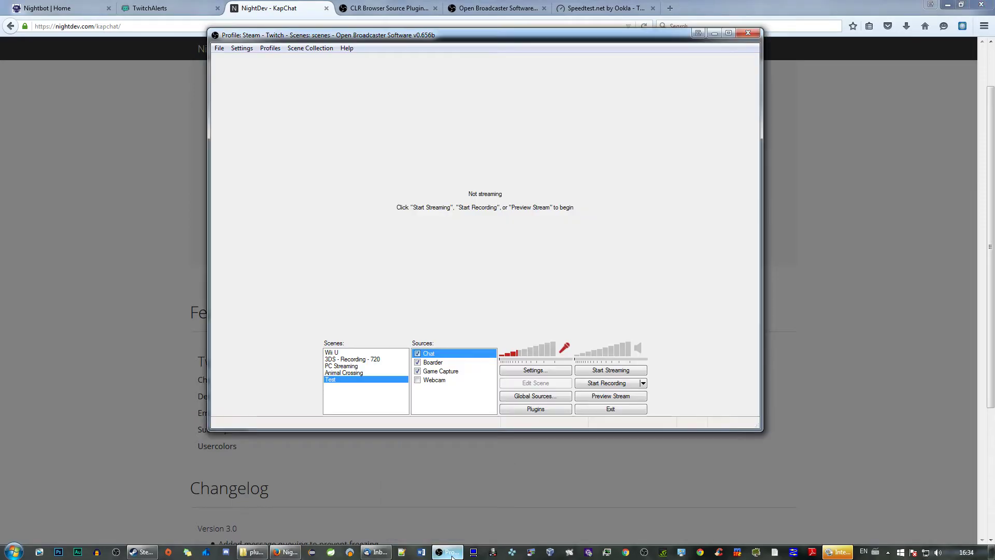
{"action": "right_click", "coordinate": [430, 355]}
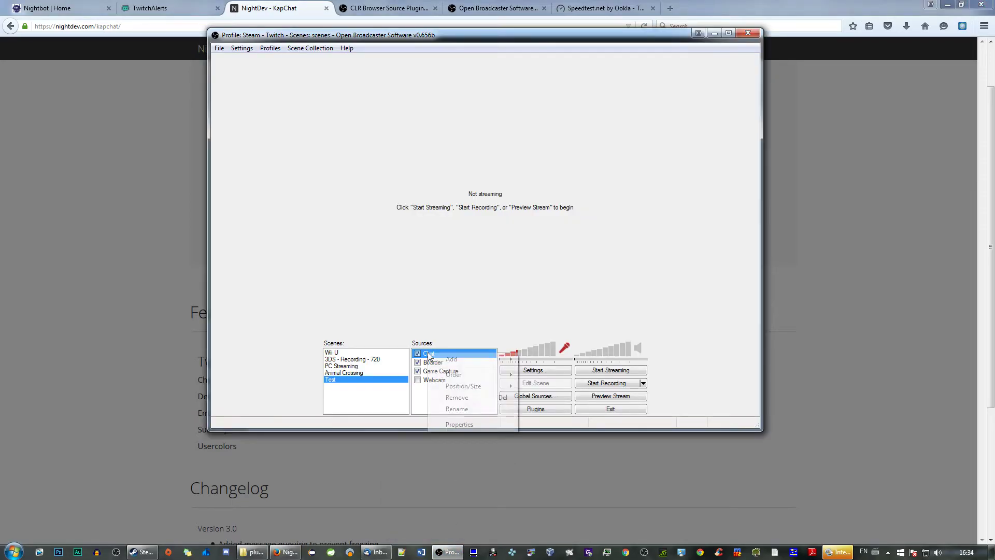
{"action": "left_click", "coordinate": [456, 424]}
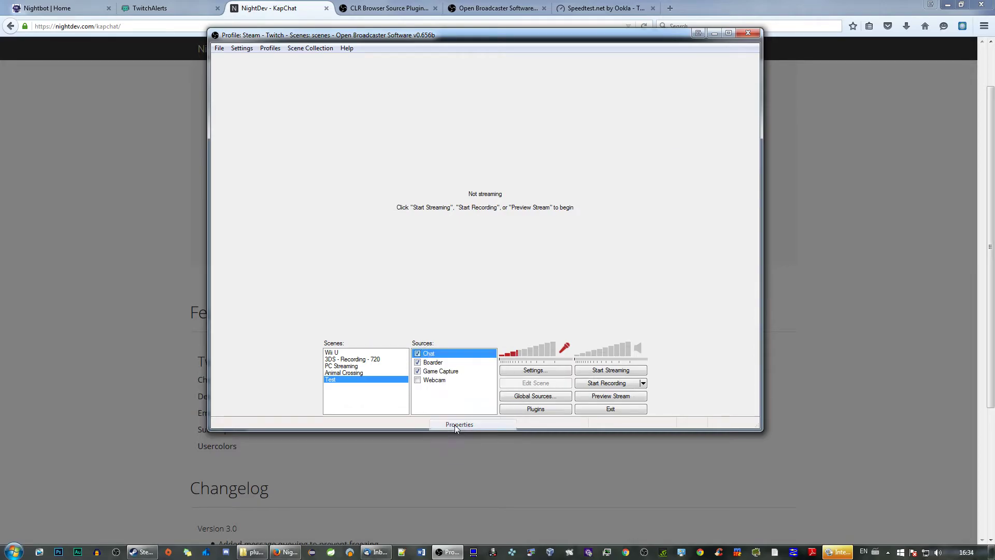
{"action": "left_click_drag", "start_coordinate": [373, 147], "coordinate": [369, 126]}
{"action": "left_click", "coordinate": [399, 191]}
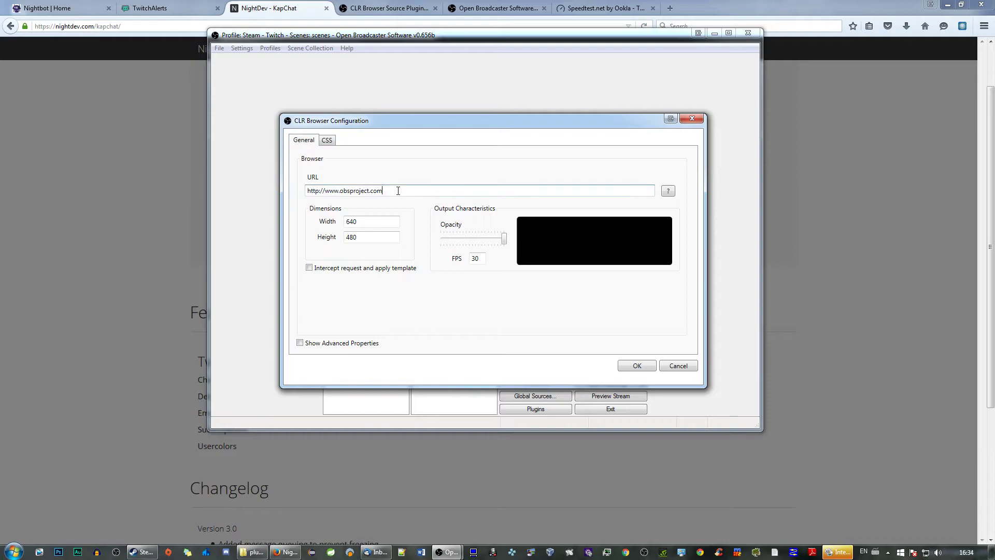
{"action": "key", "text": "ctrl+a"}
{"action": "type", "text": "https://www.nightdev.com/hosted/obschat/?theme=bttv_dark&channel=shaunofnintendo&fade=false&bot_activity=false"}
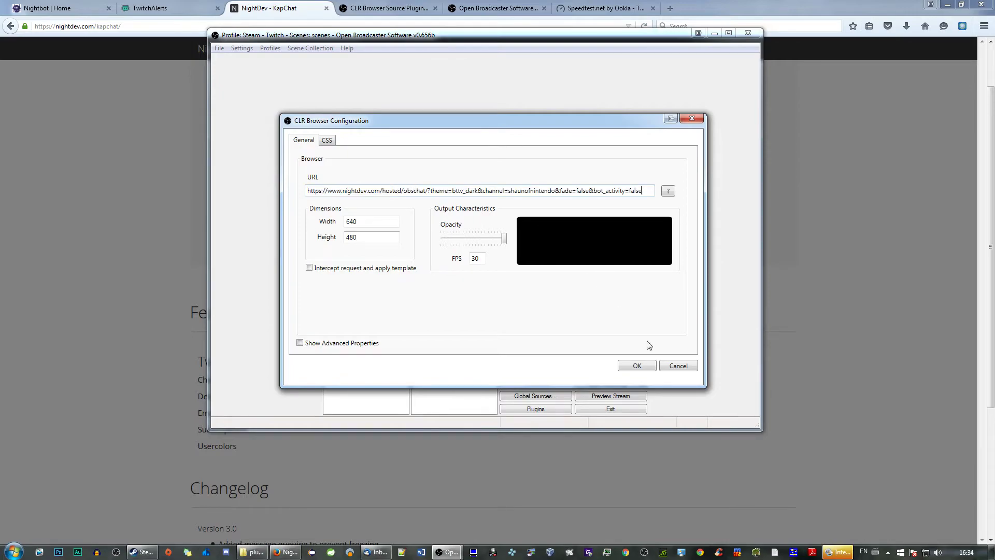
{"action": "left_click", "coordinate": [638, 366]}
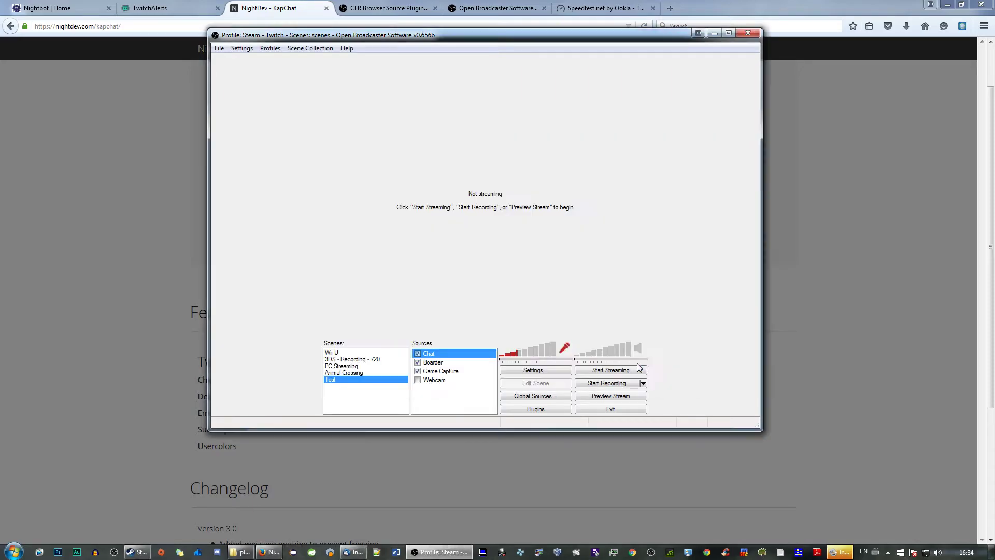
Hide the Boarder and Game Capture sources, then move and enlarge the Chat source in the scene preview before stopping the preview.
{"action": "left_click", "coordinate": [418, 371]}
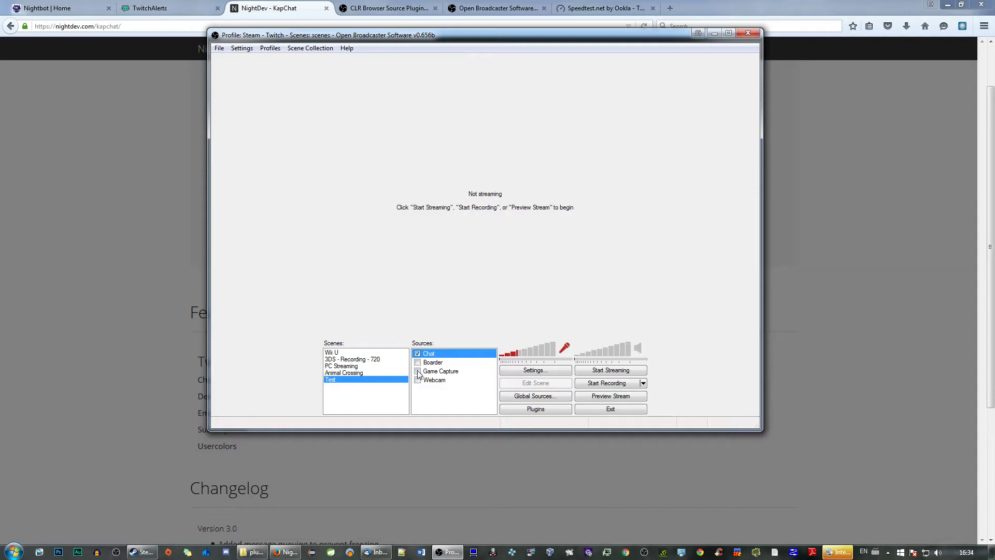
{"action": "left_click", "coordinate": [601, 399]}
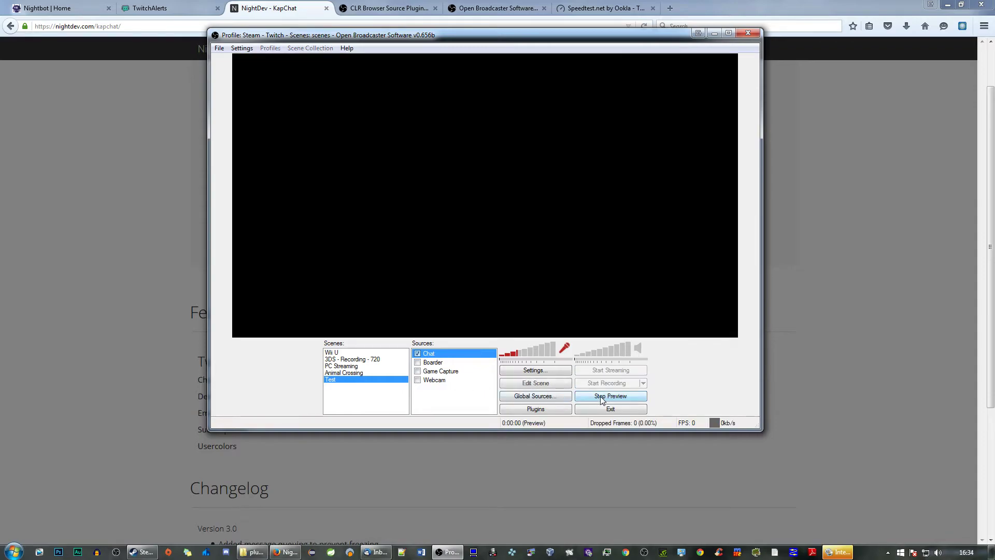
{"action": "left_click", "coordinate": [544, 384]}
{"action": "left_click_drag", "start_coordinate": [412, 155], "coordinate": [568, 185]}
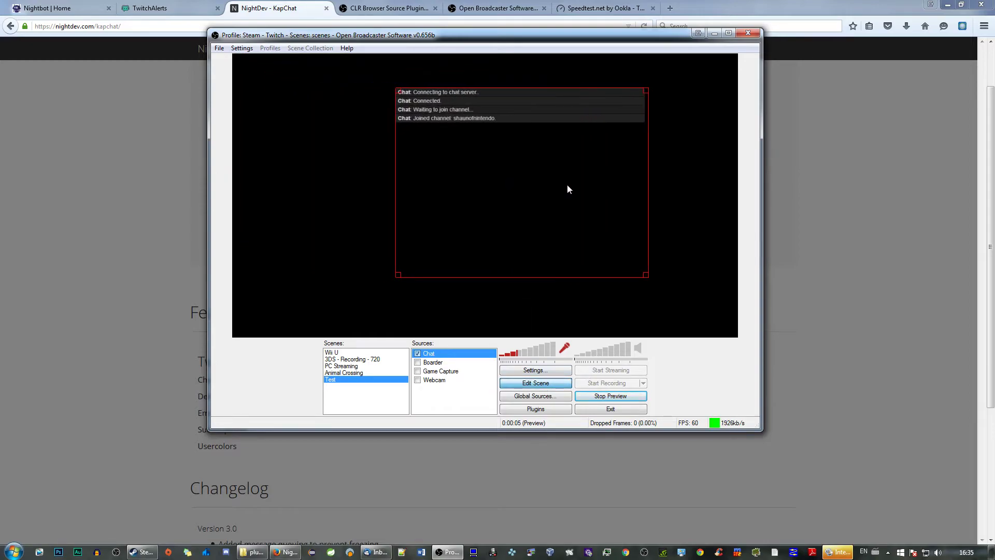
{"action": "left_click_drag", "start_coordinate": [645, 274], "coordinate": [633, 292]}
{"action": "left_click_drag", "start_coordinate": [520, 127], "coordinate": [564, 117]}
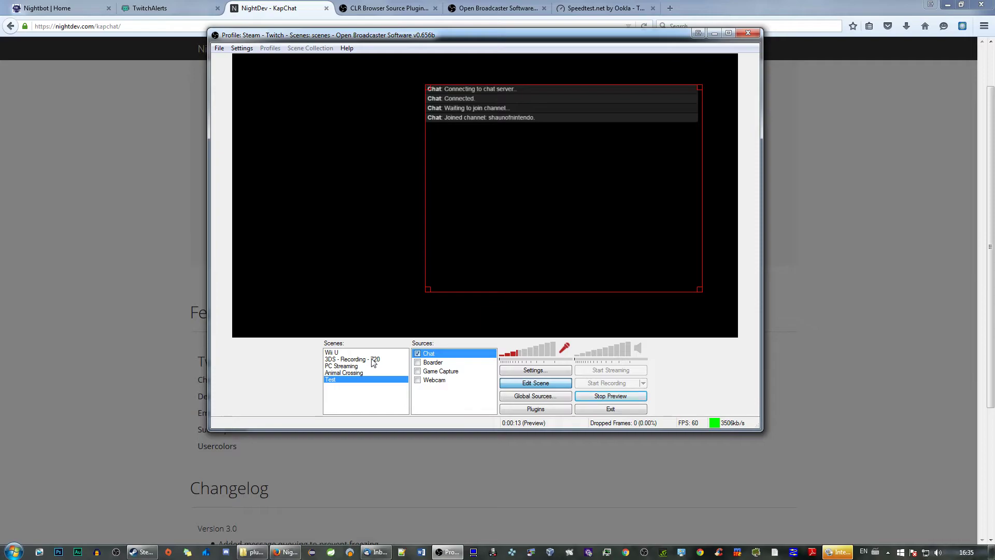
{"action": "left_click", "coordinate": [609, 397]}
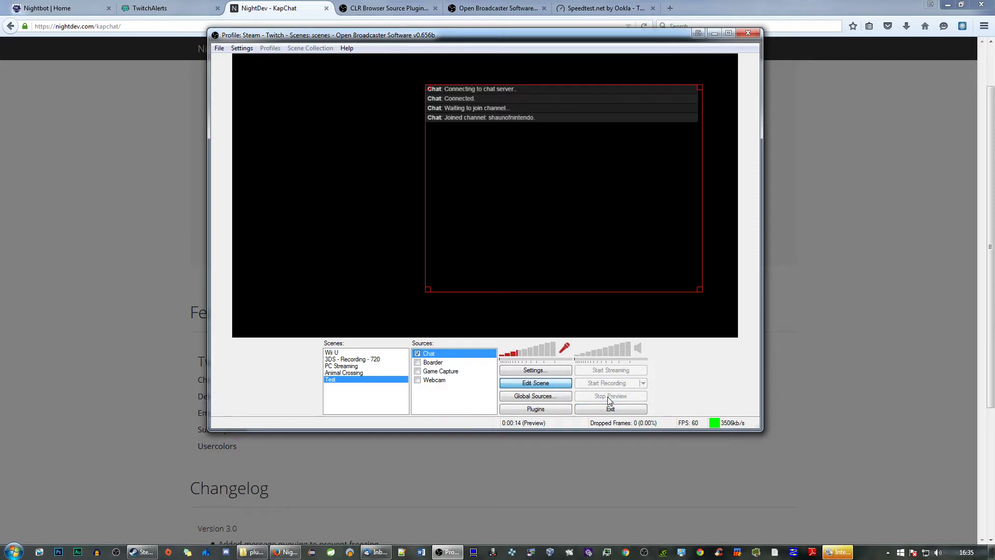
Check the width and height of the Test Chat source in the 3DS - Recording - 720 scene, leaving its configuration as it is.
{"action": "left_click", "coordinate": [361, 359]}
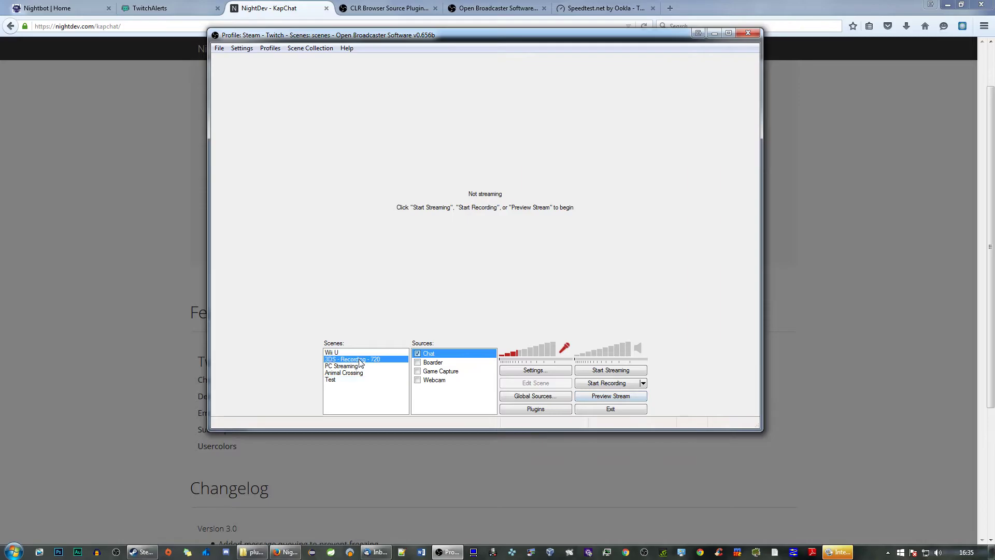
{"action": "scroll", "coordinate": [493, 396], "scroll_direction": "down", "scroll_amount": 2}
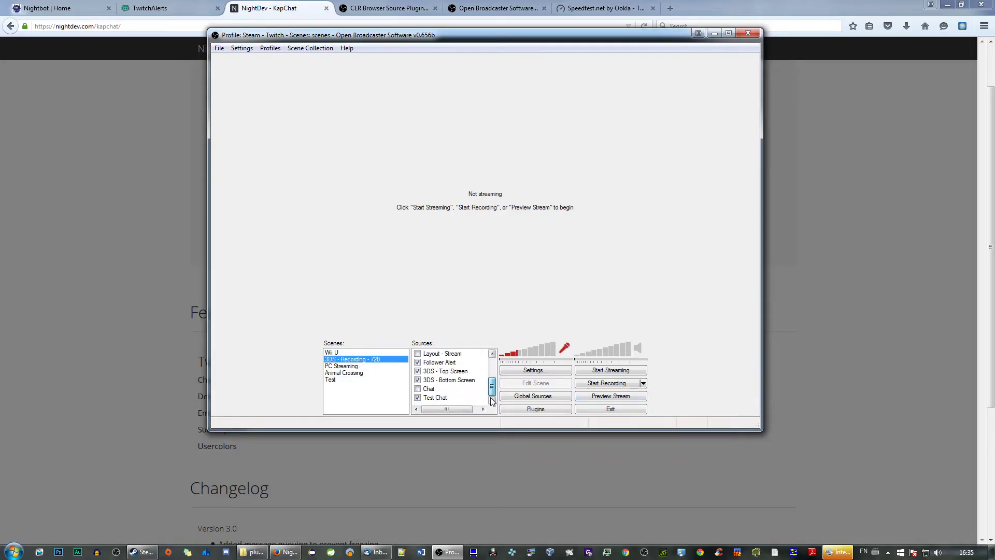
{"action": "right_click", "coordinate": [433, 398]}
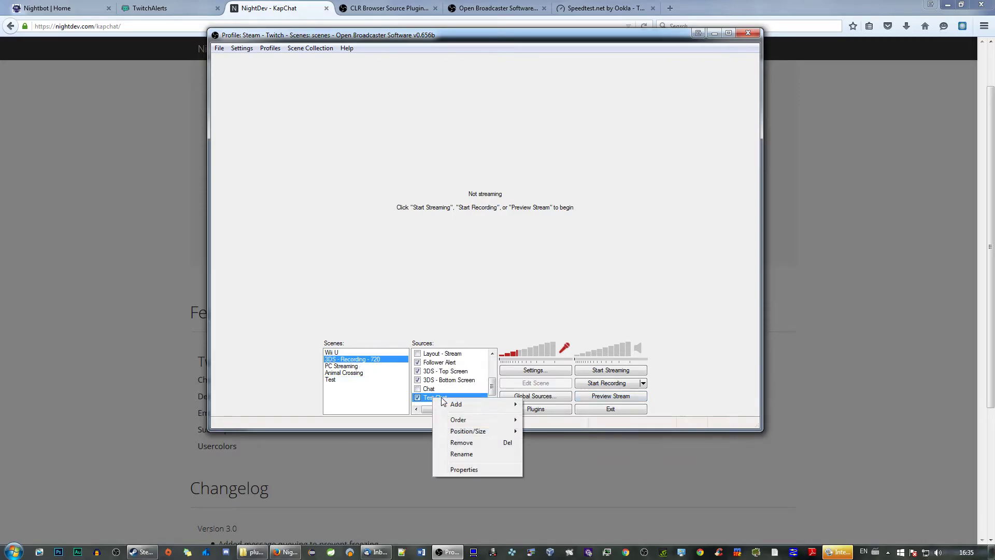
{"action": "left_click", "coordinate": [466, 469]}
{"action": "left_click_drag", "start_coordinate": [376, 242], "coordinate": [338, 243]}
{"action": "key", "text": "Tab"}
{"action": "key", "text": "shift+Tab"}
{"action": "key", "text": "Tab"}
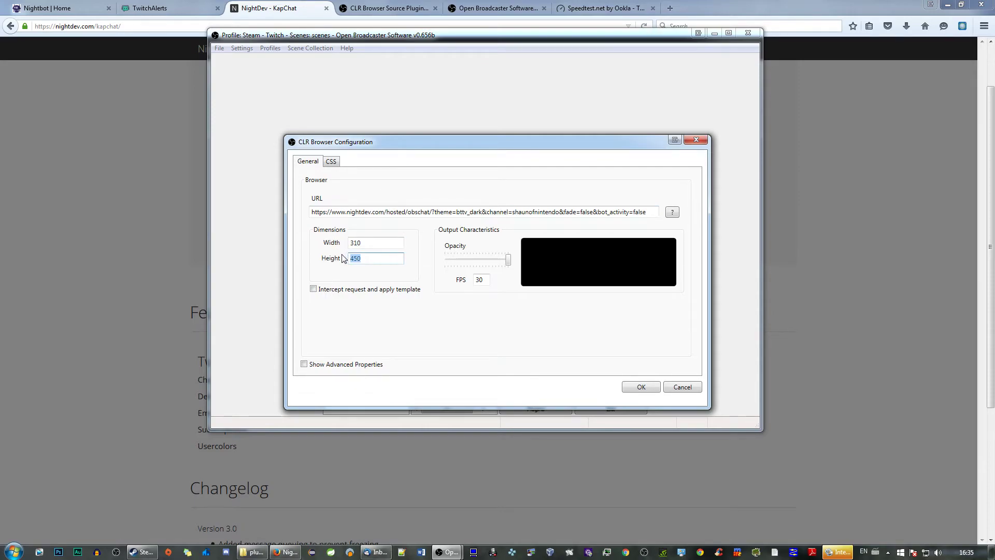
{"action": "key", "text": "shift+Tab"}
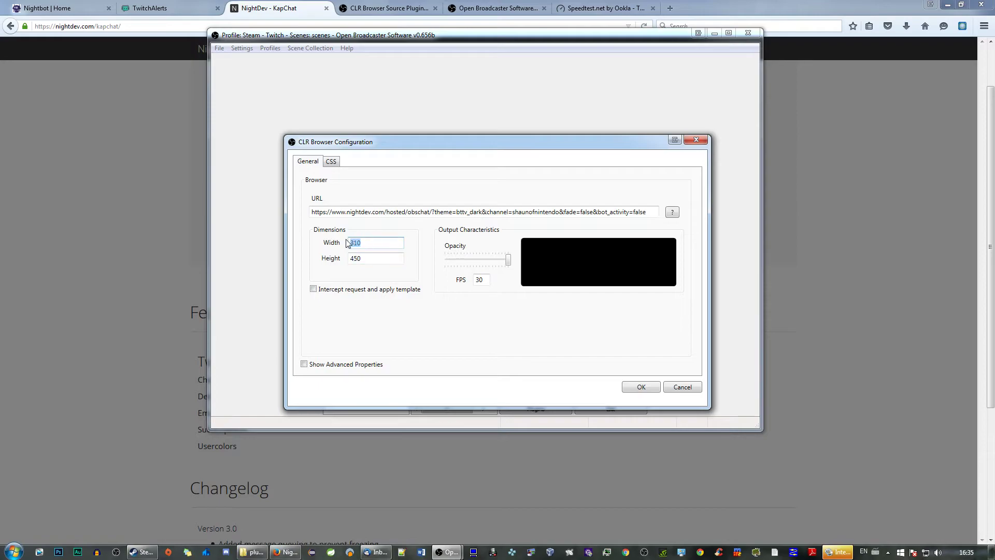
{"action": "key", "text": "Tab"}
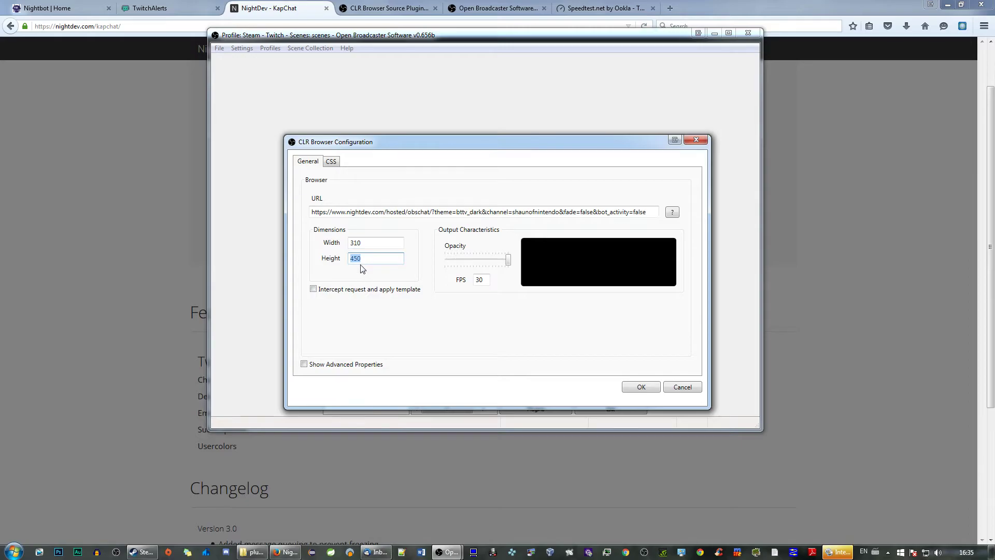
{"action": "left_click", "coordinate": [696, 140]}
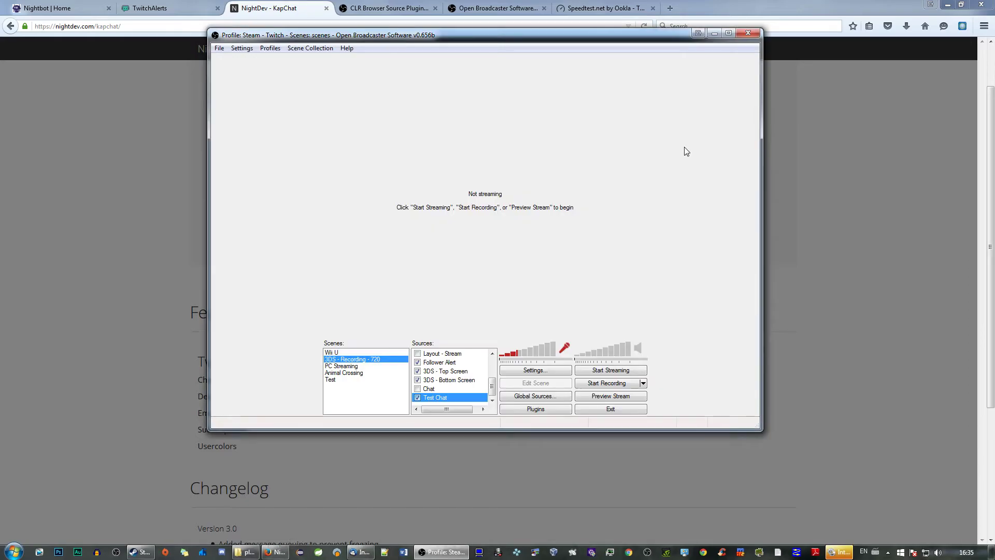
Set the dimensions of the Chat source in the Test scene to a width of 310 and a height of 450.
{"action": "left_click", "coordinate": [342, 380]}
{"action": "left_click", "coordinate": [442, 354]}
{"action": "right_click", "coordinate": [442, 355]}
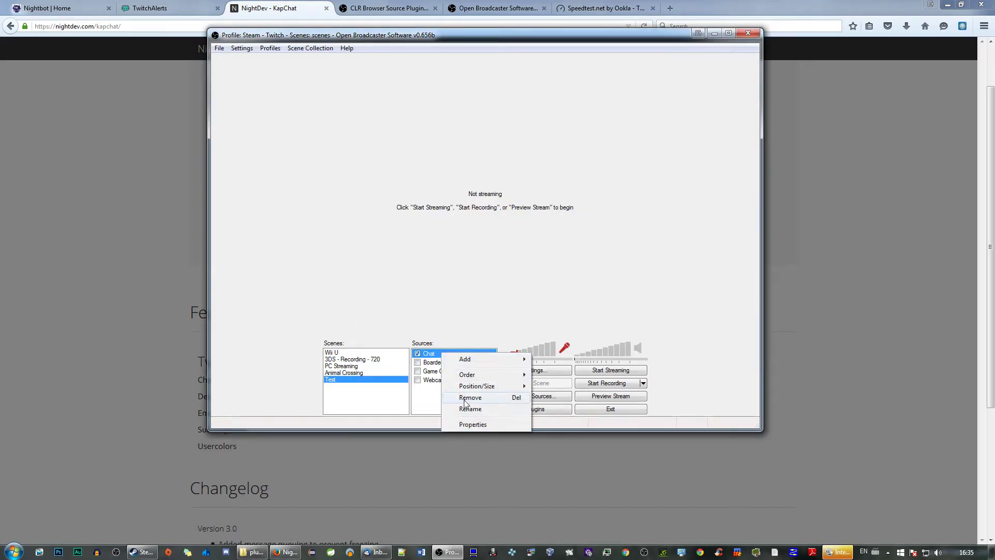
{"action": "left_click", "coordinate": [470, 426]}
{"action": "left_click_drag", "start_coordinate": [388, 241], "coordinate": [307, 243]}
{"action": "type", "text": "310"}
{"action": "key", "text": "Tab"}
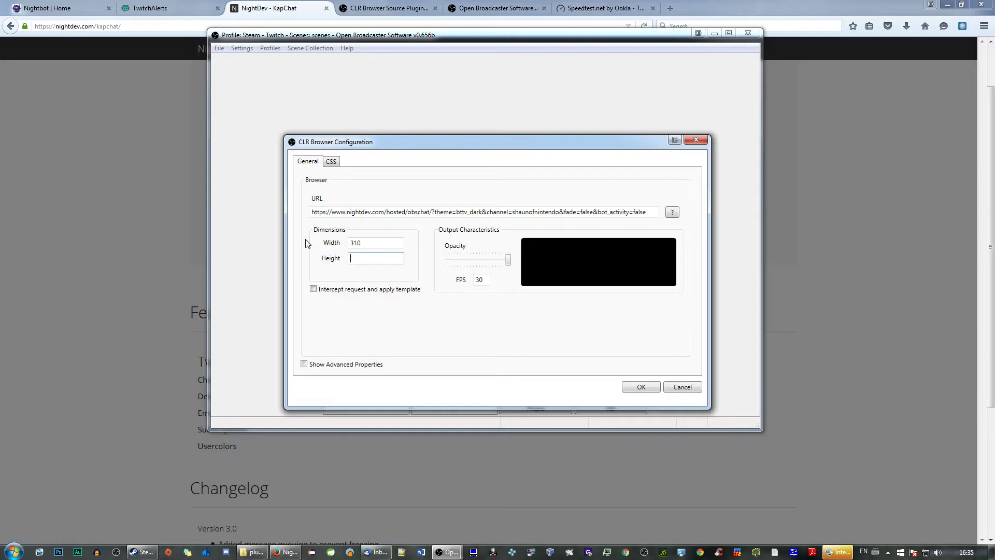
{"action": "left_click", "coordinate": [640, 389]}
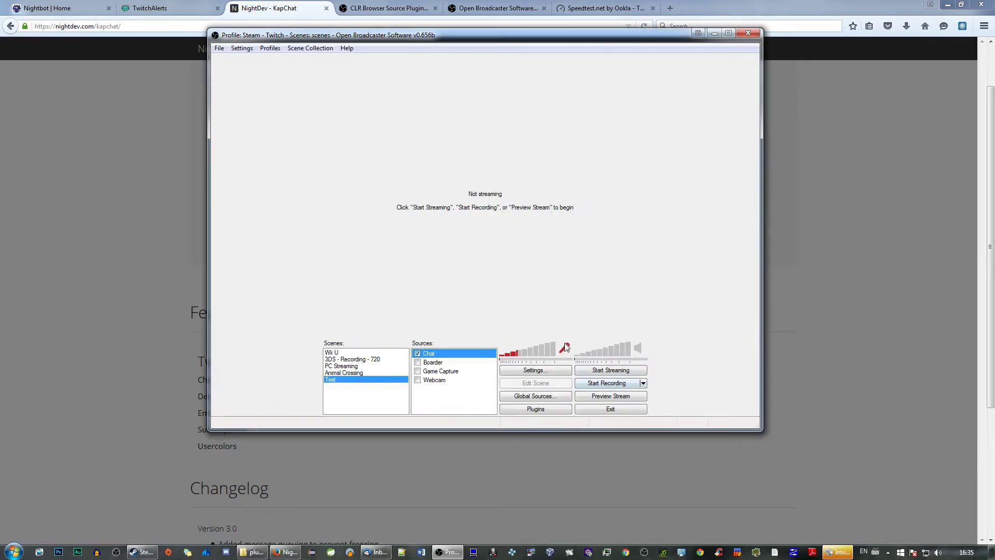
Preview the Test scene with scene editing on, and reposition and enlarge the narrow Chat source.
{"action": "left_click", "coordinate": [599, 396]}
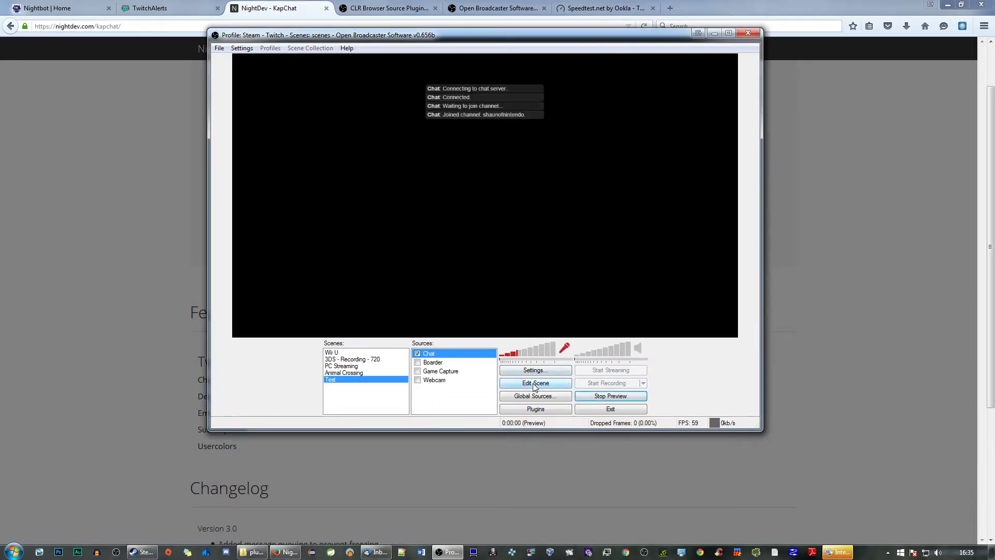
{"action": "left_click", "coordinate": [535, 383]}
{"action": "left_click_drag", "start_coordinate": [486, 178], "coordinate": [418, 186]}
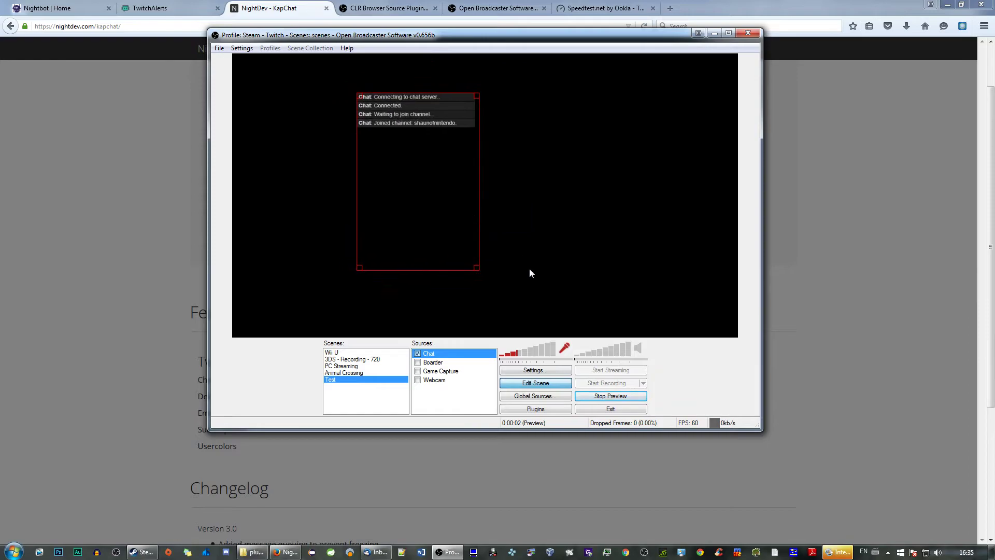
{"action": "left_click_drag", "start_coordinate": [480, 276], "coordinate": [598, 216]}
Show the Boarder source, shift Chat towards the game frame and put Boarder above Chat in the source order.
{"action": "left_click", "coordinate": [418, 363]}
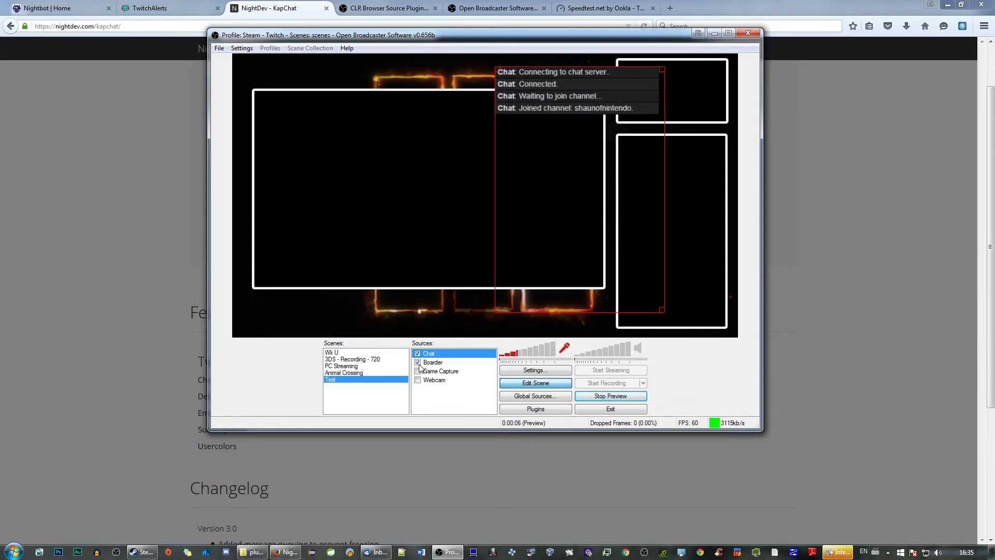
{"action": "left_click_drag", "start_coordinate": [545, 257], "coordinate": [512, 259]}
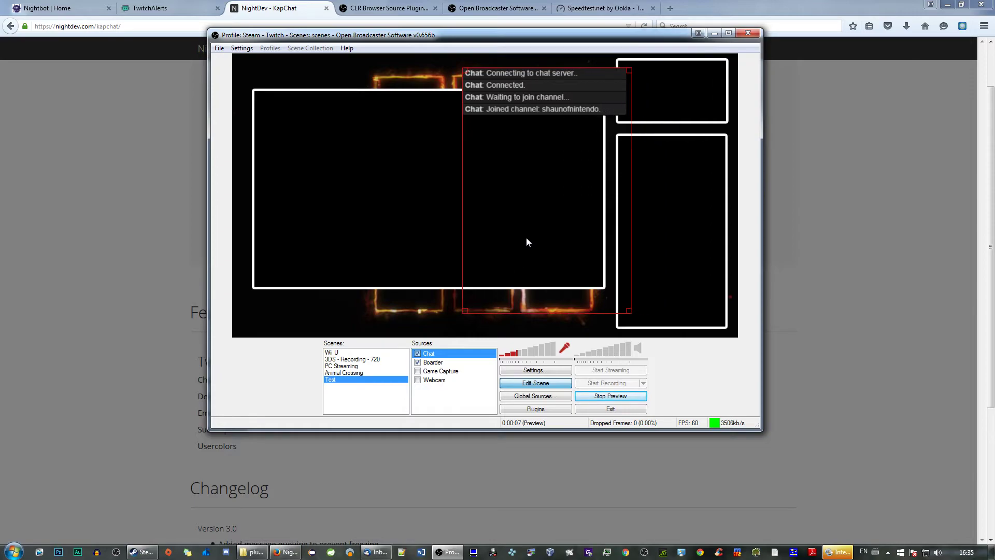
{"action": "left_click", "coordinate": [438, 362]}
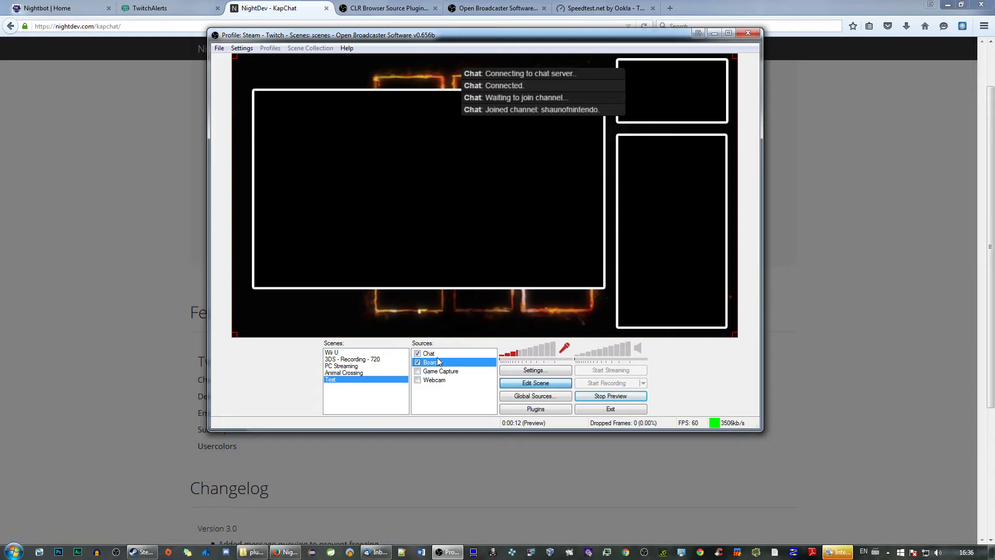
{"action": "key", "text": "ctrl+Up"}
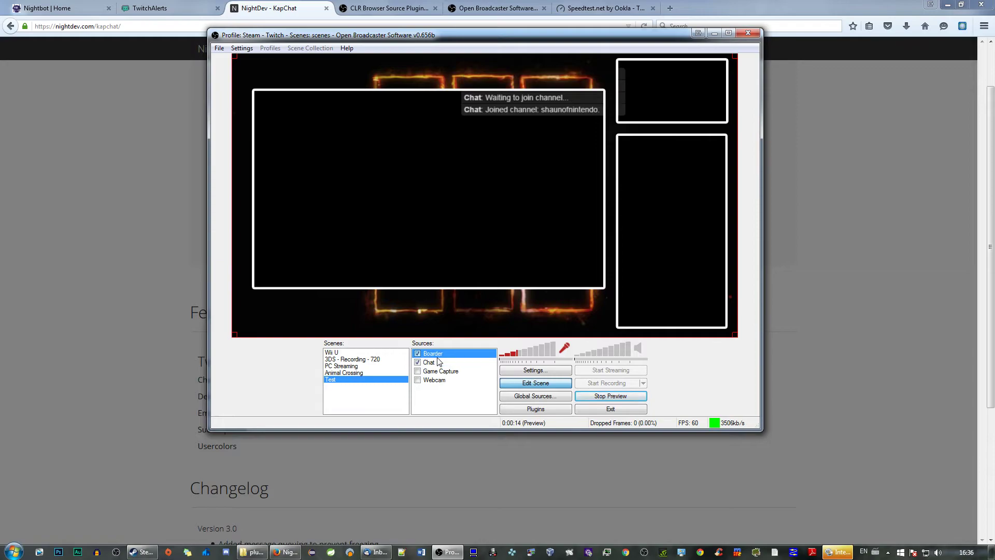
Move the Boarder source below Chat in the source order and back above it.
{"action": "key", "text": "ctrl+Down"}
{"action": "key", "text": "ctrl+Down"}
{"action": "key", "text": "ctrl+Down"}
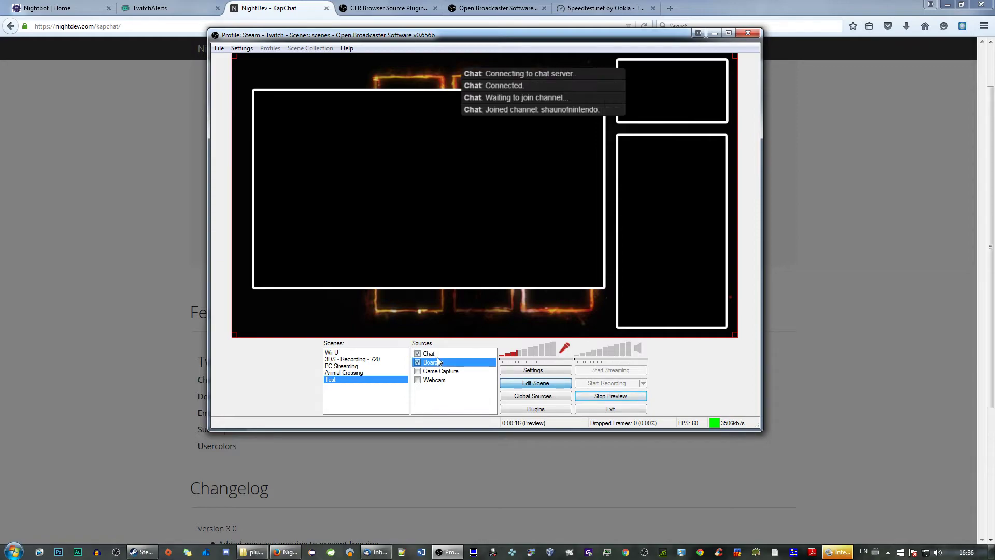
{"action": "key", "text": "ctrl+Up"}
{"action": "key", "text": "ctrl+Up"}
{"action": "key", "text": "ctrl+Up"}
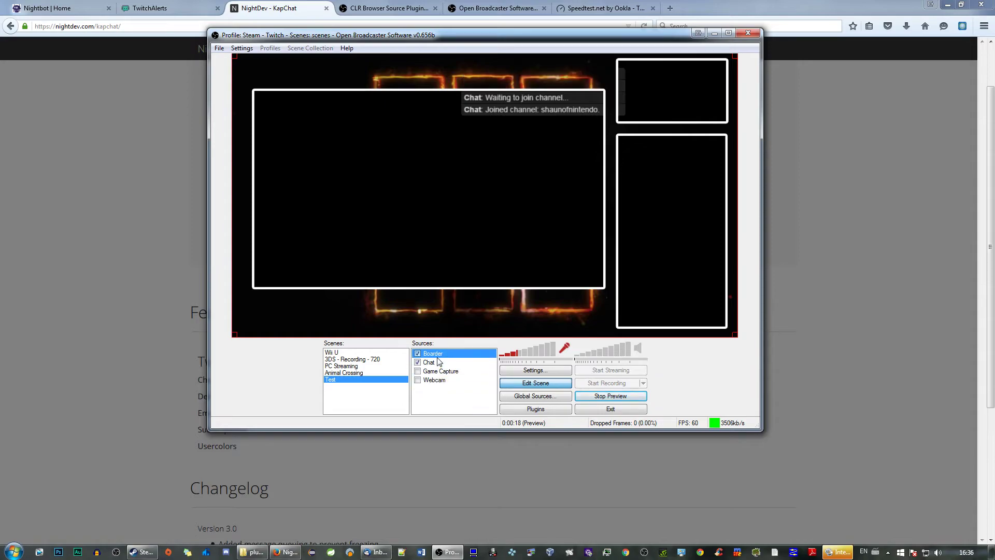
Shrink the Chat source and position it so its width fits inside the tall chat frame of the overlay.
{"action": "left_click", "coordinate": [429, 362]}
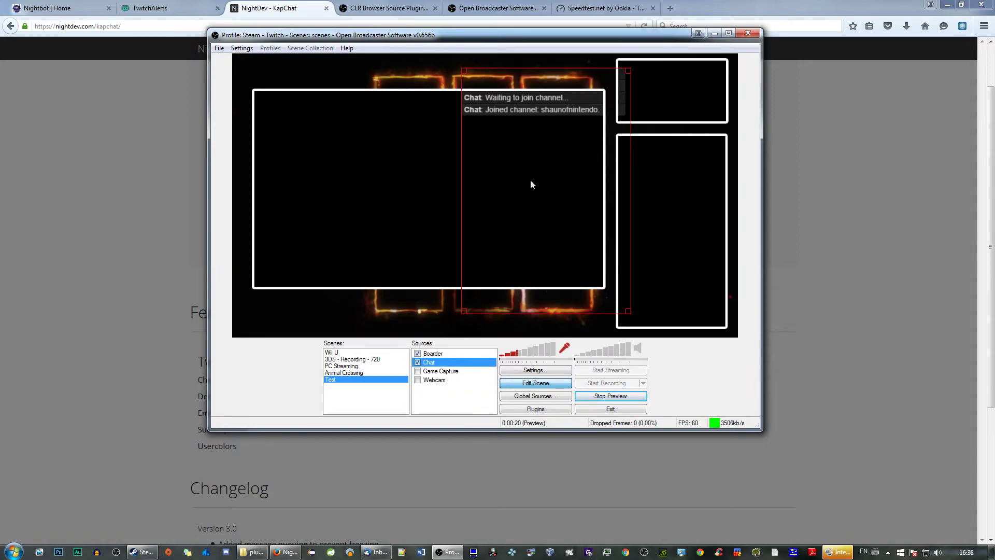
{"action": "left_click_drag", "start_coordinate": [462, 68], "coordinate": [495, 112]}
{"action": "left_click_drag", "start_coordinate": [514, 146], "coordinate": [602, 134]}
{"action": "left_click_drag", "start_coordinate": [709, 284], "coordinate": [683, 265]}
{"action": "left_click_drag", "start_coordinate": [651, 212], "coordinate": [684, 187]}
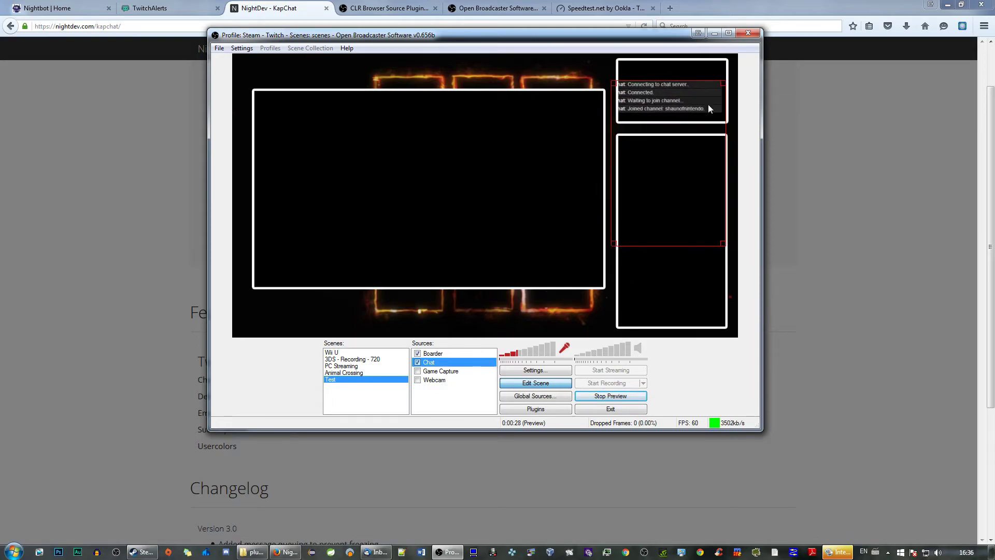
{"action": "left_click_drag", "start_coordinate": [722, 85], "coordinate": [663, 101]}
{"action": "left_click_drag", "start_coordinate": [726, 247], "coordinate": [717, 243]}
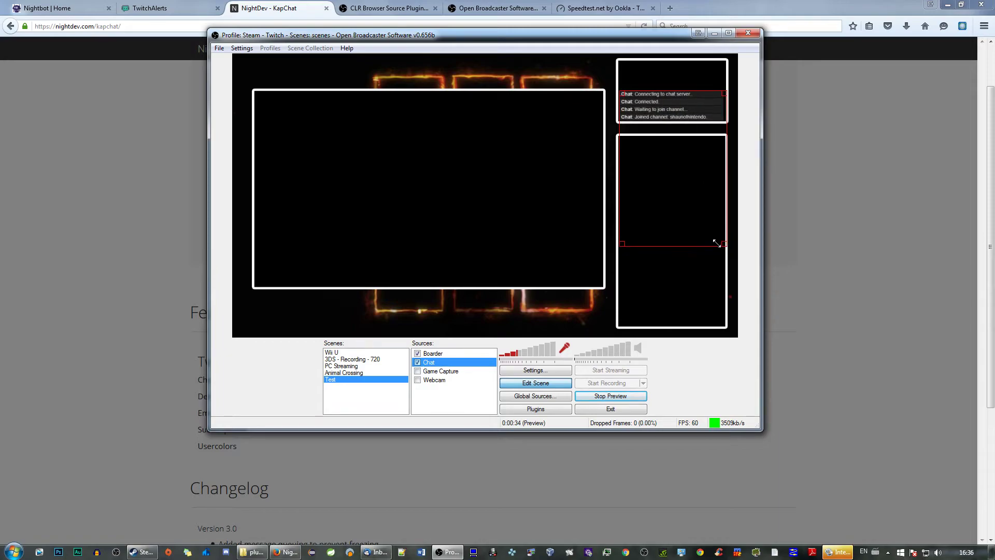
{"action": "mouse_move", "coordinate": [683, 193]}
{"action": "left_mouse_down"}
{"action": "mouse_move", "coordinate": [679, 170]}
{"action": "mouse_move", "coordinate": [682, 205]}
{"action": "left_mouse_up"}
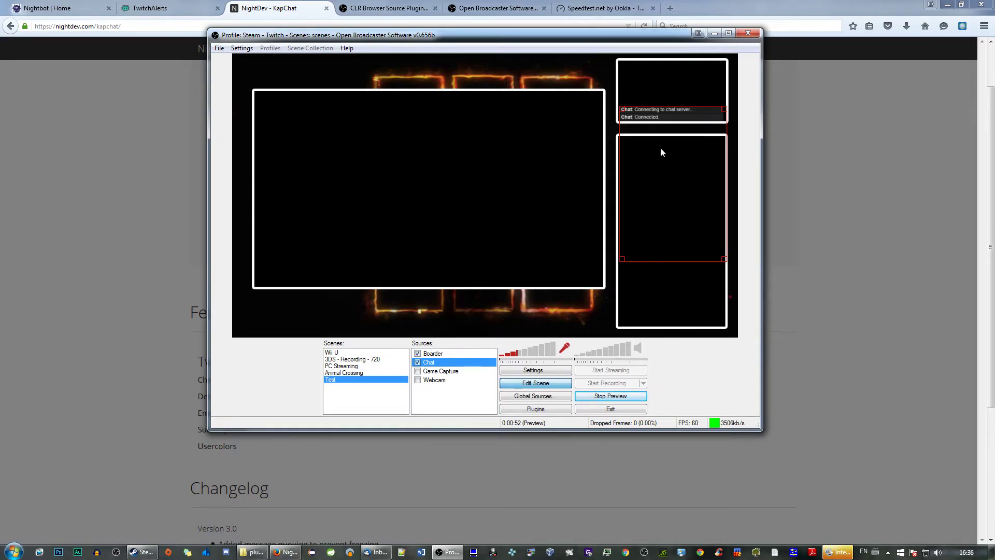
Set the Chat source's browser height to 550, keeping the width at 310.
{"action": "right_click", "coordinate": [443, 363]}
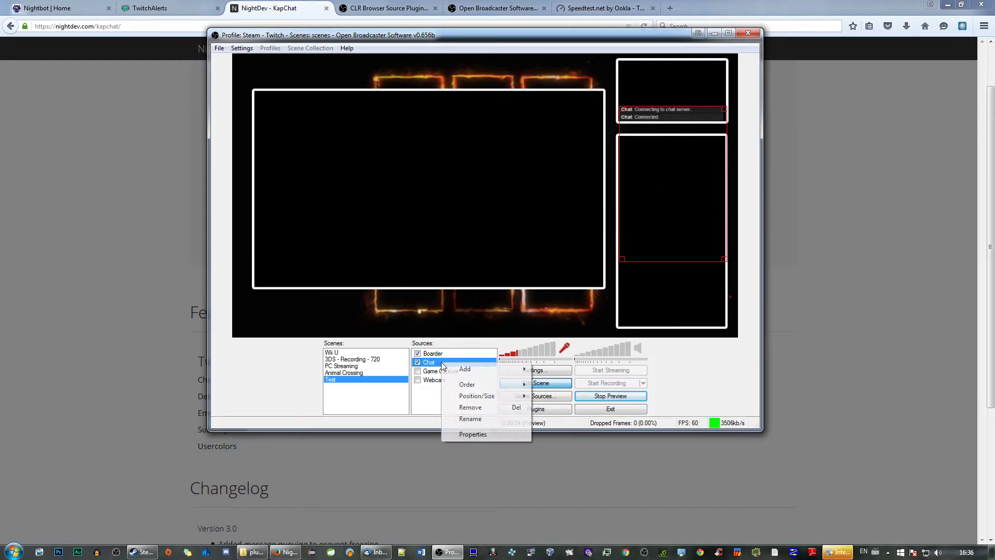
{"action": "left_click", "coordinate": [476, 434]}
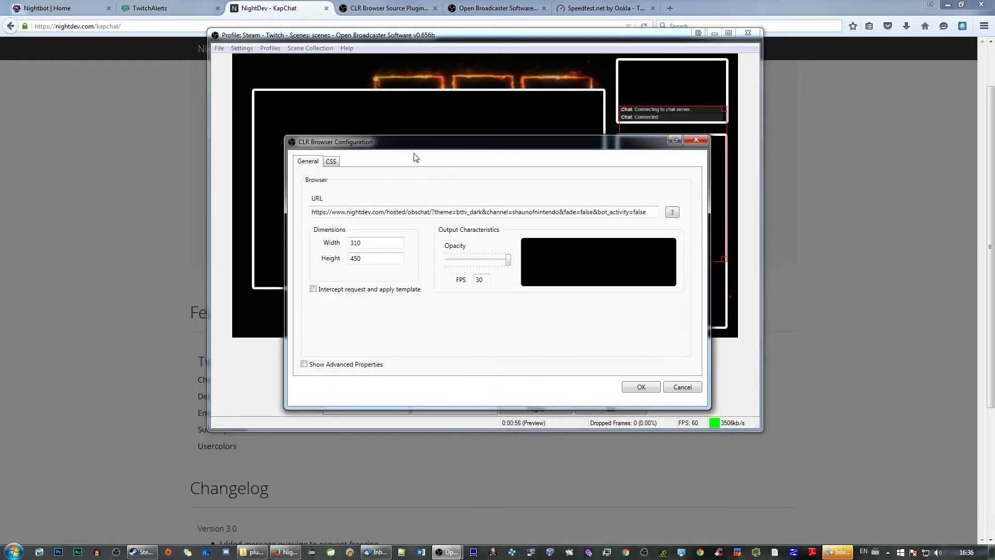
{"action": "left_click_drag", "start_coordinate": [417, 143], "coordinate": [266, 103]}
{"action": "left_click", "coordinate": [226, 220]}
{"action": "left_click_drag", "start_coordinate": [226, 221], "coordinate": [163, 223]}
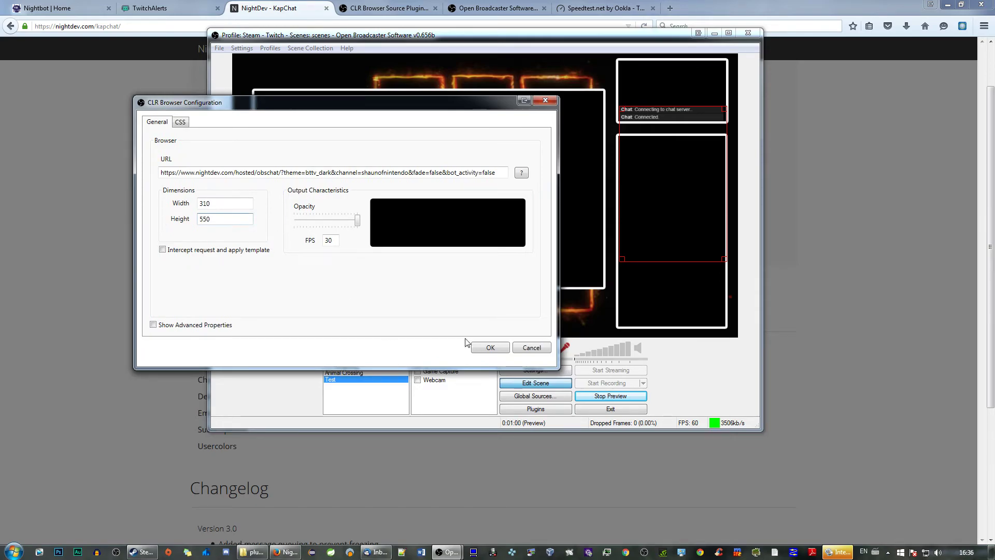
{"action": "left_click", "coordinate": [491, 348]}
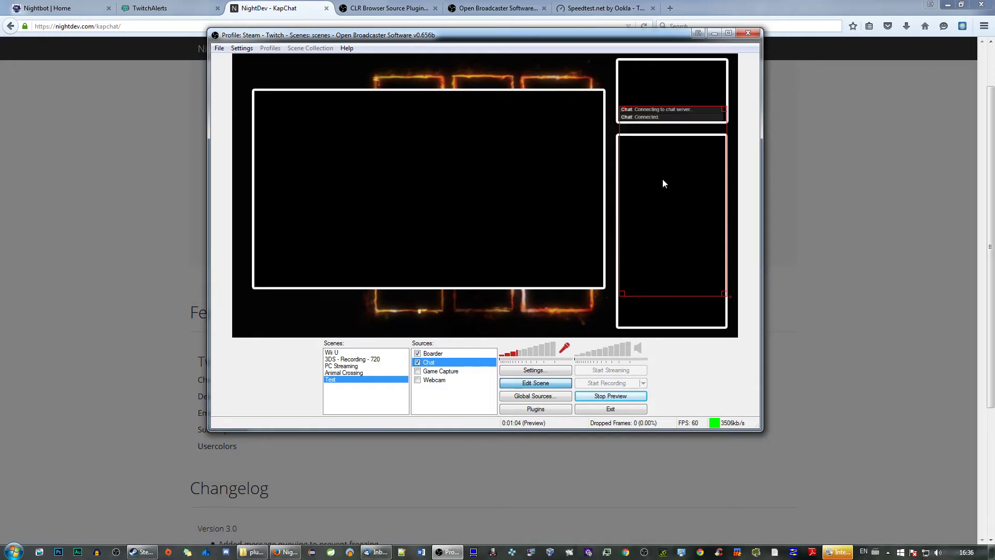
Increase the Chat source's browser height further so it reaches past the lower edge of the chat frame.
{"action": "right_click", "coordinate": [449, 366]}
{"action": "left_click", "coordinate": [473, 436]}
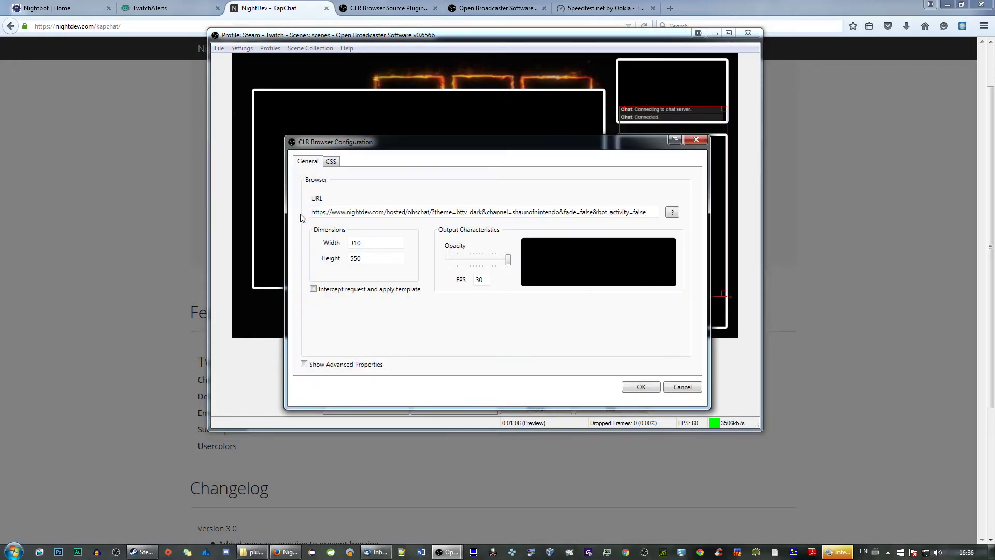
{"action": "left_click", "coordinate": [352, 258]}
{"action": "left_click", "coordinate": [635, 388]}
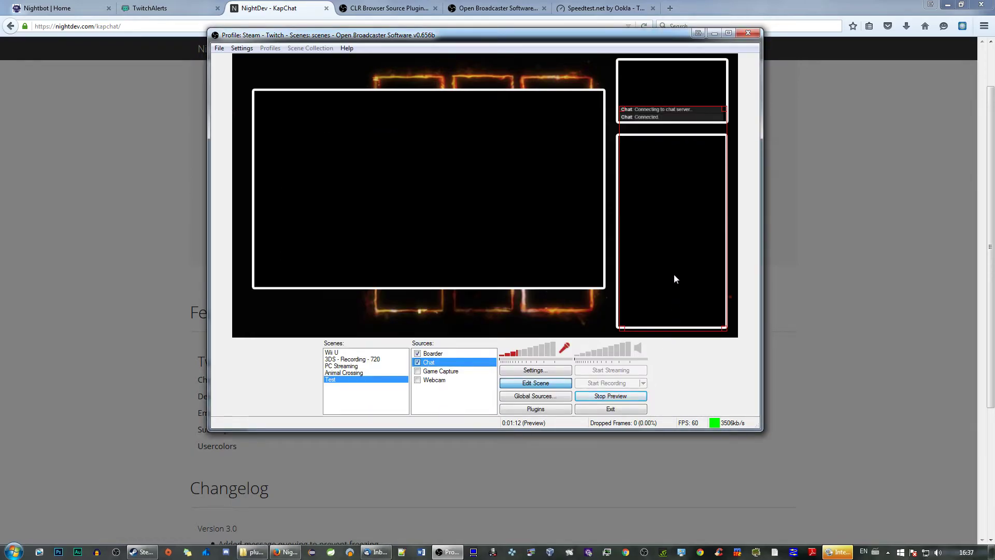
Set the Chat source's browser height to 640 to match the lower edge of the chat frame.
{"action": "right_click", "coordinate": [440, 362]}
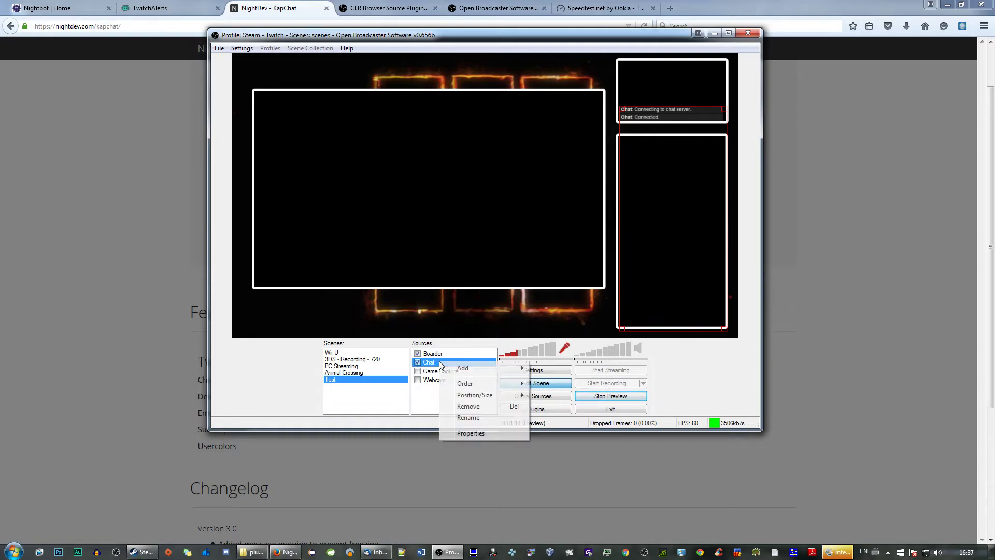
{"action": "left_click", "coordinate": [456, 421]}
{"action": "left_click", "coordinate": [566, 289]}
{"action": "right_click", "coordinate": [430, 361]}
{"action": "left_click", "coordinate": [468, 432]}
{"action": "left_click", "coordinate": [378, 262]}
{"action": "key", "text": "Delete"}
{"action": "type", "text": "40"}
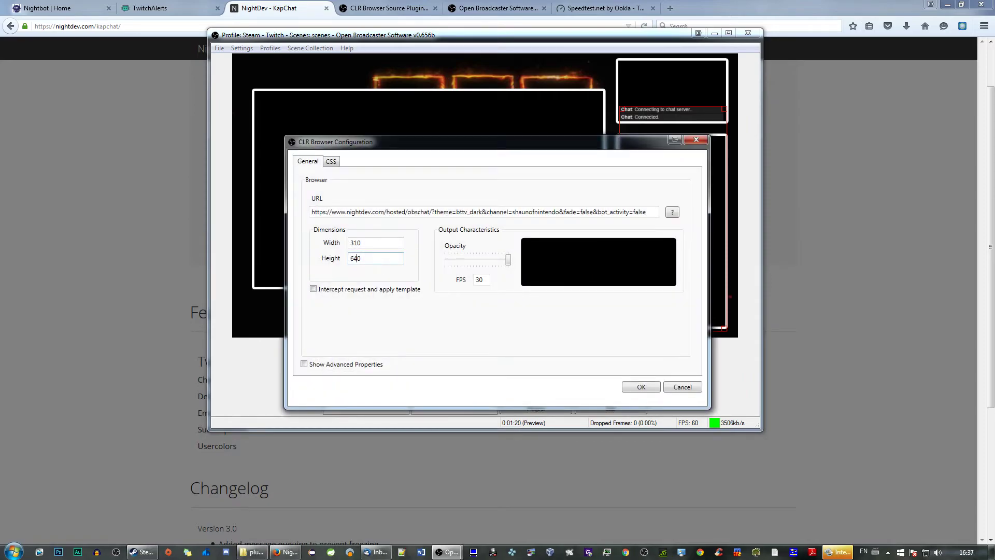
{"action": "left_click", "coordinate": [629, 384]}
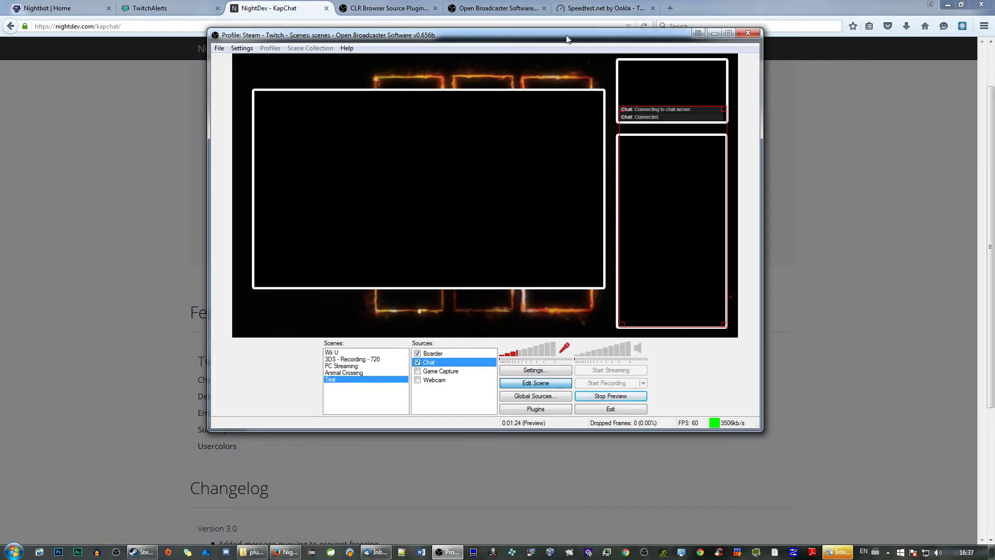
Switch to the browser, snap it to half of the screen and load the streamer's Twitch channel in a new tab.
{"action": "left_click_drag", "start_coordinate": [564, 37], "coordinate": [435, 58]}
{"action": "left_click", "coordinate": [825, 132]}
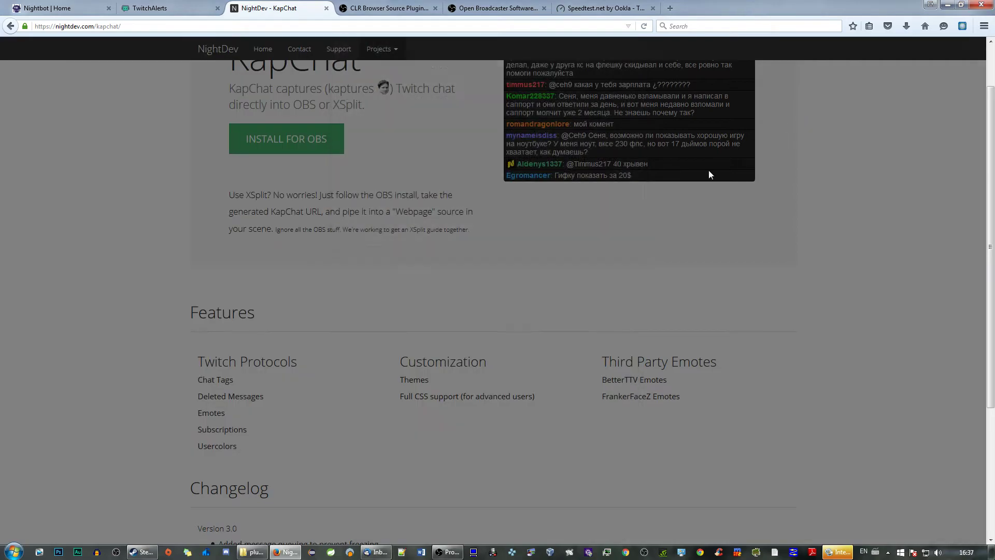
{"action": "key", "text": "super+Right"}
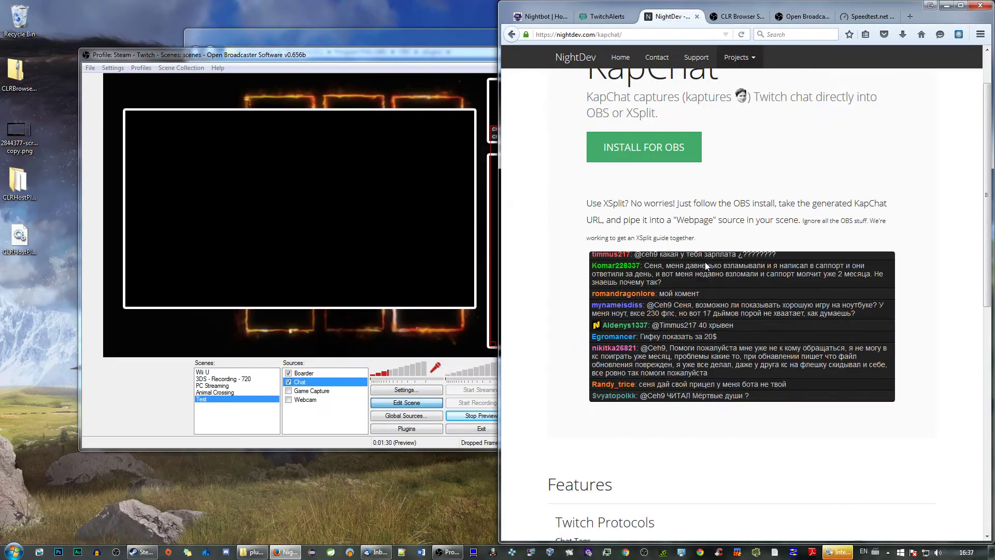
{"action": "left_click", "coordinate": [909, 17]}
{"action": "type", "text": "twitch"}
{"action": "key", "text": "Down"}
{"action": "key", "text": "Return"}
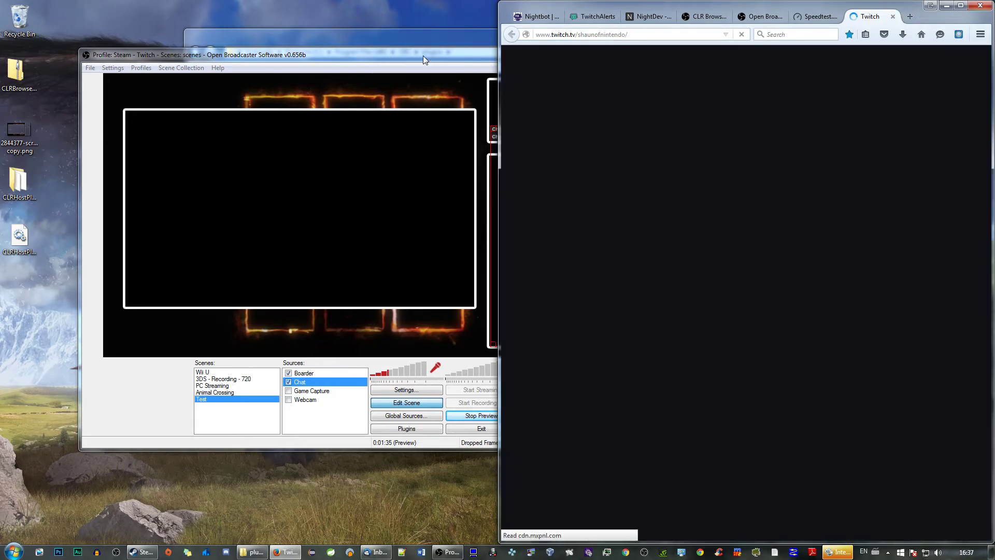
Place the OBS window beside the Twitch page and send "Hello. This is a test" in the channel chat.
{"action": "left_click_drag", "start_coordinate": [423, 55], "coordinate": [353, 35]}
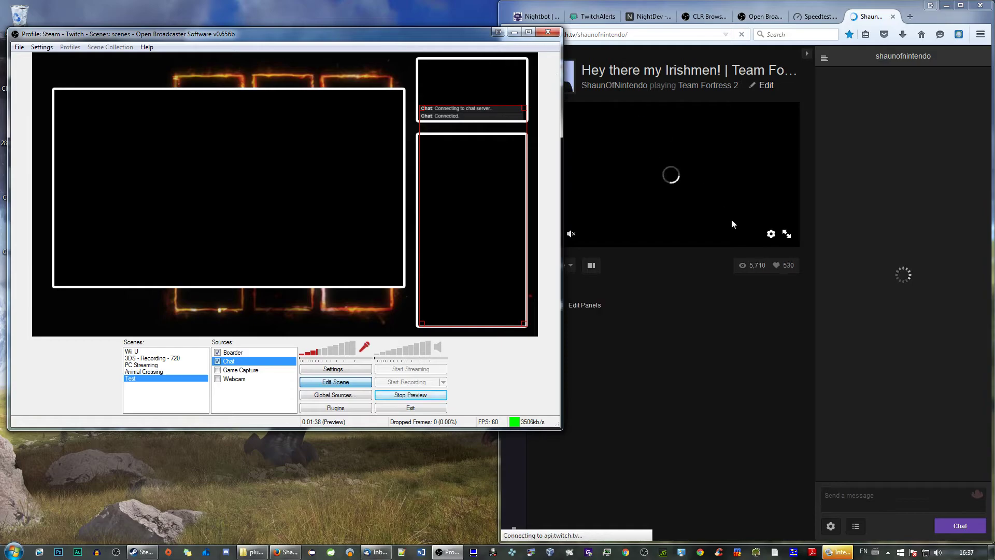
{"action": "left_click", "coordinate": [873, 499]}
{"action": "type", "text": "Hello. This is a test"}
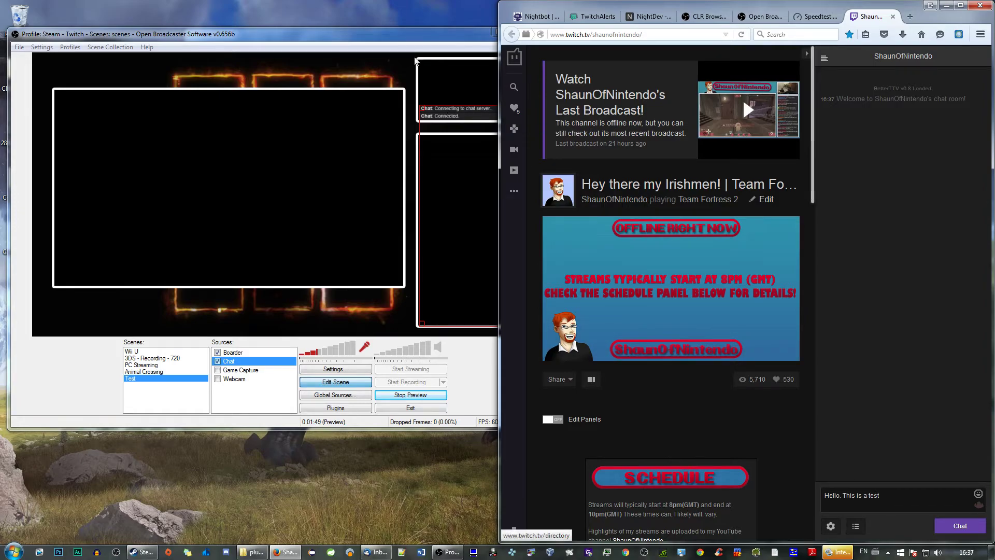
{"action": "left_click_drag", "start_coordinate": [410, 37], "coordinate": [356, 38]}
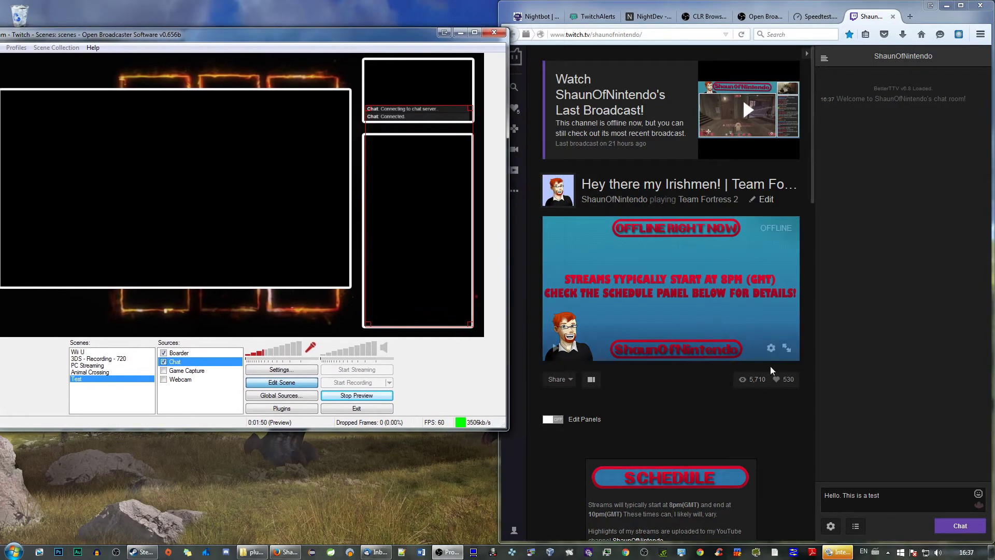
{"action": "left_click", "coordinate": [904, 498]}
{"action": "key", "text": "Return"}
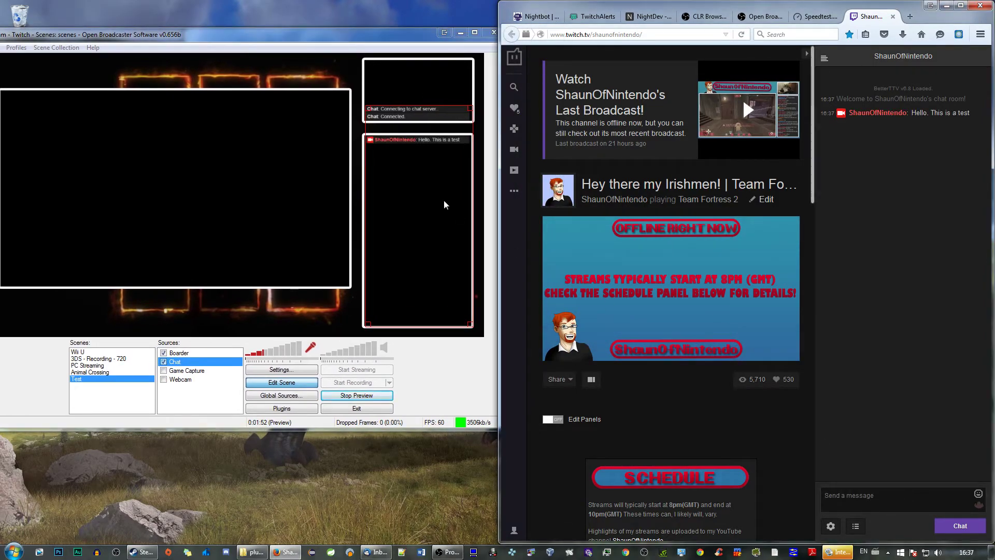
Bring the whole OBS preview into view and enlarge the Chat source slightly from its lower corner.
{"action": "left_click_drag", "start_coordinate": [388, 35], "coordinate": [464, 10]}
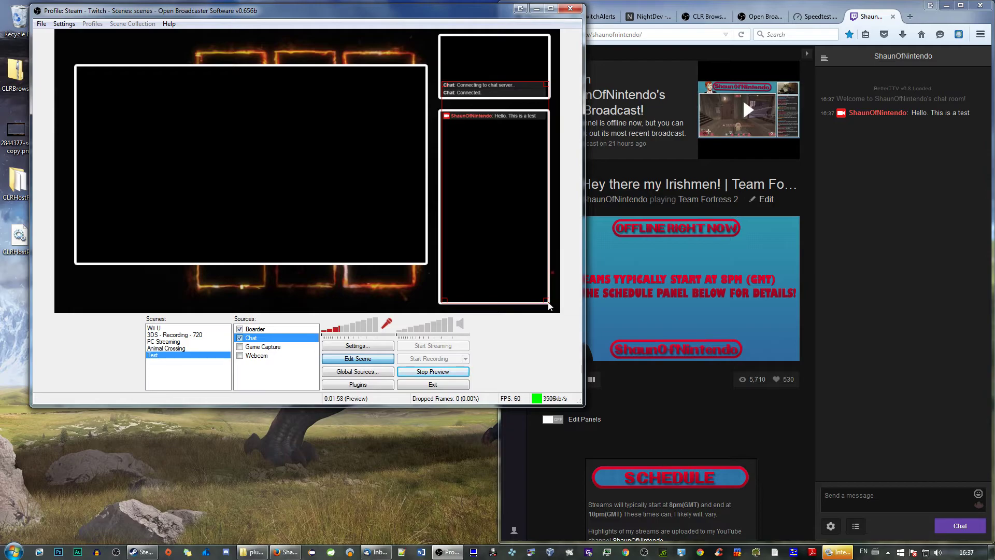
{"action": "left_click_drag", "start_coordinate": [546, 299], "coordinate": [549, 302]}
{"action": "left_click_drag", "start_coordinate": [433, 14], "coordinate": [457, 12]}
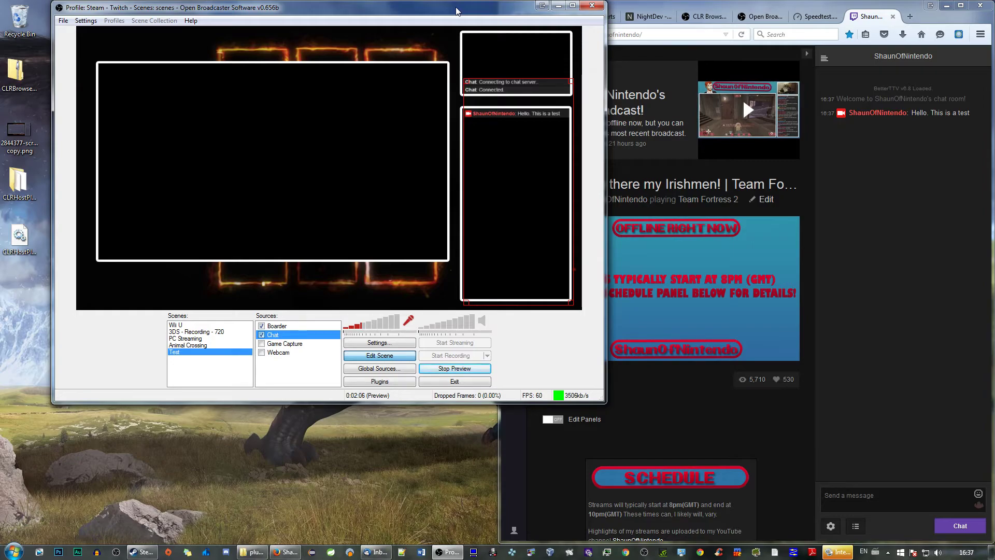
{"action": "left_click_drag", "start_coordinate": [456, 11], "coordinate": [422, 12]}
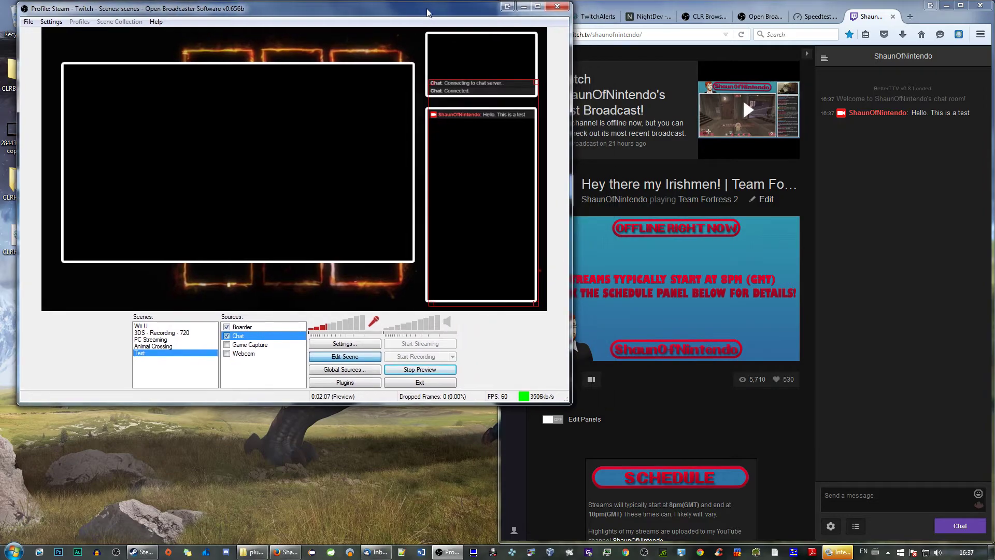
Compare the sample chat on the KapChat page with the test message in the maximized OBS preview, then restore the window.
{"action": "left_click", "coordinate": [657, 17]}
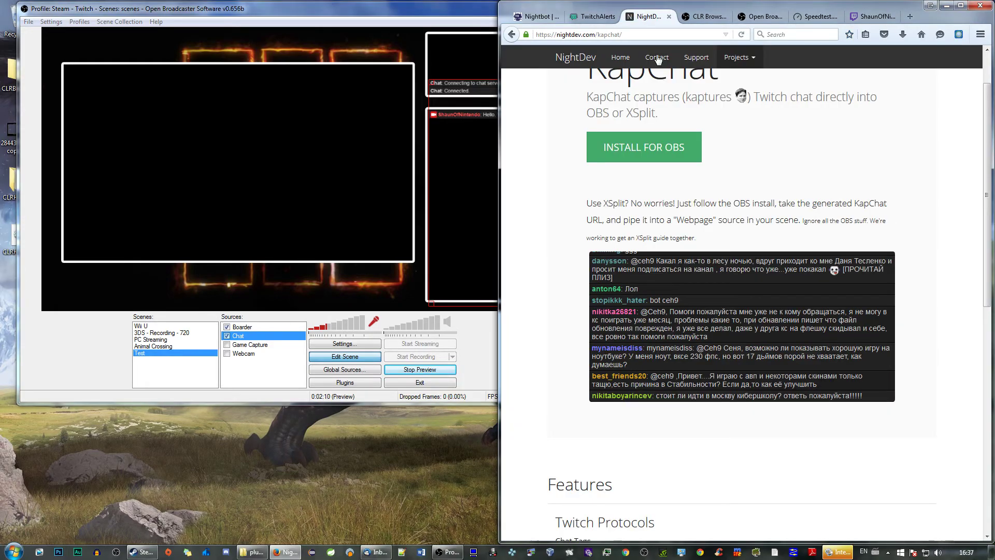
{"action": "left_click_drag", "start_coordinate": [437, 10], "coordinate": [426, 9]}
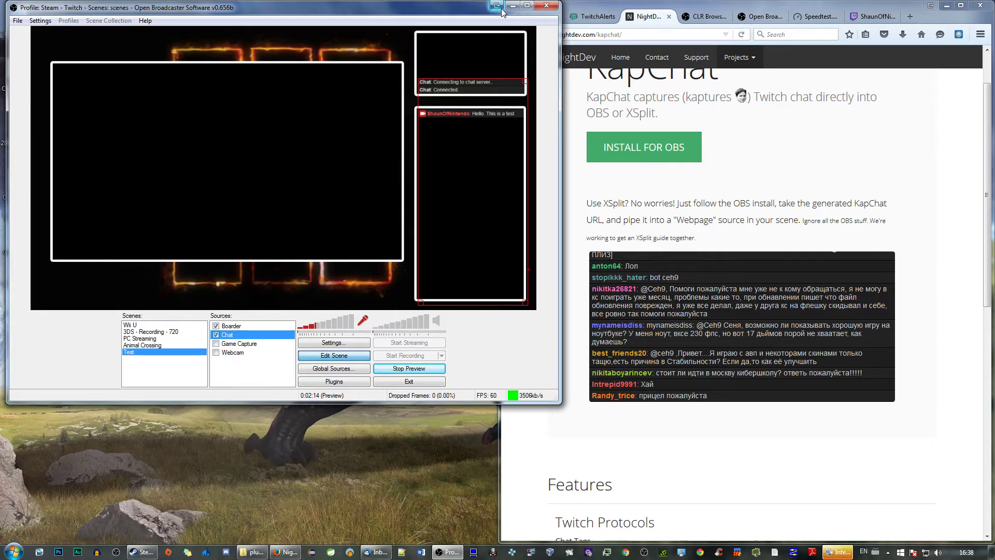
{"action": "left_click", "coordinate": [529, 6]}
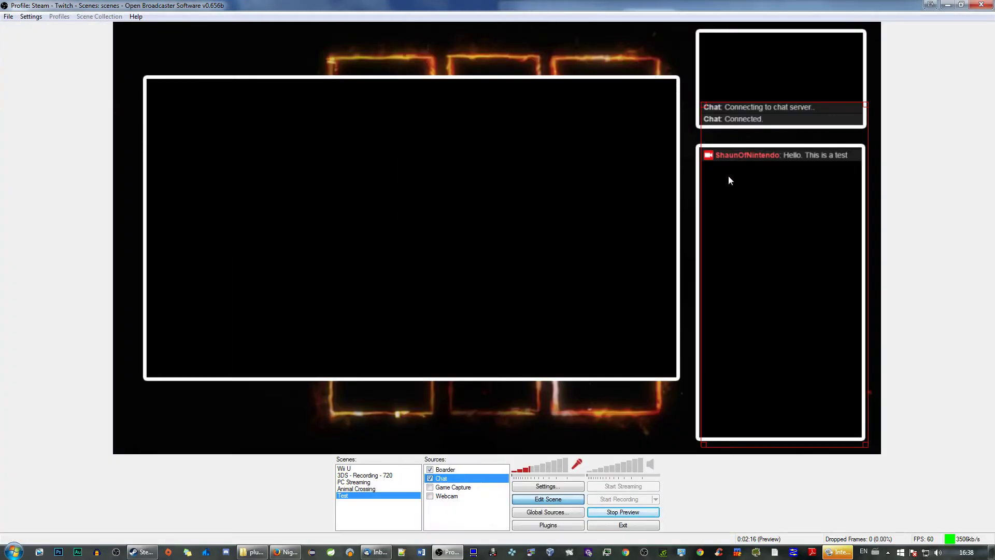
{"action": "left_click_drag", "start_coordinate": [582, 7], "coordinate": [243, 36]}
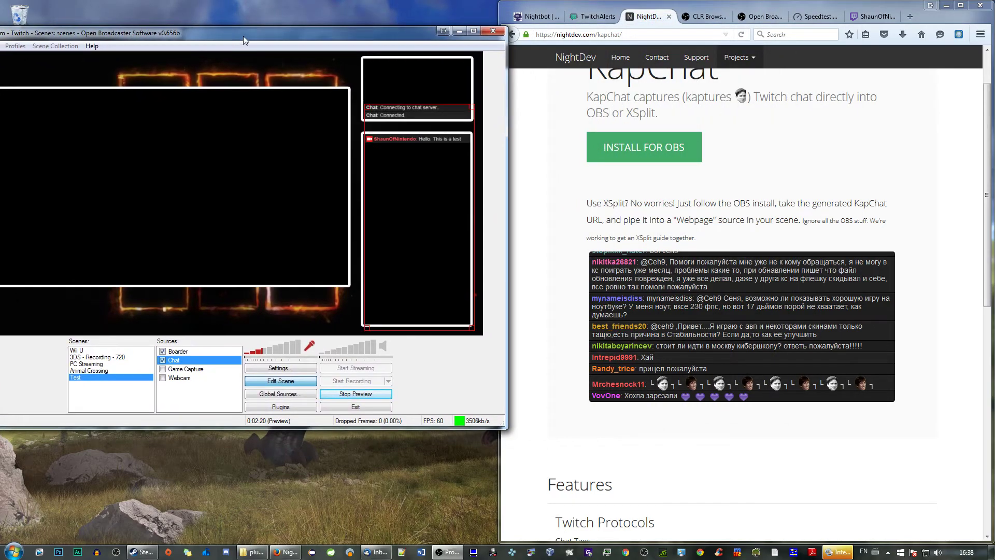
Return to the Twitch channel page and send "hello lhelo helehel" as a second chat message.
{"action": "left_click", "coordinate": [856, 19]}
{"action": "type", "text": "hello lhelo hel"}
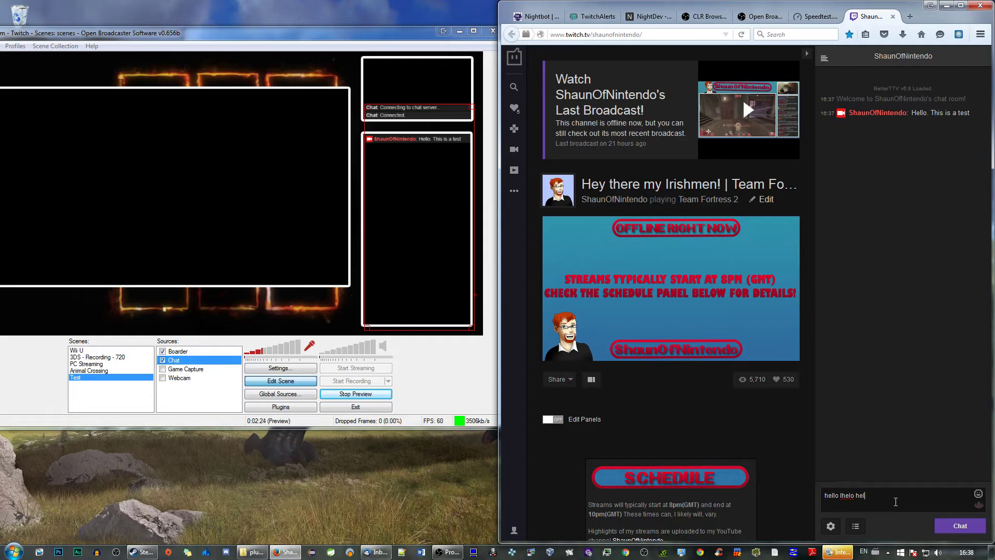
{"action": "type", "text": "ehel"}
{"action": "key", "text": "Return"}
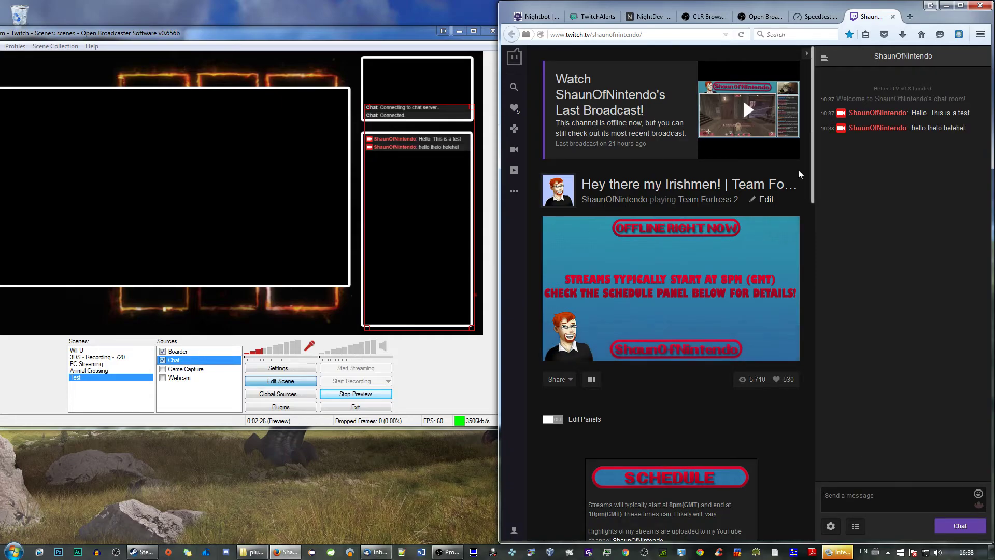
Clear the Twitch chat messages with the BetterTTV option and show the channel's viewer list.
{"action": "left_click", "coordinate": [856, 526]}
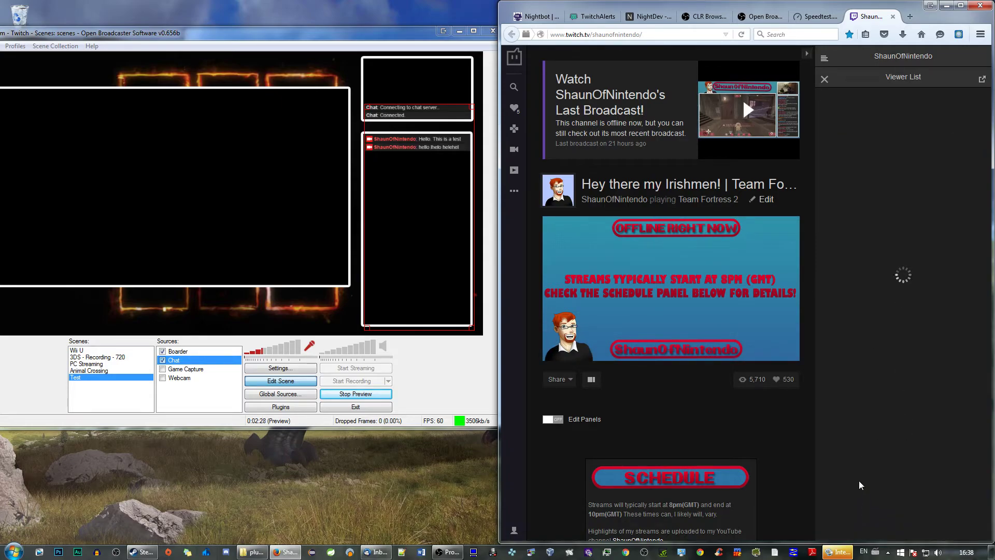
{"action": "left_click", "coordinate": [823, 85]}
{"action": "left_click", "coordinate": [831, 526]}
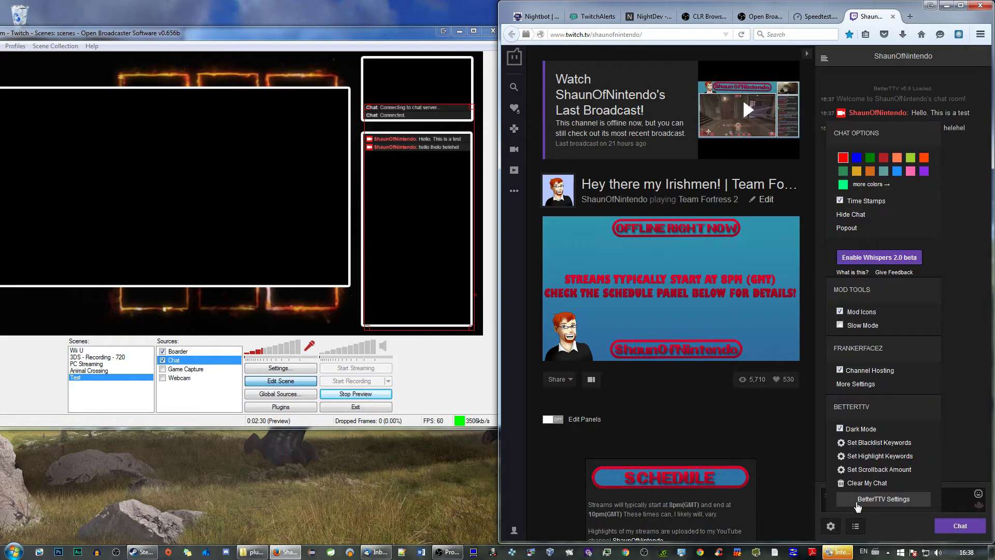
{"action": "left_click", "coordinate": [861, 483]}
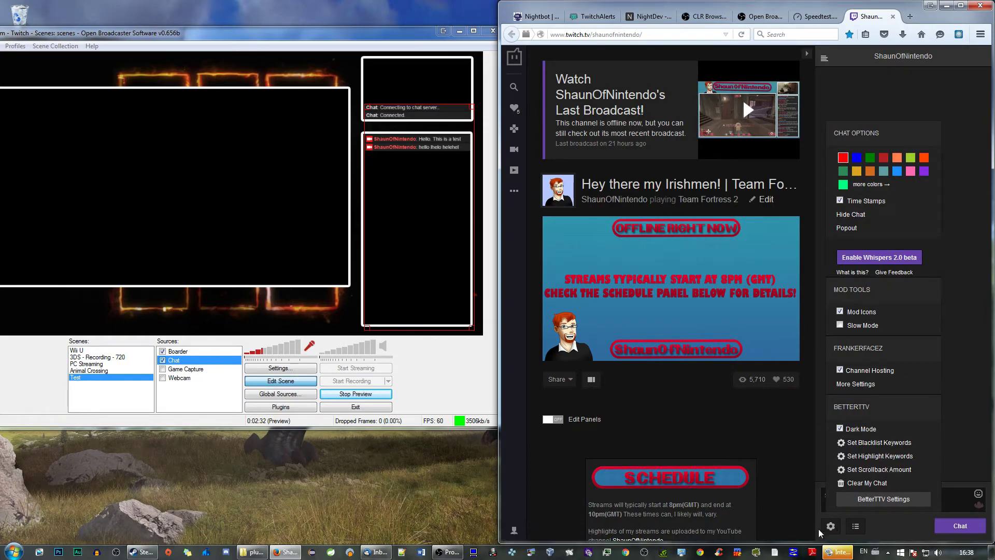
{"action": "left_click", "coordinate": [856, 526]}
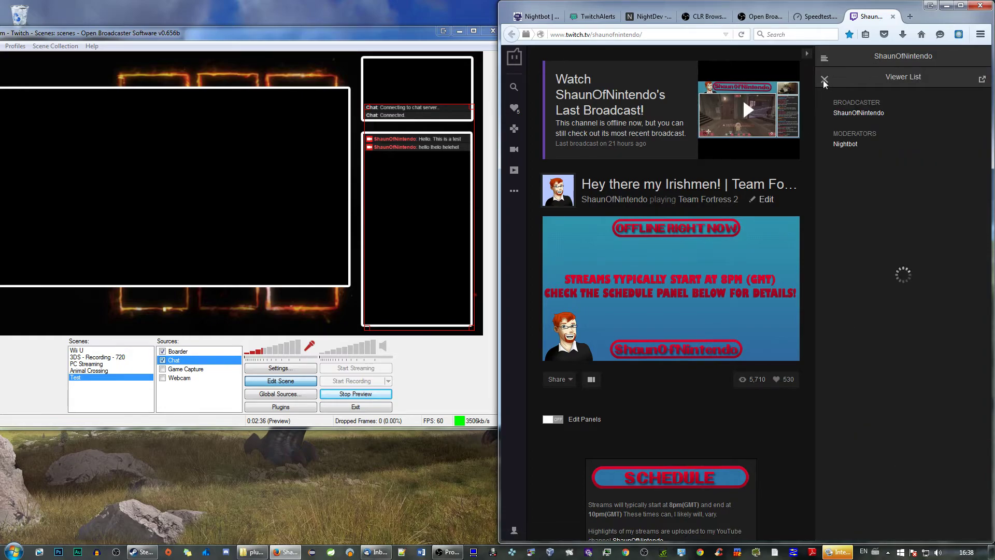
Close the Twitch channel page and bring up the TwitchAlerts site in a maximized browser window.
{"action": "left_click_drag", "start_coordinate": [443, 33], "coordinate": [519, 24]}
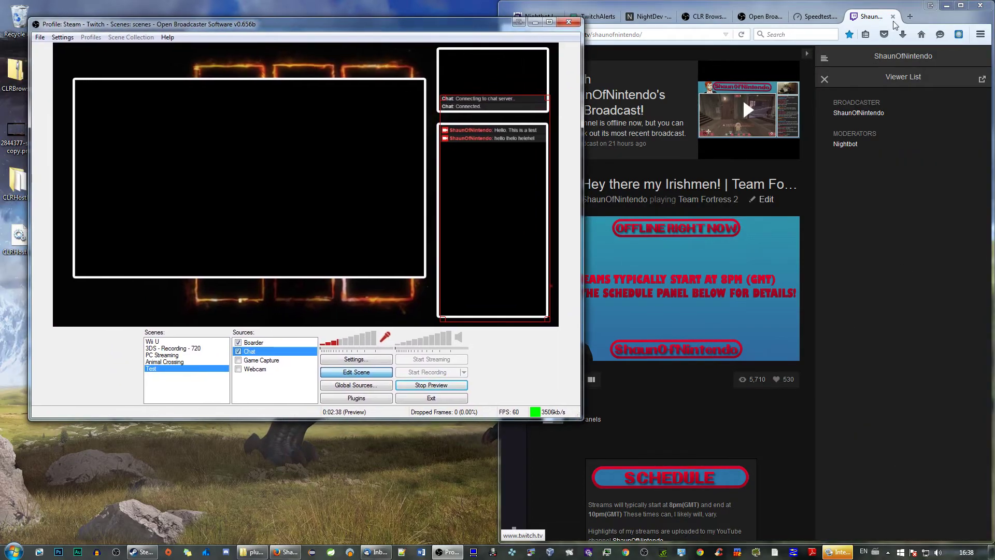
{"action": "left_click", "coordinate": [894, 17]}
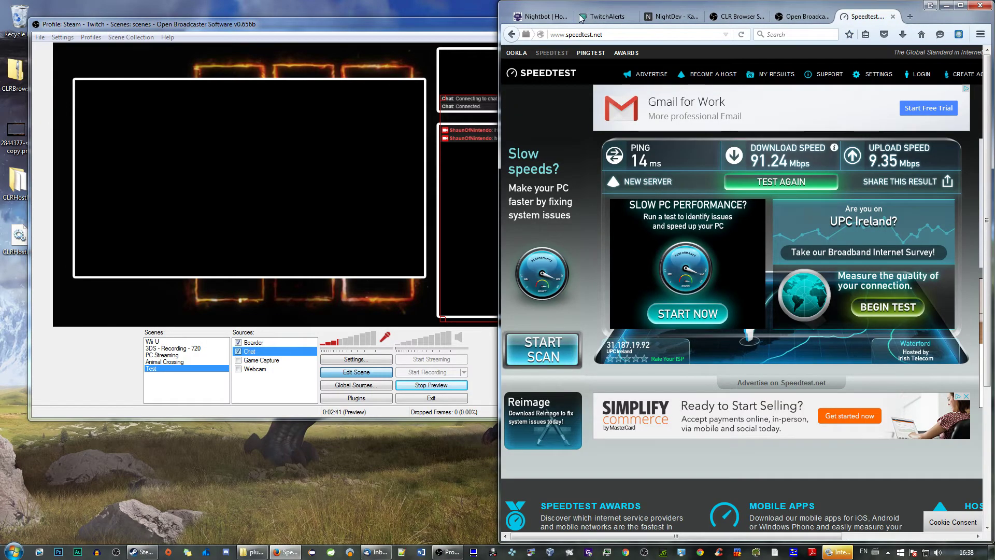
{"action": "left_click", "coordinate": [582, 18]}
{"action": "left_click_drag", "start_coordinate": [392, 30], "coordinate": [389, 22]}
{"action": "left_click", "coordinate": [754, 404]}
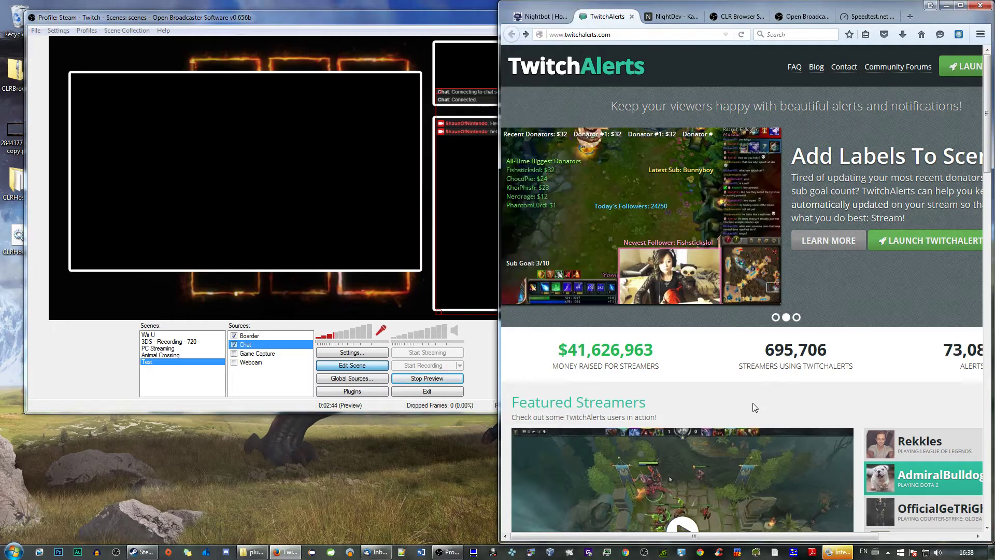
{"action": "key", "text": "super+Up"}
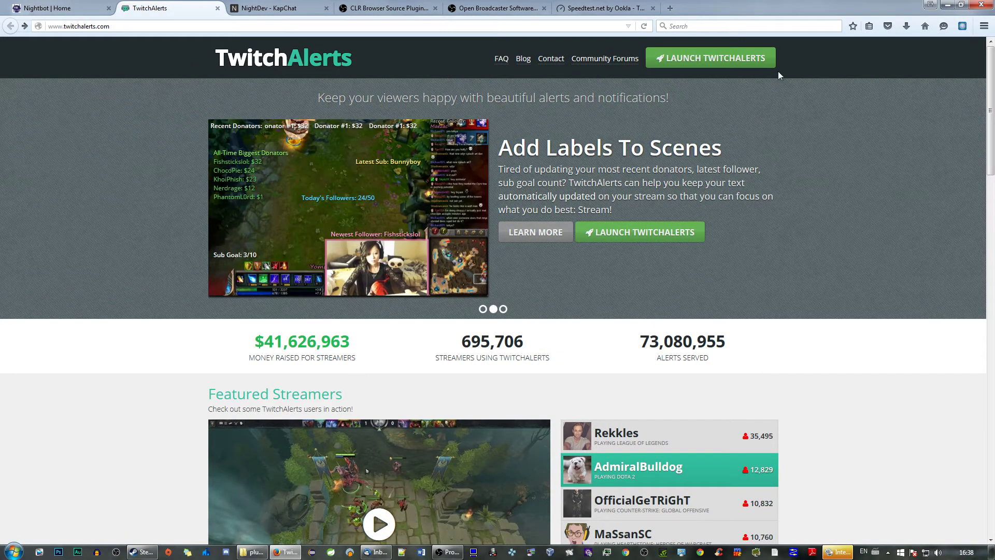
Launch TwitchAlerts, connect it with the Twitch account and dismiss the notice over the dashboard.
{"action": "left_click", "coordinate": [134, 28]}
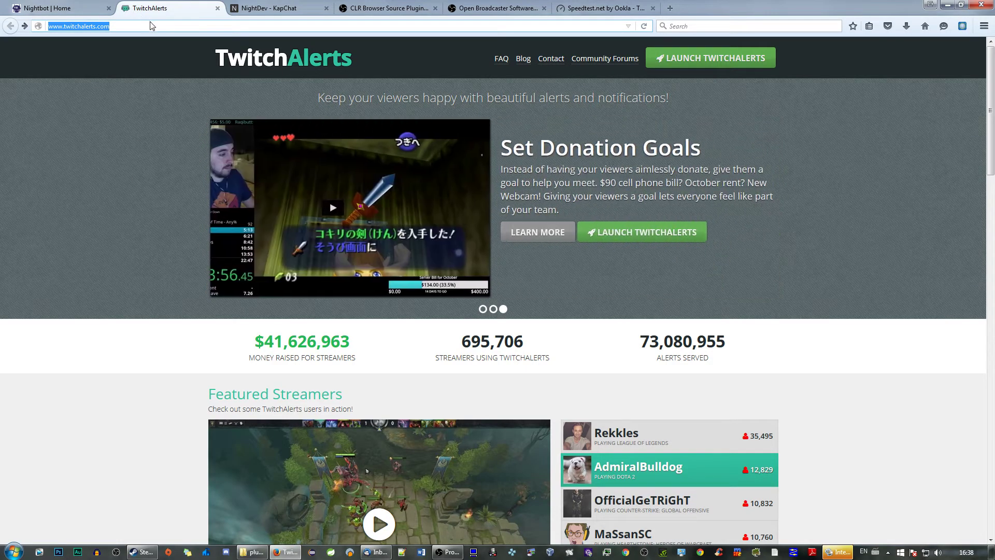
{"action": "left_click", "coordinate": [706, 61]}
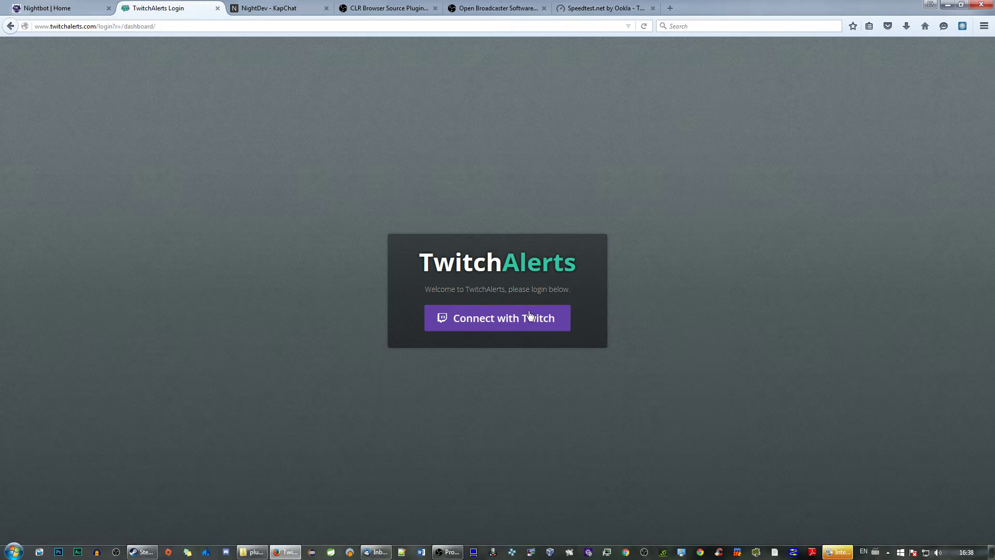
{"action": "left_click", "coordinate": [510, 318]}
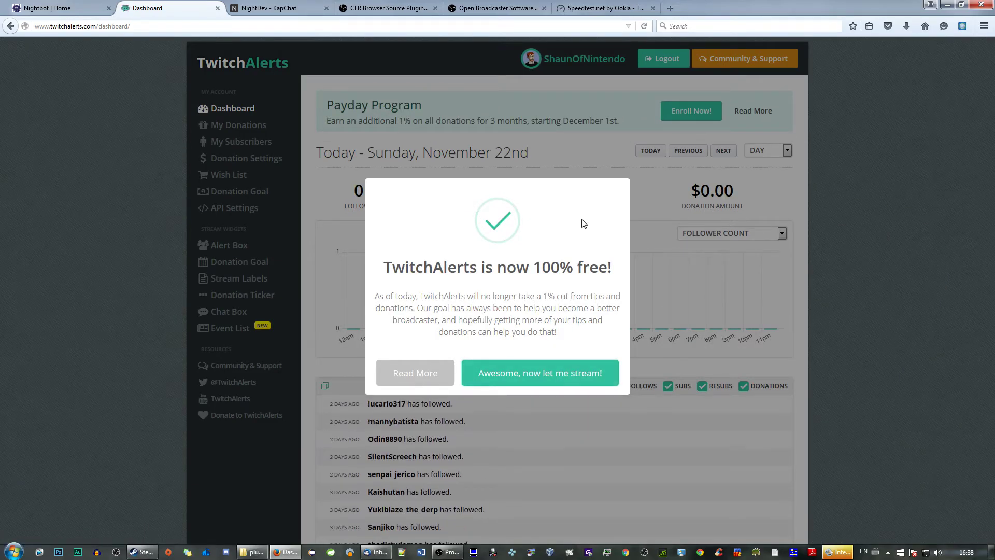
{"action": "left_click", "coordinate": [505, 380]}
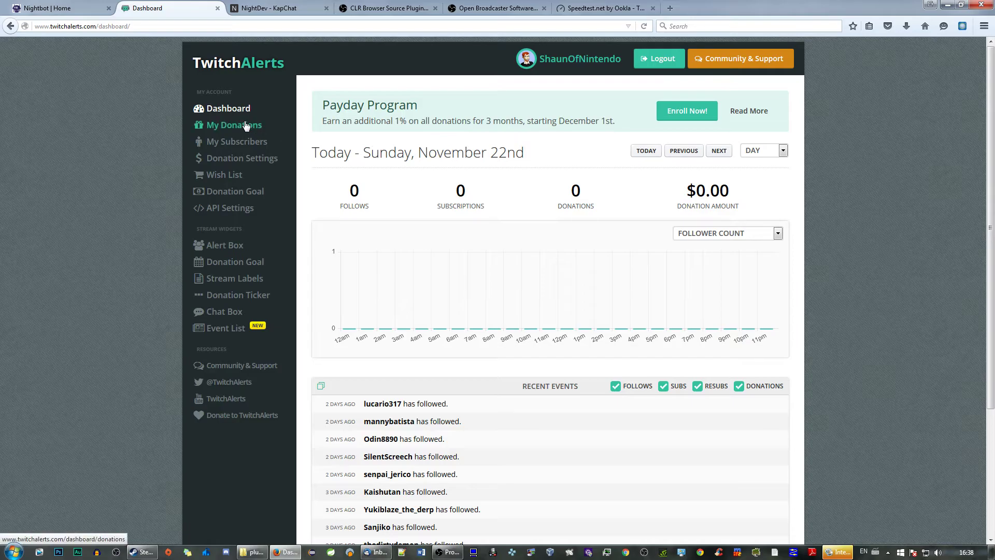
Open the Alert Box stream widget and look over its general alert settings.
{"action": "left_click", "coordinate": [227, 254]}
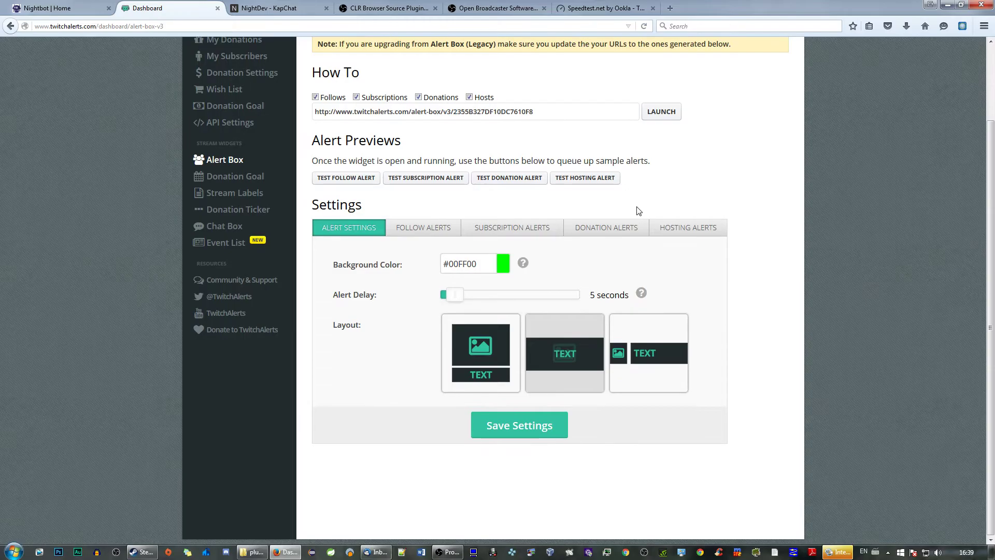
{"action": "scroll", "coordinate": [609, 220], "scroll_direction": "down", "scroll_amount": 3}
{"action": "scroll", "coordinate": [573, 195], "scroll_direction": "up", "scroll_amount": 2}
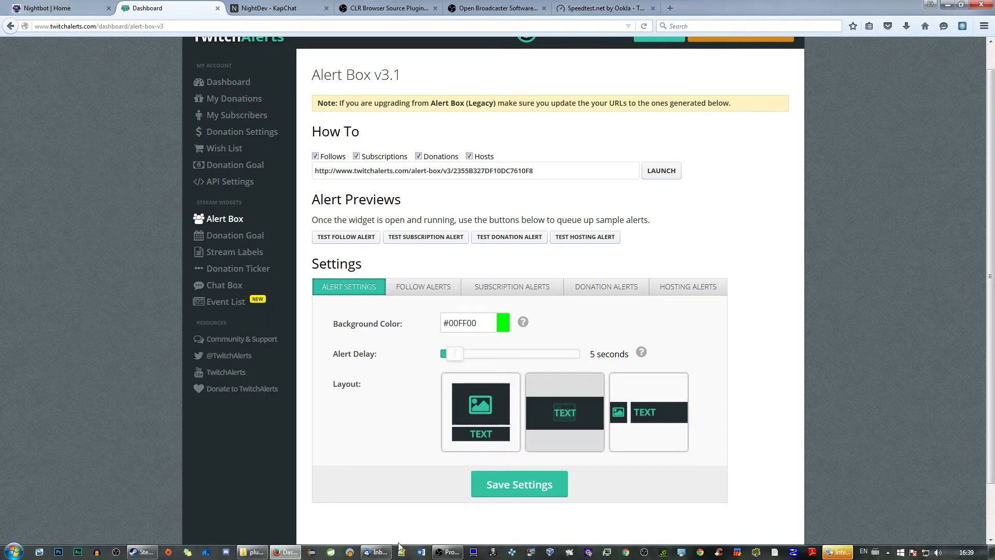
Switch to OBS, stop the preview and check the Follower Alert source's browser URL in the 3DS - Recording - 720 scene.
{"action": "left_click", "coordinate": [448, 552]}
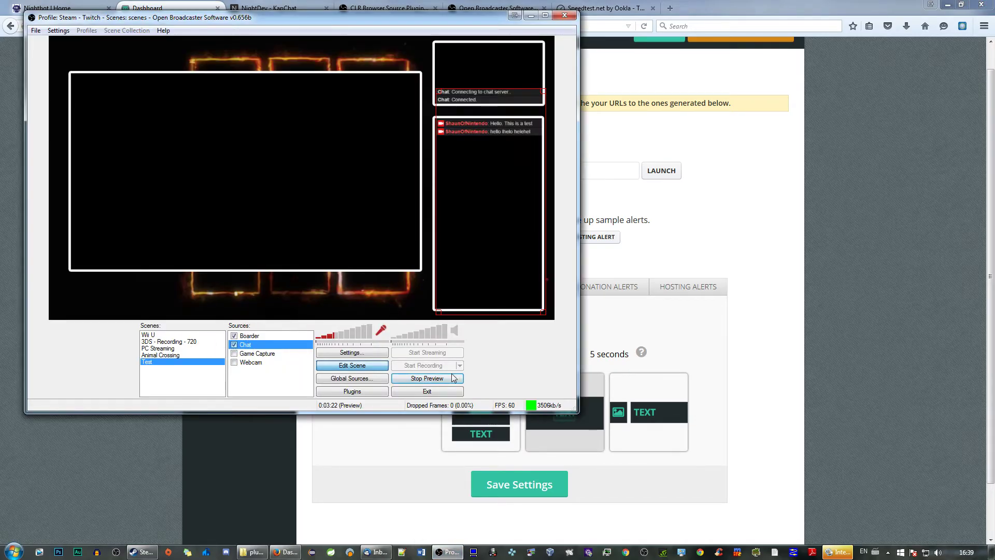
{"action": "left_click", "coordinate": [184, 345]}
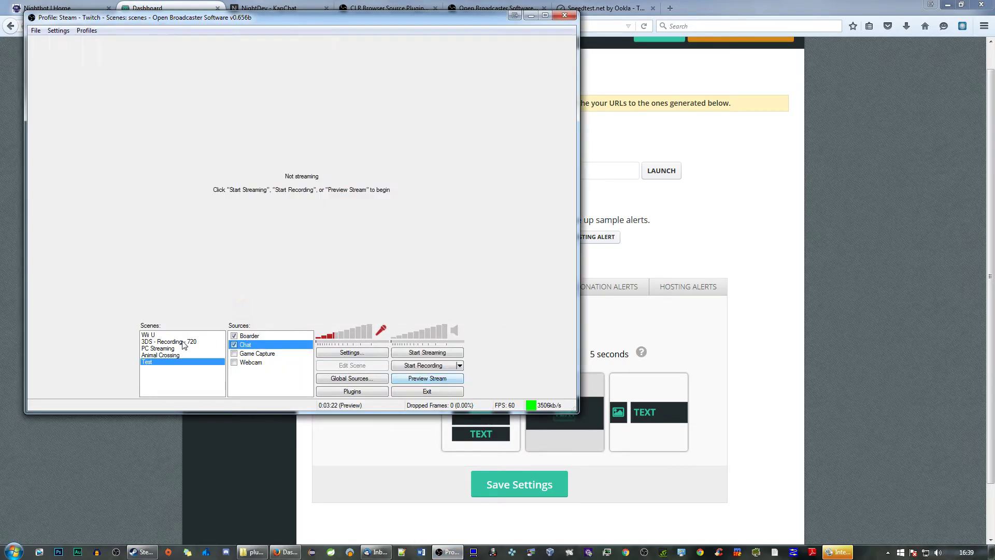
{"action": "left_click_drag", "start_coordinate": [308, 358], "coordinate": [311, 372]}
{"action": "right_click", "coordinate": [267, 354]}
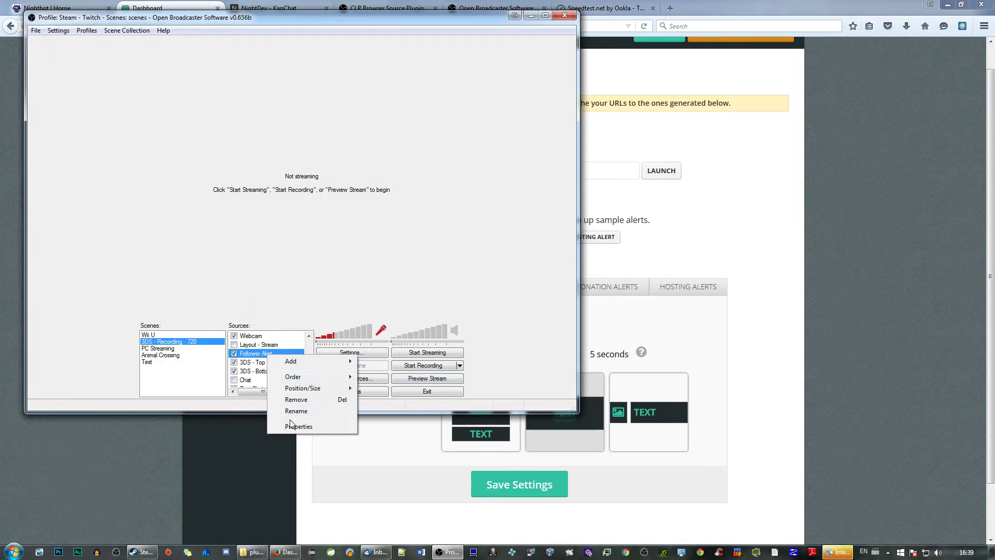
{"action": "left_click", "coordinate": [292, 425]}
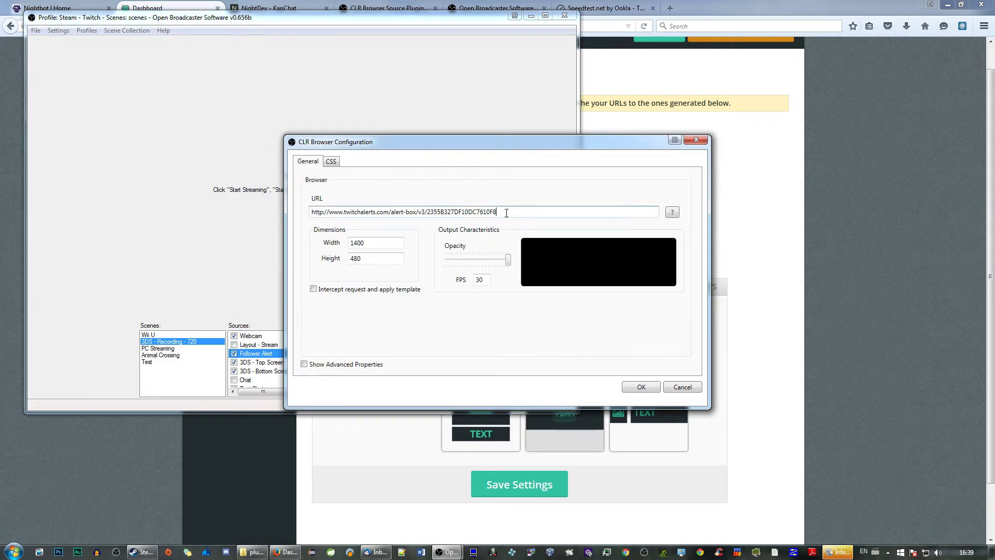
{"action": "left_click", "coordinate": [575, 216]}
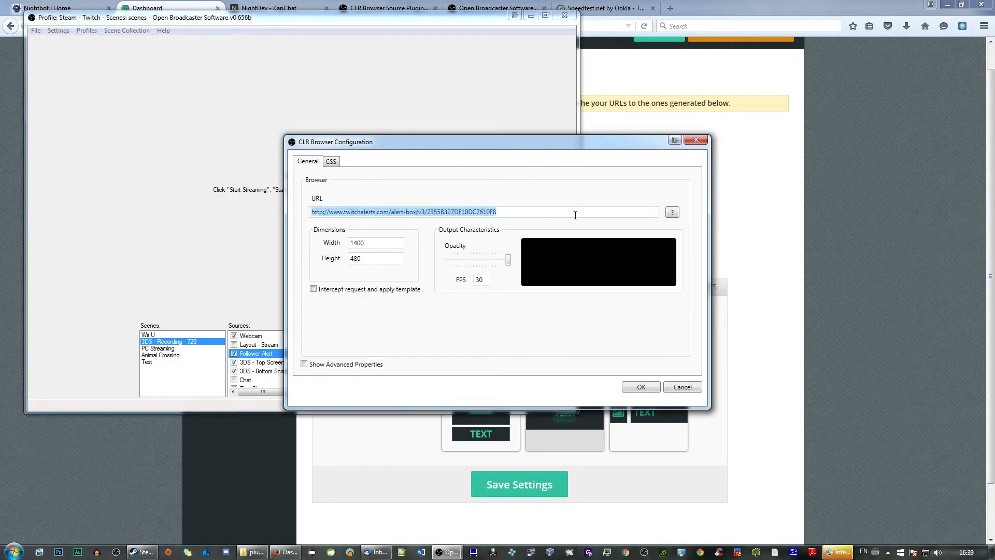
{"action": "left_click", "coordinate": [846, 233]}
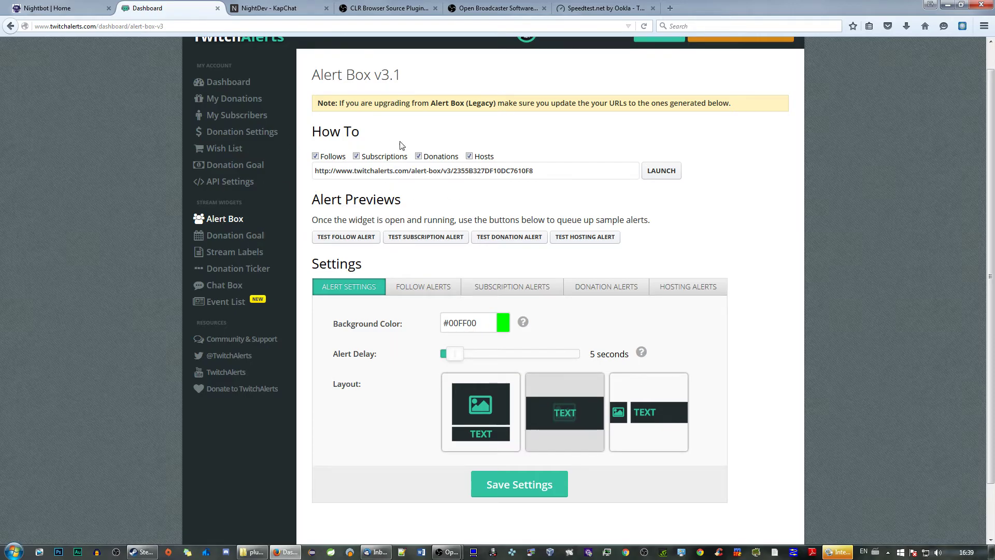
Open the follow alert settings in TwitchAlerts and examine the layout, animation, message, image, sound, volume and duration options.
{"action": "scroll", "coordinate": [477, 164], "scroll_direction": "down", "scroll_amount": 1}
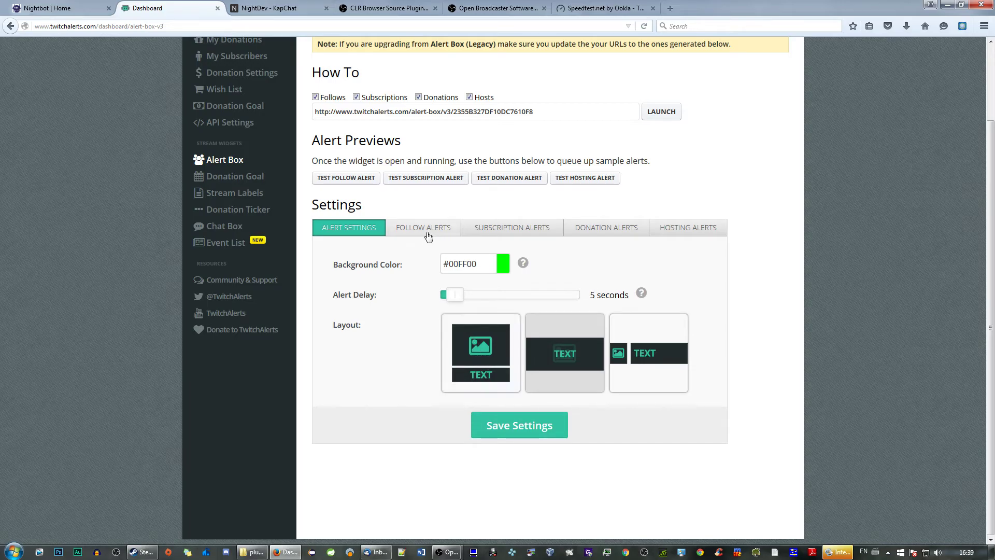
{"action": "left_click", "coordinate": [420, 230]}
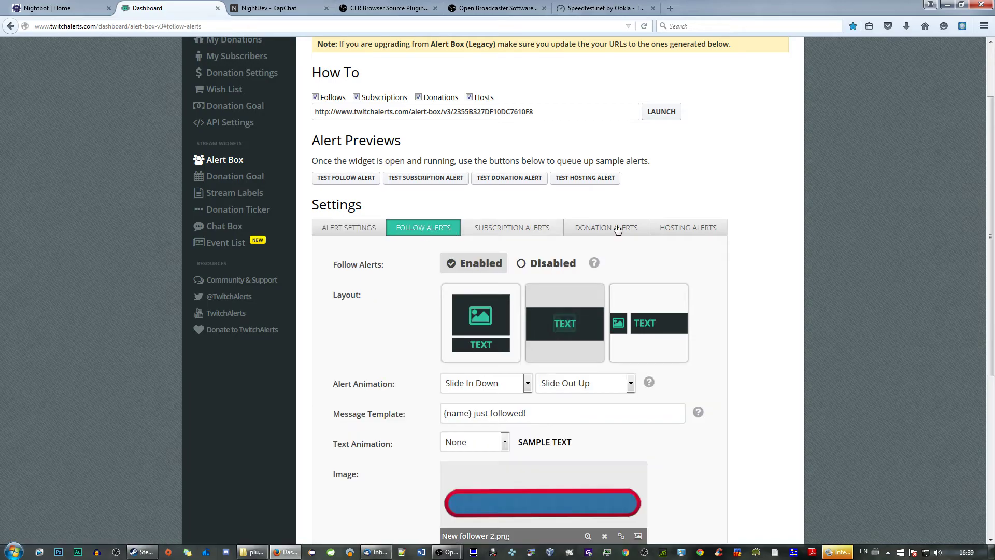
{"action": "scroll", "coordinate": [722, 222], "scroll_direction": "down", "scroll_amount": 5}
{"action": "scroll", "coordinate": [722, 224], "scroll_direction": "up", "scroll_amount": 4}
{"action": "scroll", "coordinate": [724, 239], "scroll_direction": "up", "scroll_amount": 3}
{"action": "scroll", "coordinate": [363, 217], "scroll_direction": "down", "scroll_amount": 3}
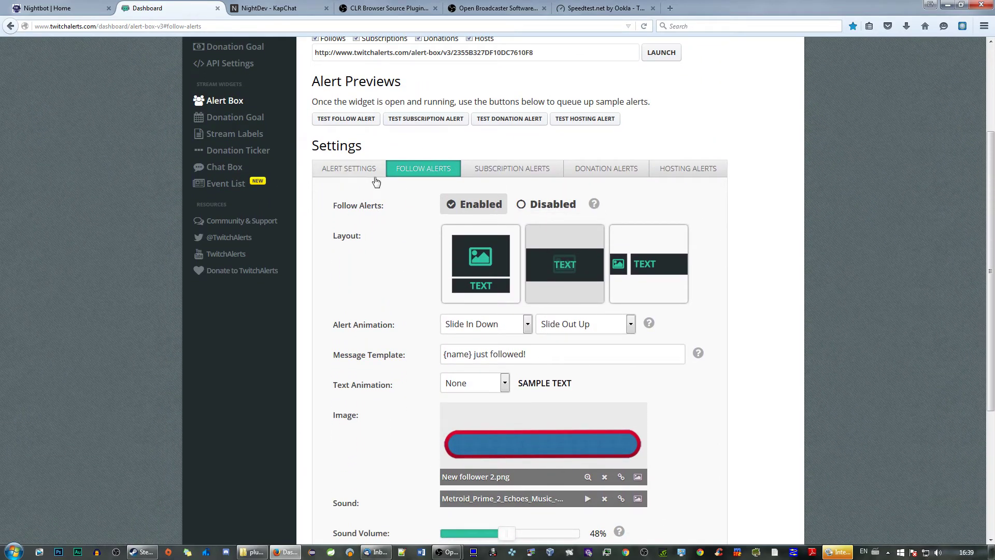
{"action": "scroll", "coordinate": [461, 174], "scroll_direction": "up", "scroll_amount": 3}
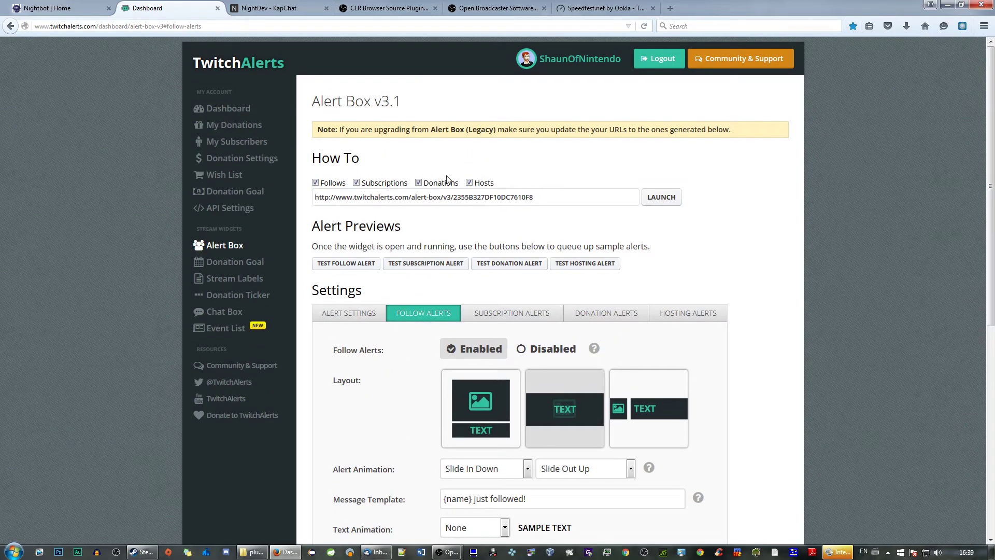
{"action": "scroll", "coordinate": [452, 179], "scroll_direction": "down", "scroll_amount": 4}
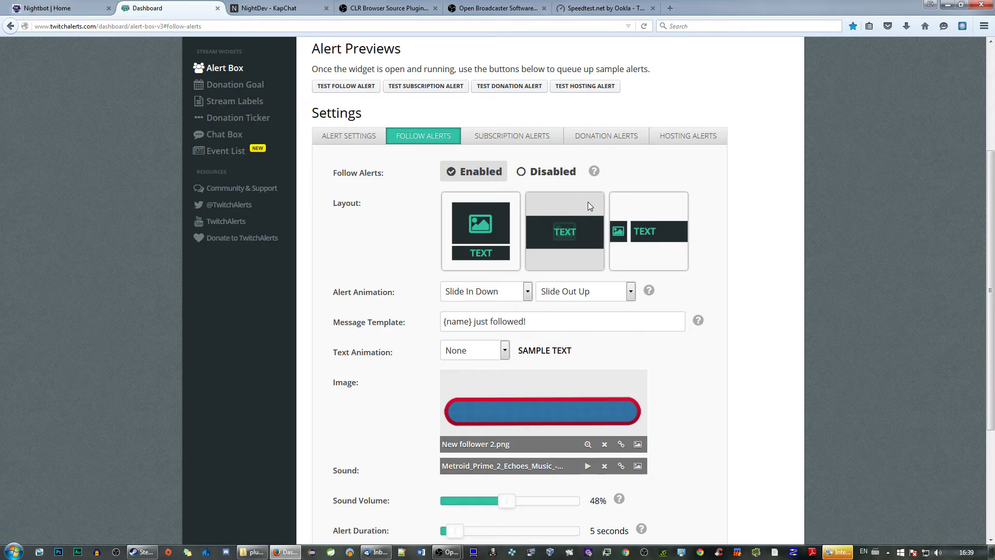
{"action": "scroll", "coordinate": [588, 206], "scroll_direction": "down", "scroll_amount": 2}
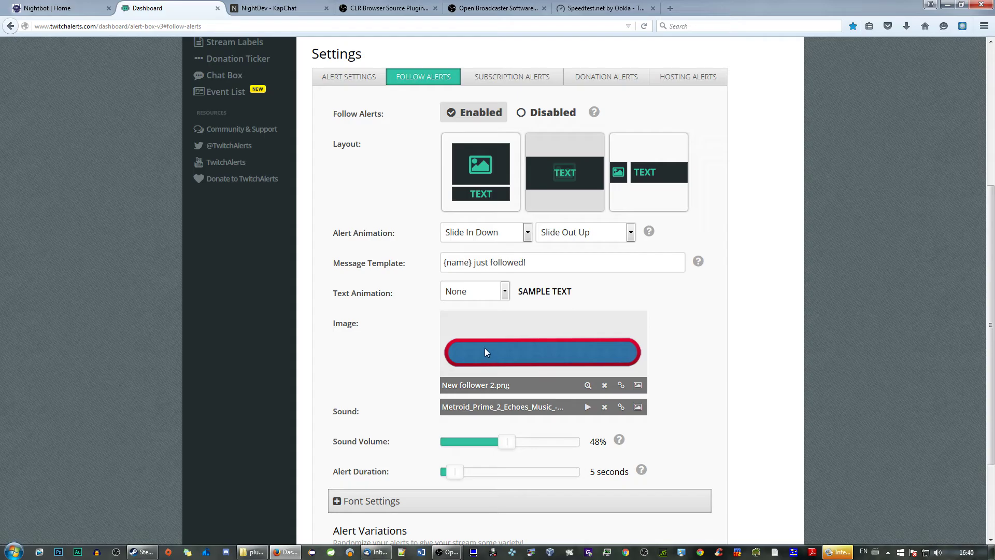
{"action": "scroll", "coordinate": [487, 352], "scroll_direction": "down", "scroll_amount": 4}
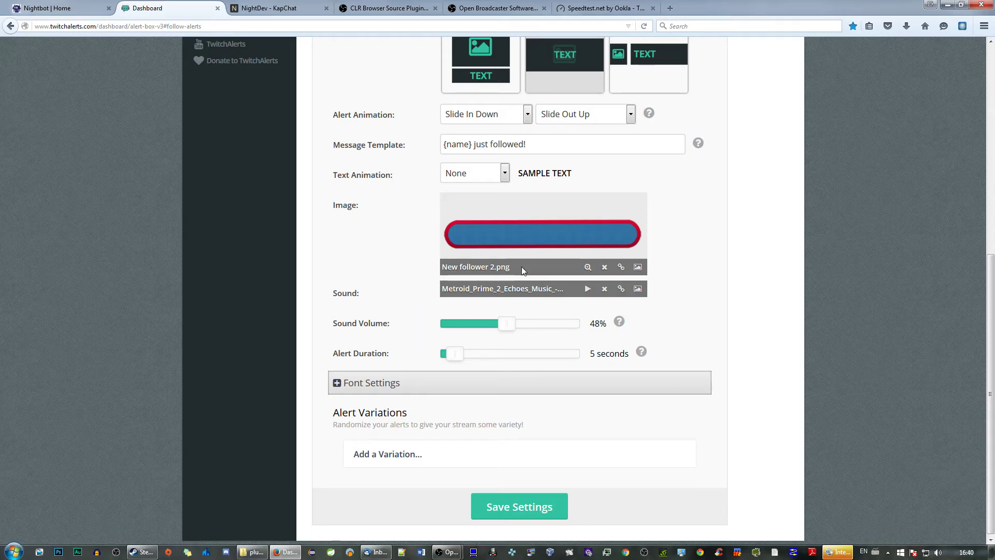
Open the Downloads folder and play the Metroid Prime 2 Echoes Minor Item Acquisition Fanfare MP3.
{"action": "left_click_drag", "start_coordinate": [512, 289], "coordinate": [555, 289]}
{"action": "key", "text": "super"}
{"action": "type", "text": "dow"}
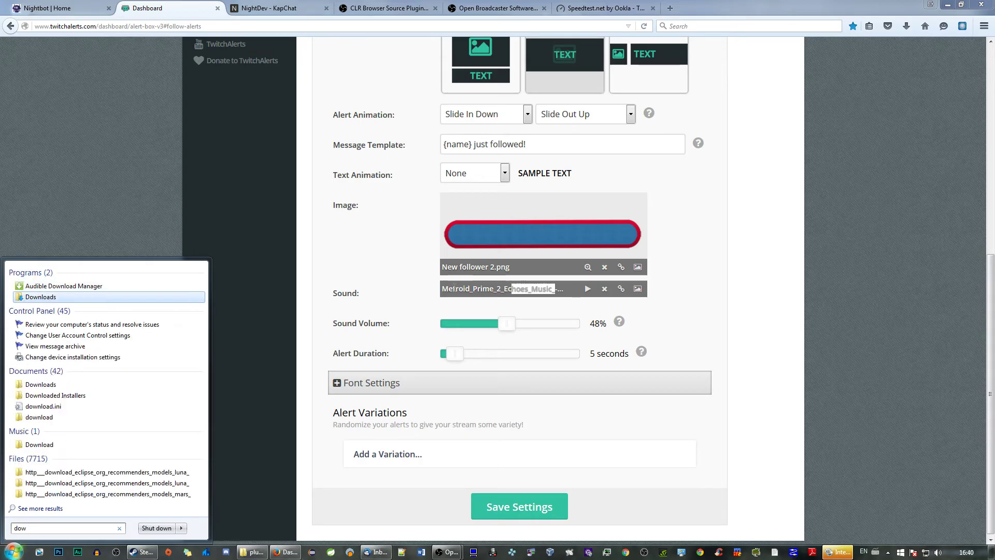
{"action": "key", "text": "Return"}
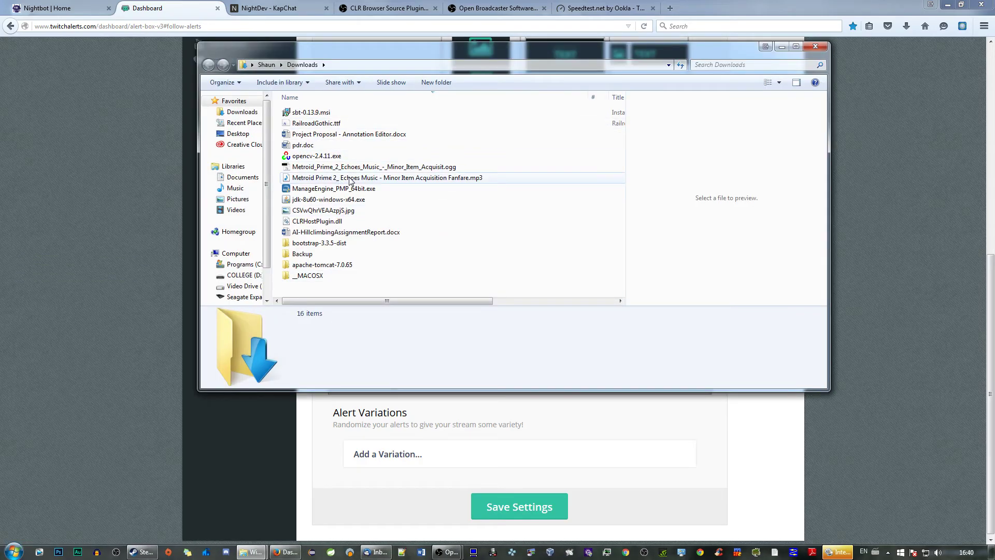
{"action": "left_click", "coordinate": [351, 180]}
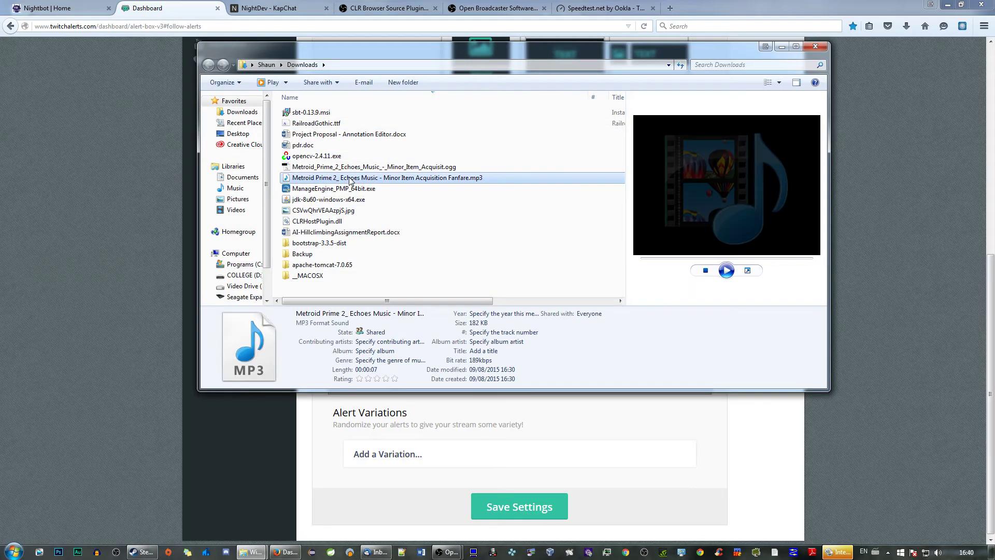
{"action": "double_click", "coordinate": [318, 179]}
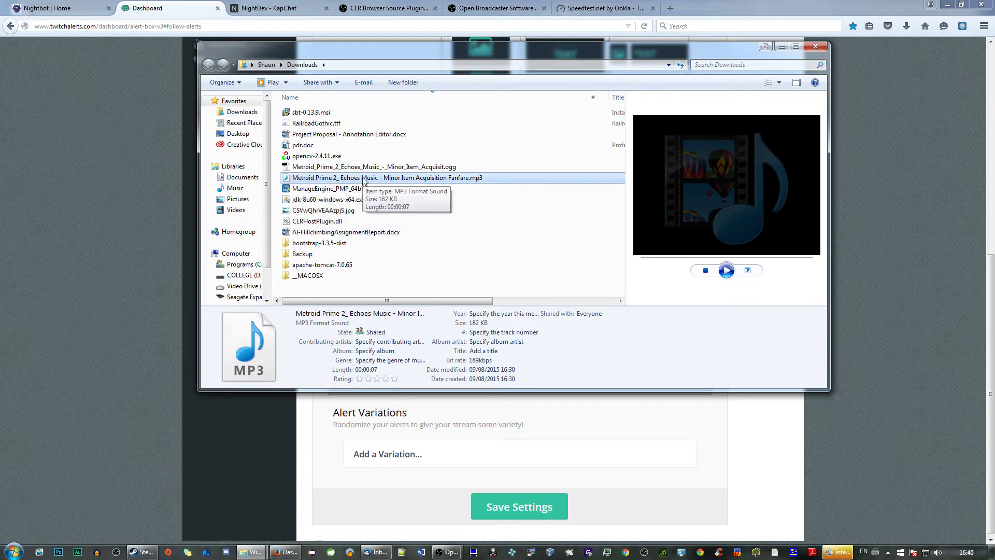
Compare the OGG version of the Metroid Prime 2 Echoes sound with its MP3 in Downloads.
{"action": "left_click", "coordinate": [376, 167]}
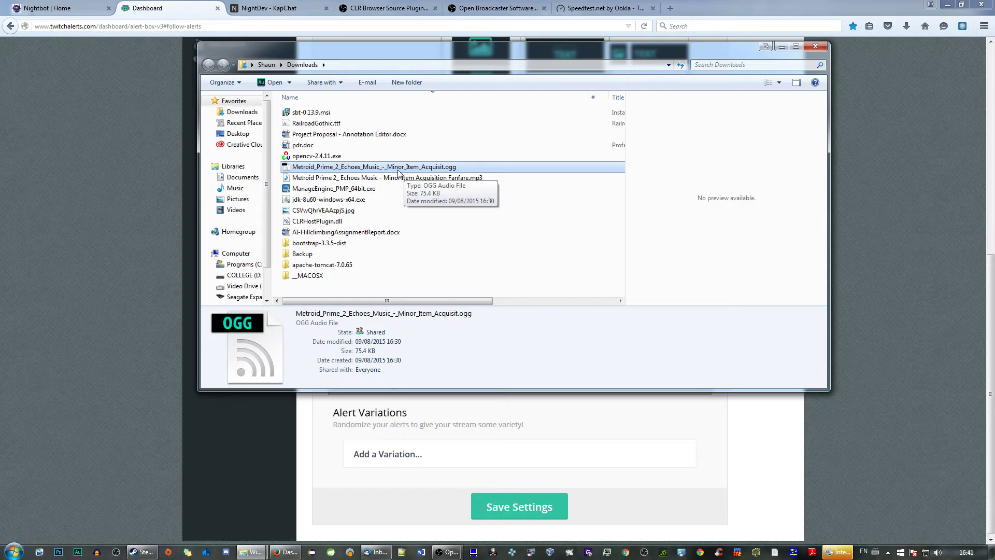
{"action": "left_click", "coordinate": [348, 177]}
{"action": "left_click", "coordinate": [425, 169]}
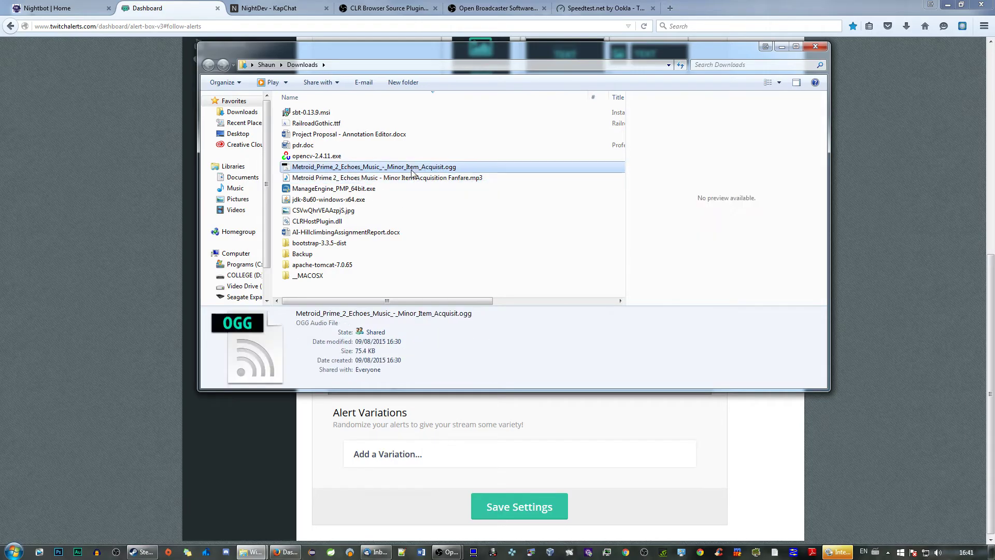
{"action": "left_click", "coordinate": [457, 180]}
{"action": "key", "text": "Up"}
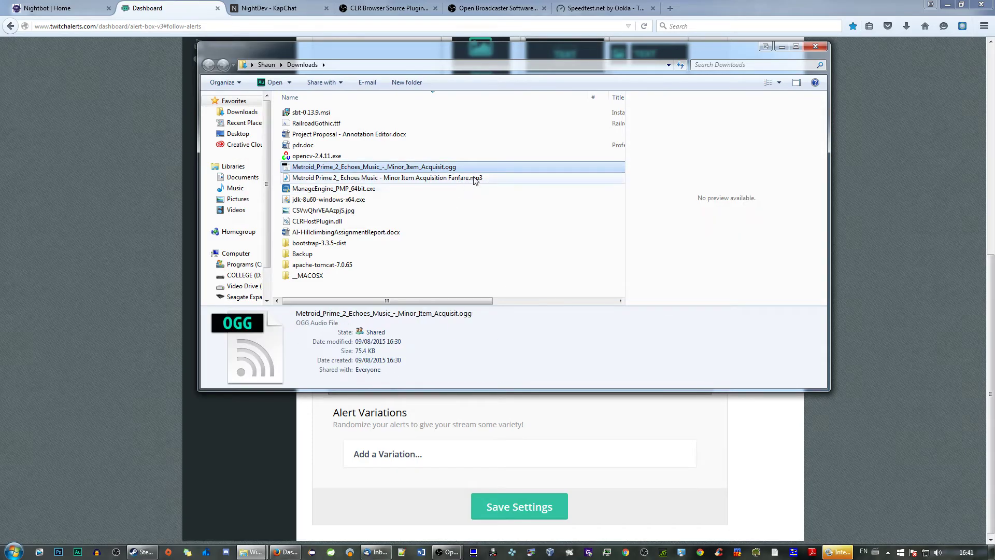
{"action": "double_click", "coordinate": [334, 168]}
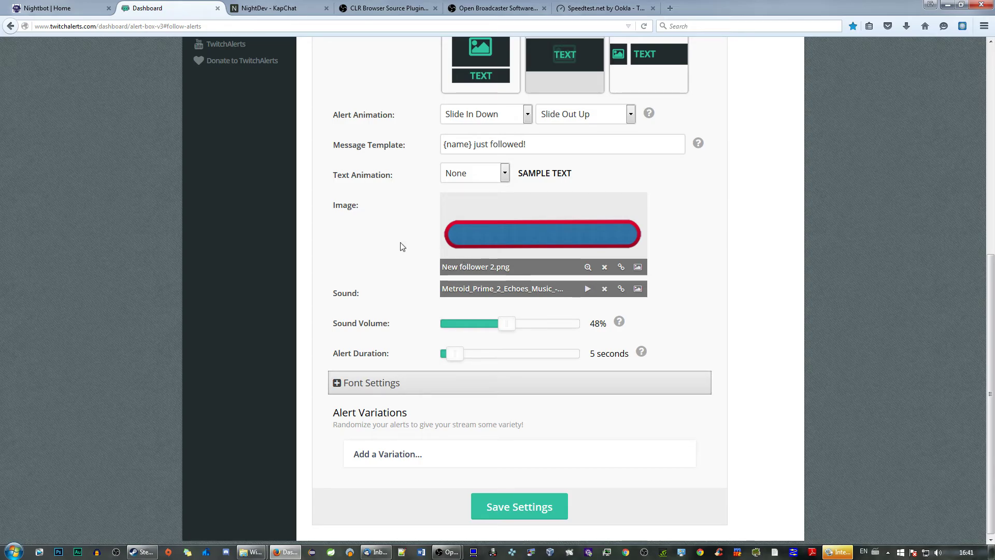
Review the follow alert's layout choices and its entry animation list, leaving Slide In Down selected.
{"action": "scroll", "coordinate": [402, 245], "scroll_direction": "up", "scroll_amount": 2}
{"action": "scroll", "coordinate": [402, 244], "scroll_direction": "up", "scroll_amount": 1}
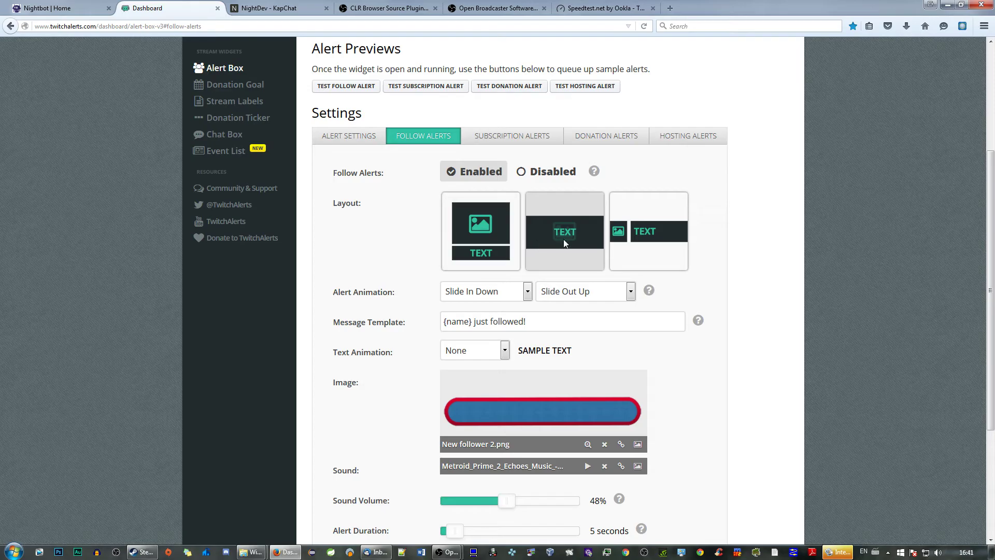
{"action": "scroll", "coordinate": [552, 224], "scroll_direction": "down", "scroll_amount": 1}
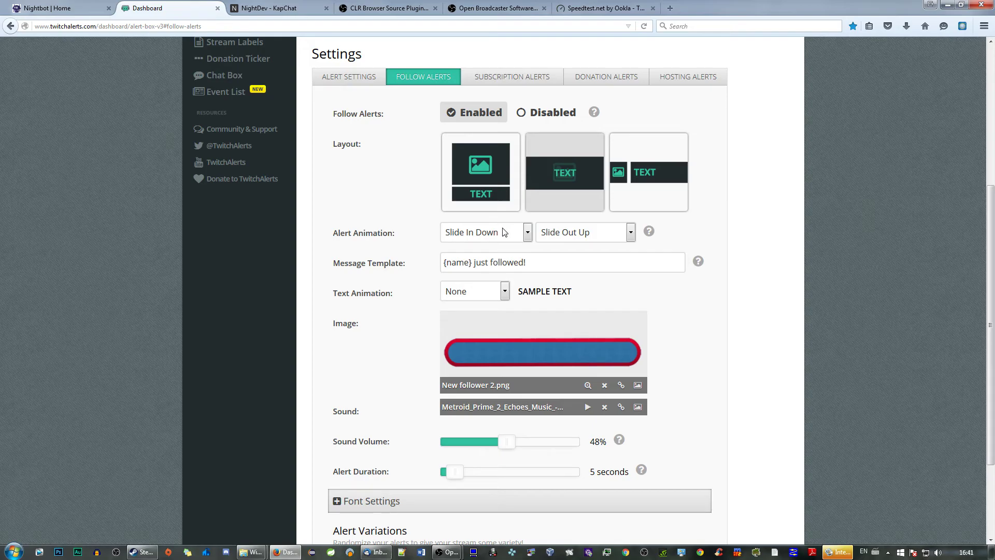
{"action": "left_click", "coordinate": [505, 232]}
{"action": "left_click", "coordinate": [389, 192]}
Highlight the {name} token in the follow alert's message template and show the template's help on available tokens.
{"action": "double_click", "coordinate": [462, 263]}
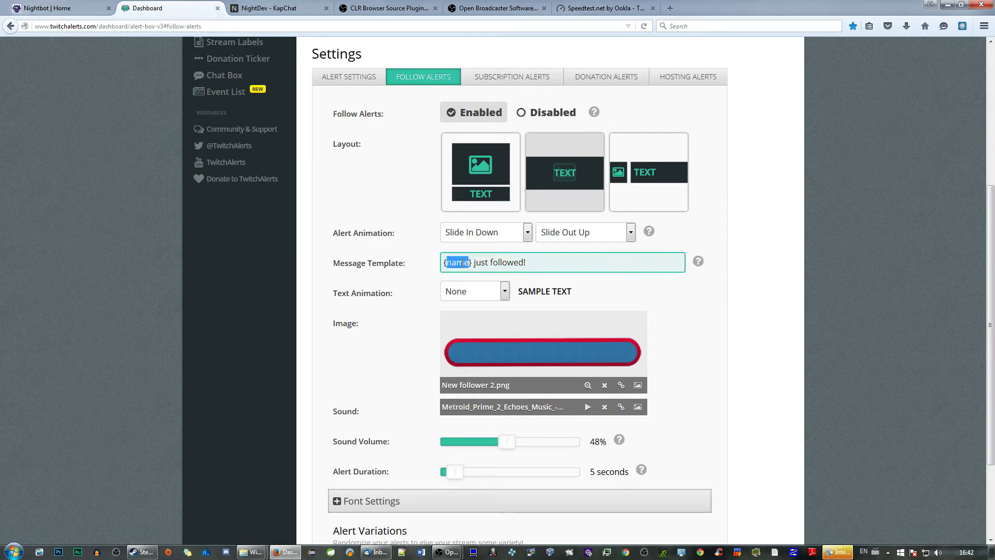
{"action": "key", "text": "Home"}
{"action": "triple_click", "coordinate": [537, 263]}
{"action": "double_click", "coordinate": [460, 262]}
{"action": "mouse_move", "coordinate": [699, 264]}
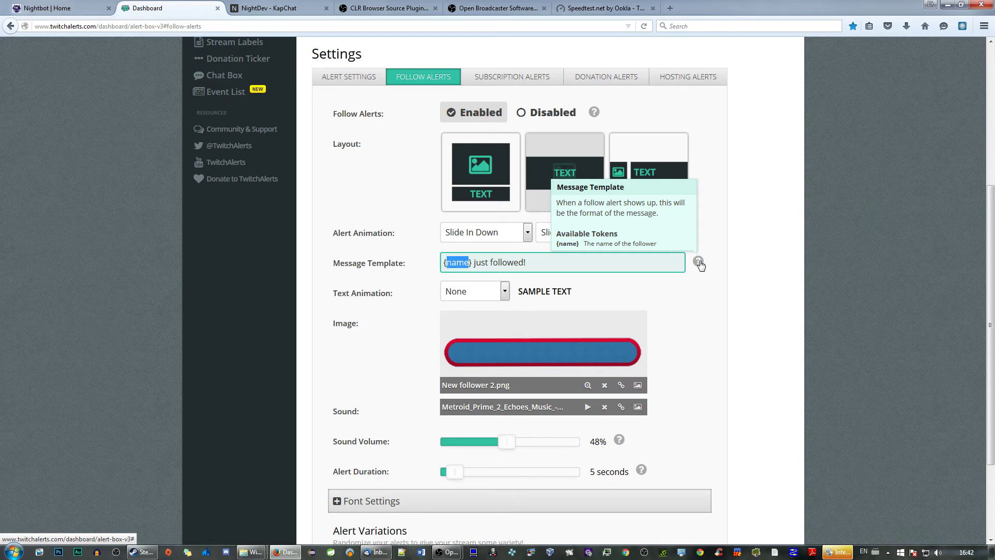
Try the Bounce and Rubber Band text animations on the follow alert and return the text animation to None.
{"action": "left_click", "coordinate": [504, 292]}
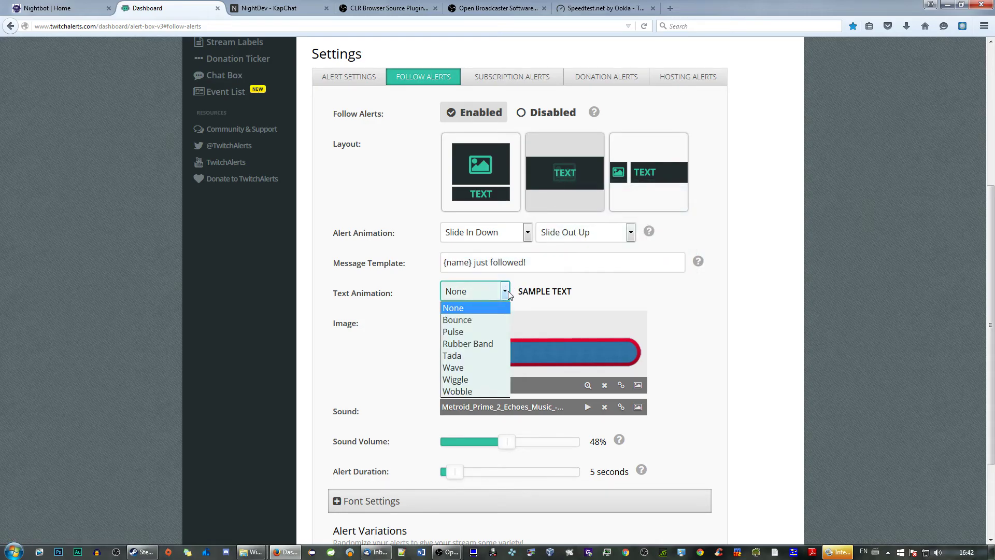
{"action": "left_click", "coordinate": [480, 322]}
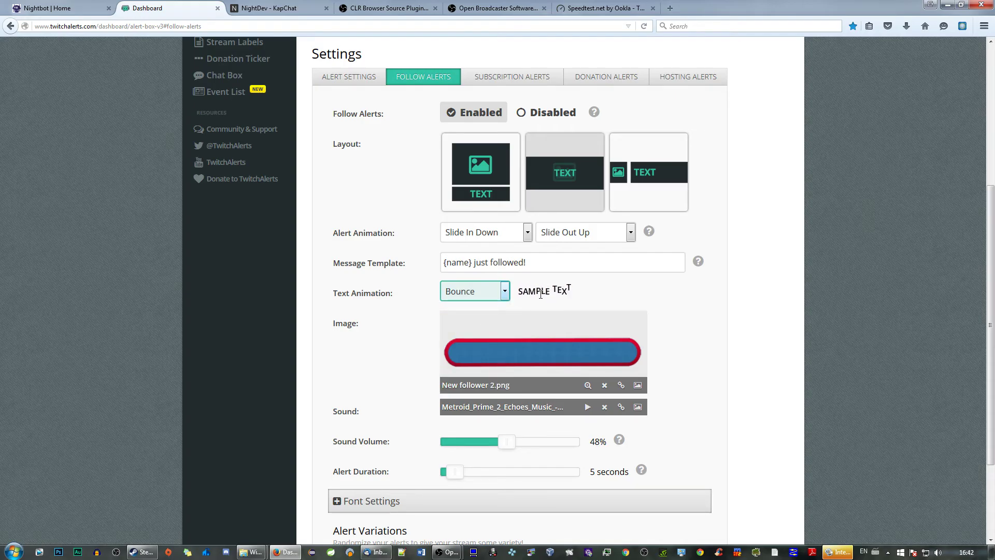
{"action": "left_click", "coordinate": [485, 293]}
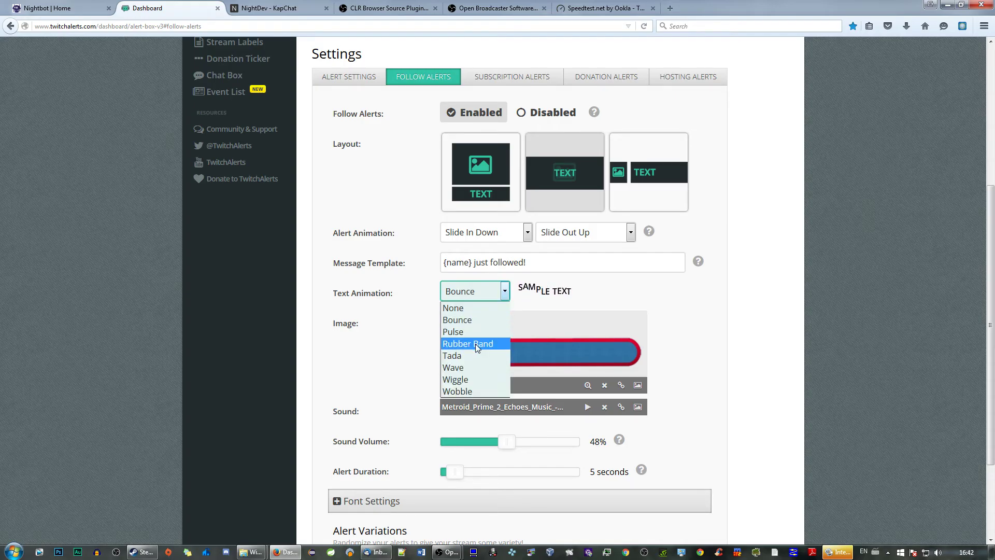
{"action": "left_click", "coordinate": [474, 344]}
{"action": "left_click", "coordinate": [506, 293]}
{"action": "left_click", "coordinate": [478, 303]}
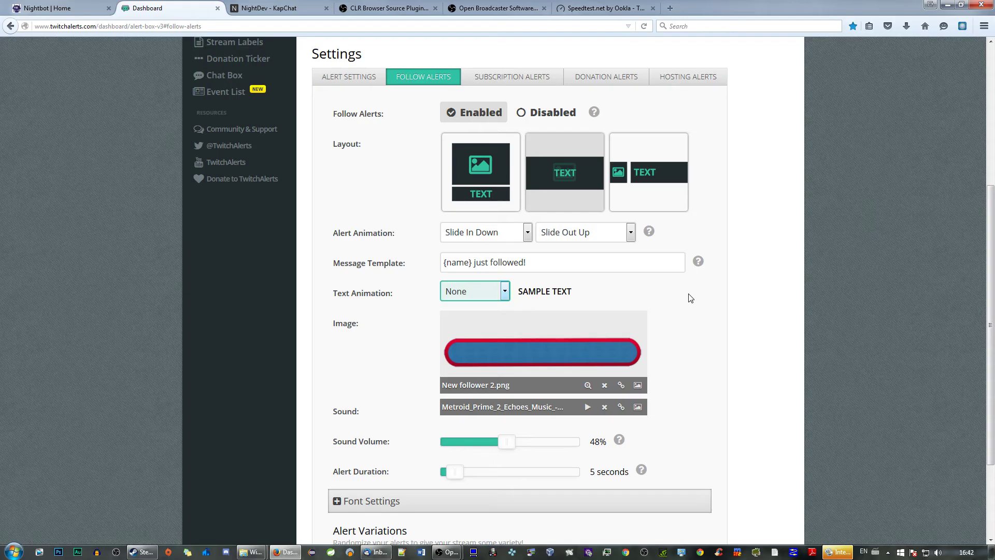
Set the follow alert's duration to 7 seconds.
{"action": "scroll", "coordinate": [690, 298], "scroll_direction": "down", "scroll_amount": 3}
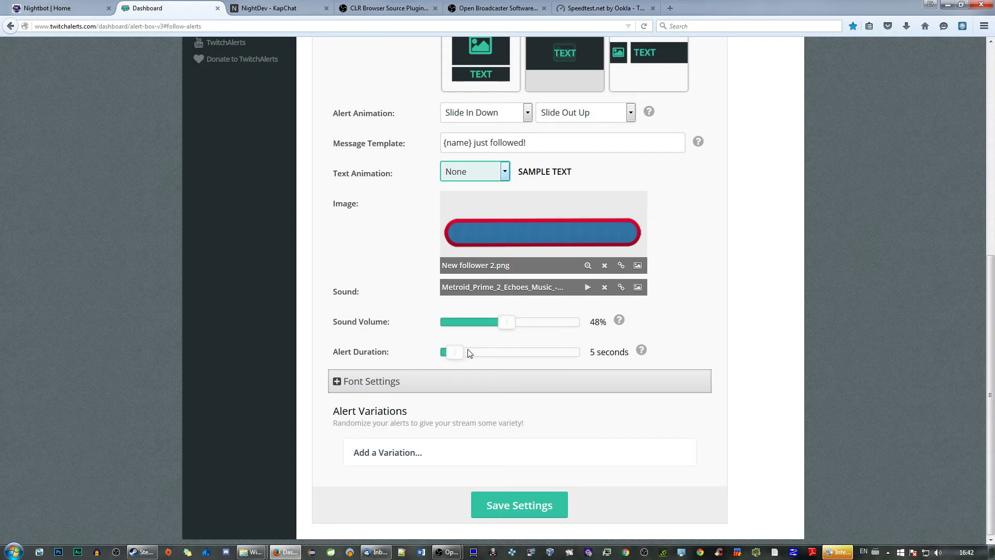
{"action": "mouse_move", "coordinate": [459, 353]}
{"action": "left_mouse_down"}
{"action": "mouse_move", "coordinate": [442, 353]}
{"action": "mouse_move", "coordinate": [477, 357]}
{"action": "mouse_move", "coordinate": [466, 357]}
{"action": "left_mouse_up"}
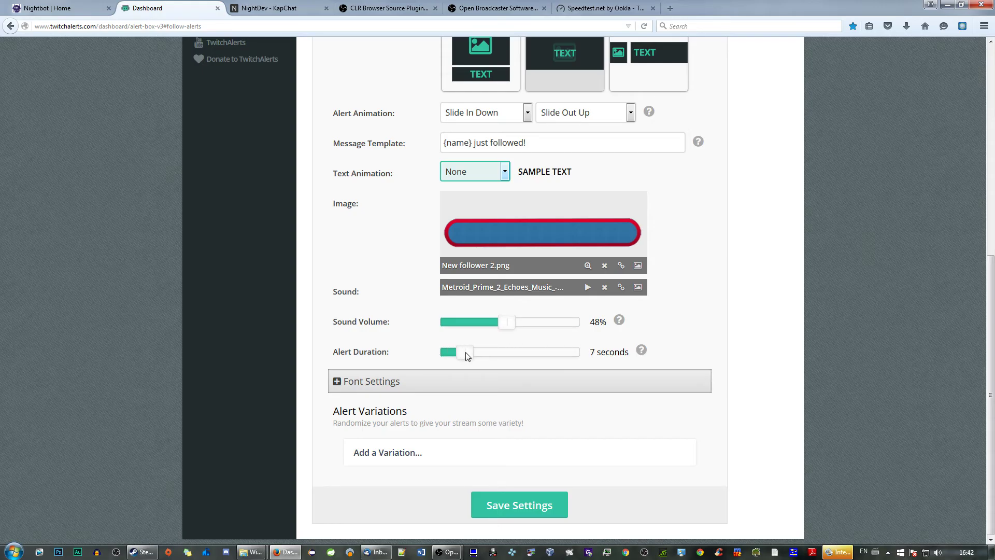
{"action": "left_click", "coordinate": [408, 297]}
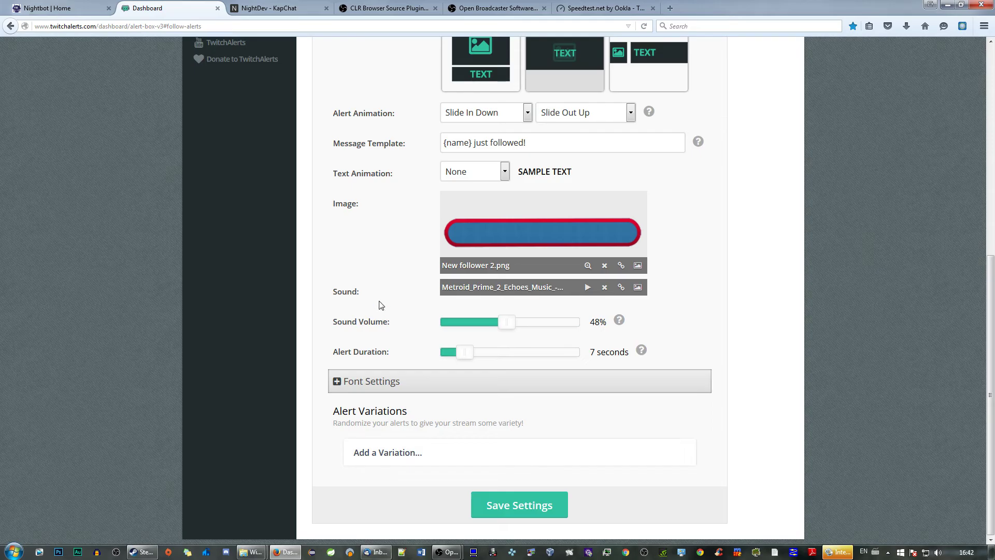
Copy the Alert Box widget URL for use in a browser source.
{"action": "scroll", "coordinate": [381, 303], "scroll_direction": "up", "scroll_amount": 7}
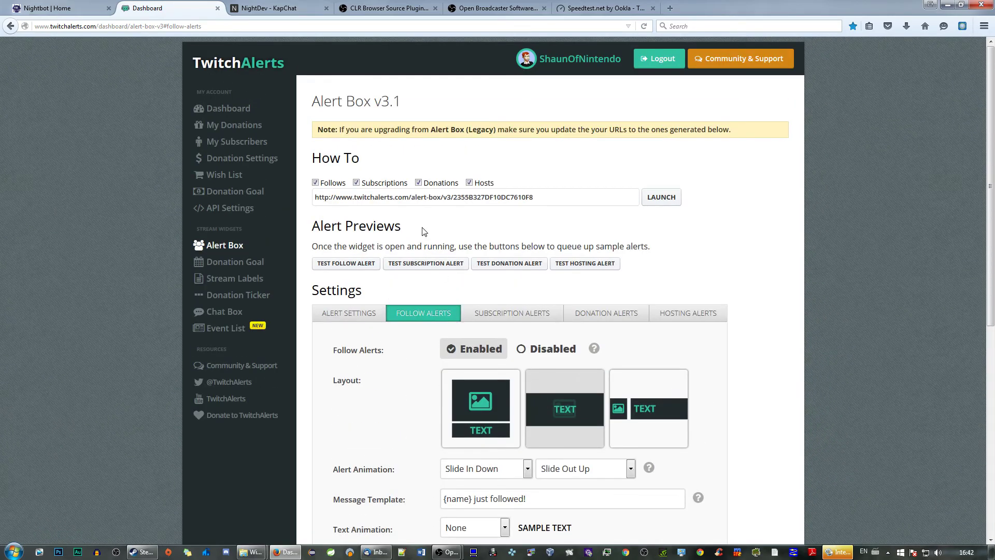
{"action": "left_click", "coordinate": [516, 201]}
{"action": "key", "text": "ctrl+c"}
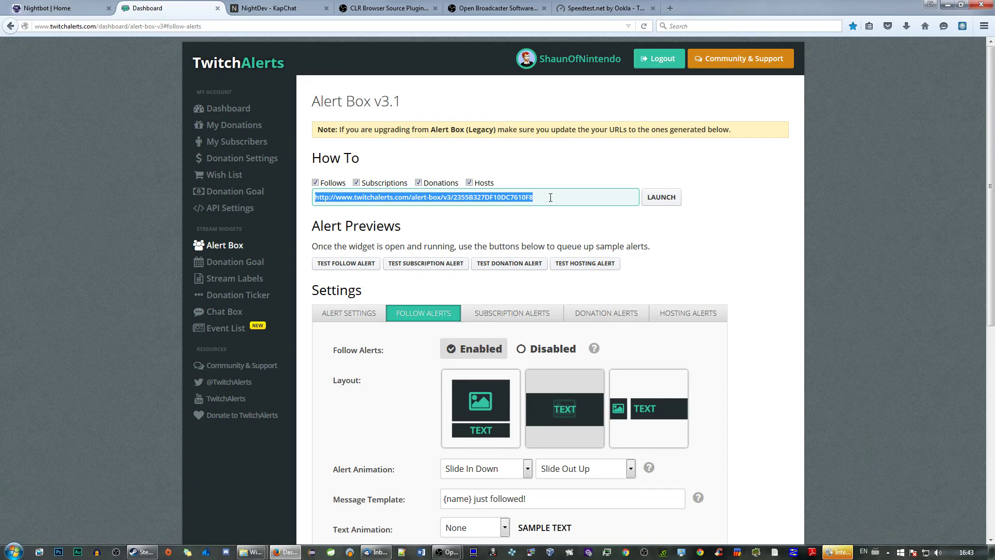
Switch to OBS and cancel the CLR Browser configuration that is still open.
{"action": "left_click", "coordinate": [450, 553]}
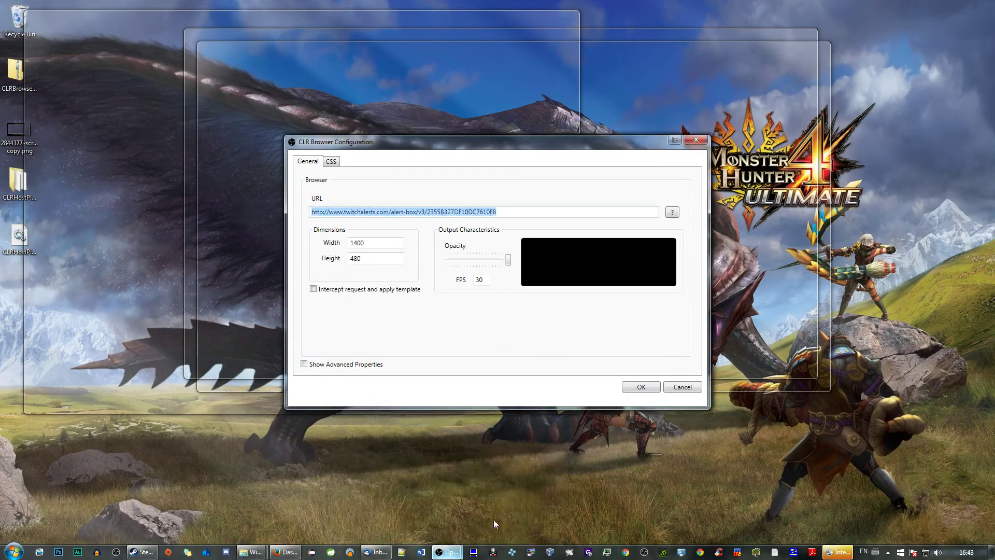
{"action": "left_click", "coordinate": [494, 519]}
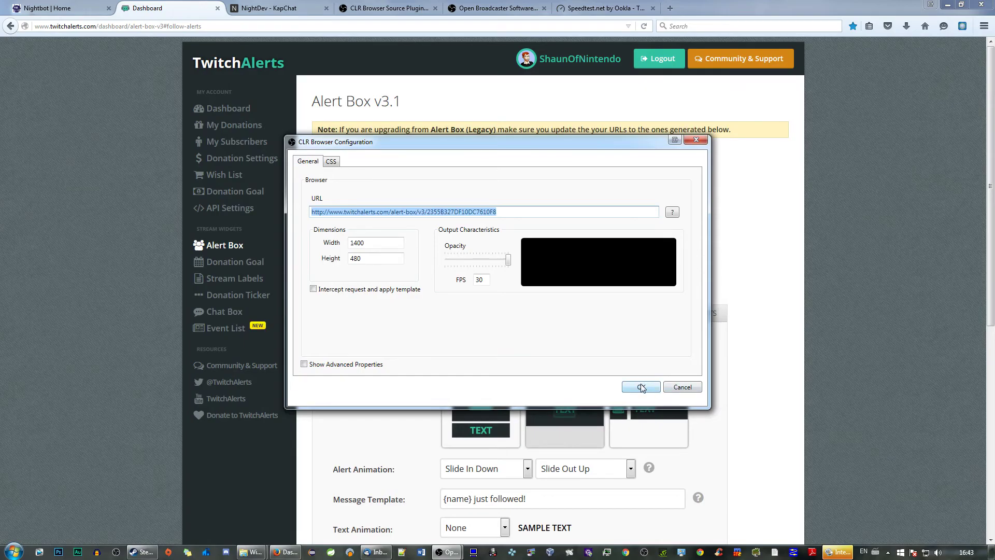
{"action": "left_click", "coordinate": [671, 388]}
Add a CLR Browser source named "Follower Alert" to the Test scene and paste the private Alert Box widget URL as its address.
{"action": "left_click", "coordinate": [159, 362]}
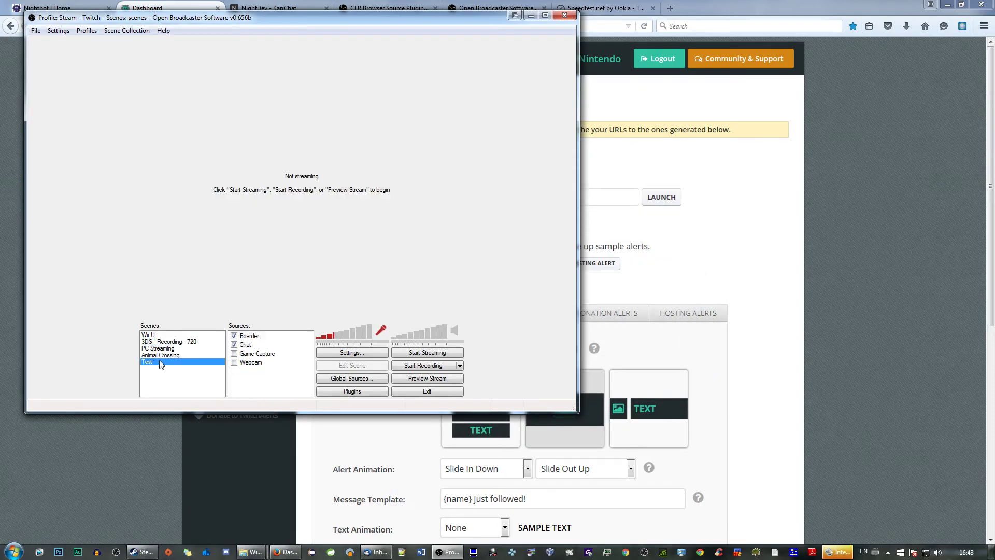
{"action": "right_click", "coordinate": [257, 376]}
{"action": "mouse_move", "coordinate": [291, 378]}
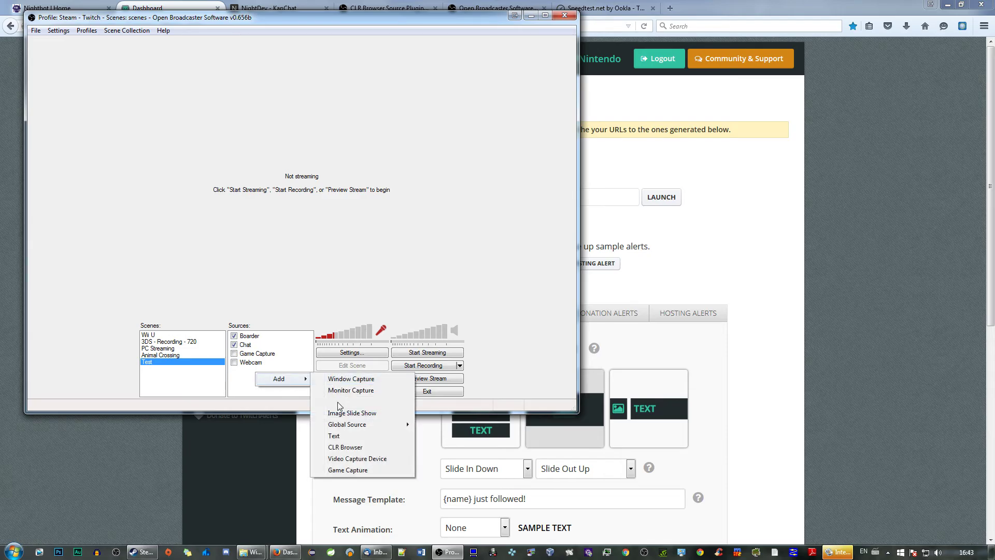
{"action": "left_click", "coordinate": [345, 448]}
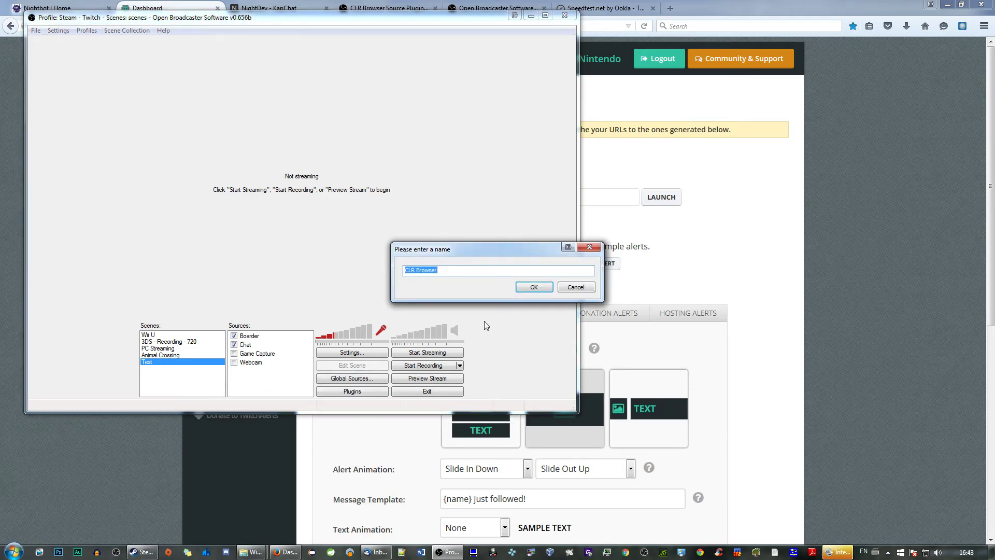
{"action": "type", "text": "Follower Aloe"}
{"action": "key", "text": "BackSpace"}
{"action": "key", "text": "BackSpace"}
{"action": "key", "text": "BackSpace"}
{"action": "type", "text": "ert"}
{"action": "key", "text": "Return"}
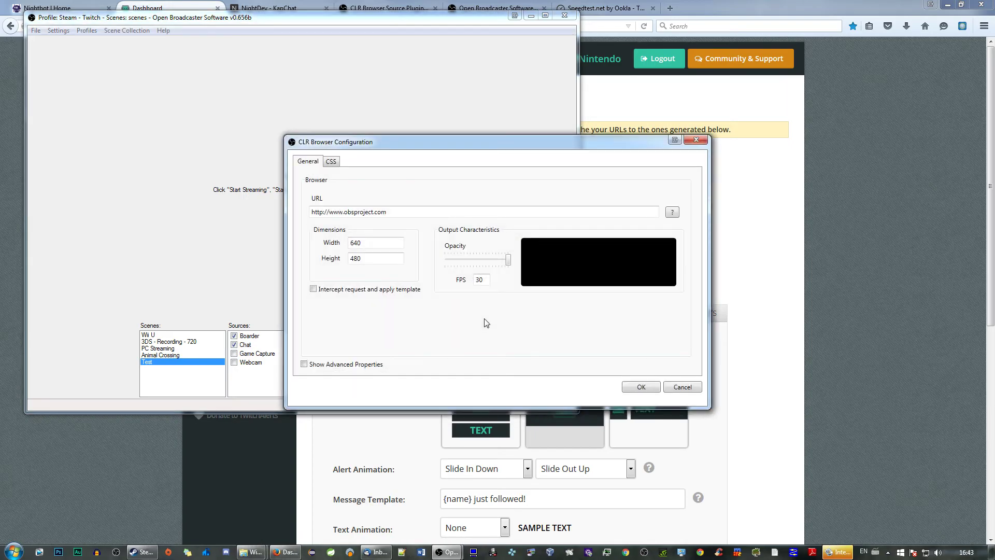
{"action": "double_click", "coordinate": [400, 215]}
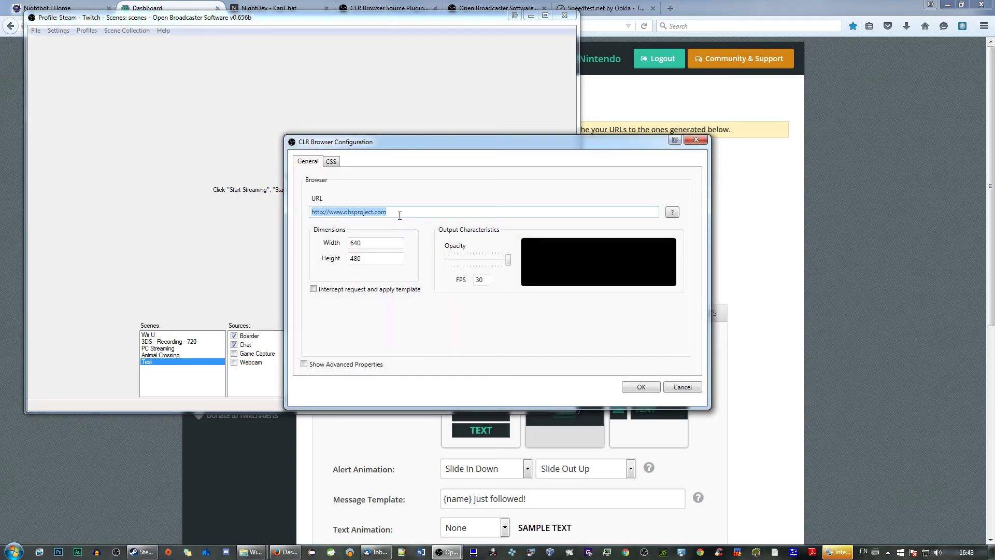
{"action": "key", "text": "ctrl+v"}
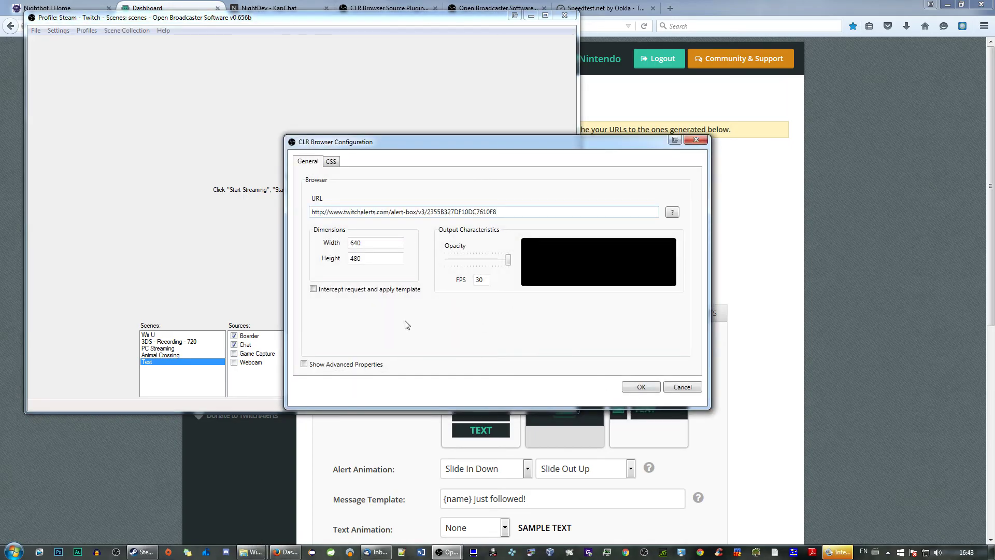
Check the browser dimensions of the existing Follower Alert source in the 3DS - Recording - 720 scene.
{"action": "left_click", "coordinate": [189, 342]}
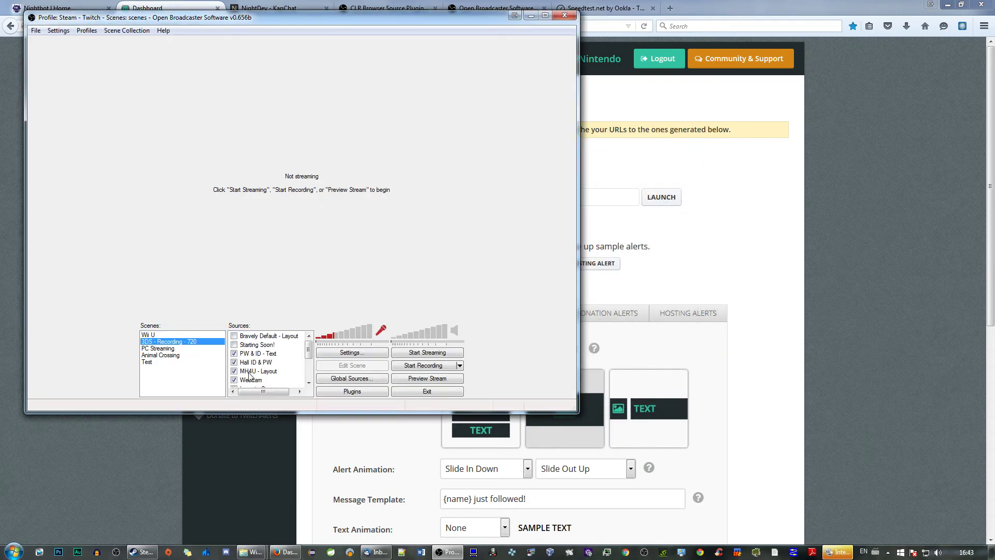
{"action": "left_click", "coordinate": [252, 380]}
{"action": "scroll", "coordinate": [269, 358], "scroll_direction": "down", "scroll_amount": 2}
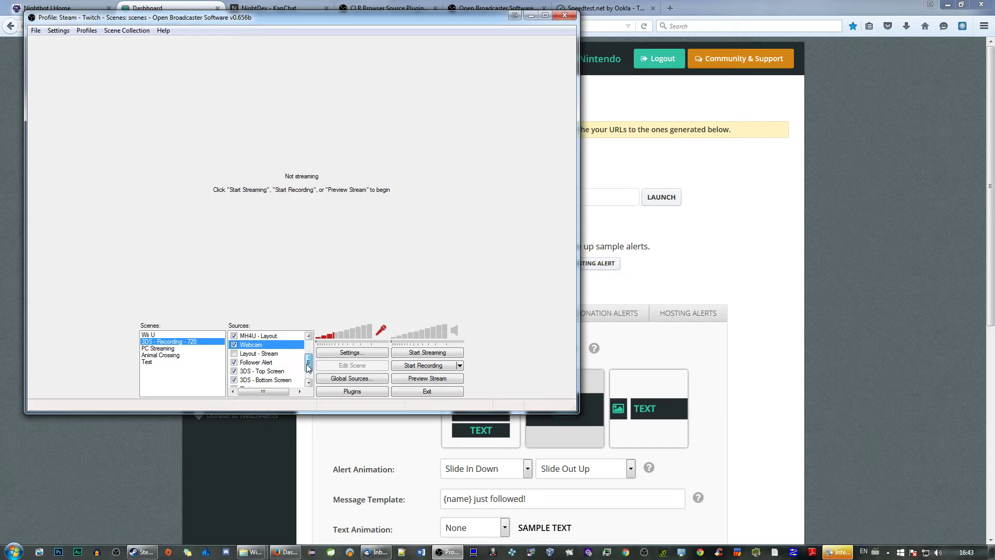
{"action": "right_click", "coordinate": [262, 363]}
{"action": "left_click", "coordinate": [293, 434]}
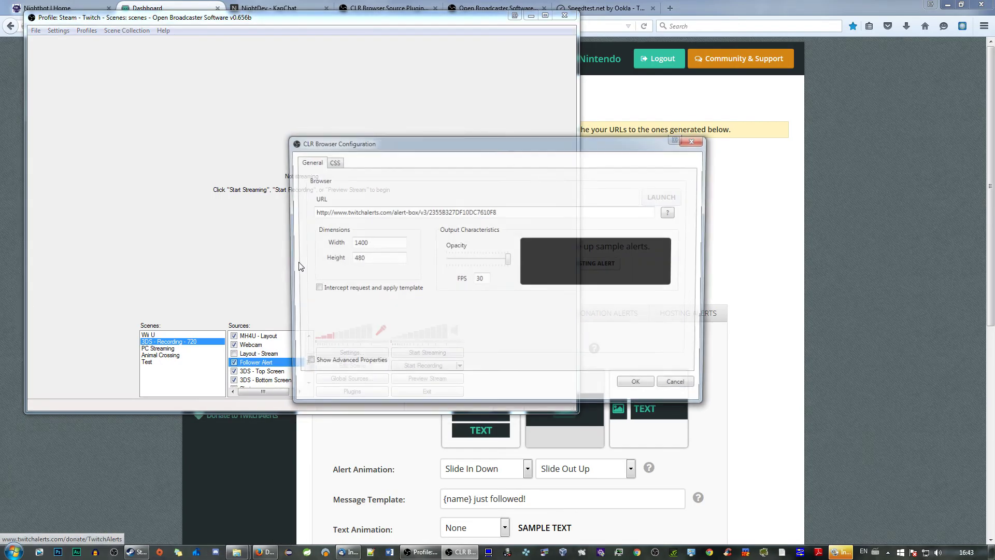
{"action": "left_click", "coordinate": [636, 388]}
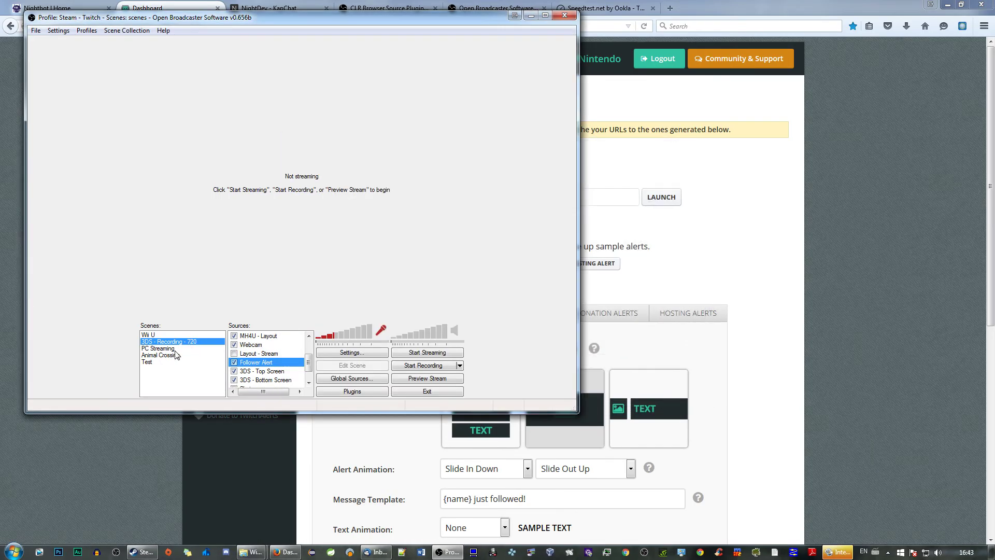
Set the browser width of the Test scene's Follower Alert source to 1400.
{"action": "left_click", "coordinate": [156, 363]}
{"action": "right_click", "coordinate": [258, 338]}
{"action": "left_click", "coordinate": [291, 409]}
{"action": "double_click", "coordinate": [375, 242]}
{"action": "type", "text": "1400"}
{"action": "left_click", "coordinate": [641, 387]}
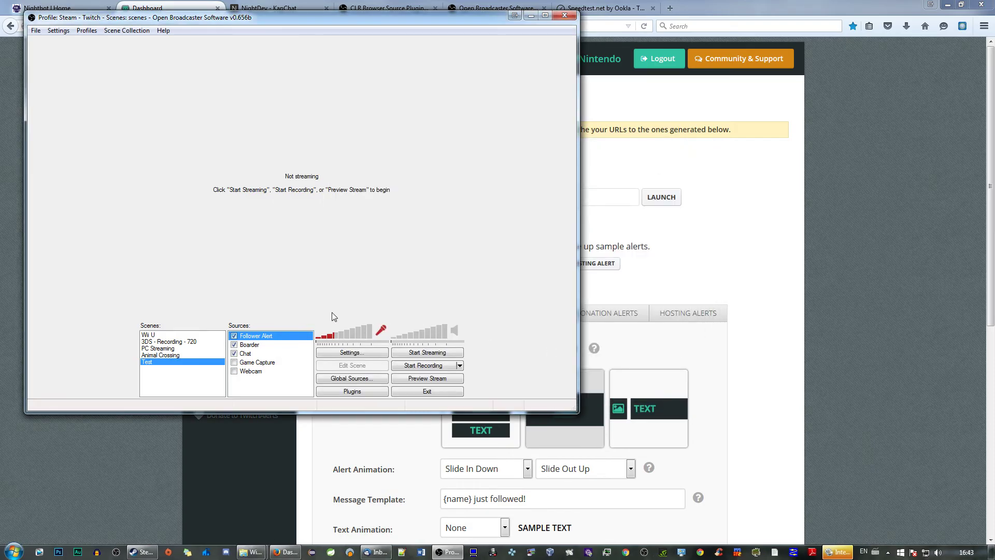
Move the Boarder source above Follower Alert in the Test scene's source order and start the stream preview.
{"action": "left_click", "coordinate": [260, 345]}
{"action": "key", "text": "ctrl+Up"}
{"action": "left_click", "coordinate": [428, 379]}
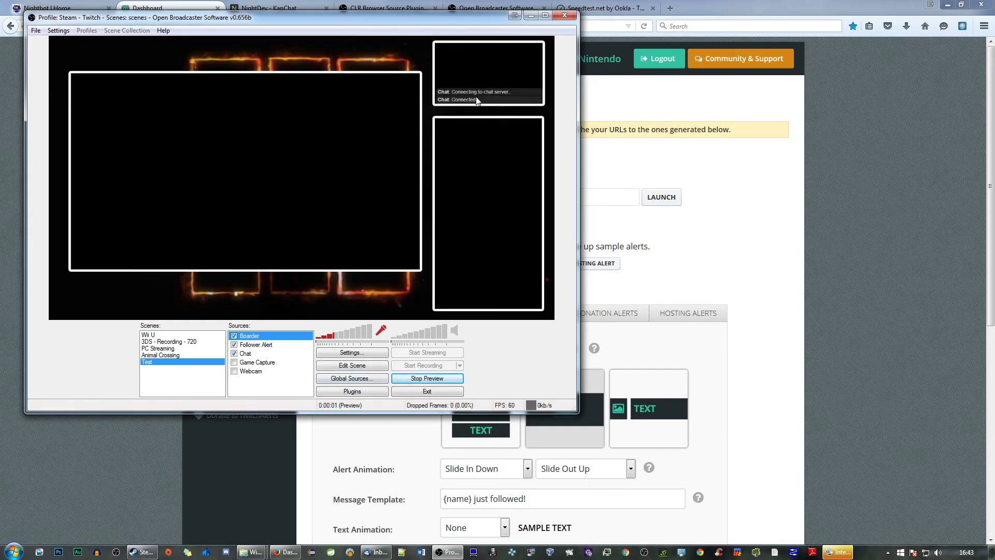
Scale down the Follower Alert source and place it at the top of the preview, centred over the large game frame.
{"action": "left_click", "coordinate": [256, 345]}
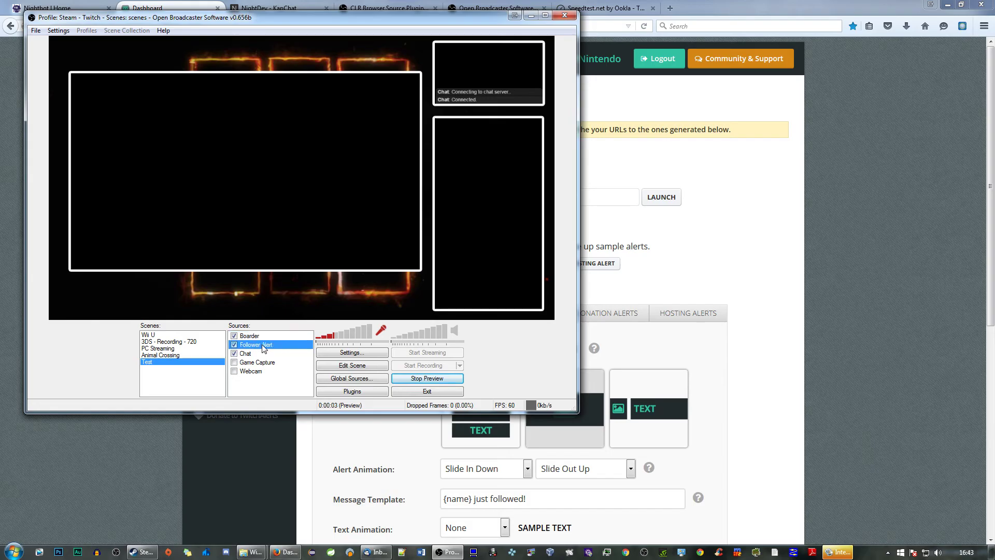
{"action": "left_click", "coordinate": [352, 365]}
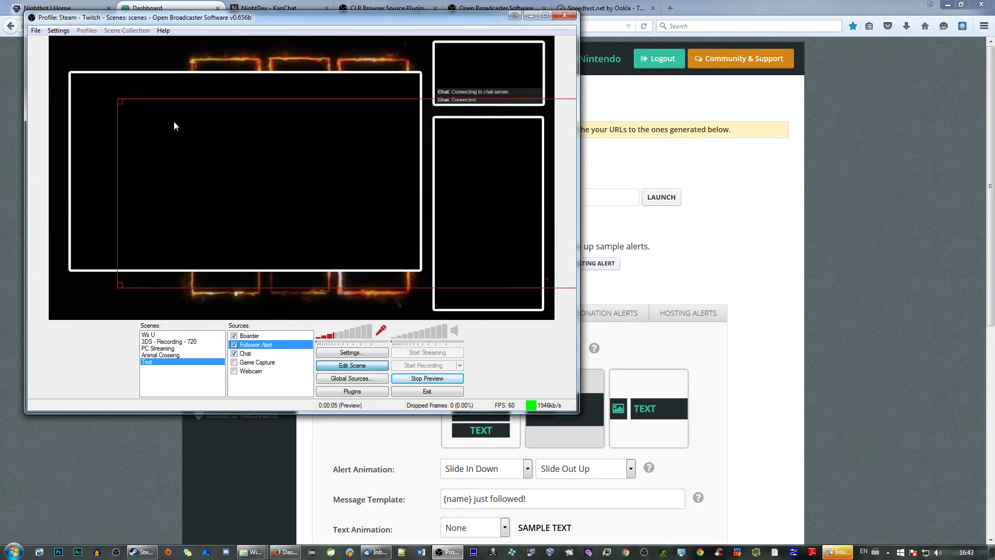
{"action": "left_click_drag", "start_coordinate": [117, 98], "coordinate": [273, 172]}
{"action": "left_click_drag", "start_coordinate": [334, 190], "coordinate": [284, 164]}
{"action": "left_click_drag", "start_coordinate": [409, 198], "coordinate": [324, 111]}
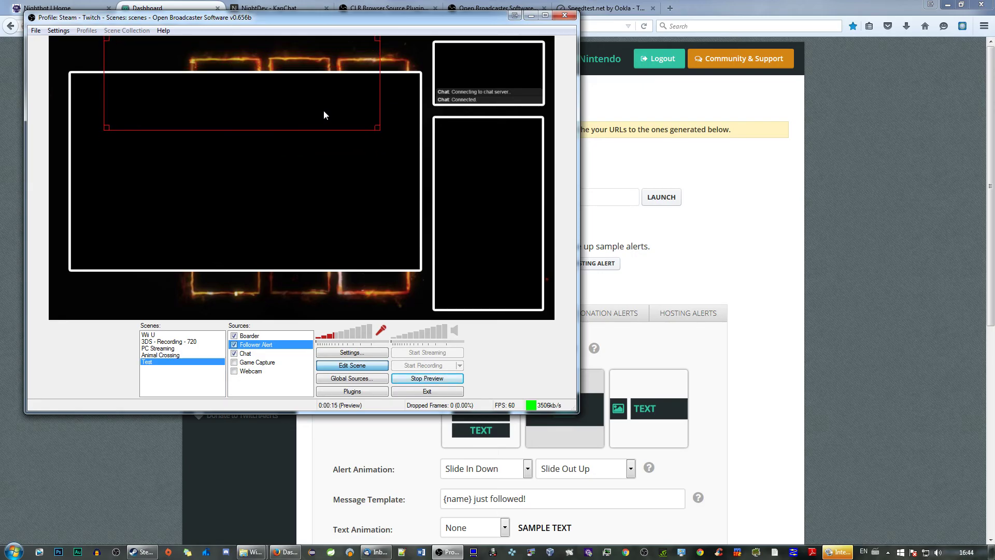
{"action": "left_click_drag", "start_coordinate": [377, 130], "coordinate": [338, 115]}
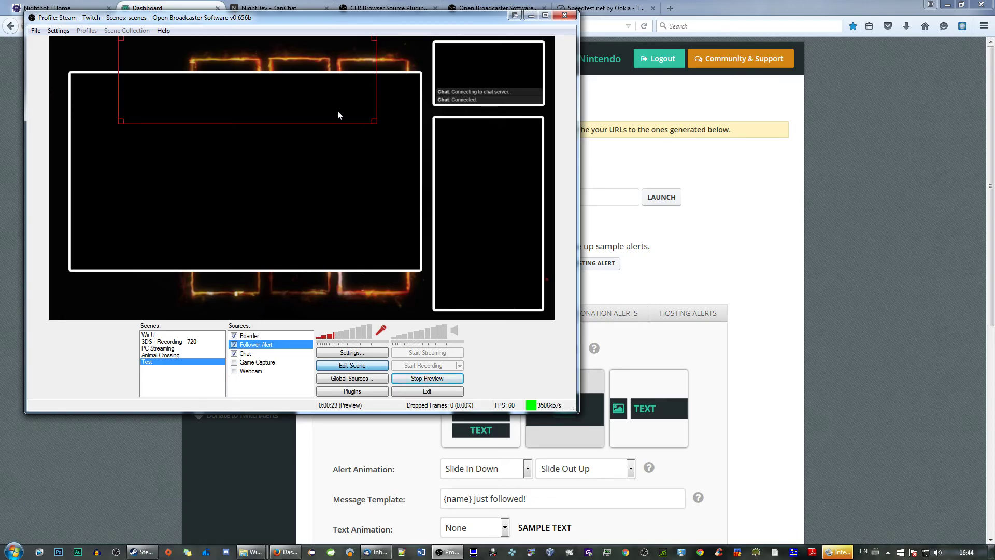
Dock the TwitchAlerts browser window beside OBS and trigger a test follow alert.
{"action": "left_click", "coordinate": [899, 219]}
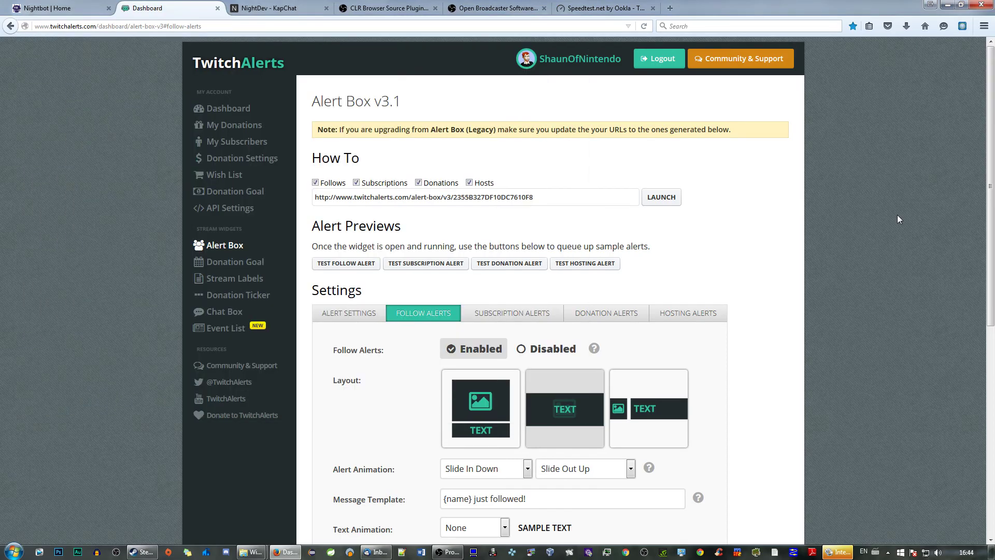
{"action": "key", "text": "super+Right"}
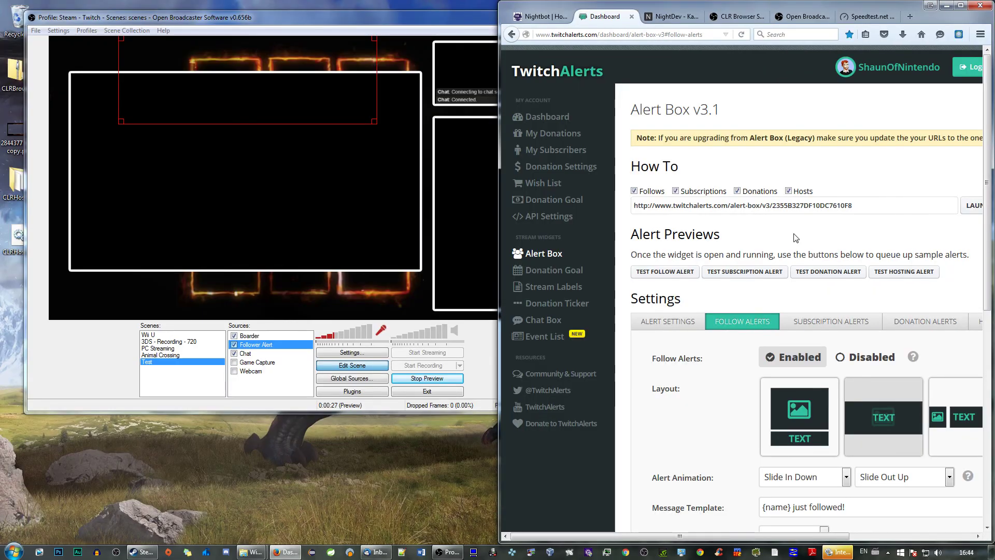
{"action": "left_click", "coordinate": [674, 275]}
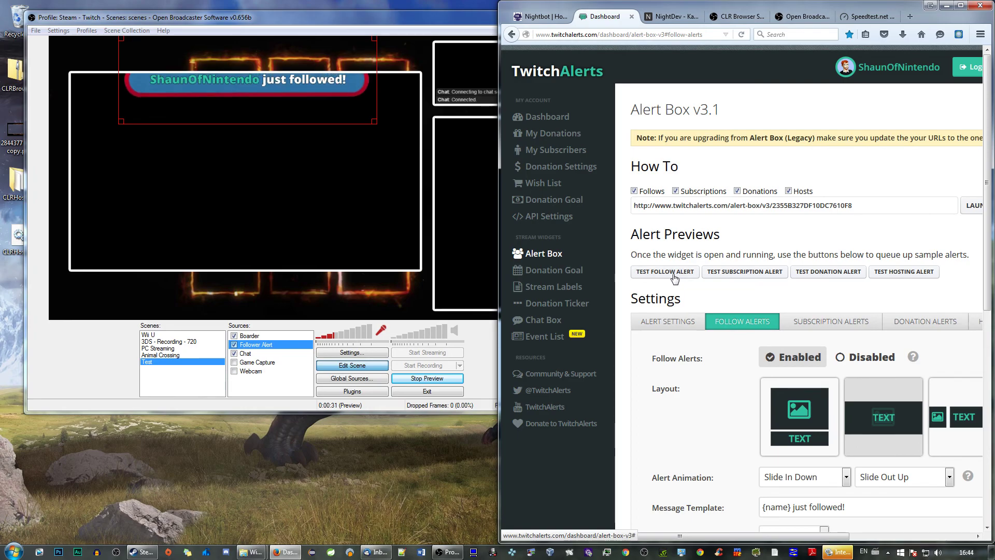
Move the Follower Alert source slightly lower over the game frame and trigger the test follow alert again.
{"action": "left_click", "coordinate": [278, 84]}
{"action": "left_click_drag", "start_coordinate": [278, 84], "coordinate": [273, 102]}
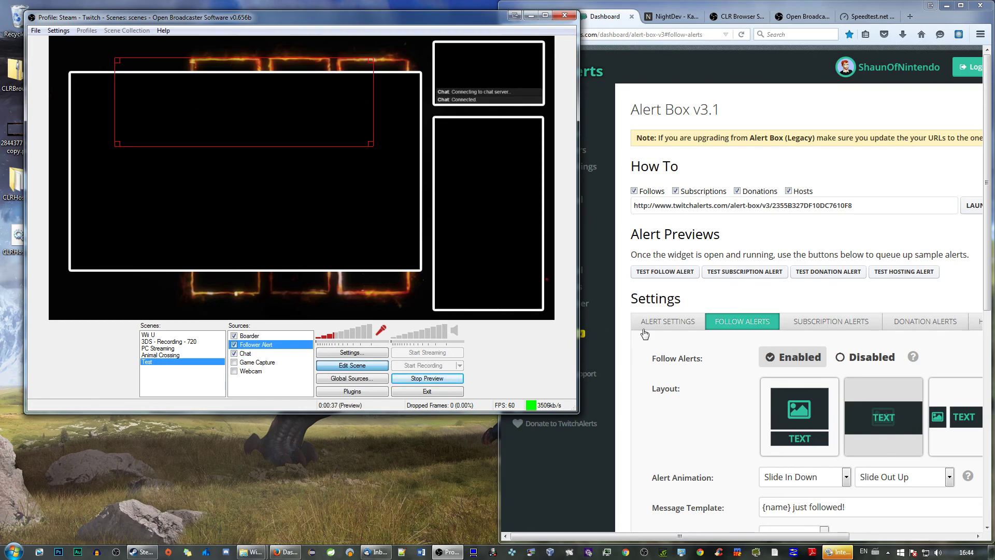
{"action": "left_click", "coordinate": [658, 277]}
{"action": "left_click", "coordinate": [658, 277]}
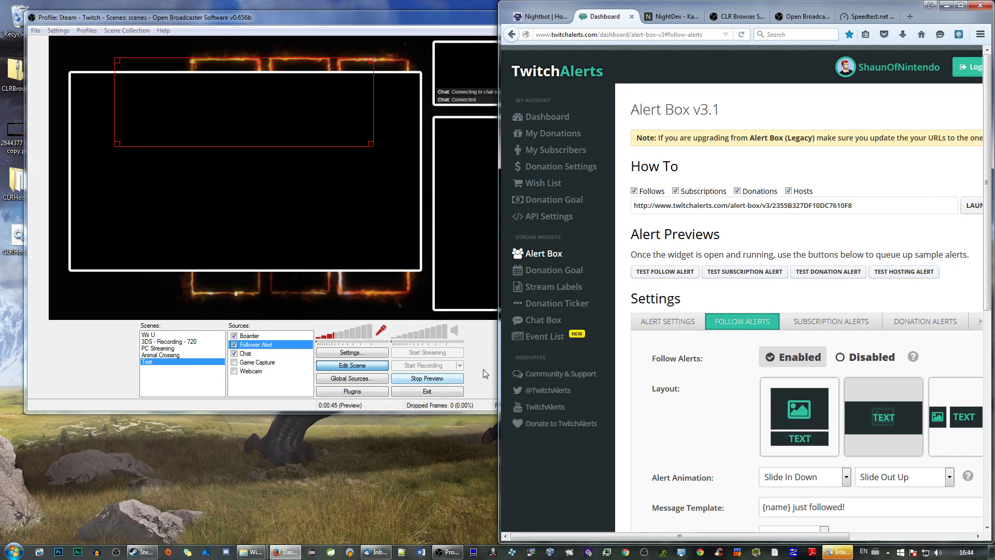
Stop the stream preview in OBS.
{"action": "left_click", "coordinate": [451, 381]}
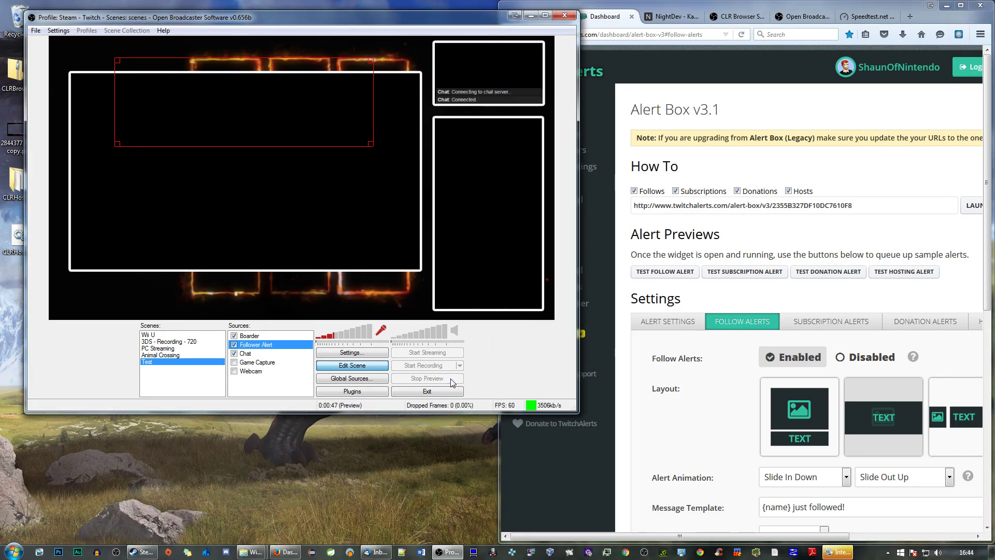
{"action": "left_click", "coordinate": [451, 381]}
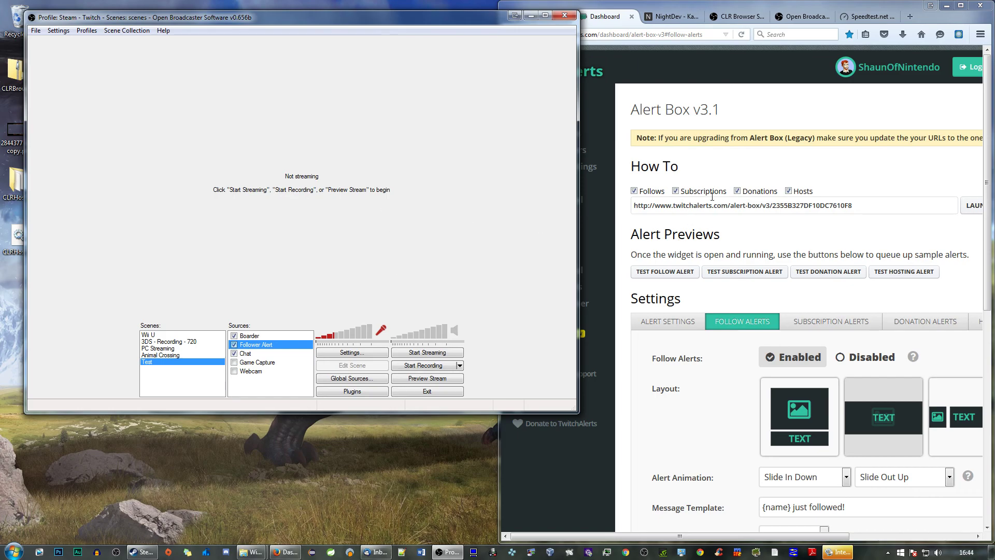
Look over the KapChat, Nightbot and CLR Browser plugin pages, and review the follow alert settings on the TwitchAlerts page.
{"action": "left_click", "coordinate": [671, 16]}
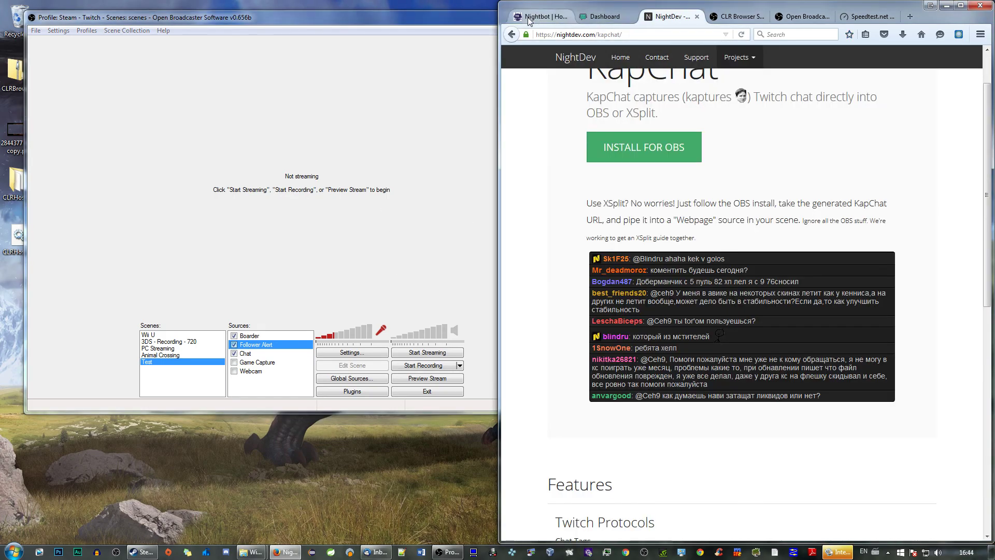
{"action": "left_click", "coordinate": [529, 20]}
{"action": "left_click", "coordinate": [745, 17]}
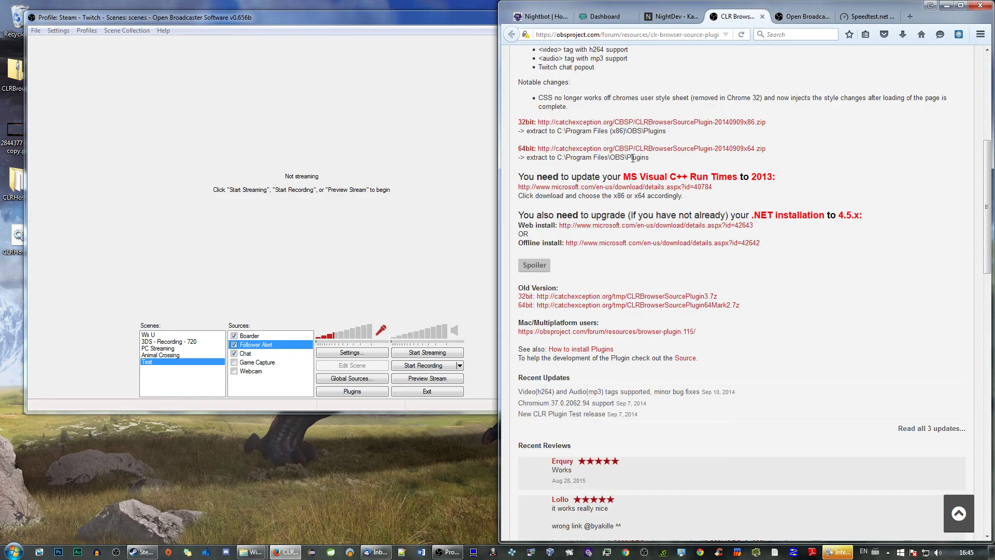
{"action": "left_click", "coordinate": [599, 21]}
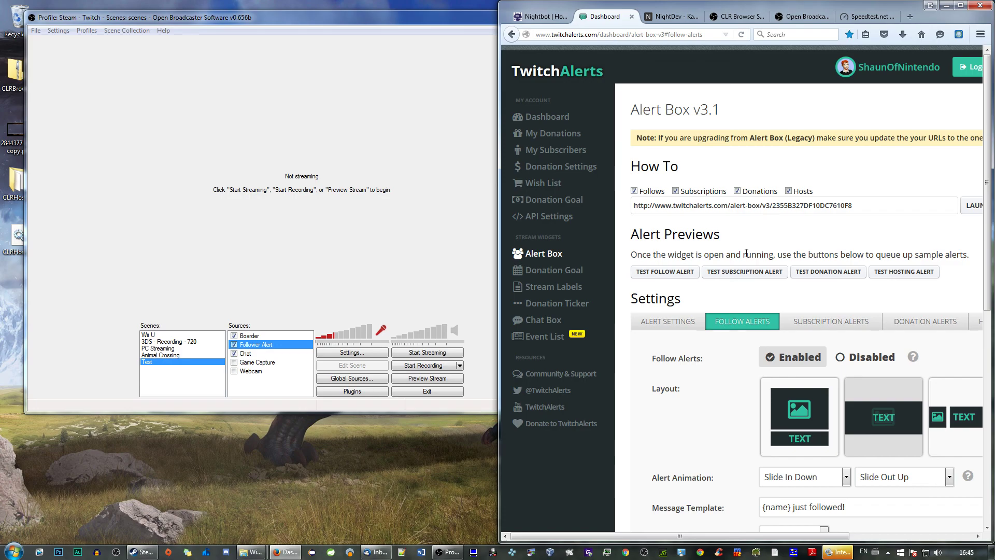
{"action": "scroll", "coordinate": [731, 300], "scroll_direction": "down", "scroll_amount": 2}
{"action": "left_click_drag", "start_coordinate": [700, 539], "coordinate": [771, 539]}
{"action": "scroll", "coordinate": [767, 385], "scroll_direction": "down", "scroll_amount": 3}
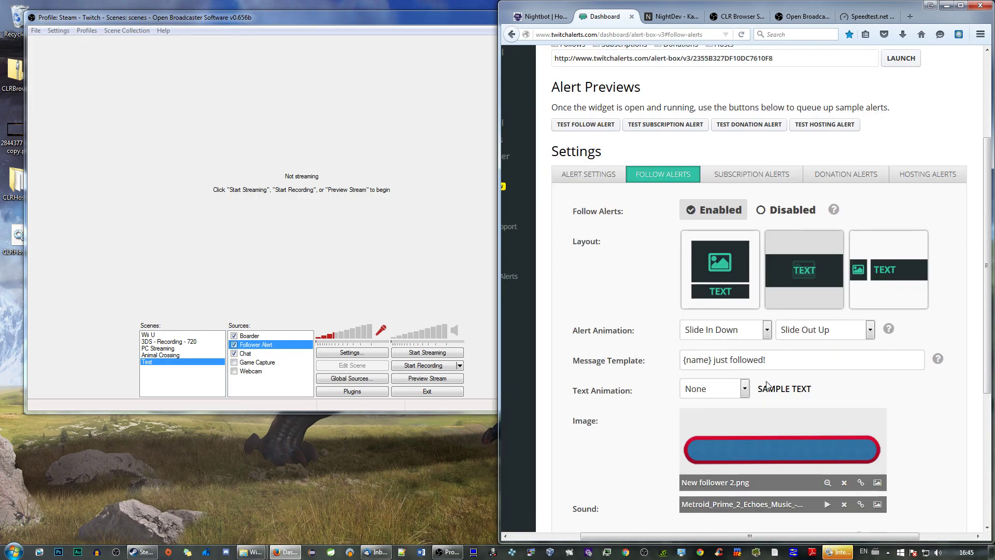
{"action": "scroll", "coordinate": [767, 385], "scroll_direction": "down", "scroll_amount": 4}
{"action": "key", "text": "F5"}
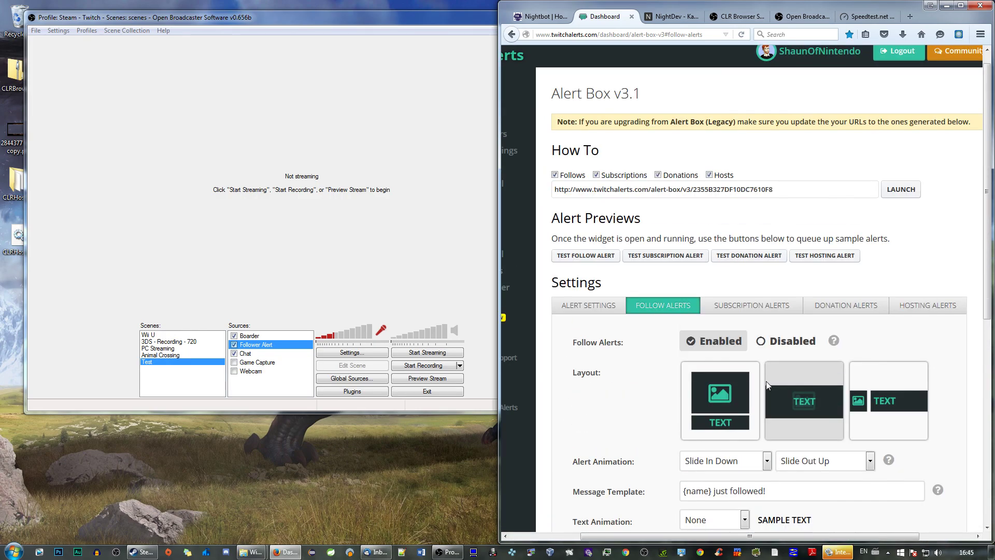